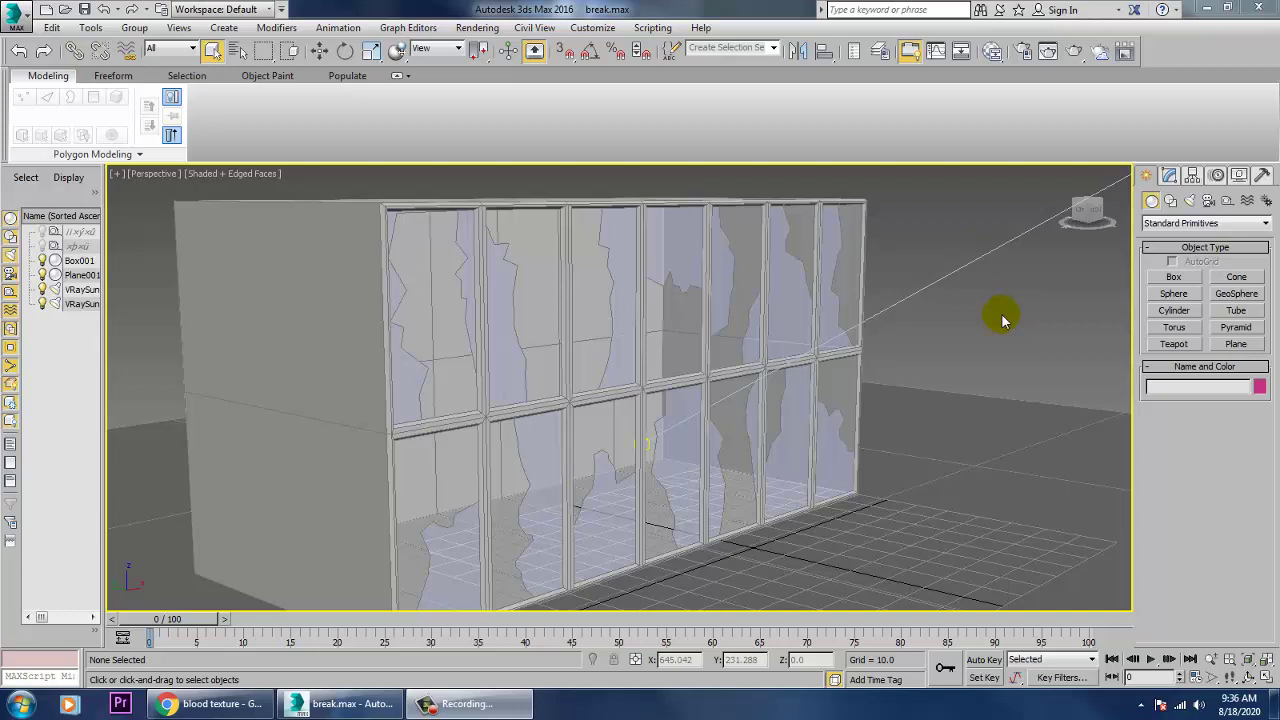
- Examine the box with broken window panes by selecting it and viewing its glazed front from different angles
click(678, 459)
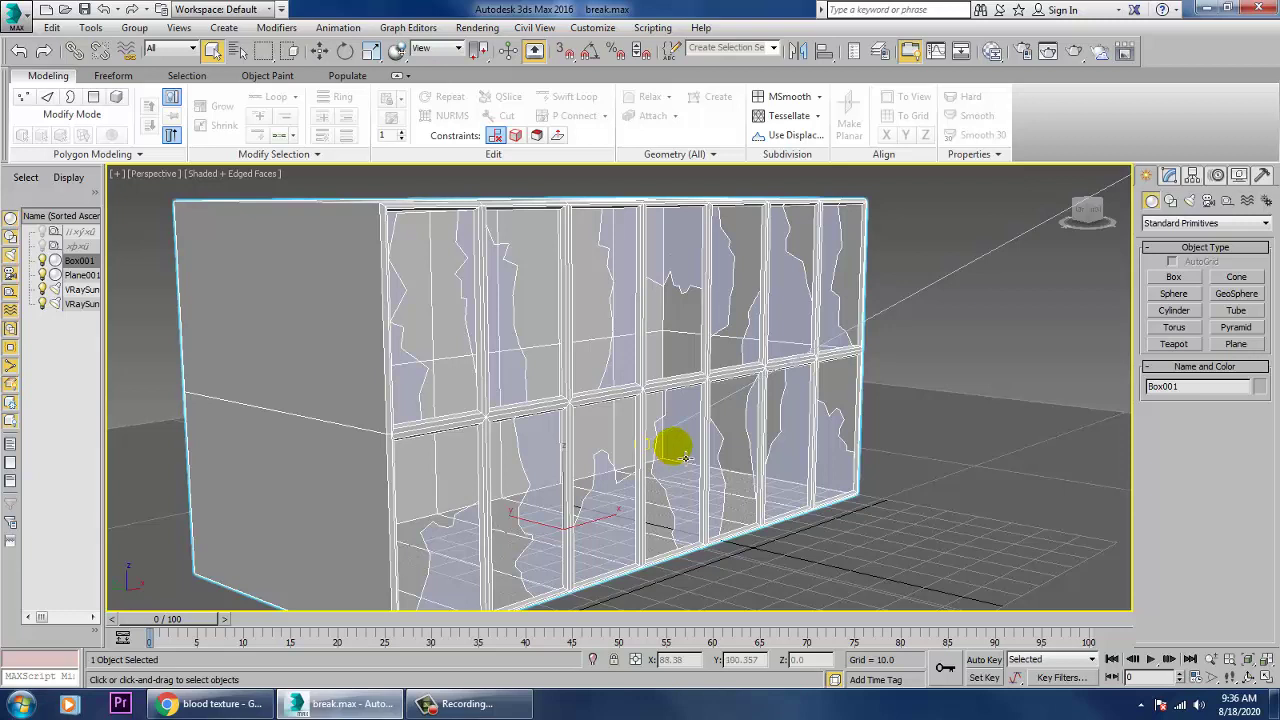
click(991, 313)
click(669, 278)
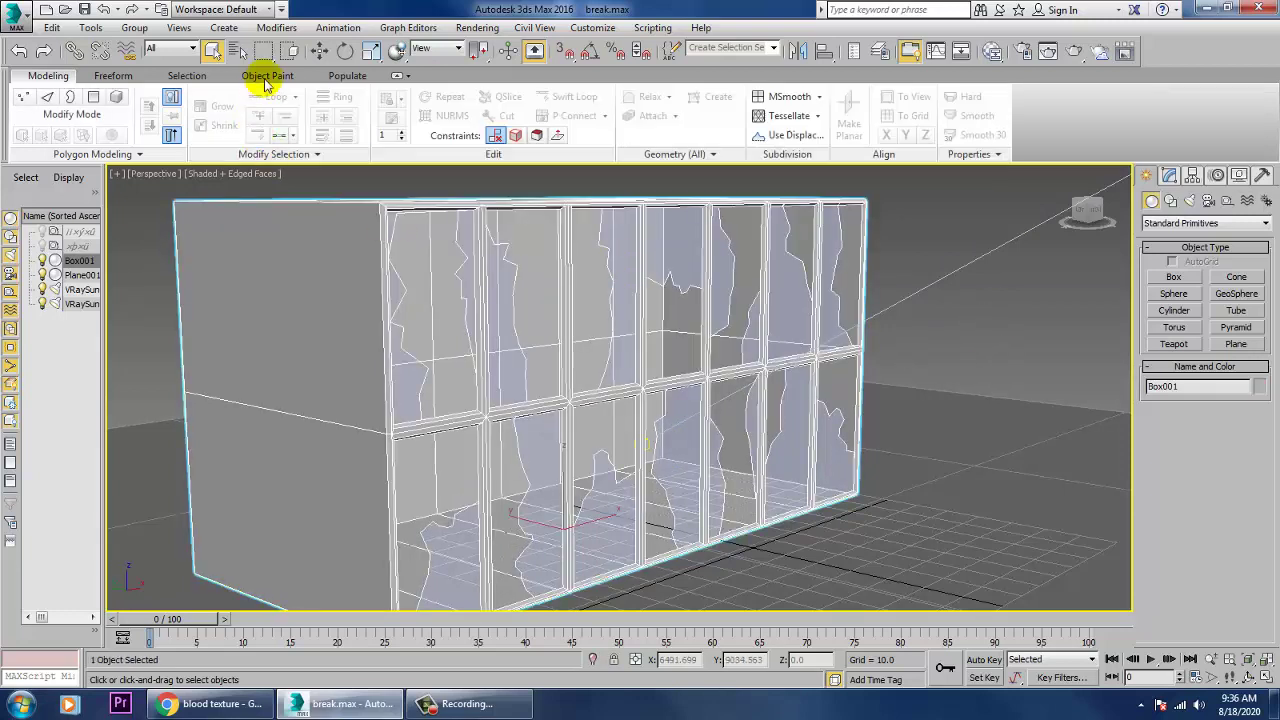
click(122, 30)
click(1035, 328)
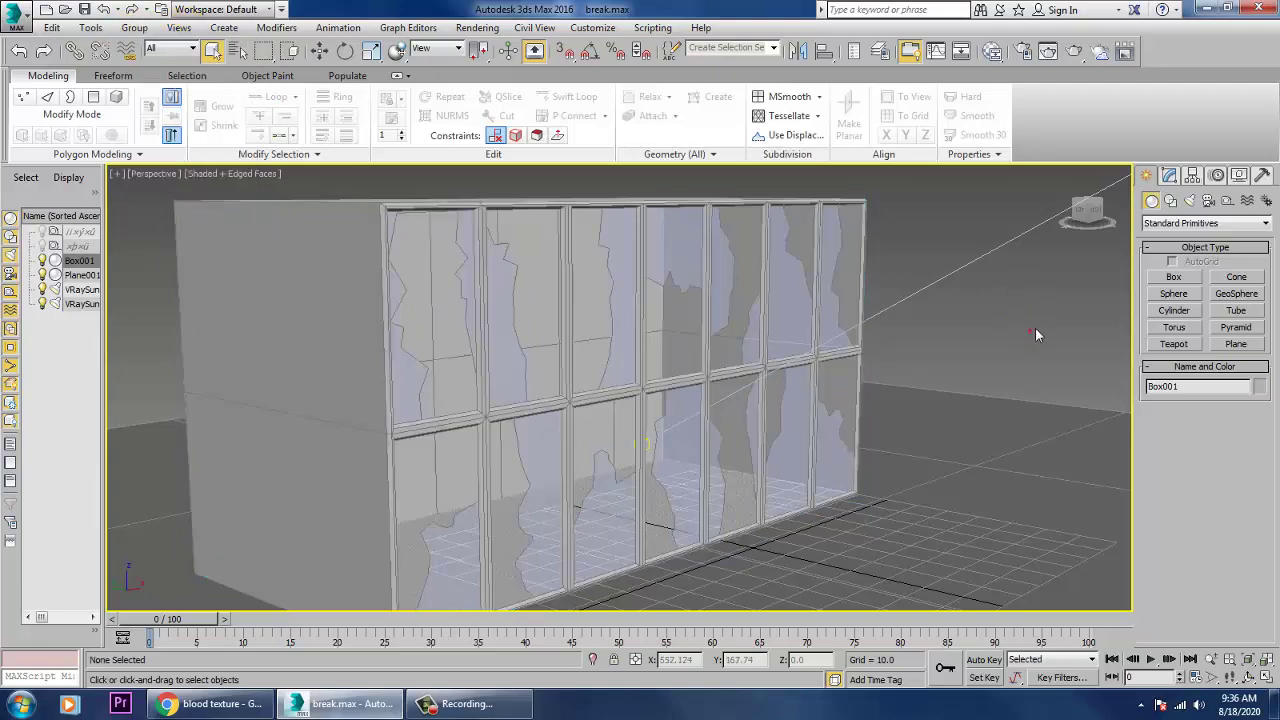
alt+middle_drag(945, 372, 746, 453)
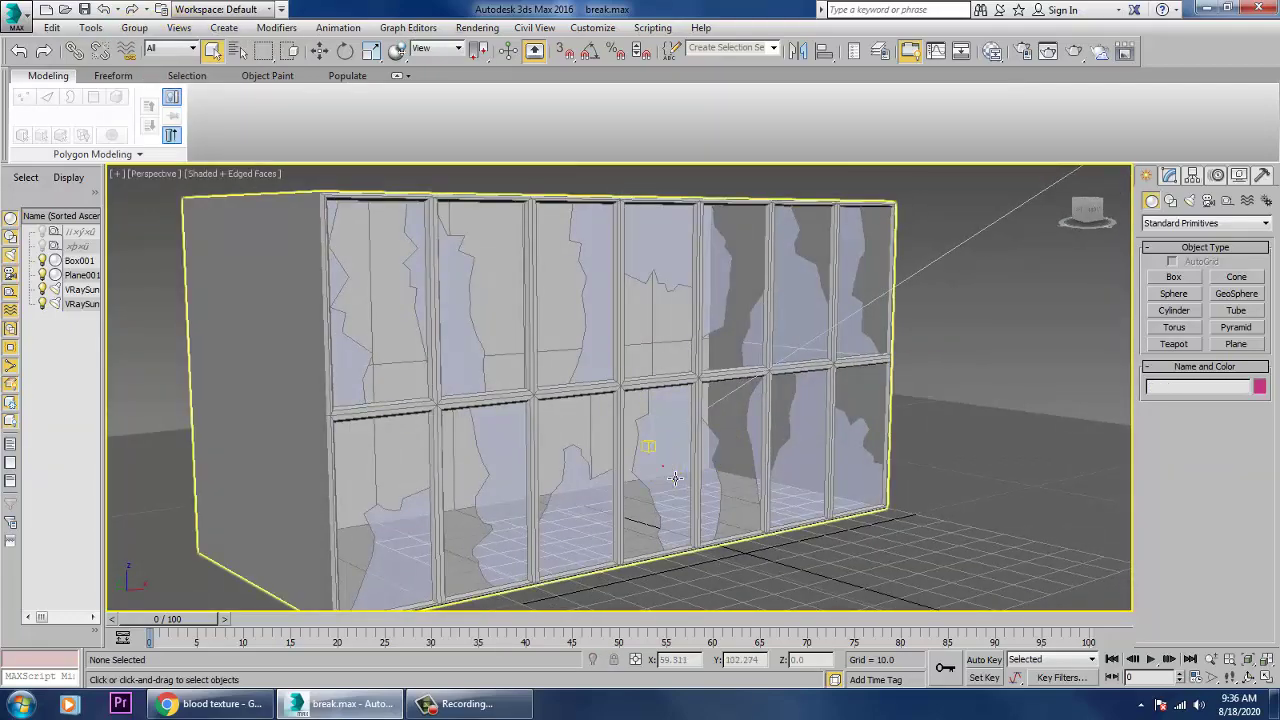
drag(668, 469, 840, 455)
alt+middle_drag(840, 455, 953, 425)
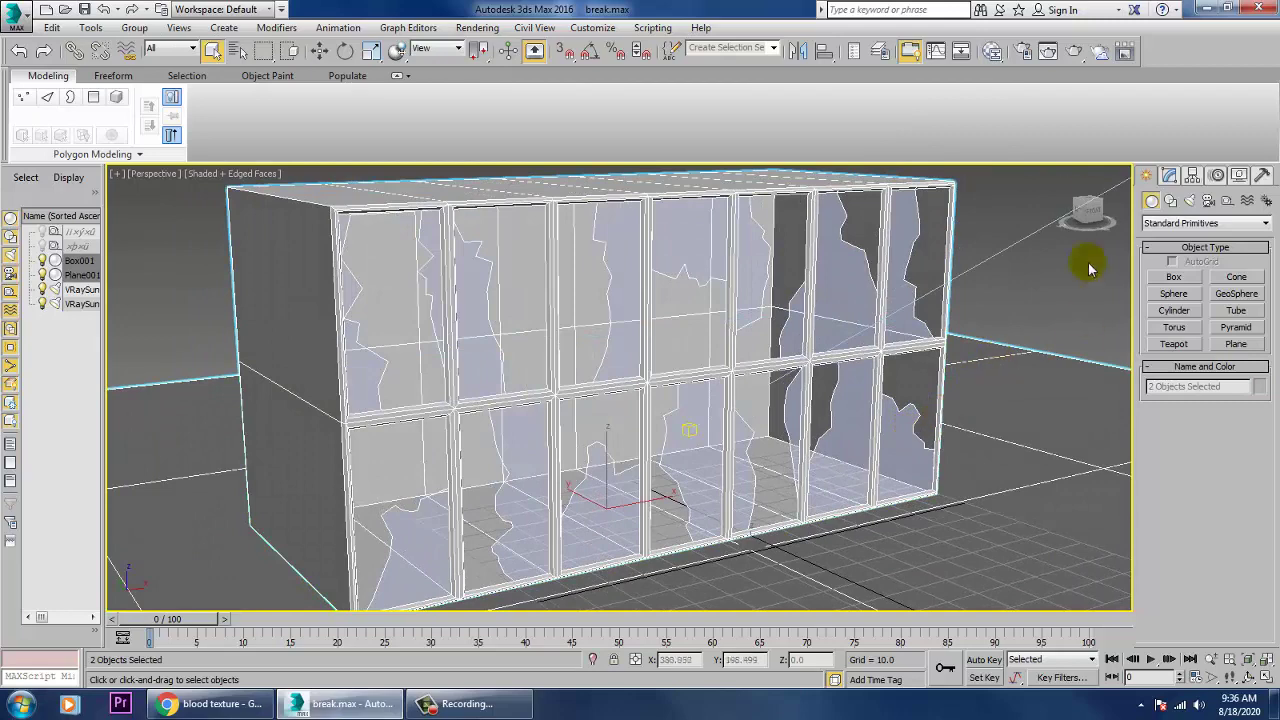
- Detach the jagged glass polygon in the box's third lower window to an element
click(1167, 178)
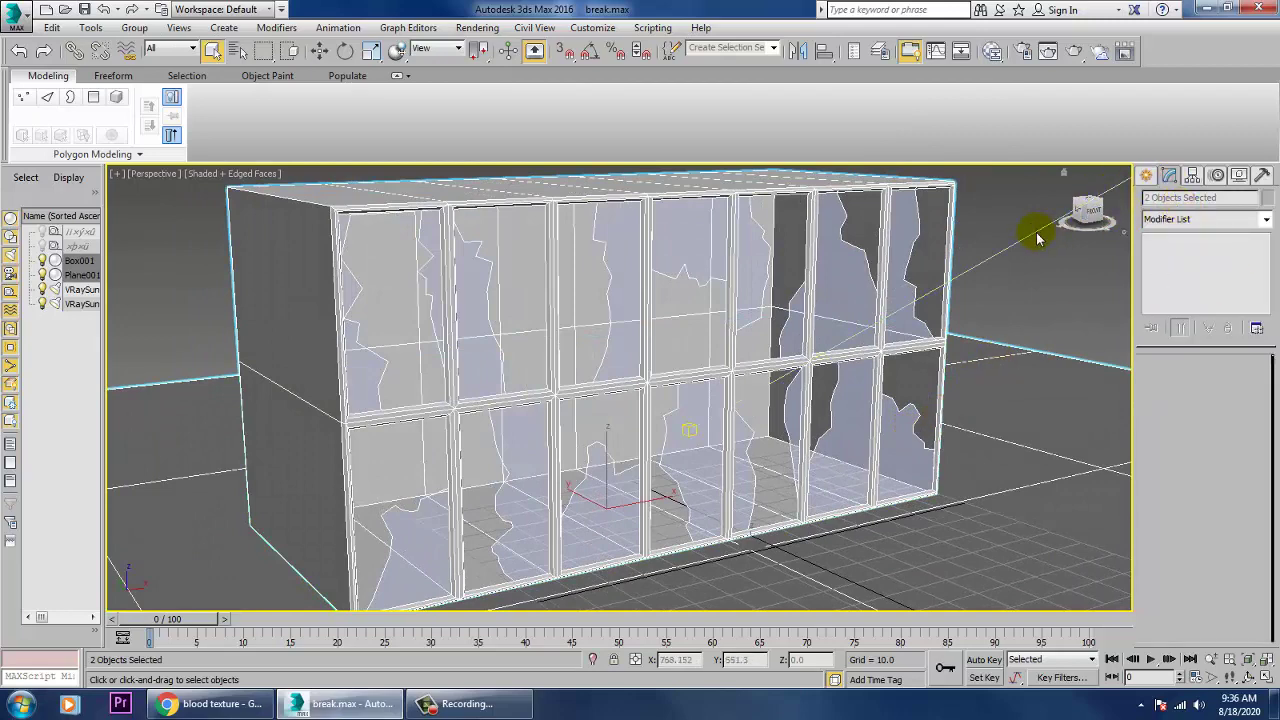
click(938, 216)
click(897, 222)
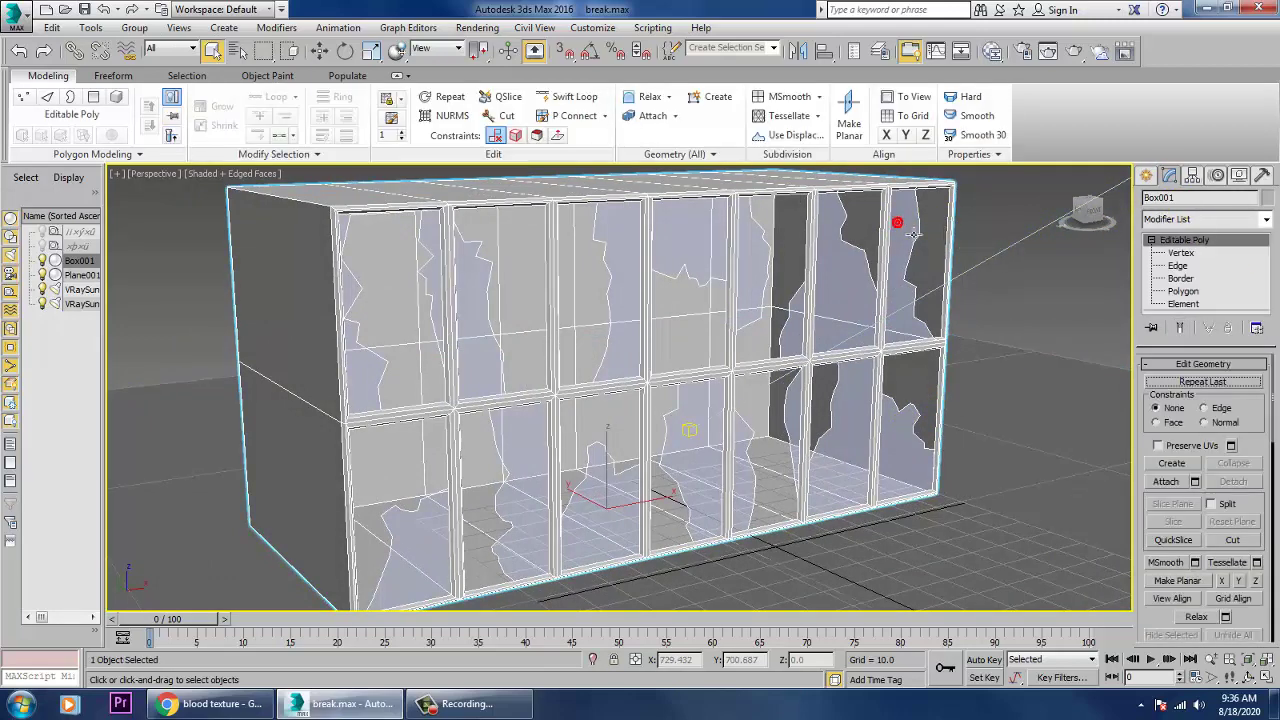
click(1180, 291)
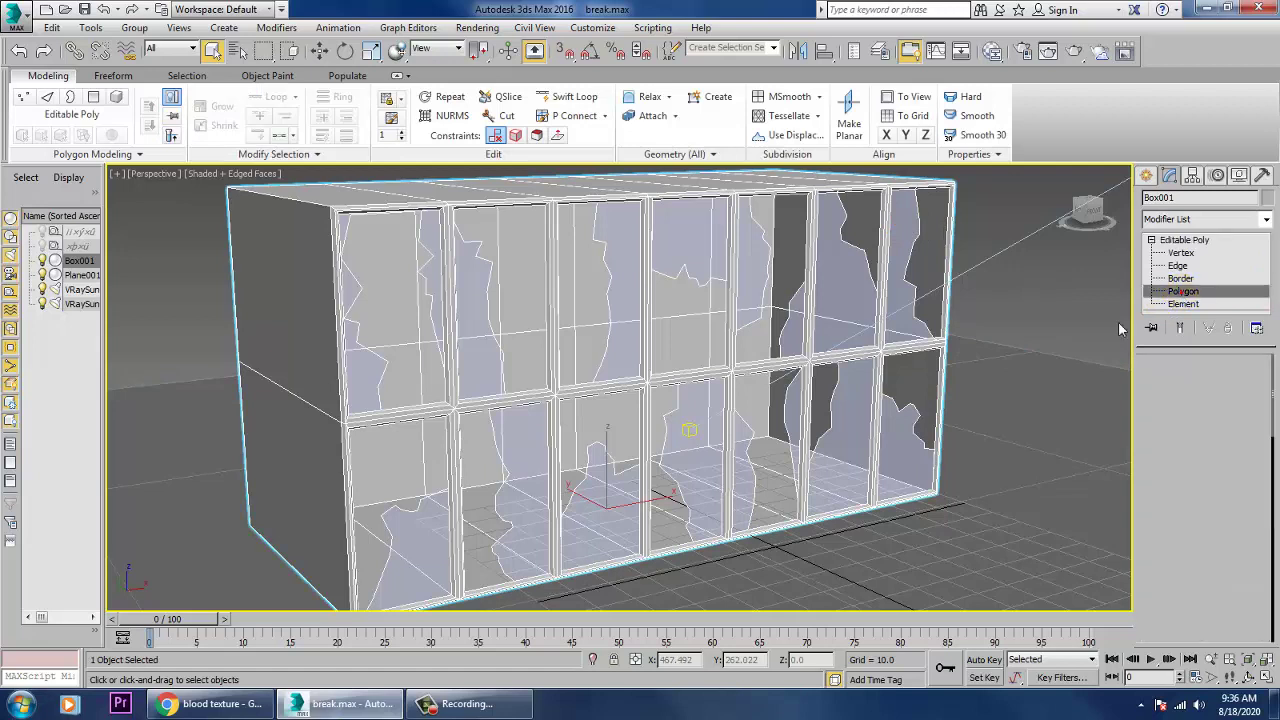
click(745, 474)
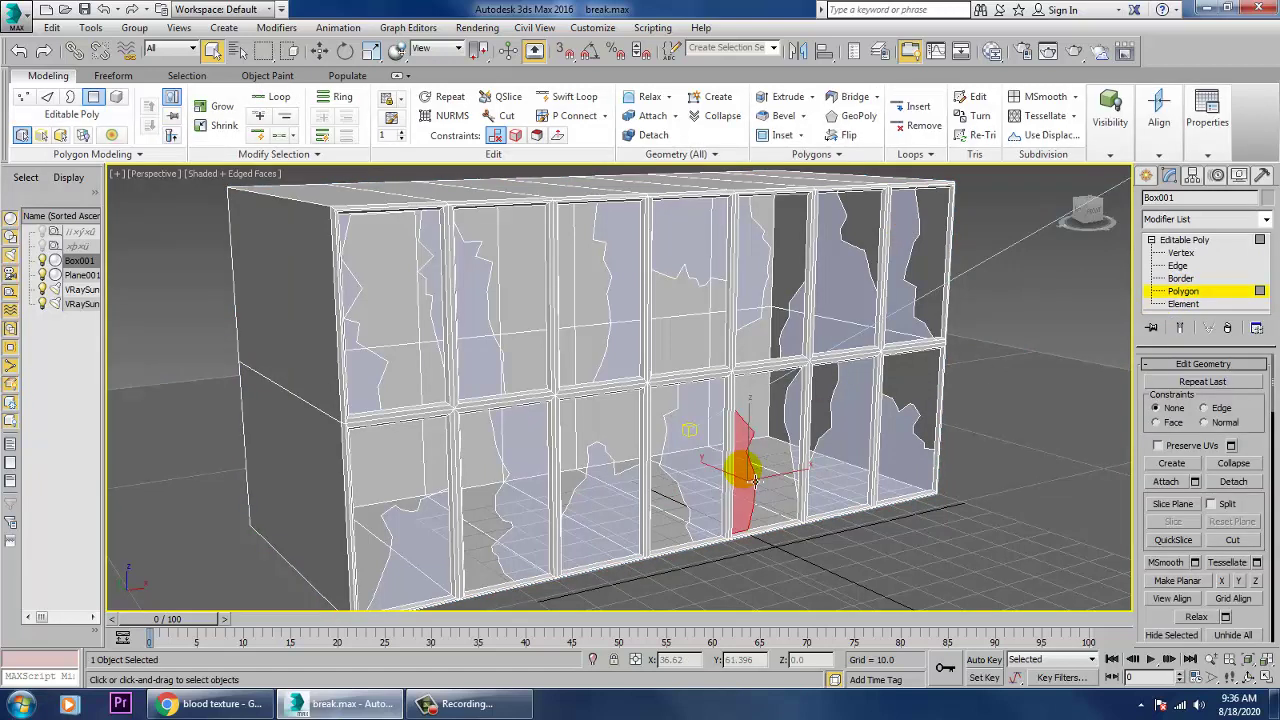
click(690, 487)
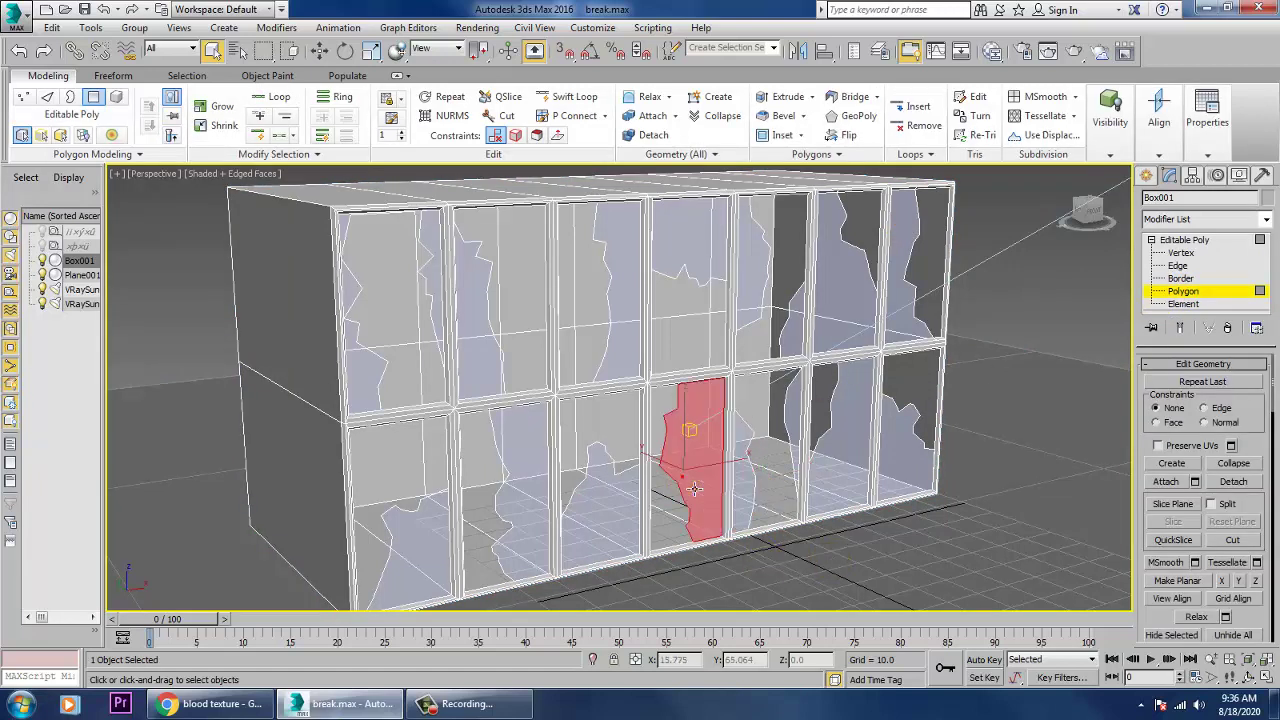
click(610, 510)
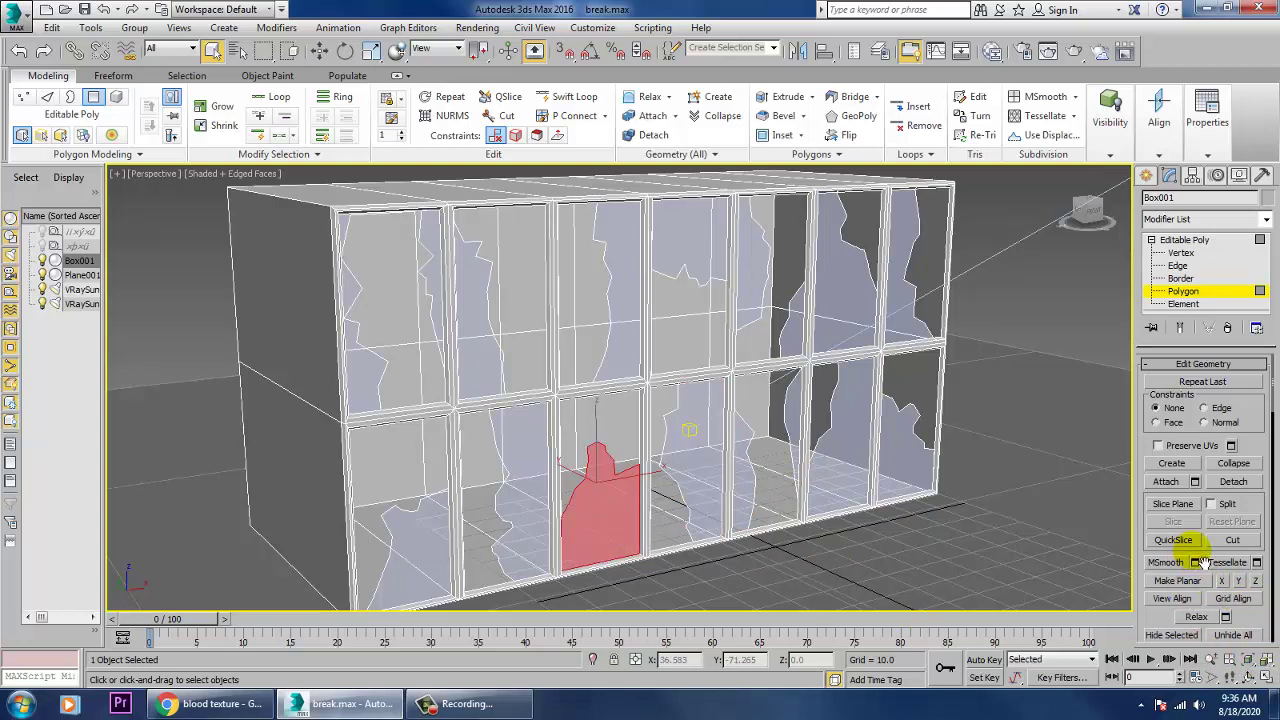
scroll(1258, 628, down, 5)
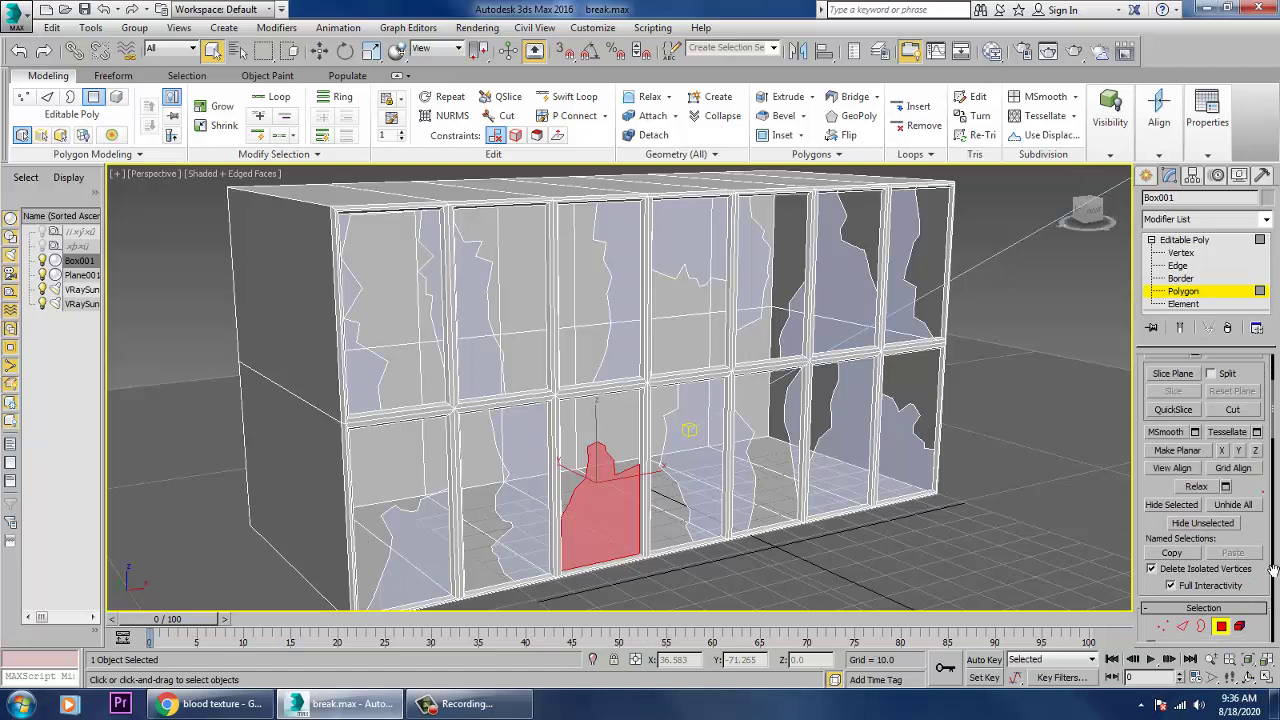
scroll(1260, 492, up, 5)
click(1233, 481)
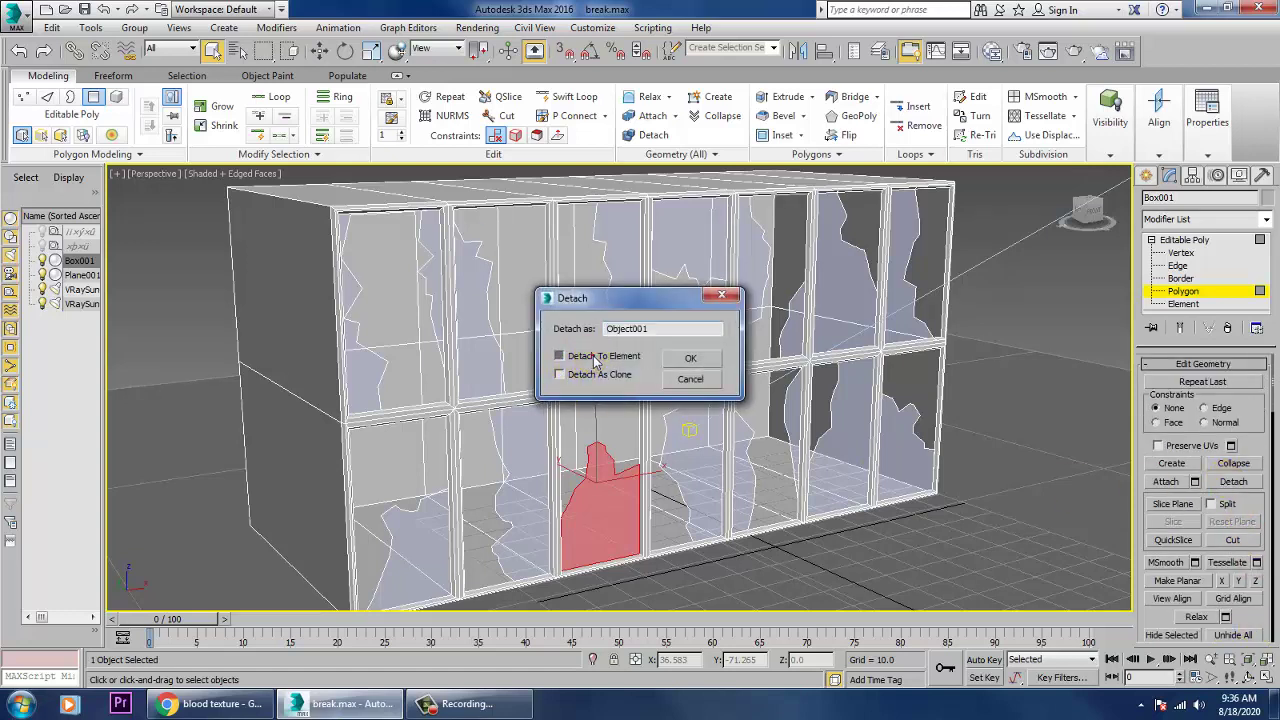
click(688, 362)
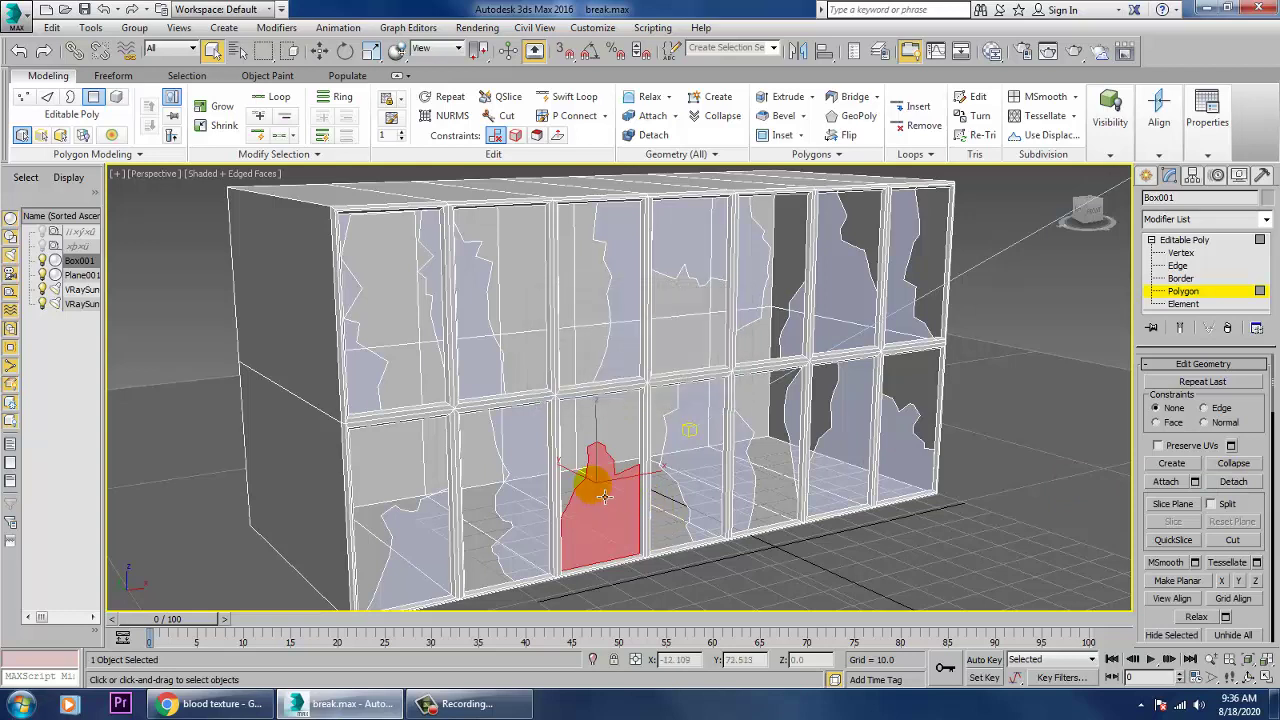
- Try moving the detached glass piece forward out of its window frame, and undo the move
key(w)
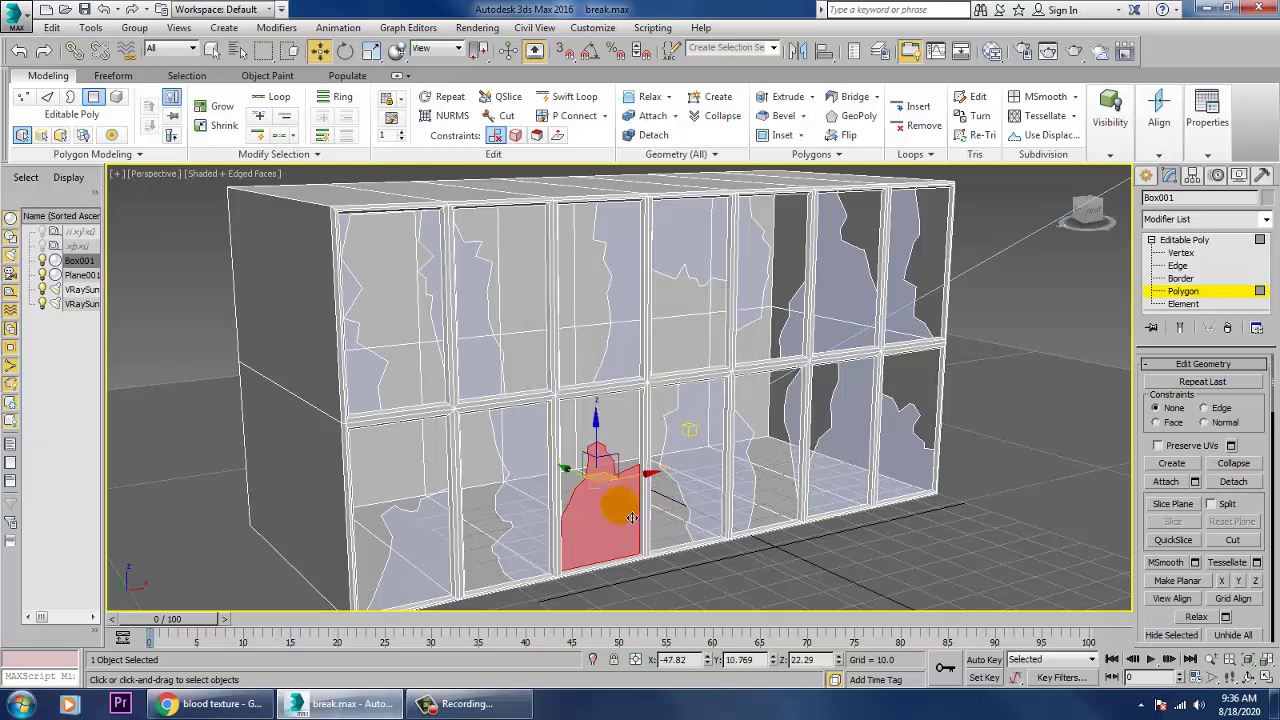
click(995, 315)
click(629, 489)
drag(611, 504, 657, 525)
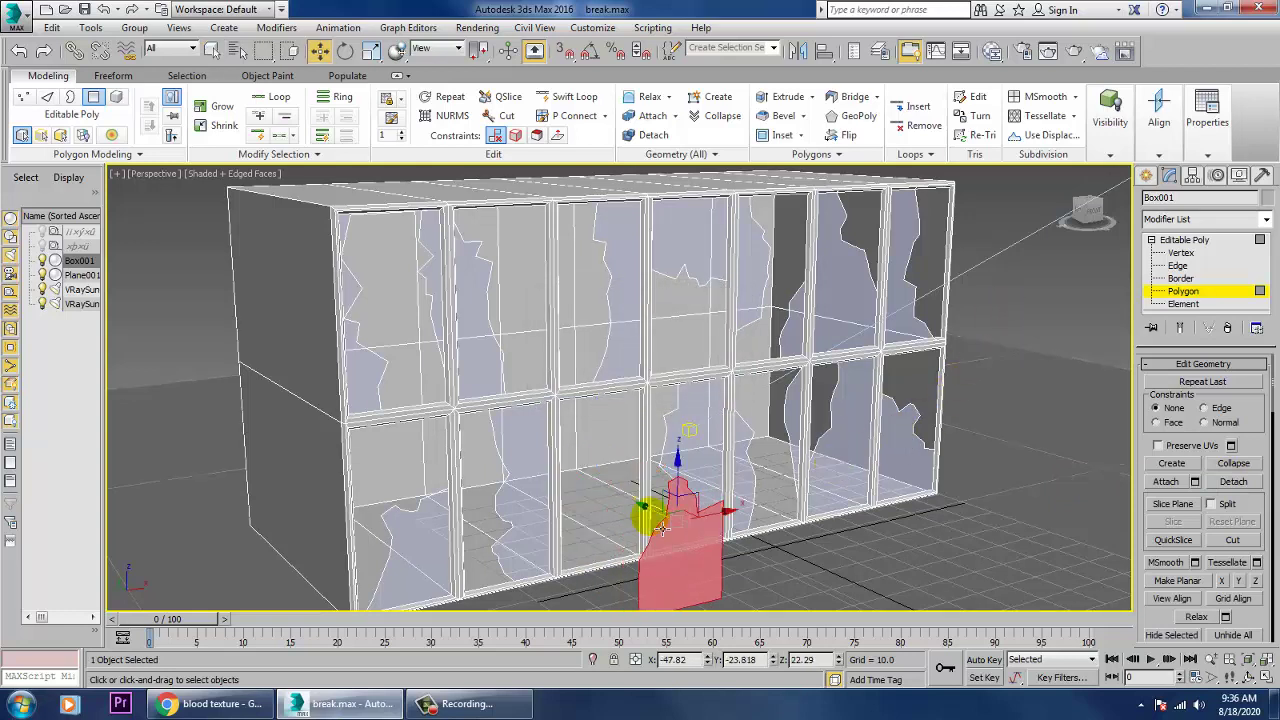
key(ctrl+z)
alt+middle_drag(678, 521, 698, 515)
scroll(707, 517, up, 5)
scroll(715, 515, down, 6)
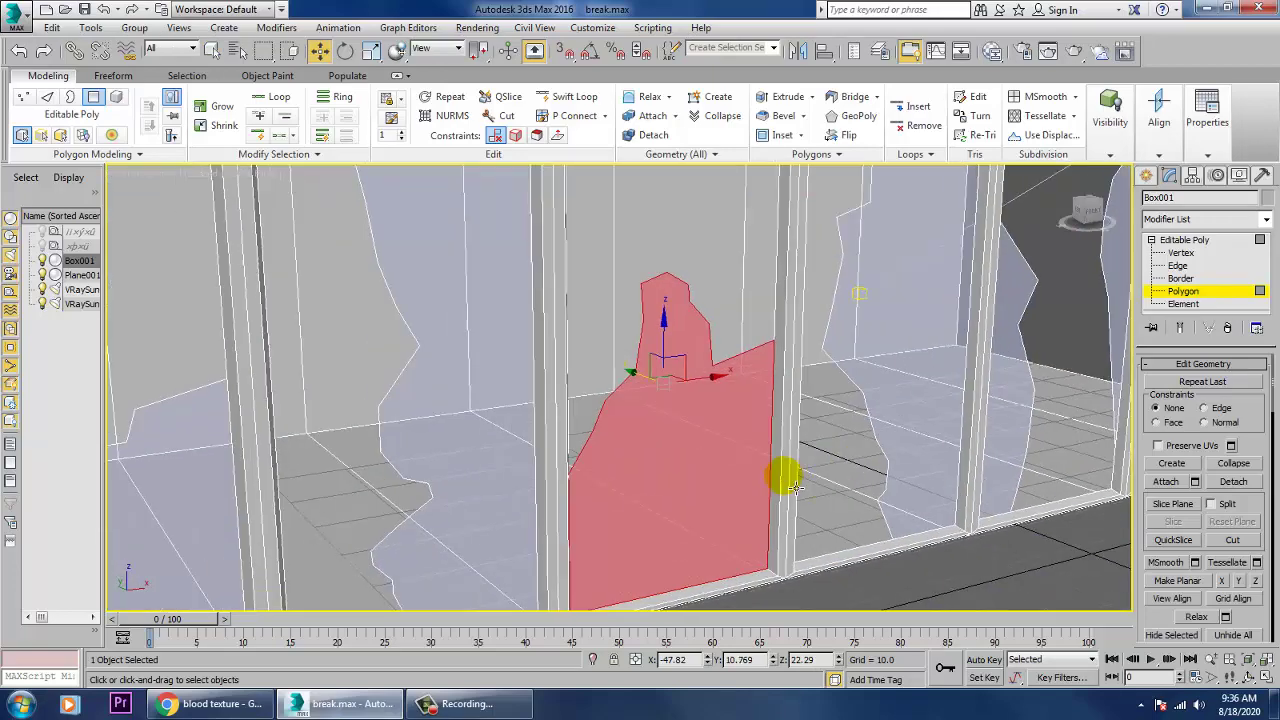
scroll(692, 478, up, 4)
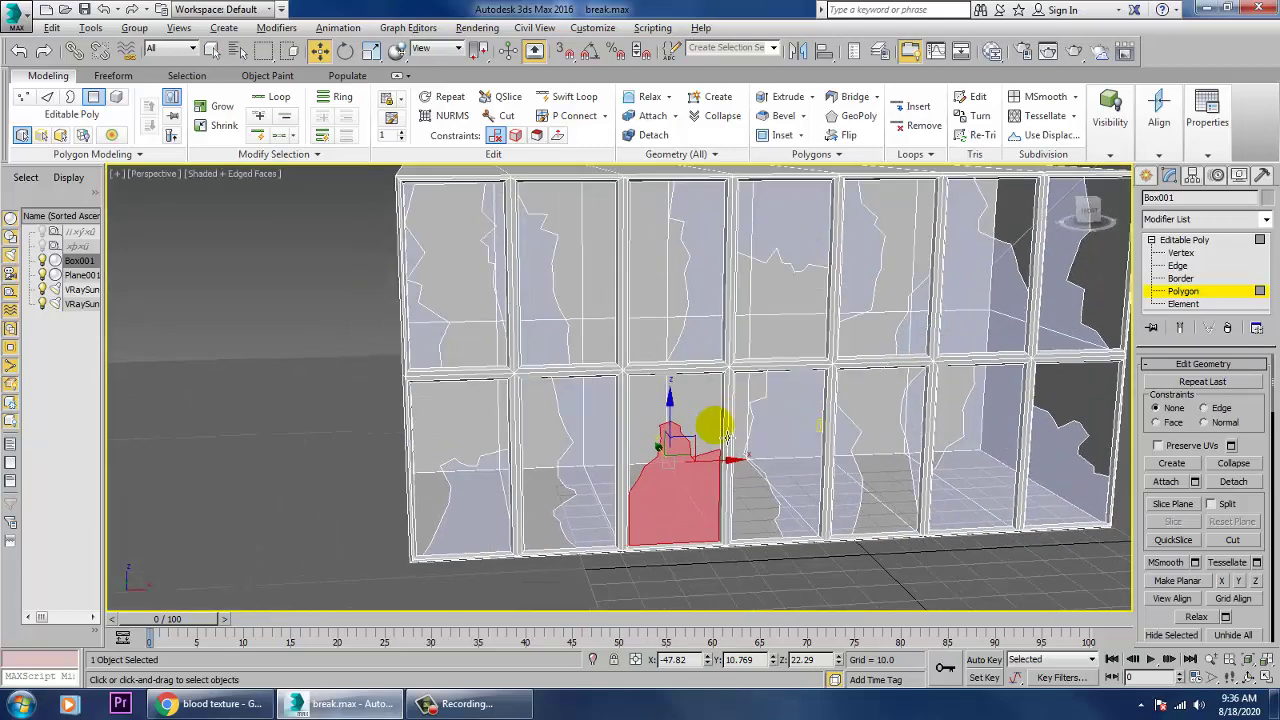
scroll(712, 475, down, 3)
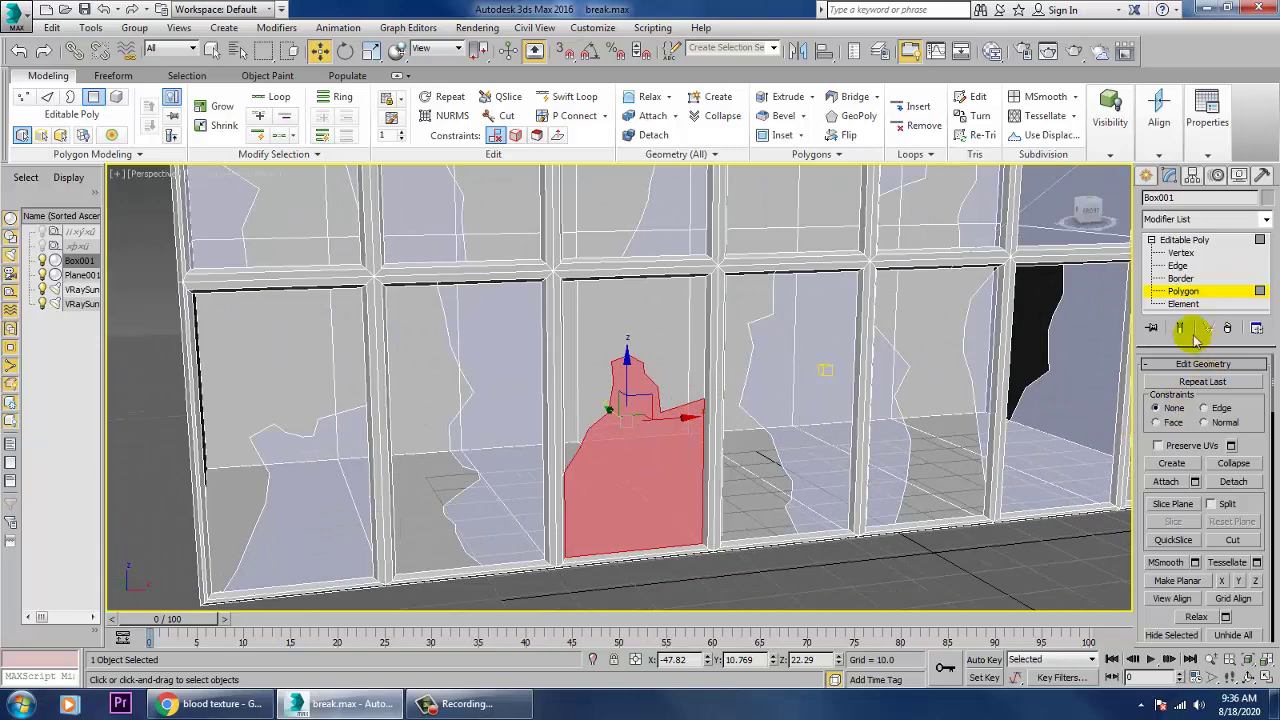
- Detach the selected glass polygon in the third lower window once more with Detach To Element enabled
click(1185, 240)
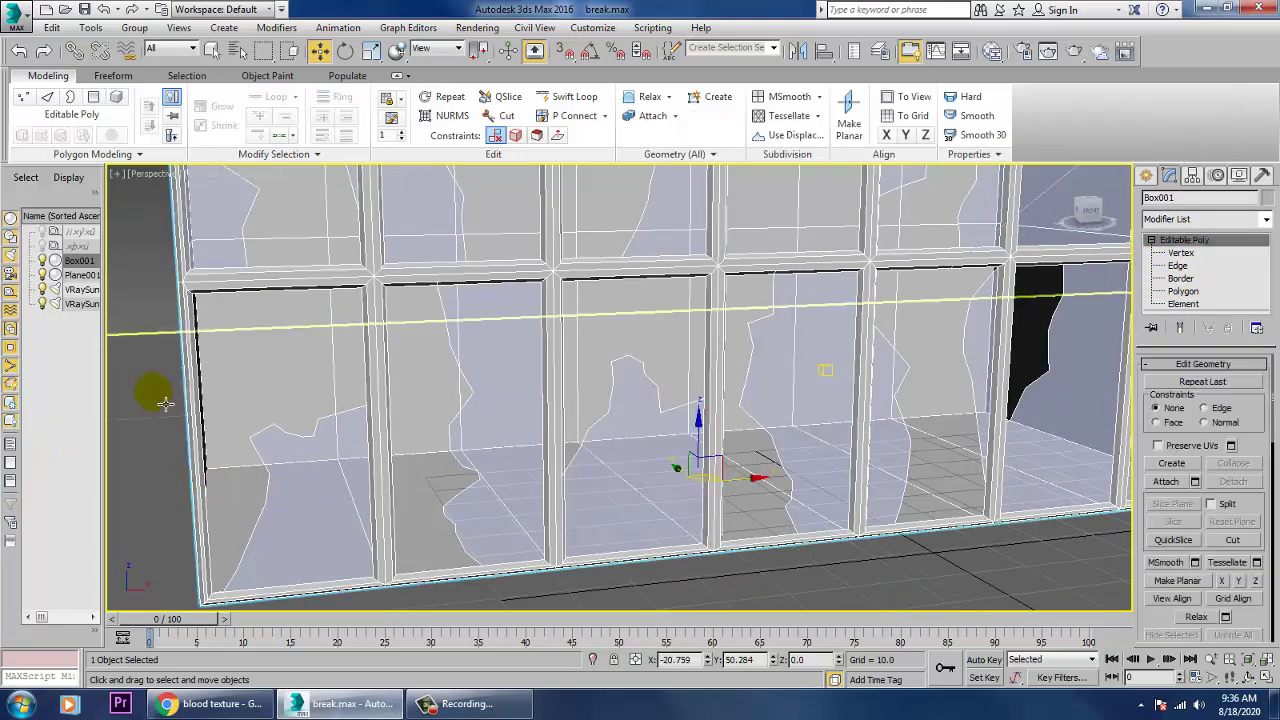
click(163, 403)
click(643, 472)
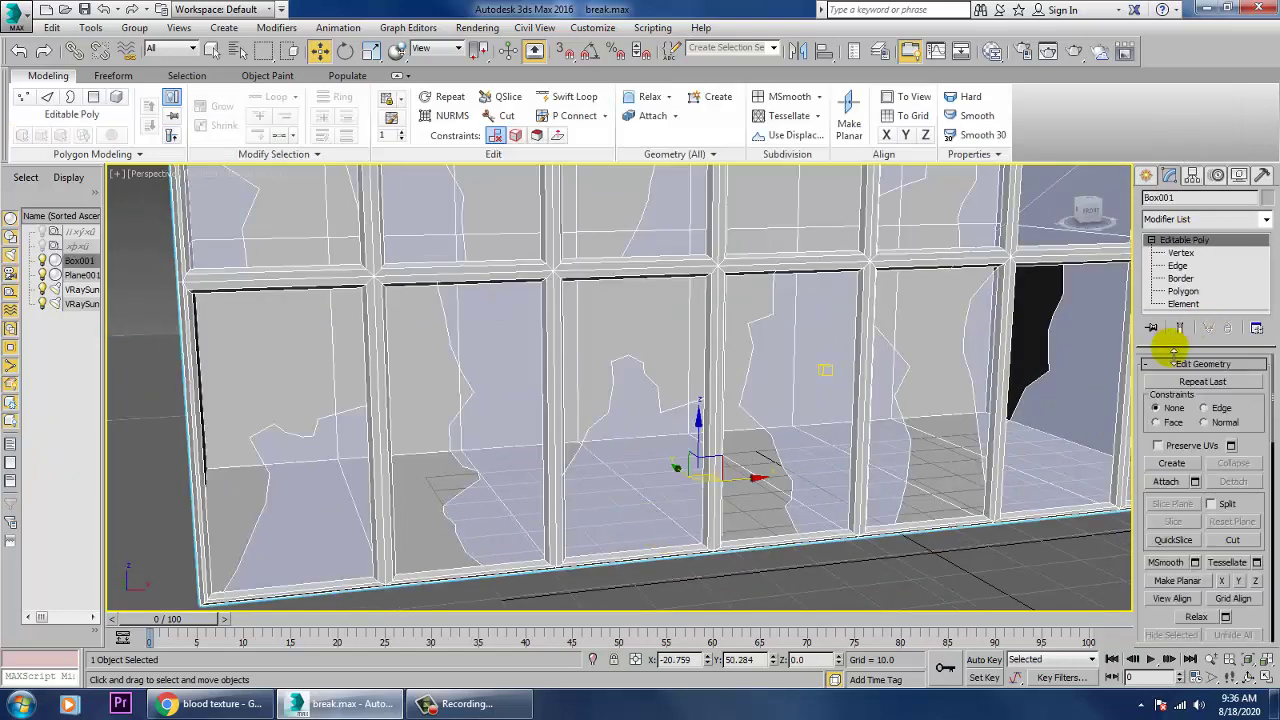
click(1183, 291)
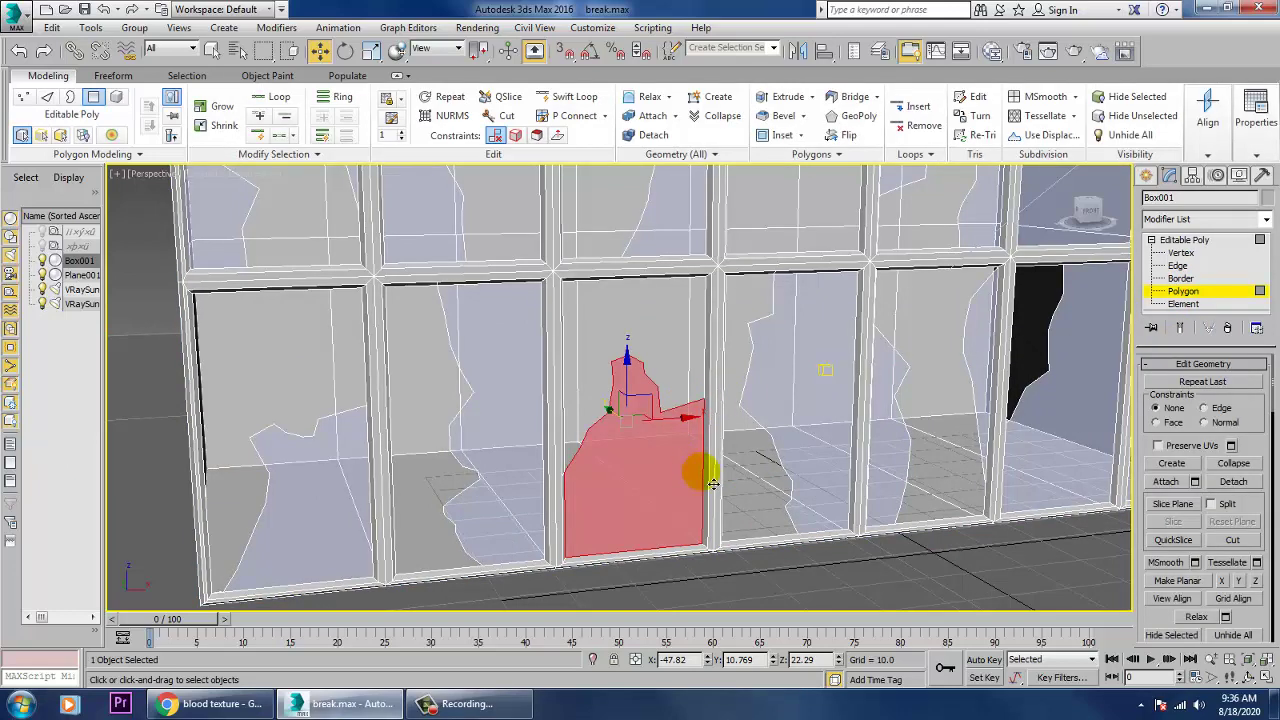
mouse_move(712, 484)
alt+middle_down()
mouse_move(709, 466)
mouse_move(733, 478)
alt+middle_up()
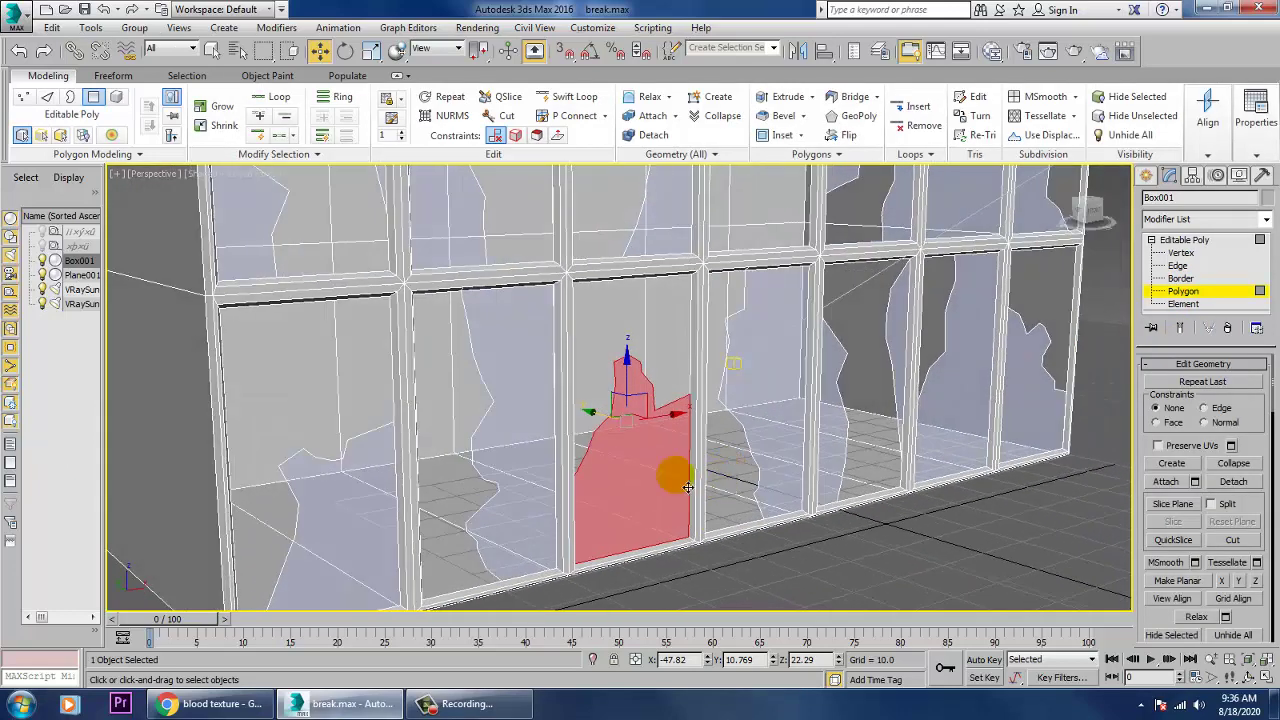
click(1233, 482)
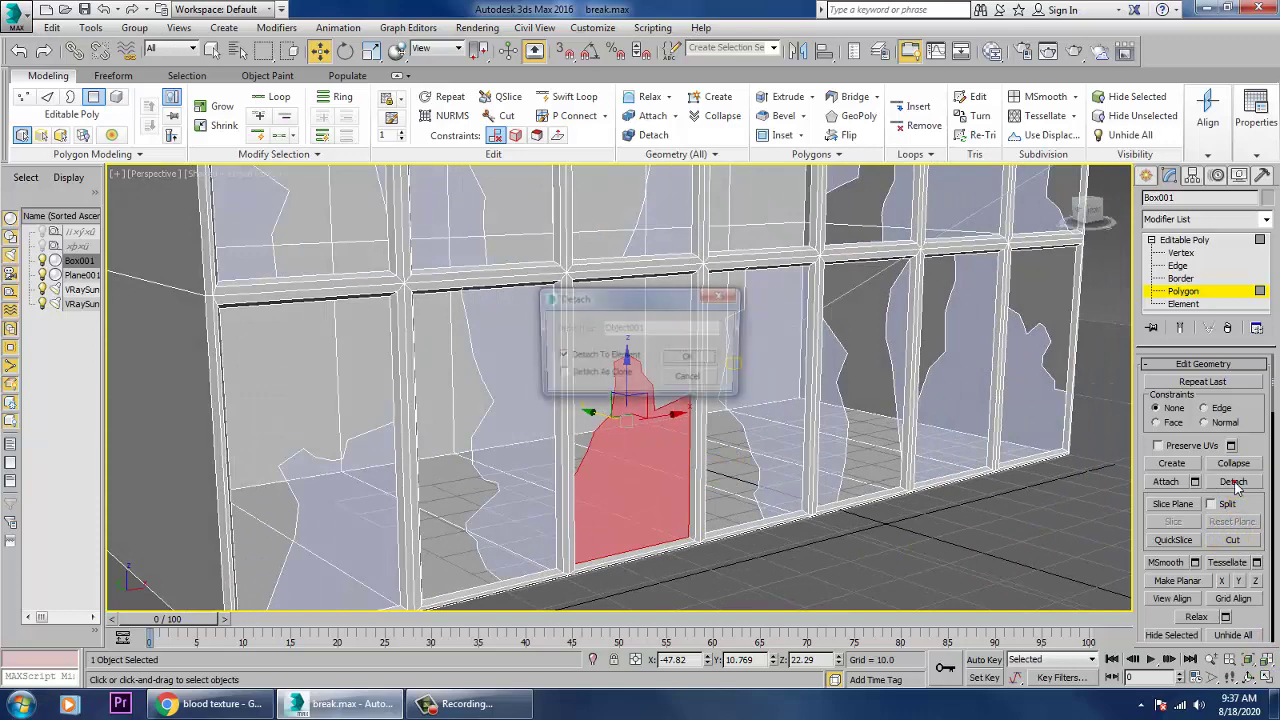
click(690, 358)
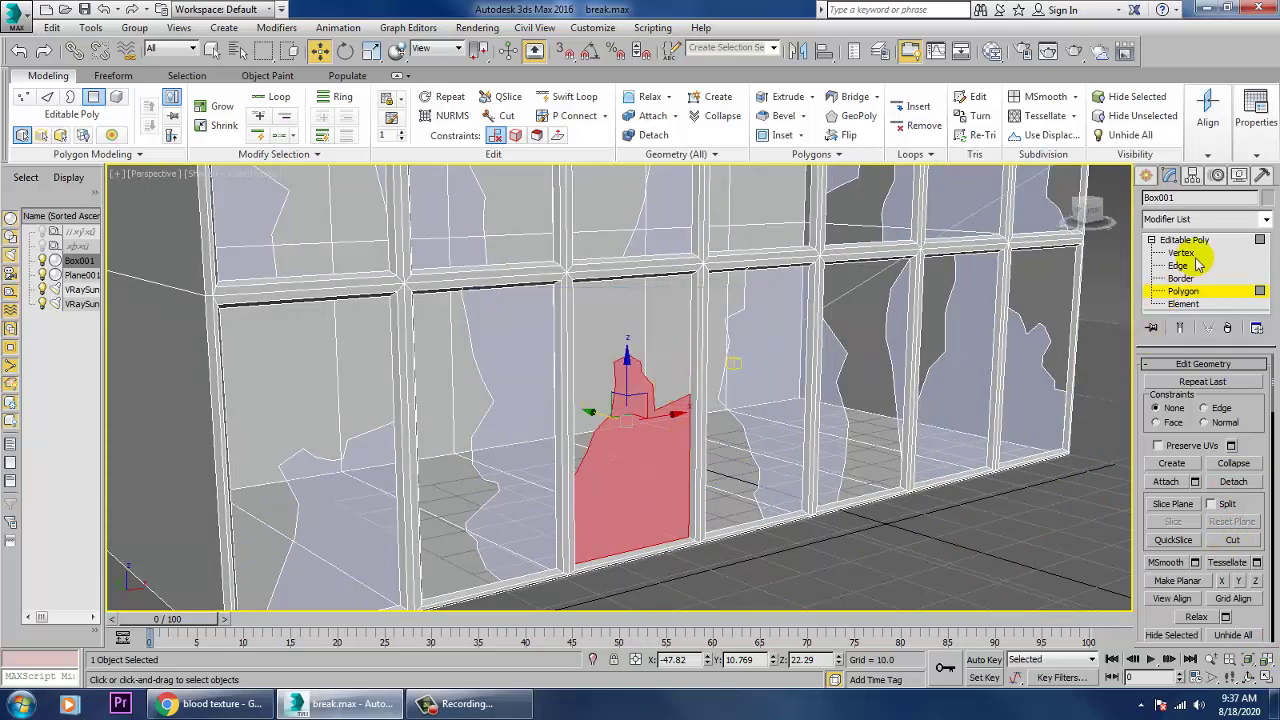
- Move the whole box along the Y axis to about 24.67 at object level, undoing the final drag
click(1202, 241)
drag(586, 470, 684, 503)
drag(485, 412, 565, 480)
click(671, 501)
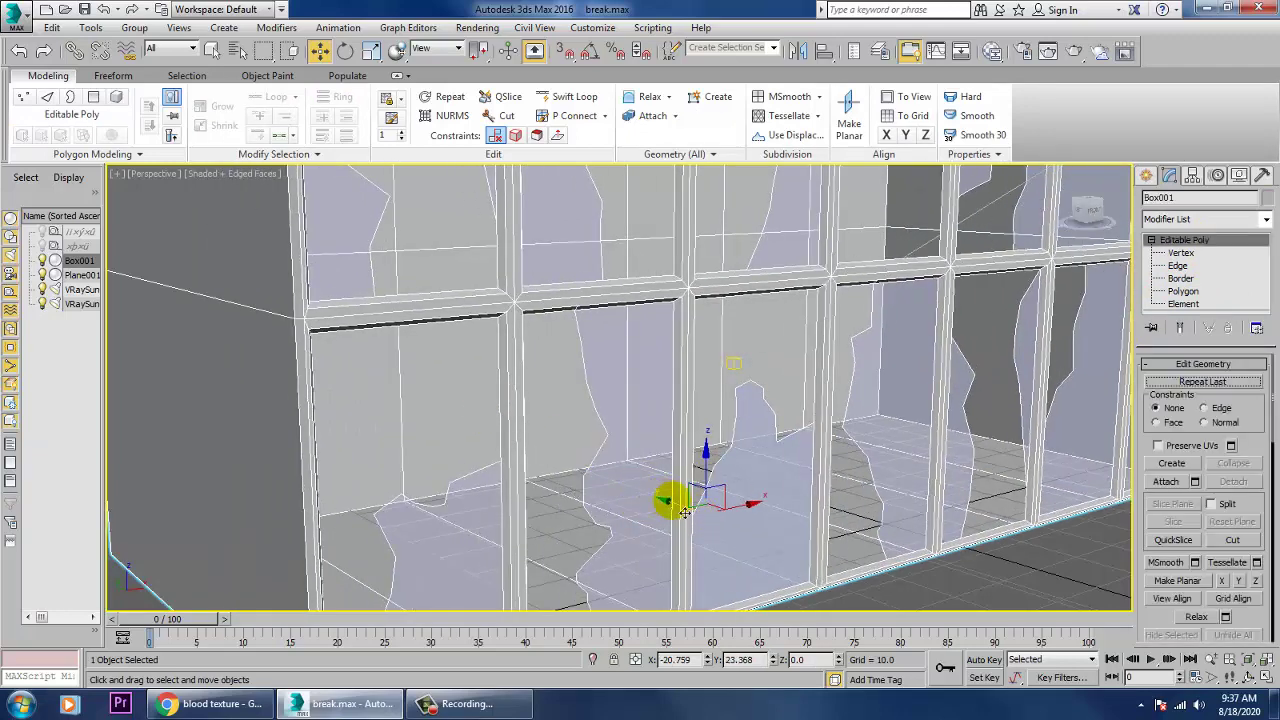
drag(686, 504, 681, 502)
drag(600, 492, 440, 443)
key(ctrl+z)
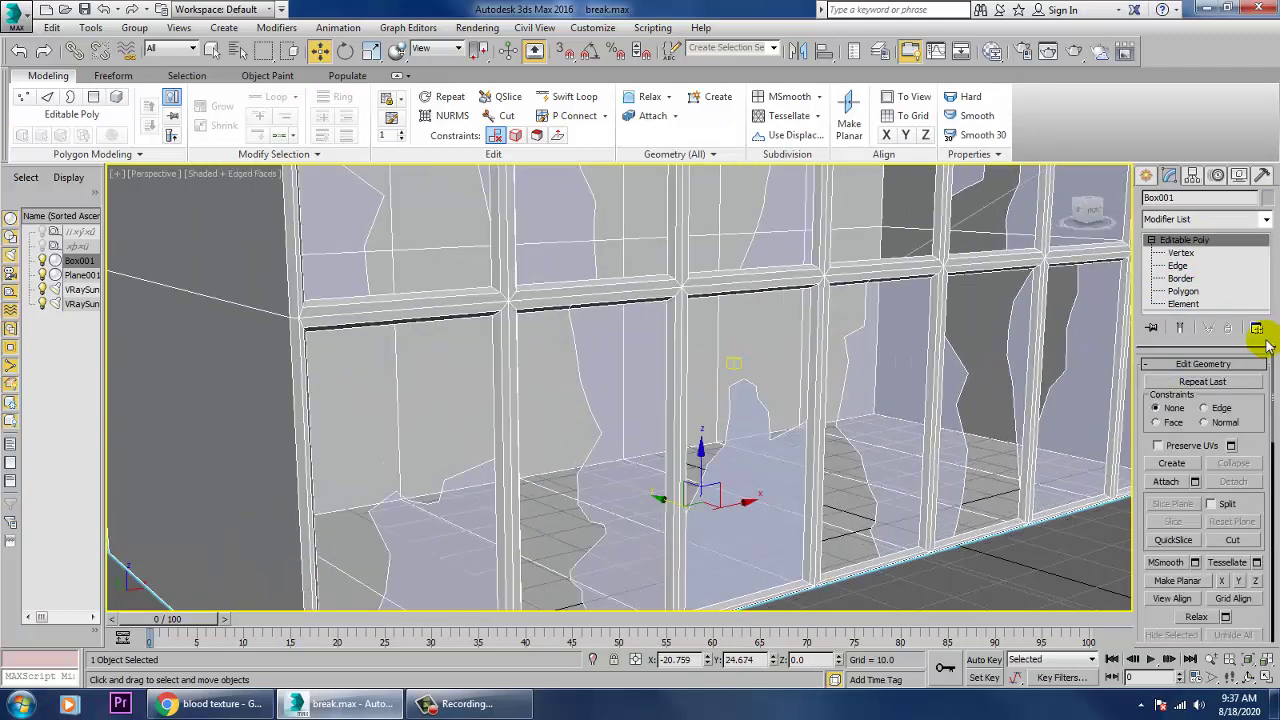
- Move the third lower window's glass polygon forward out of its frame to about Y -47.48
click(1183, 291)
click(818, 470)
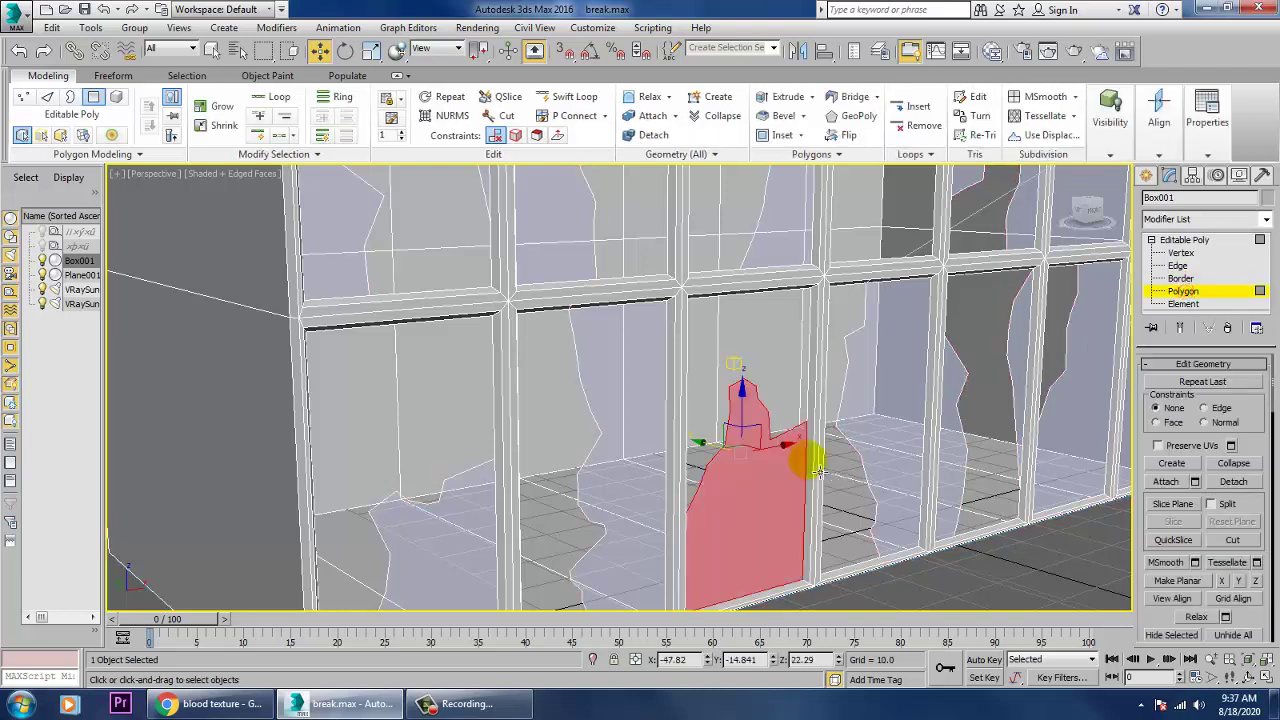
mouse_move(715, 456)
mouse_down()
mouse_move(894, 523)
mouse_move(971, 531)
mouse_up()
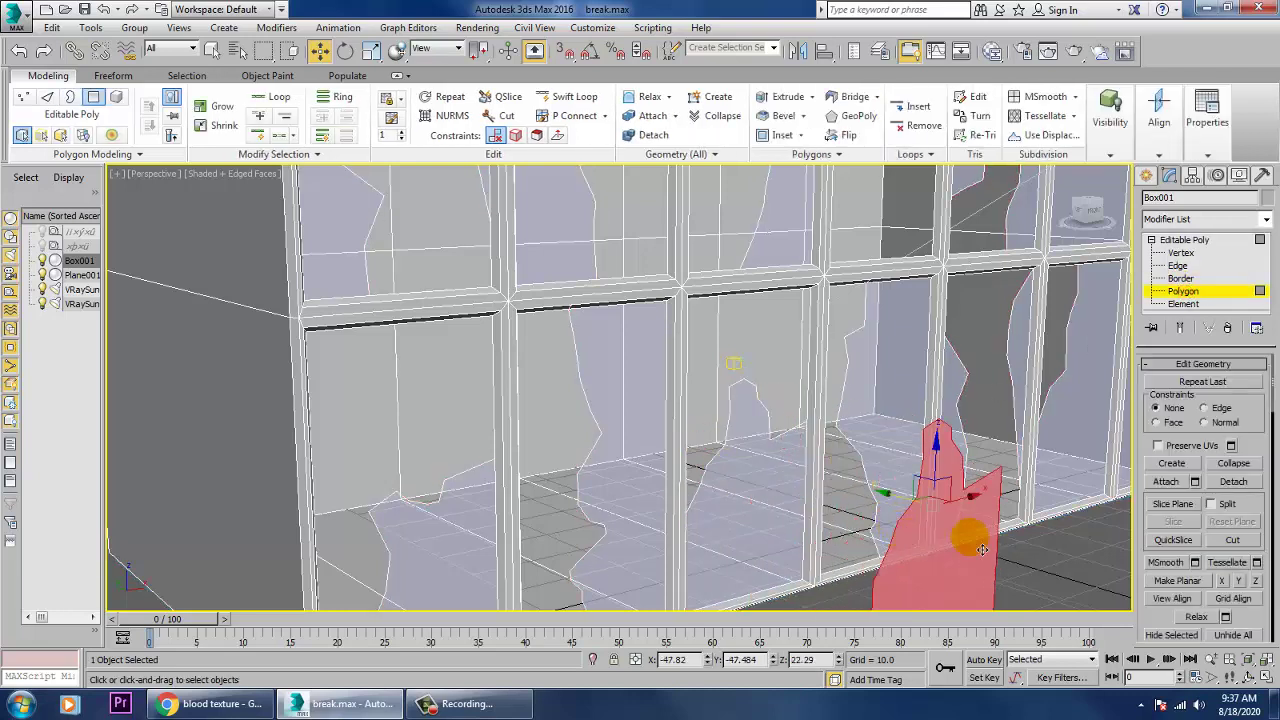
click(1152, 327)
- Check at object level whether the pulled-out glass piece can be selected separately from the box
click(1213, 243)
click(931, 529)
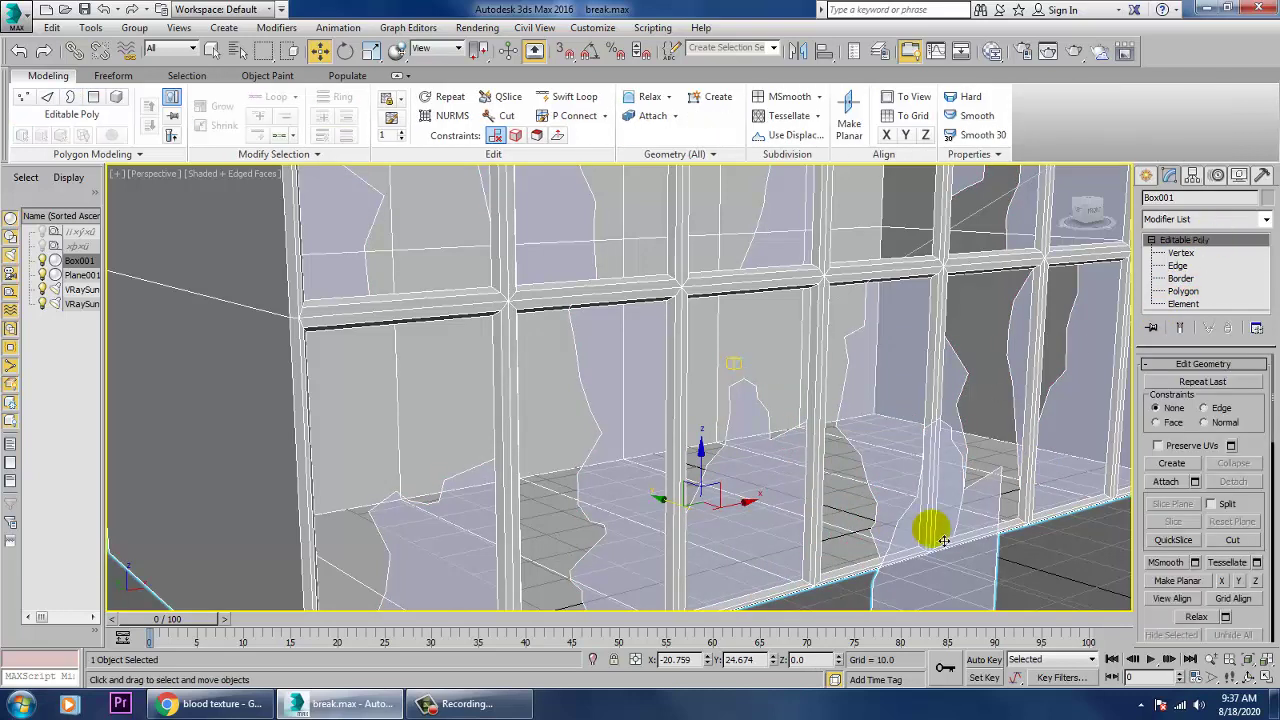
click(780, 481)
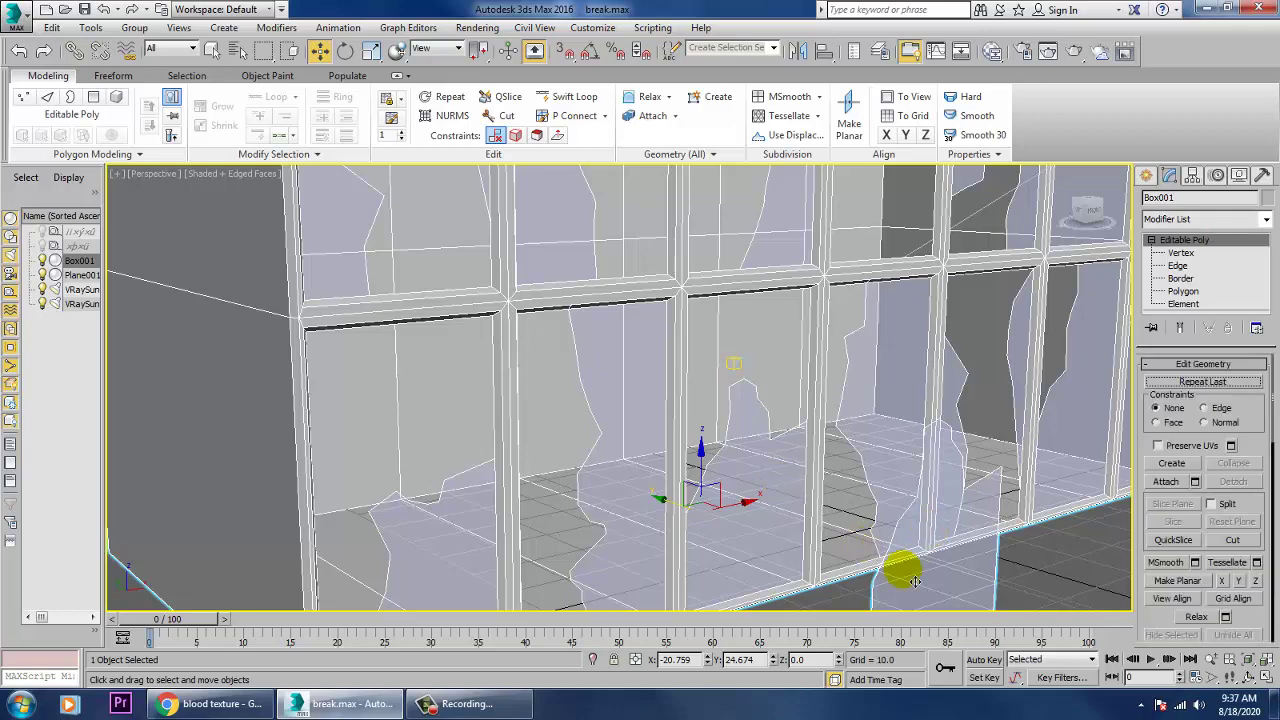
click(962, 581)
scroll(931, 538, down, 3)
click(497, 401)
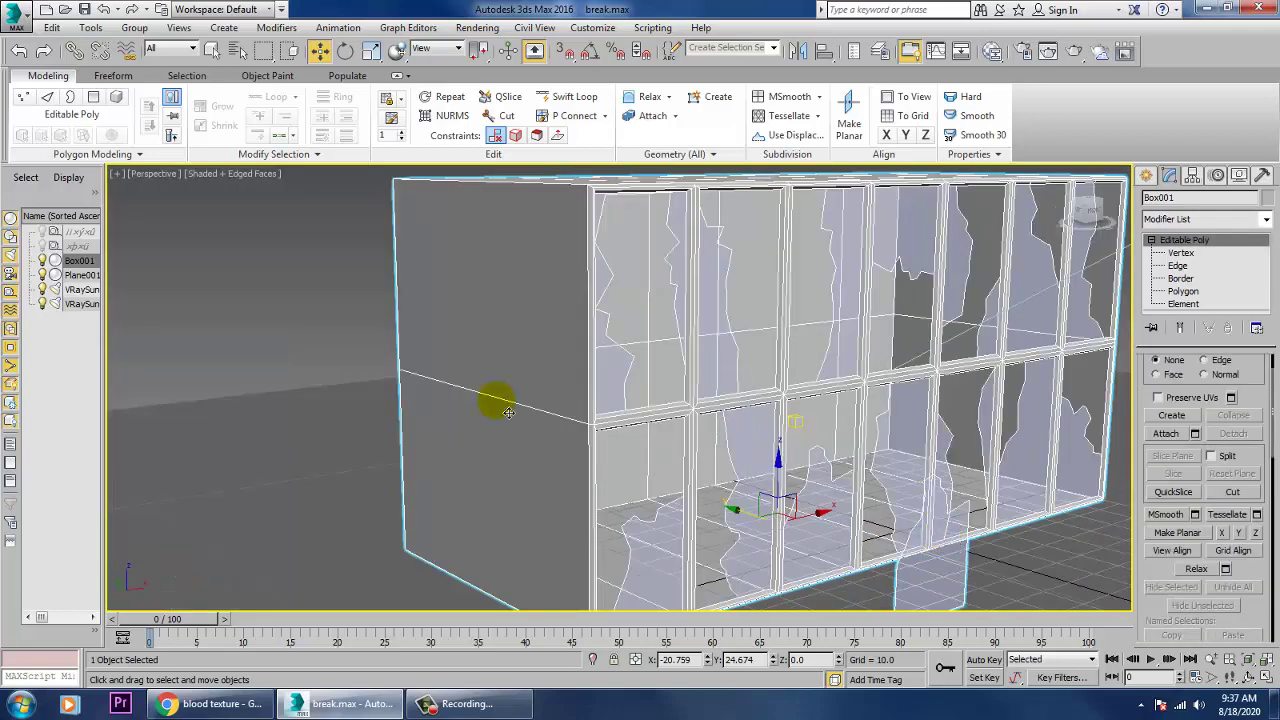
click(912, 598)
click(949, 582)
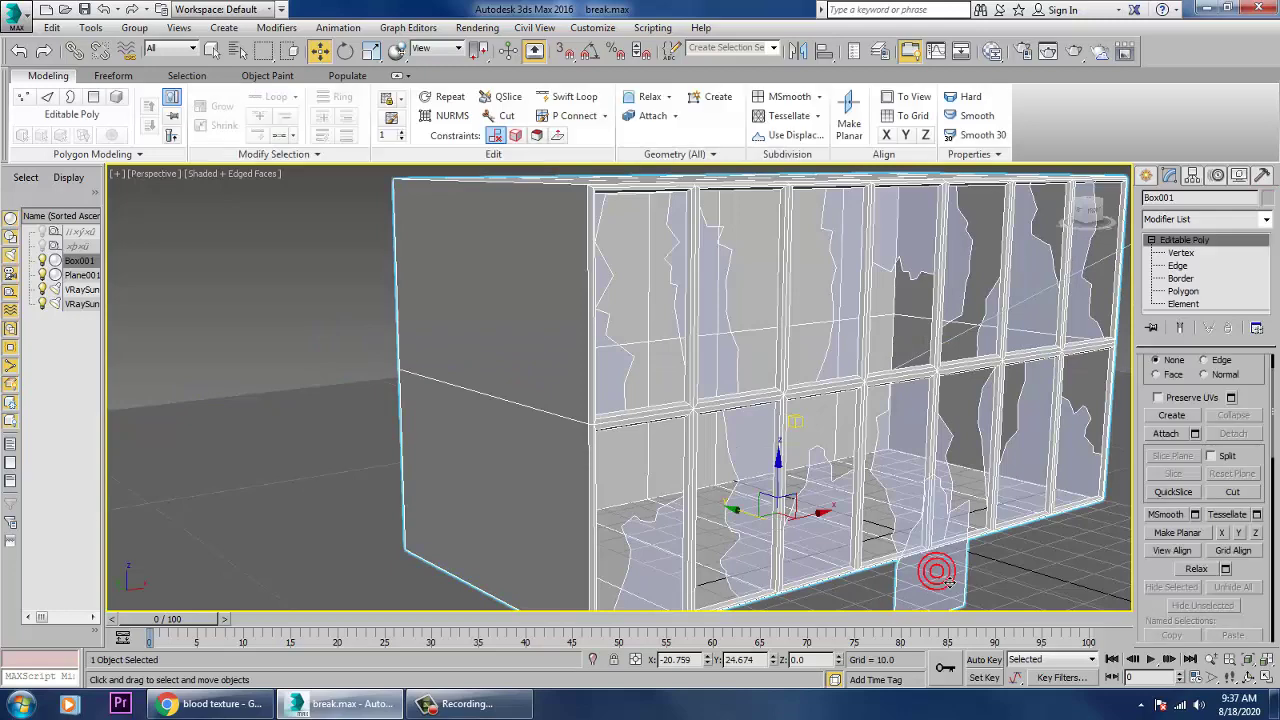
click(320, 325)
click(834, 510)
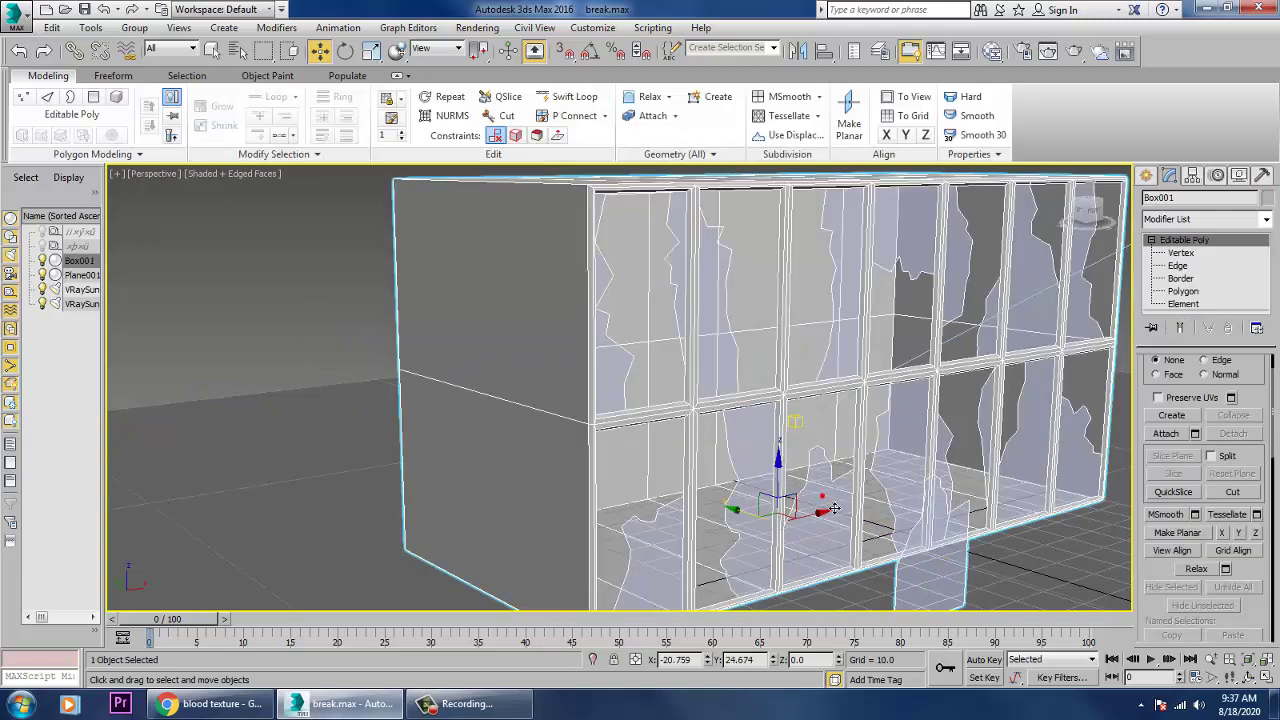
- Undo the glass piece's forward move to put it back into its window frame
key(ctrl+z)
key(ctrl+z)
key(ctrl+z)
key(ctrl+z)
key(ctrl+z)
key(ctrl+z)
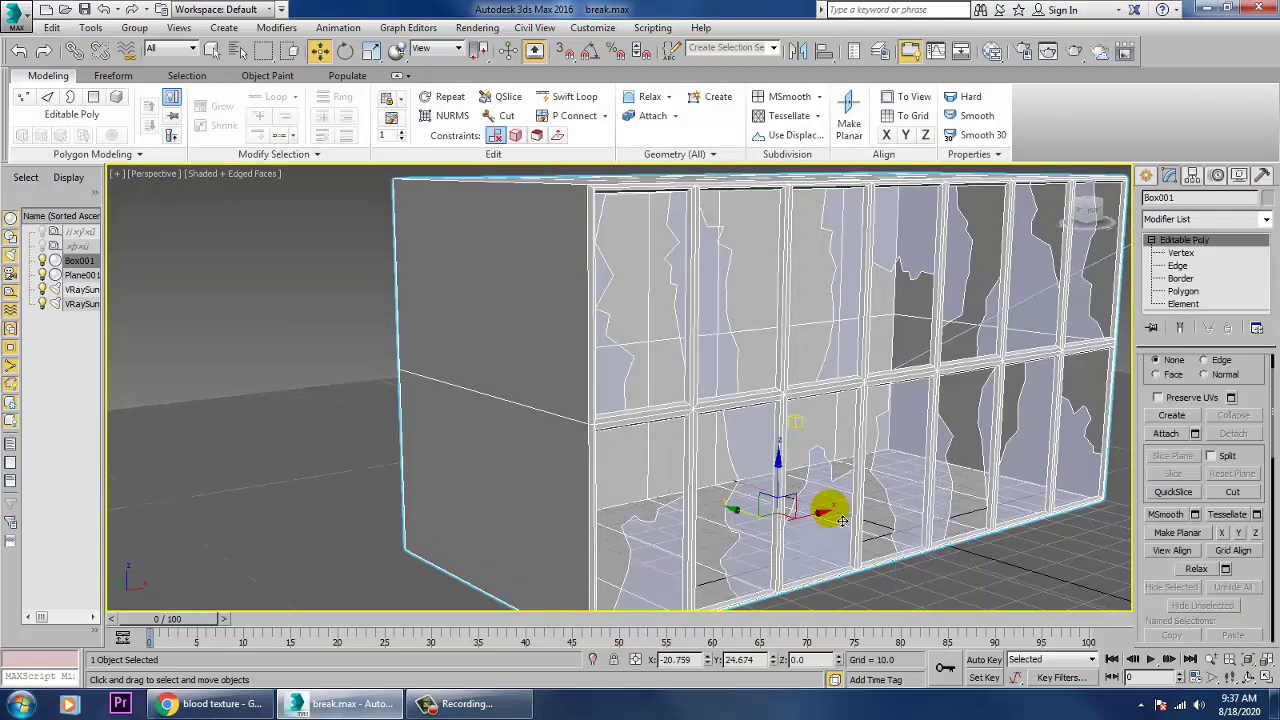
- Undo the whole box's last move along the Y axis
click(1263, 360)
key(ctrl+z)
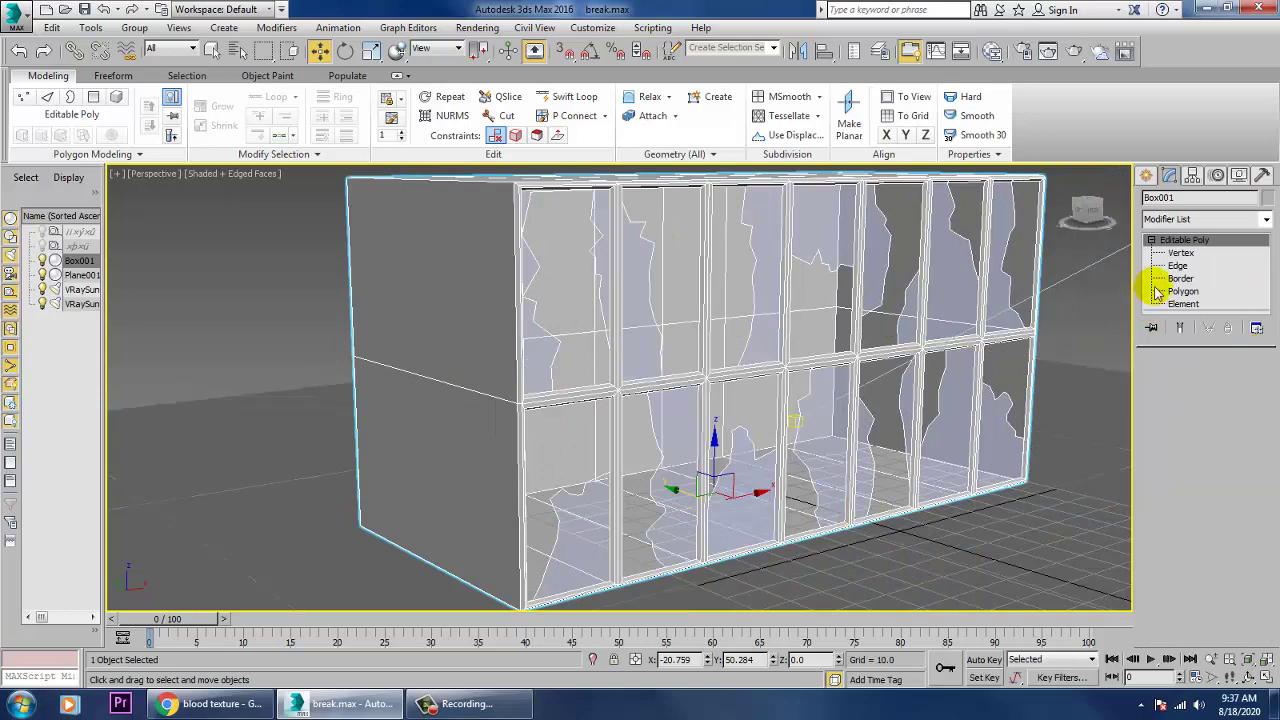
click(776, 352)
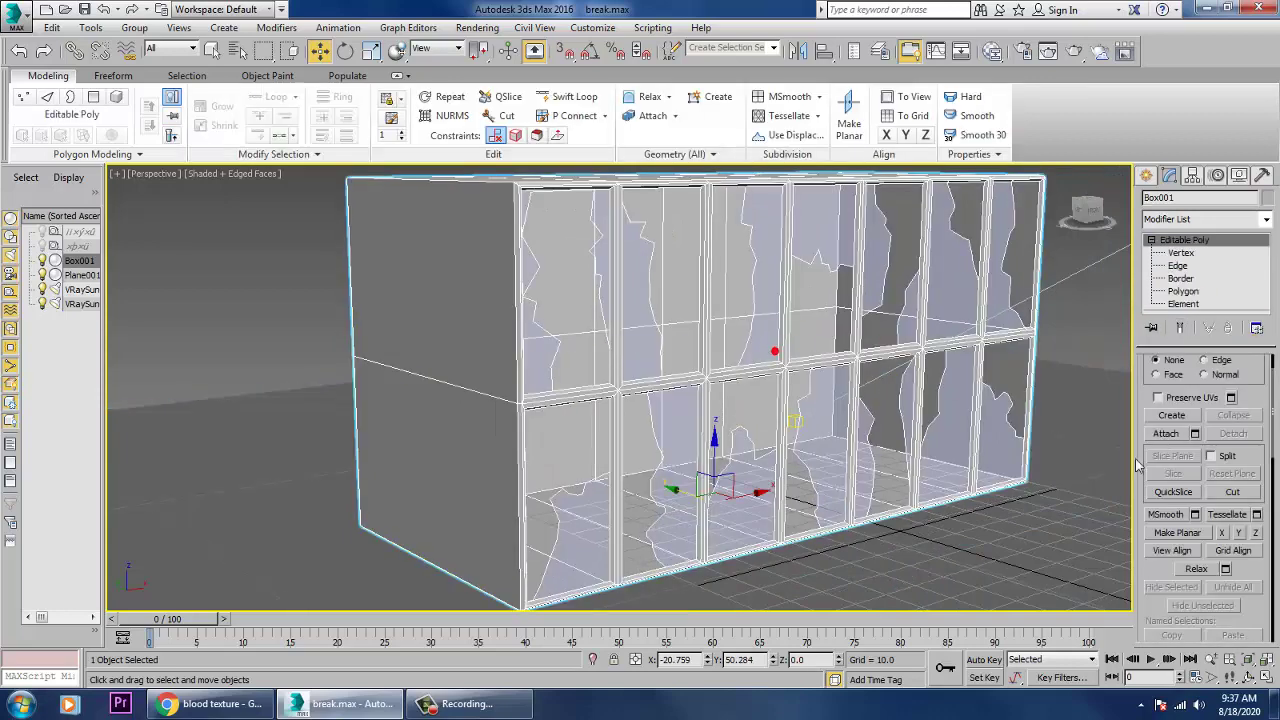
- Detach the third lower window's glass polygon as a separate object, with Detach To Element off and Detach As Clone on
click(1190, 293)
click(1190, 292)
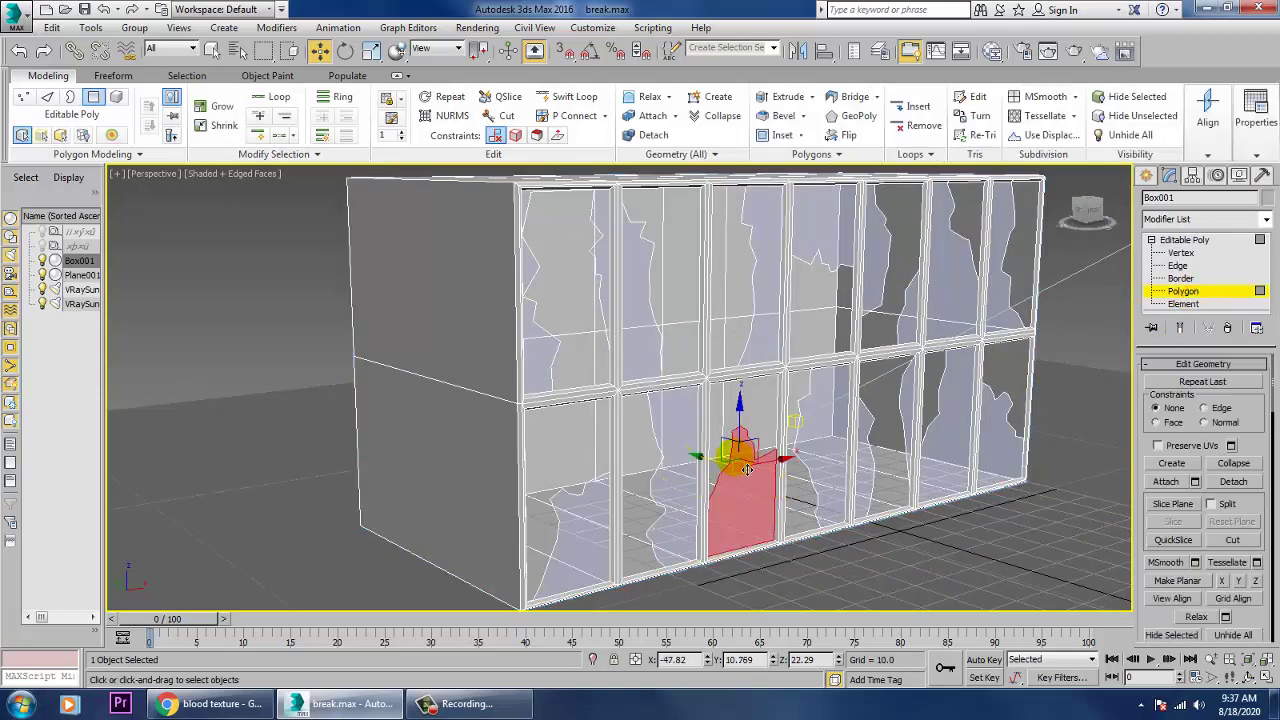
drag(717, 468, 808, 505)
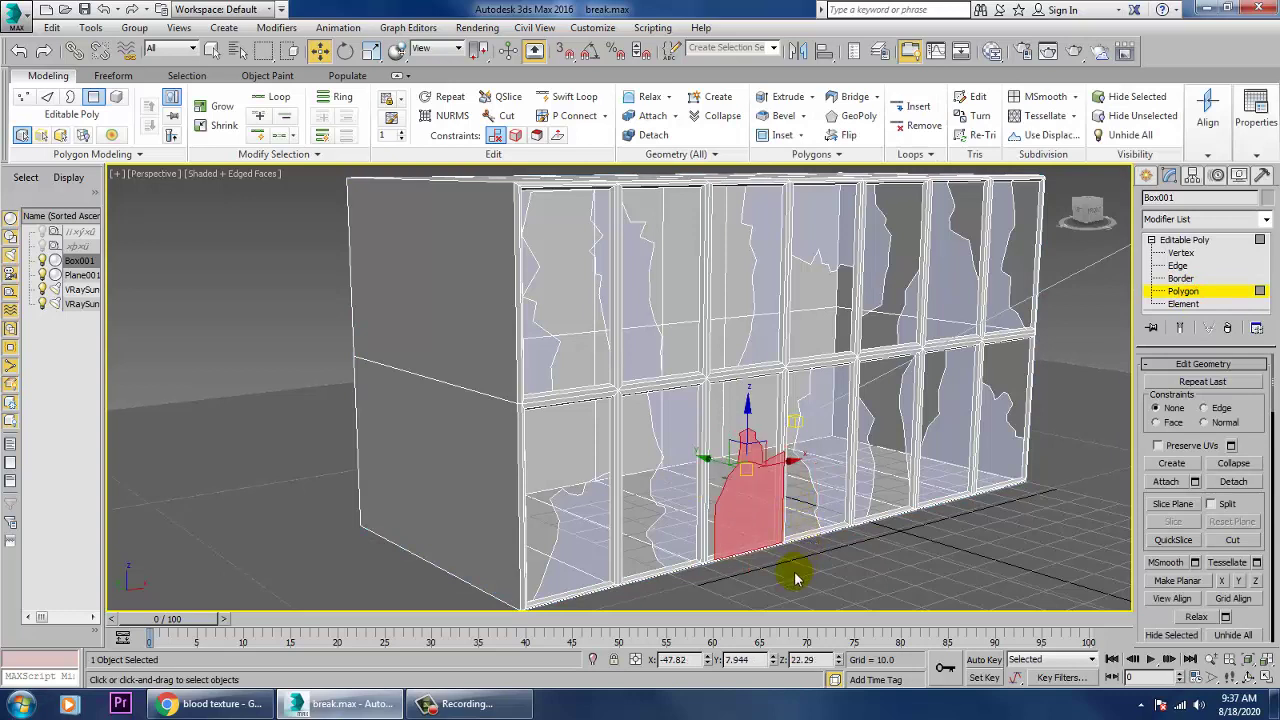
drag(1264, 621, 1275, 537)
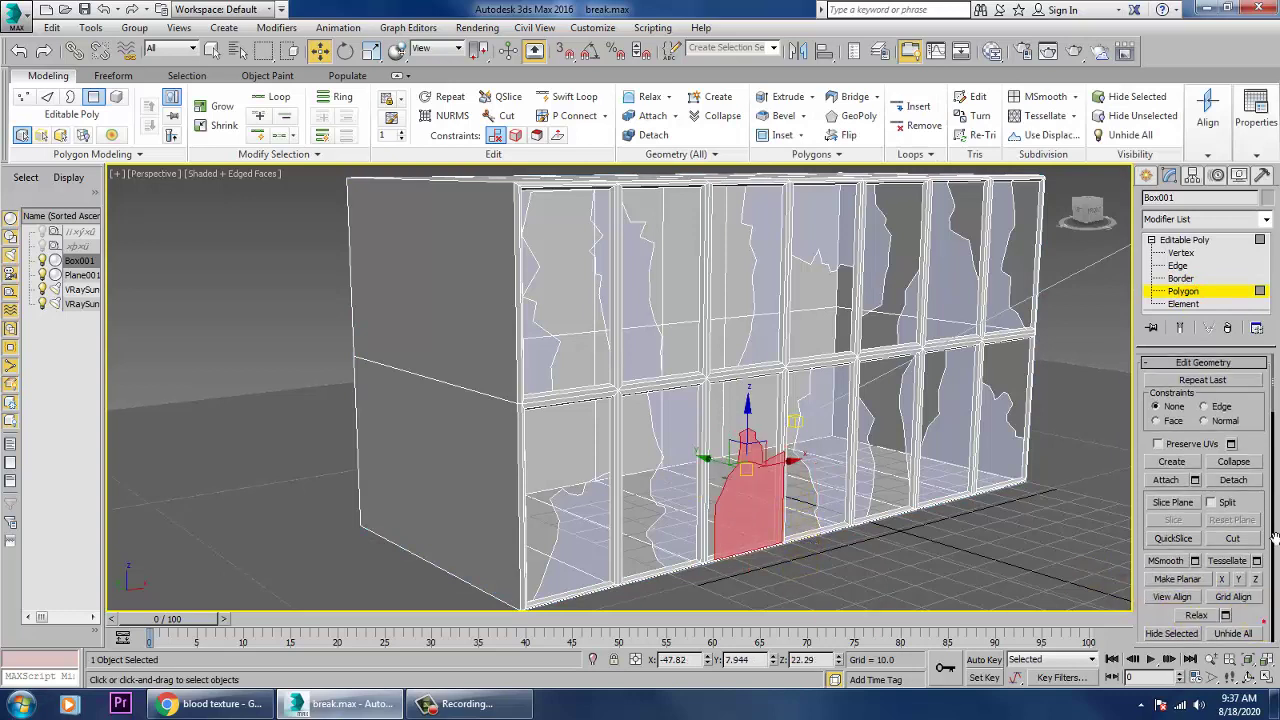
click(1233, 480)
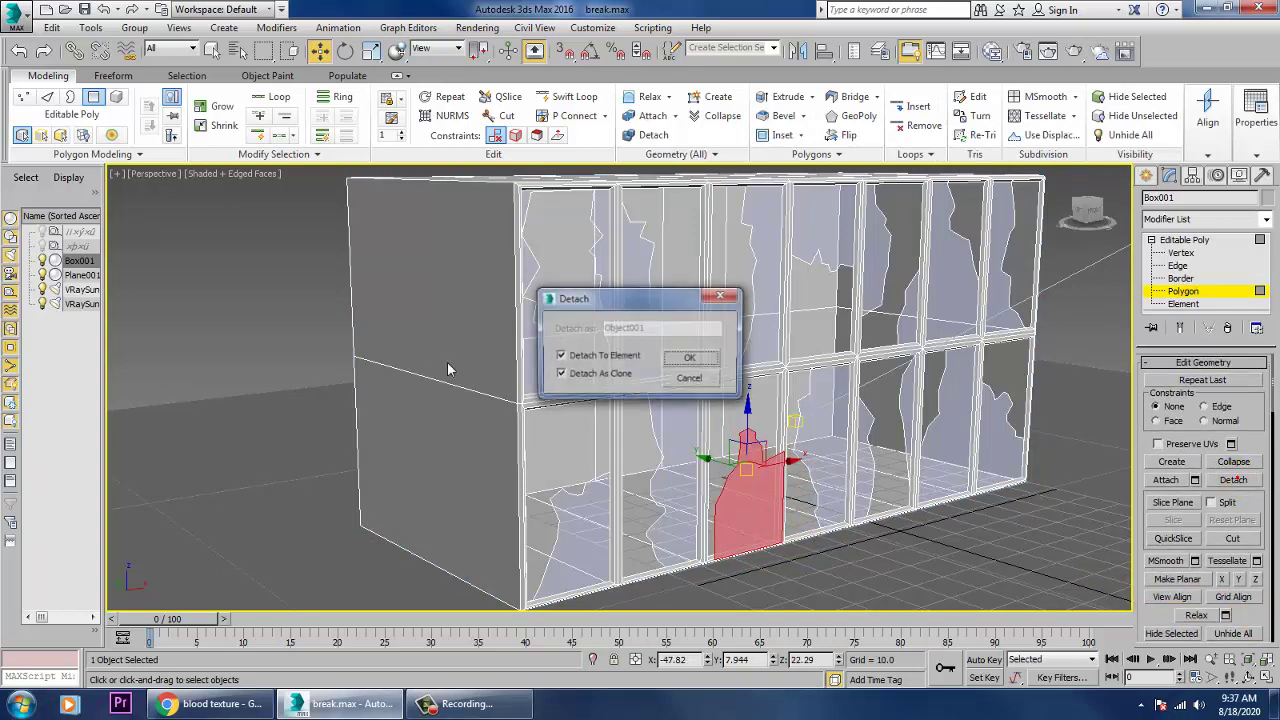
click(587, 355)
click(690, 360)
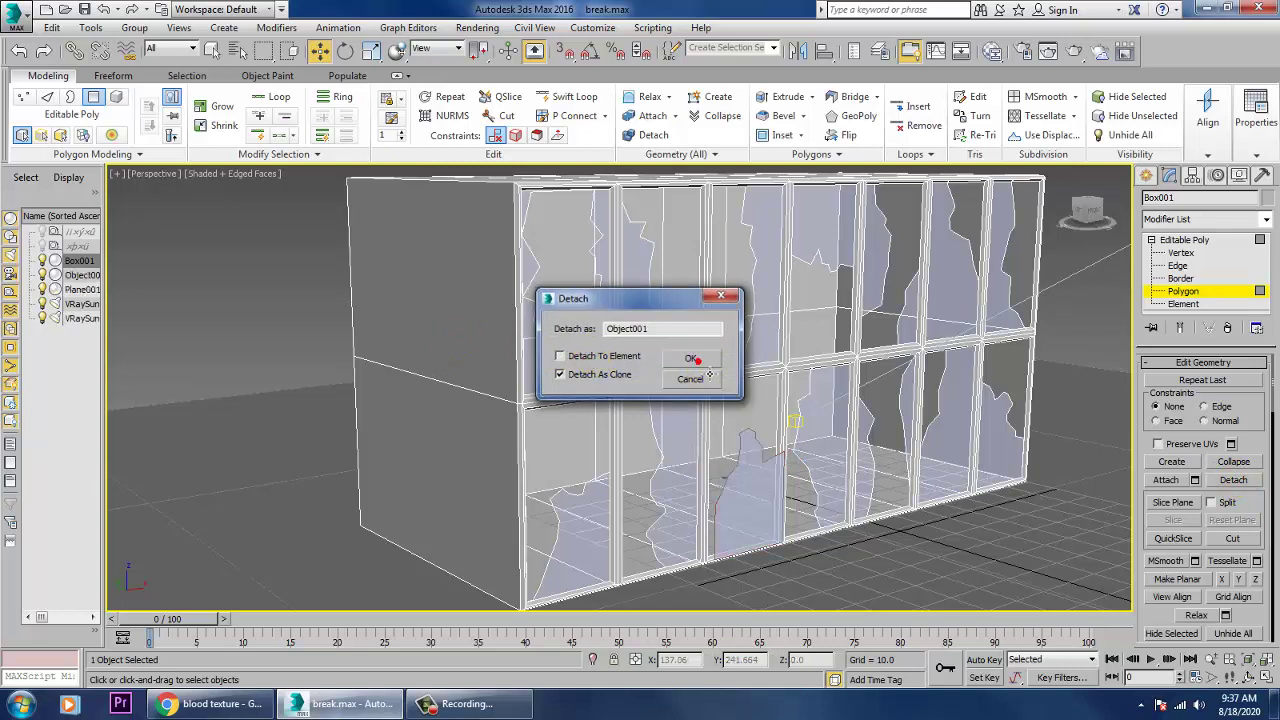
- Select the detached glass piece at object level and center its pivot to the object
click(1185, 240)
click(734, 506)
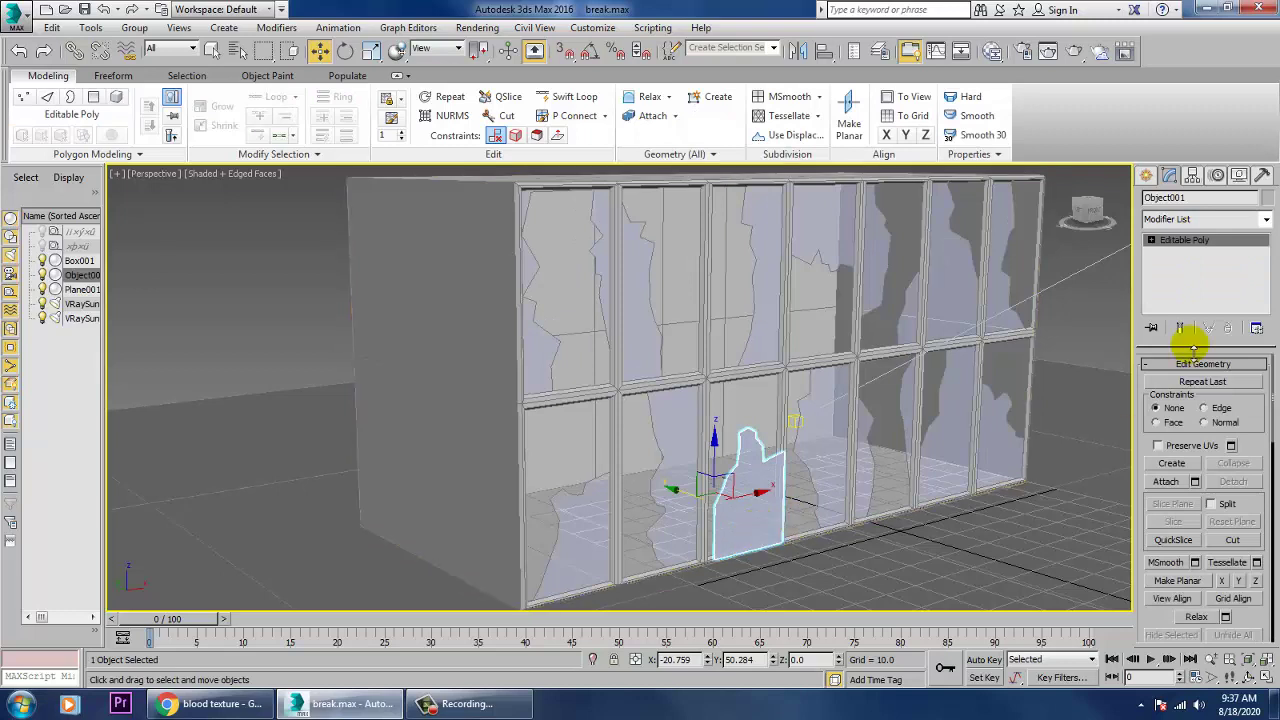
click(1192, 176)
click(1210, 278)
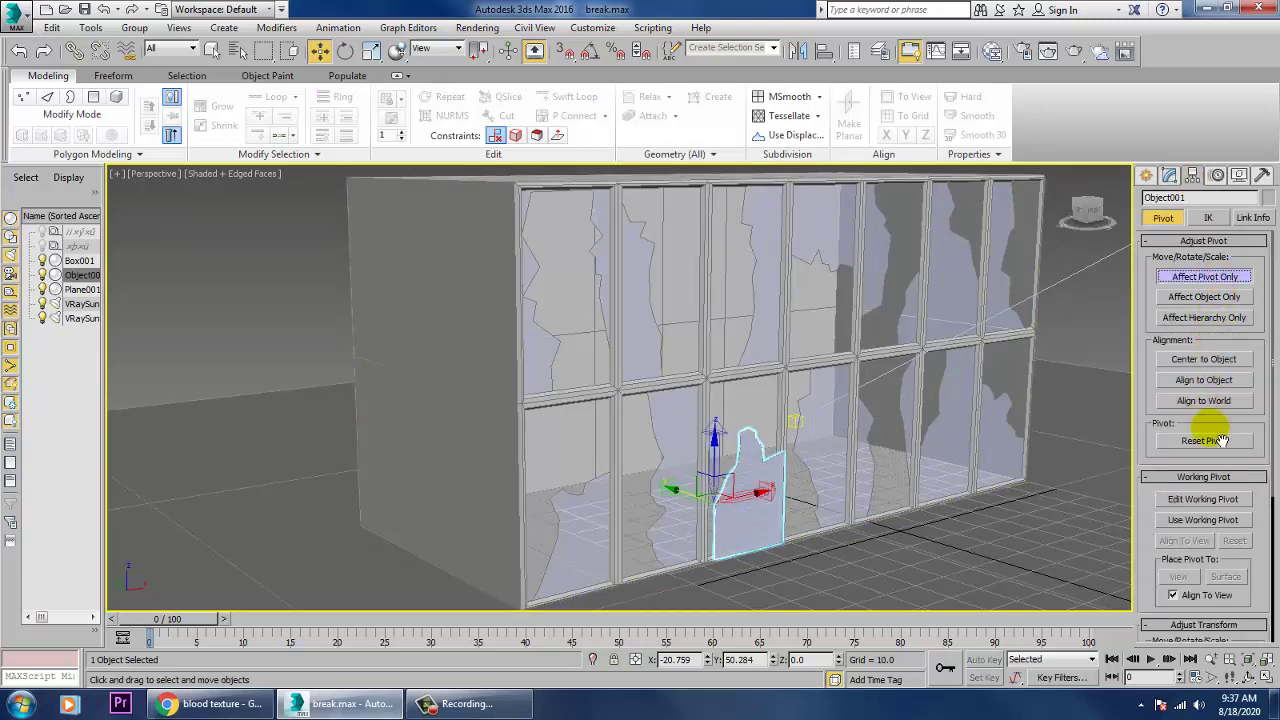
click(1214, 360)
click(1204, 277)
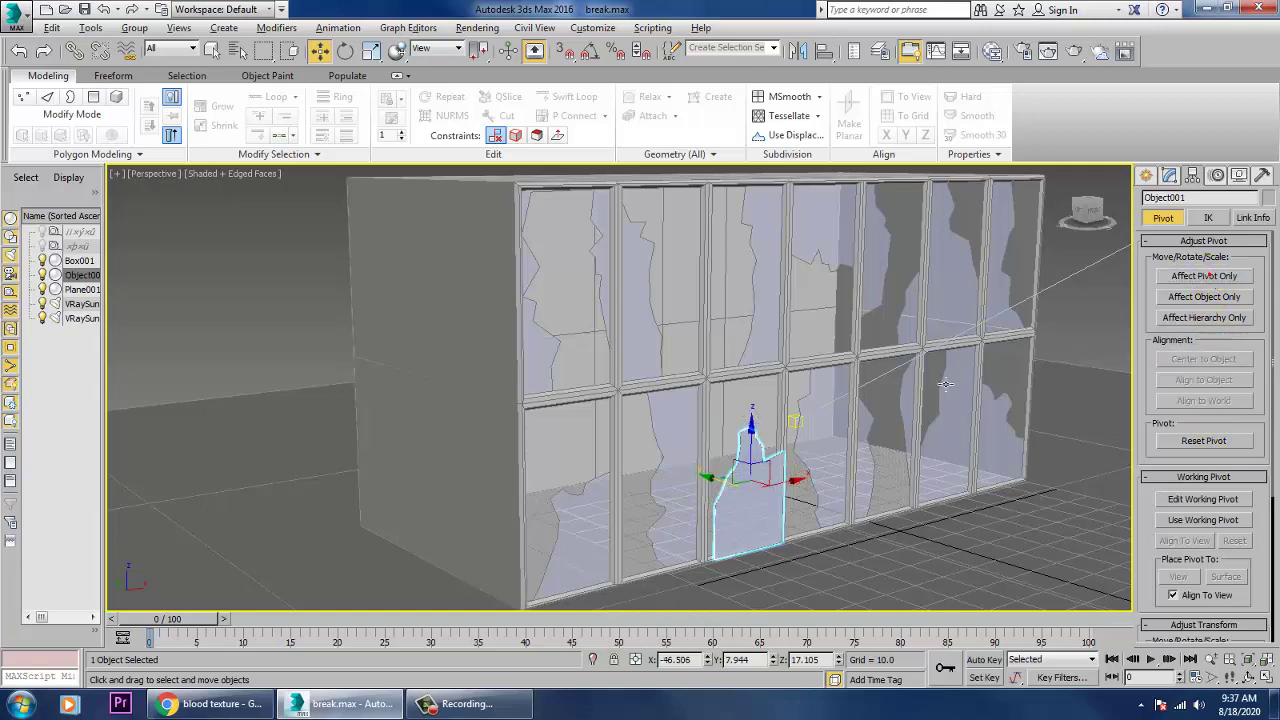
- Move the detached glass piece along the Y axis to about 10.93, away from the box's original glass polygon
alt+middle_drag(948, 392, 908, 423)
drag(728, 492, 712, 484)
key(z)
alt+middle_drag(808, 477, 816, 498)
middle_drag(739, 485, 755, 481)
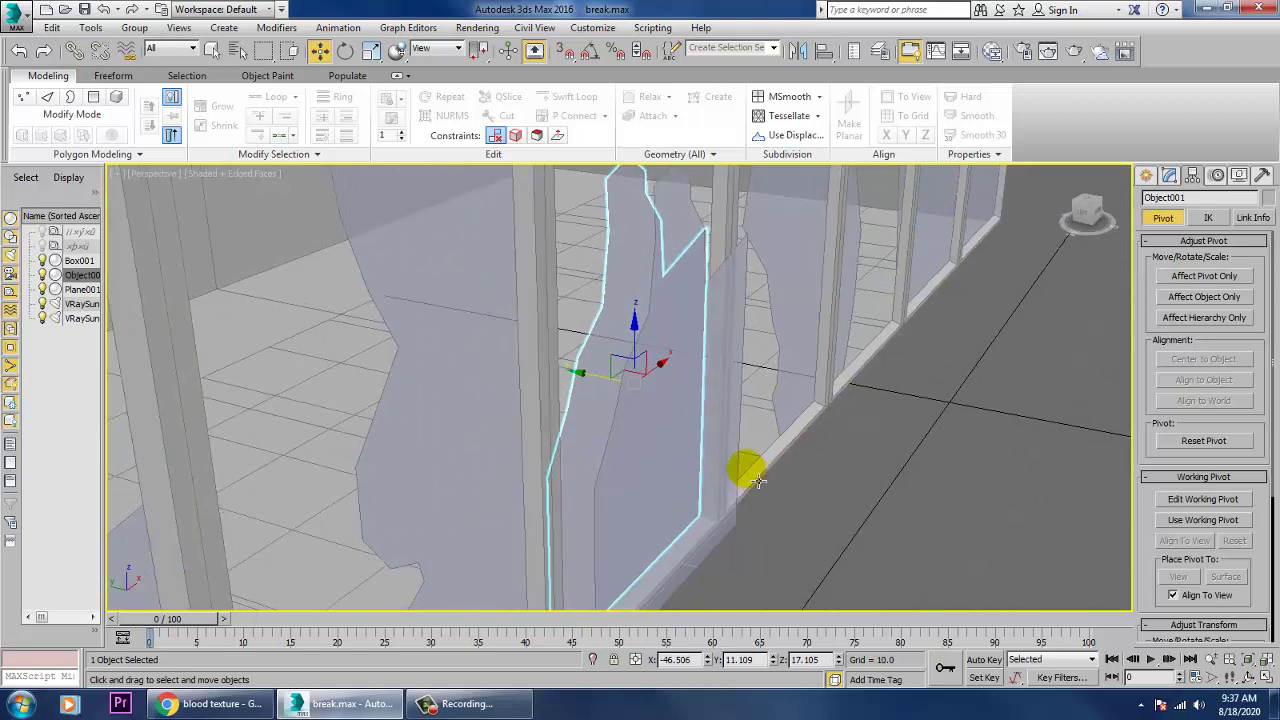
drag(612, 393, 586, 373)
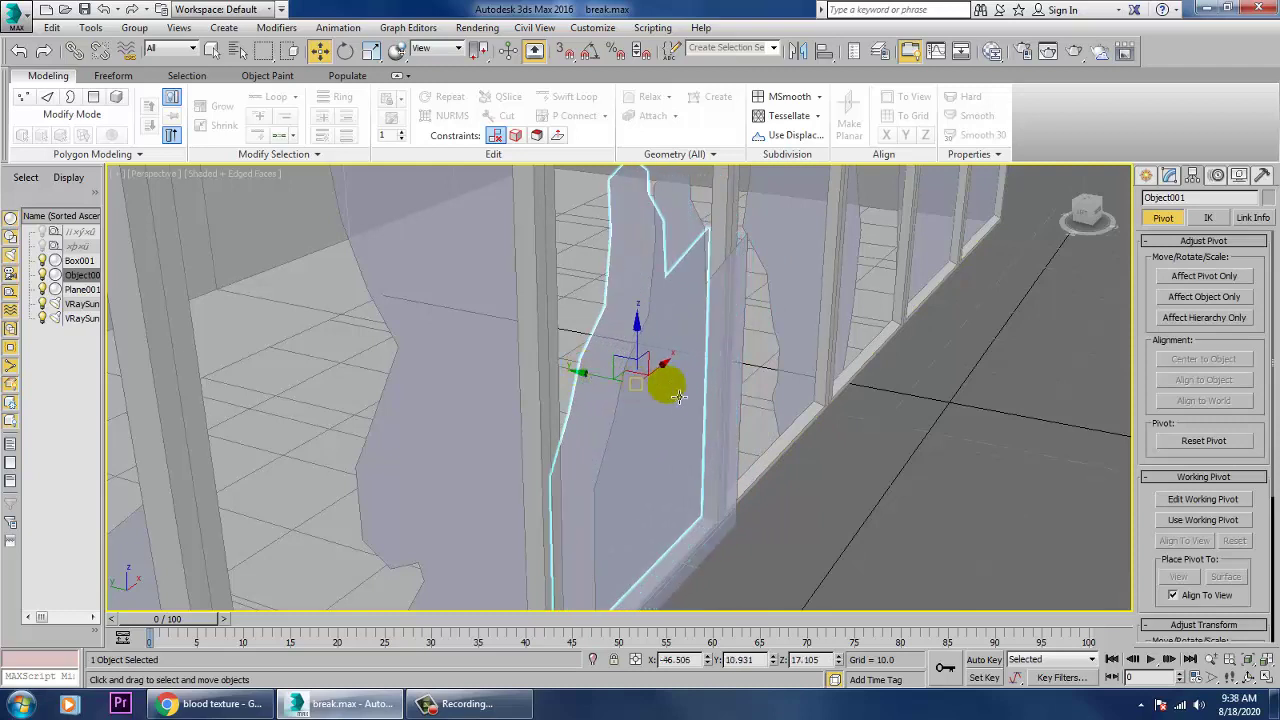
- Delete the box's original glass polygon in the third lower window
click(700, 376)
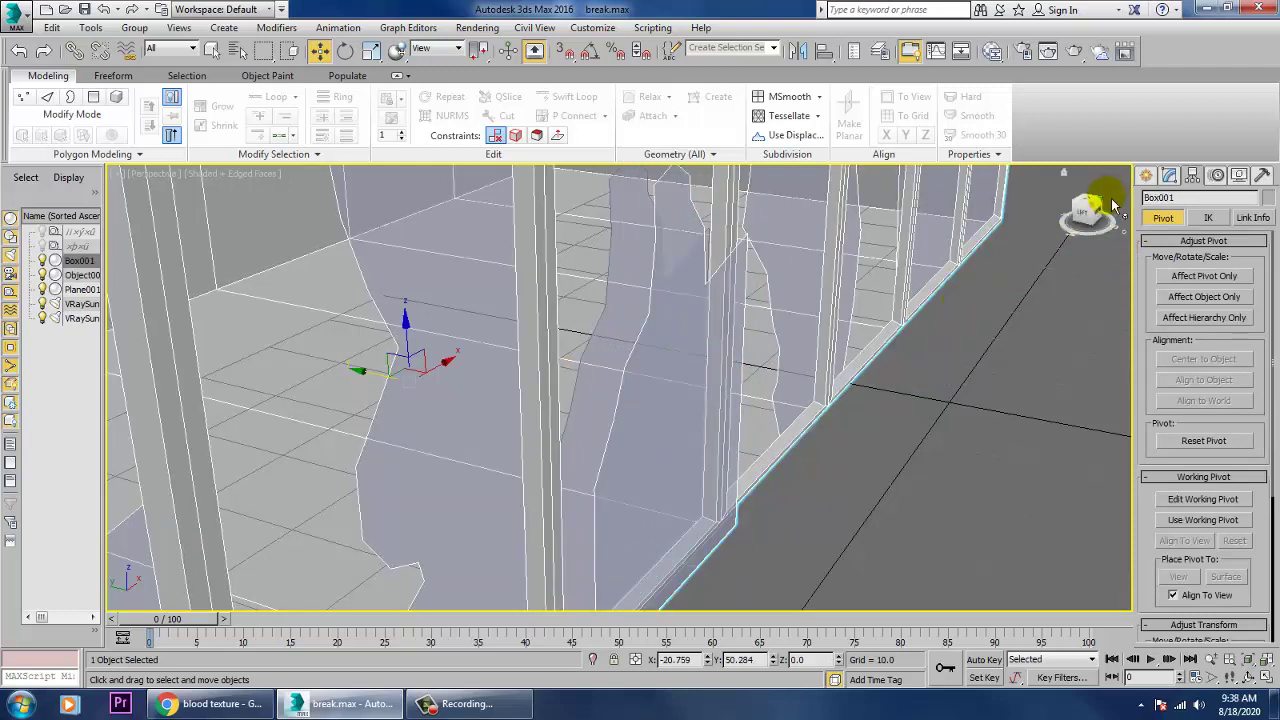
key(4)
click(708, 420)
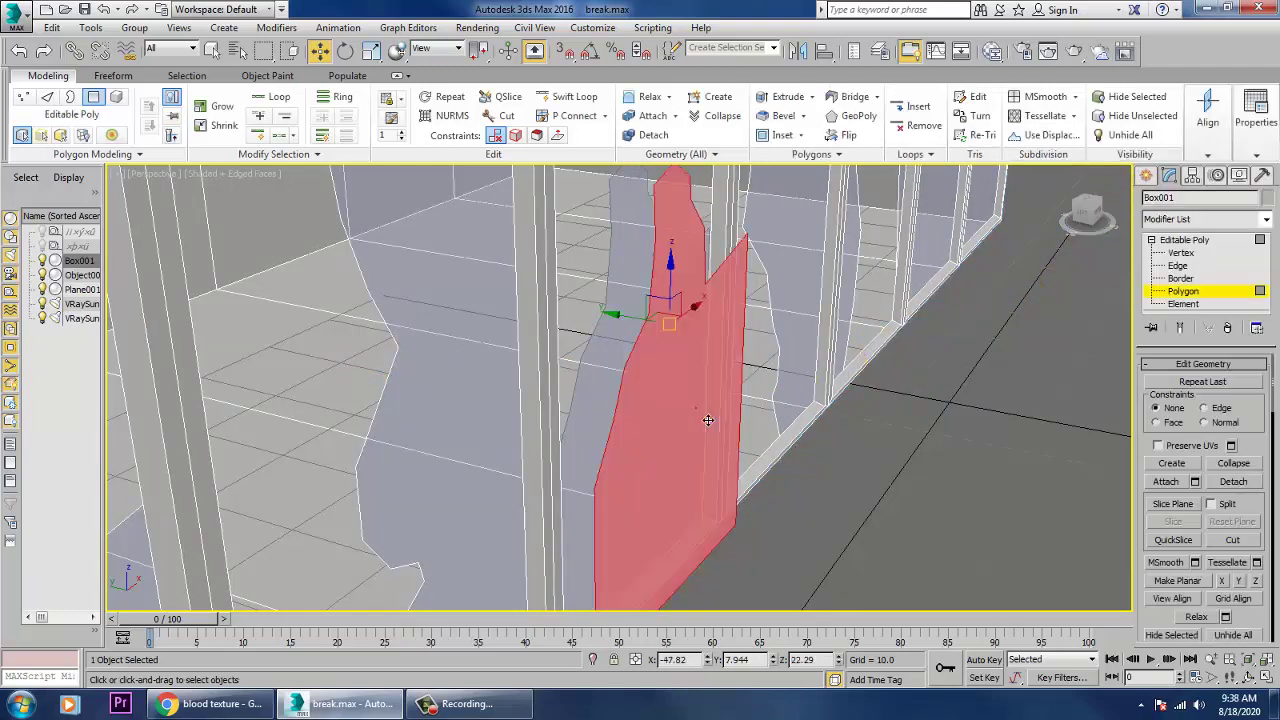
key(Delete)
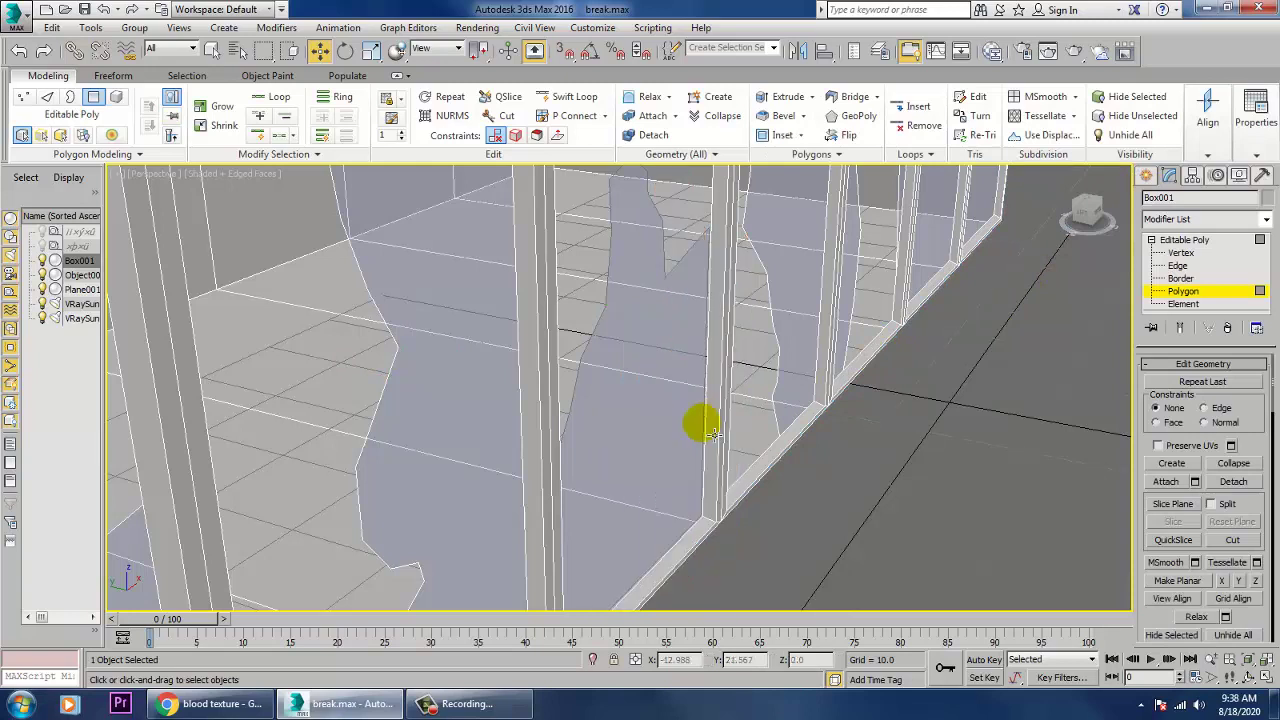
- Reposition the detached glass piece within its window frame at about Y 10.09
click(1178, 240)
click(634, 350)
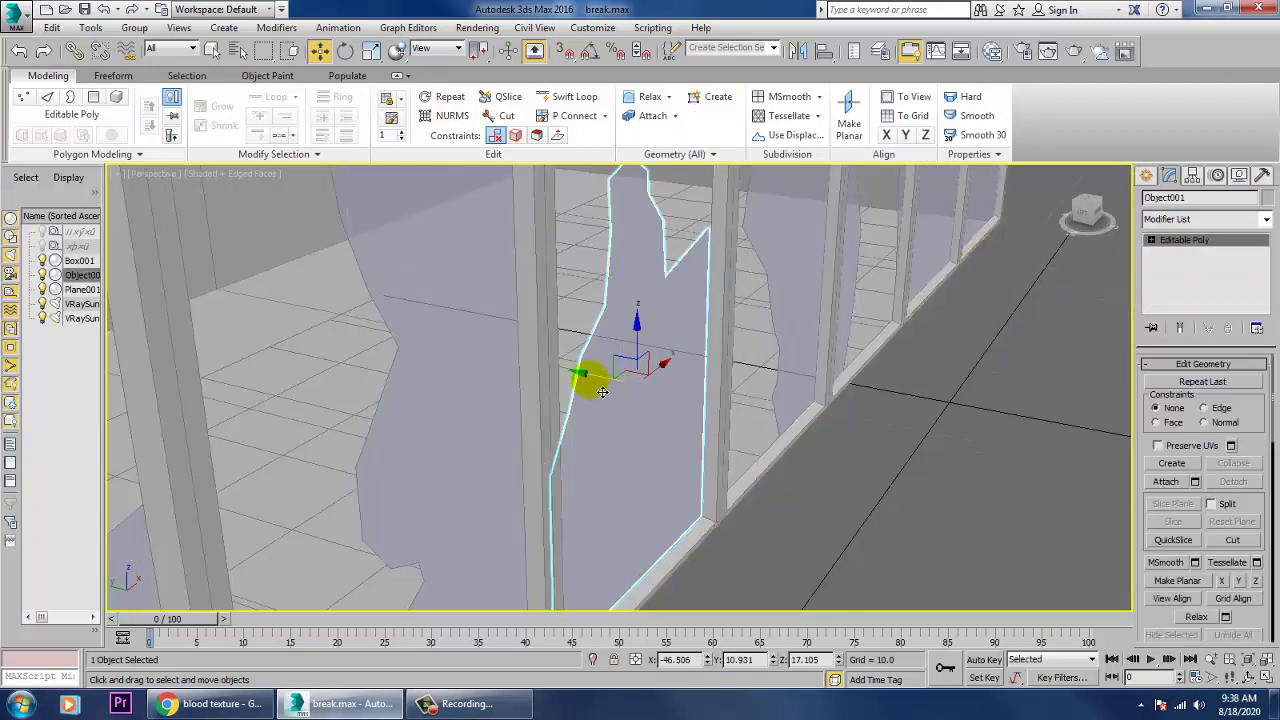
drag(594, 372, 603, 372)
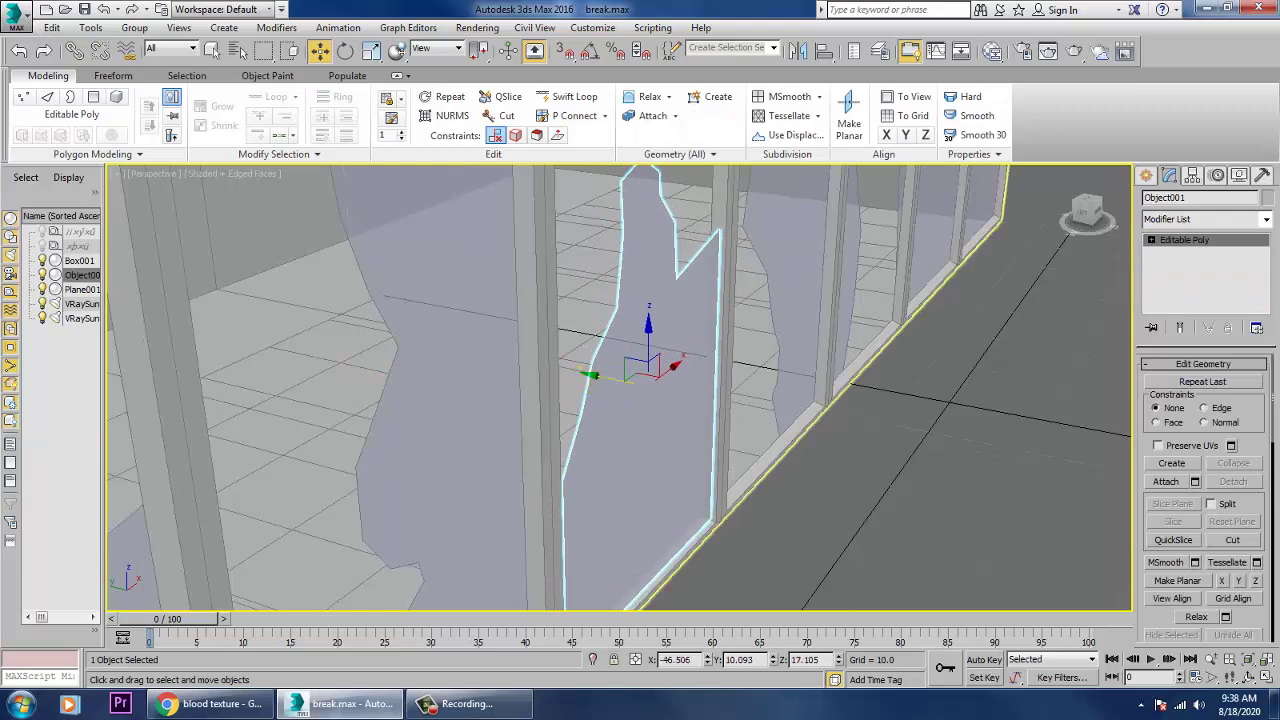
- Add an Unwrap UVW modifier to the detached glass piece and select its polygon at Polygon level
click(1264, 220)
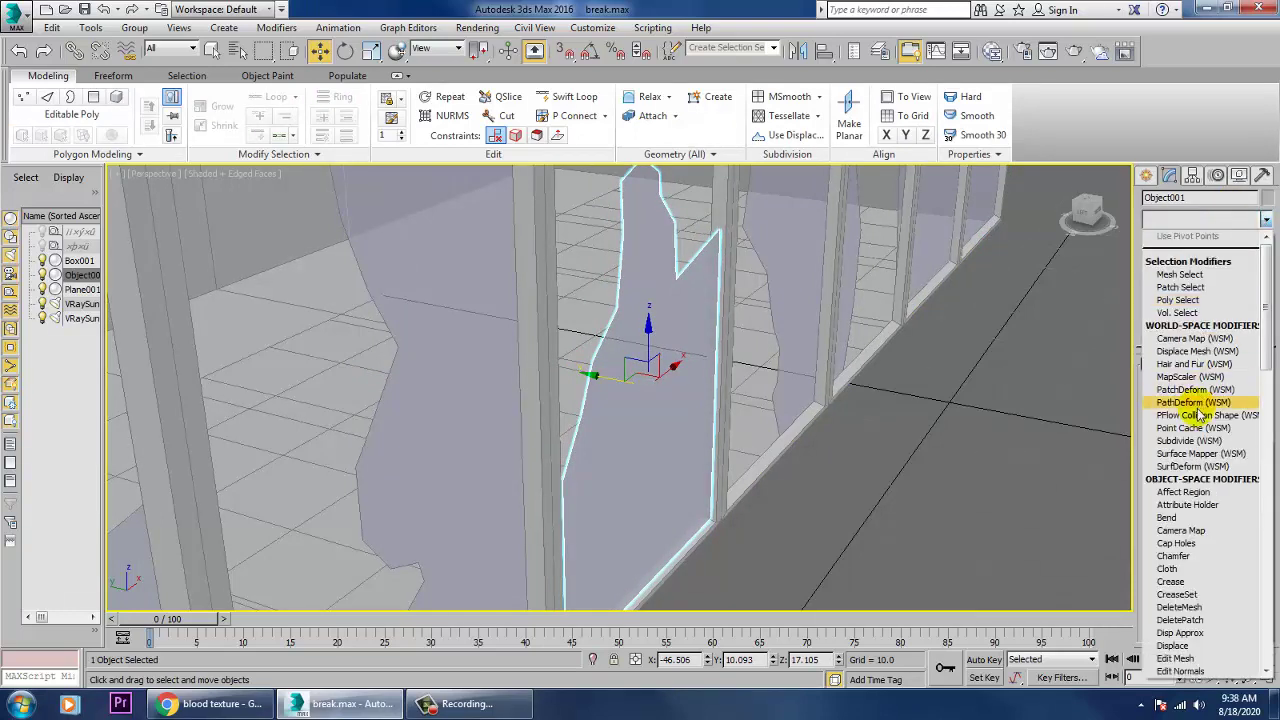
key(u)
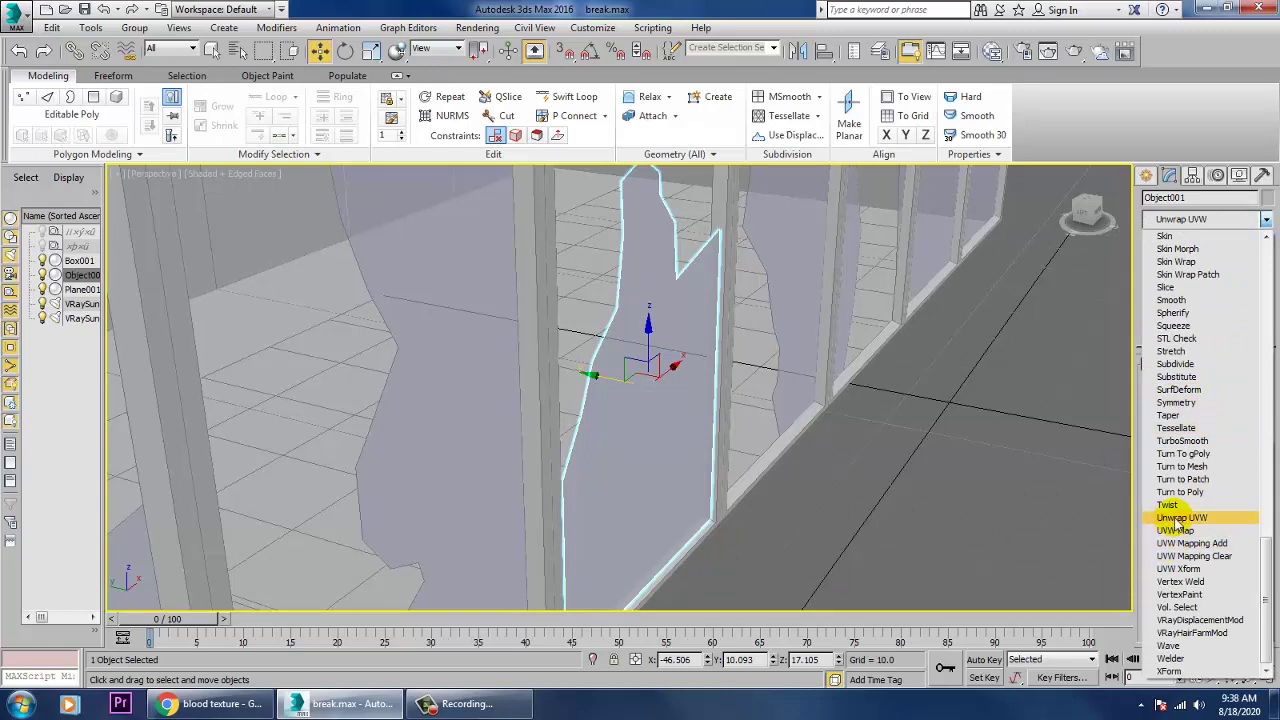
click(1178, 518)
scroll(1014, 449, up, 5)
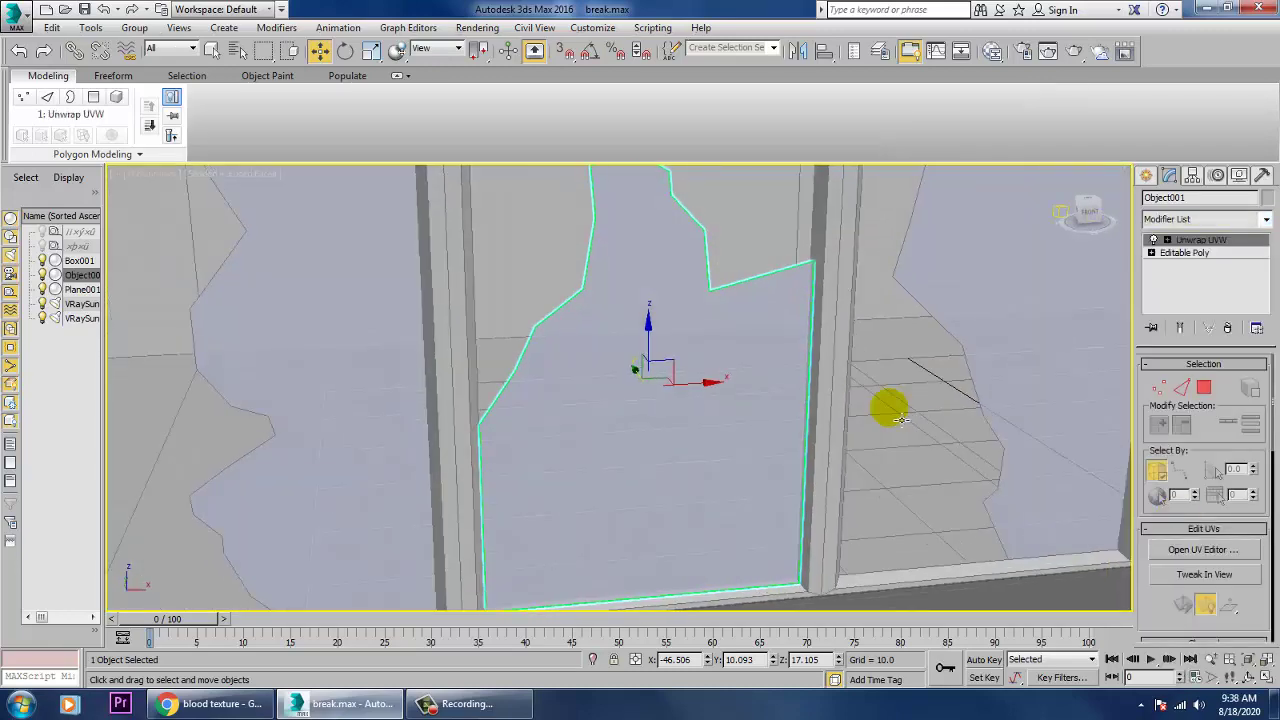
click(1167, 241)
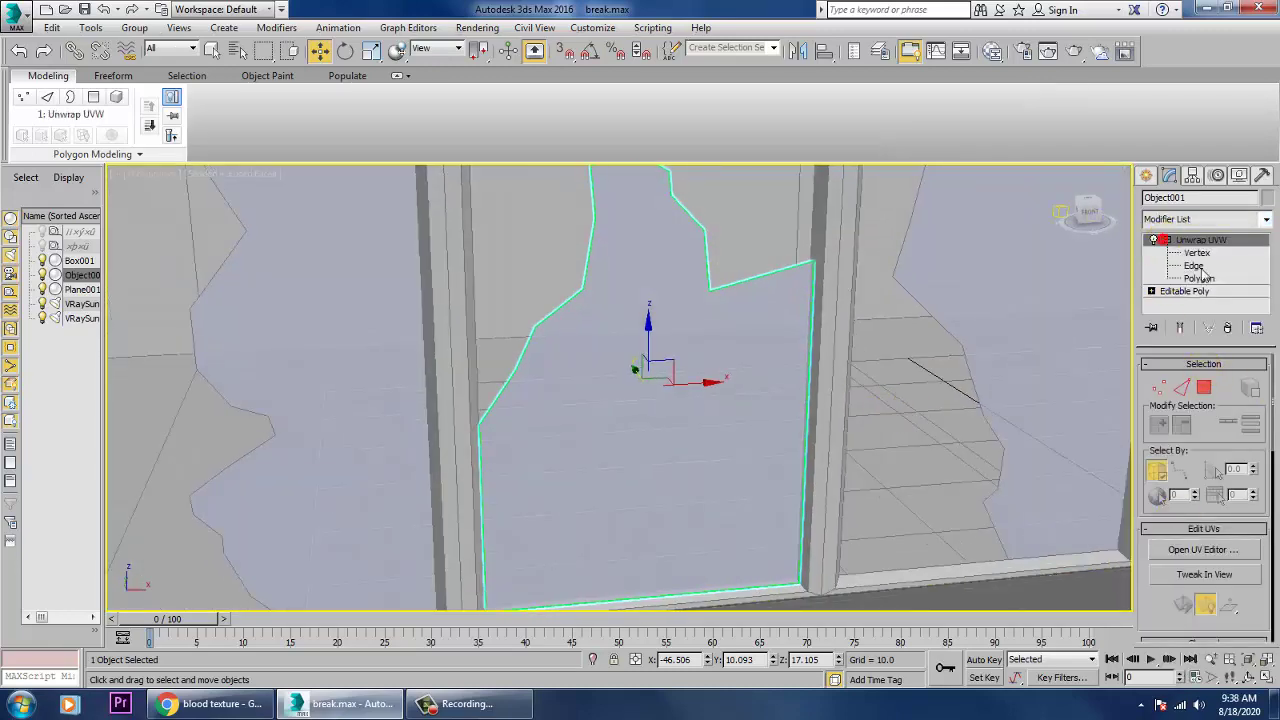
click(1200, 278)
key(q)
scroll(771, 391, down, 5)
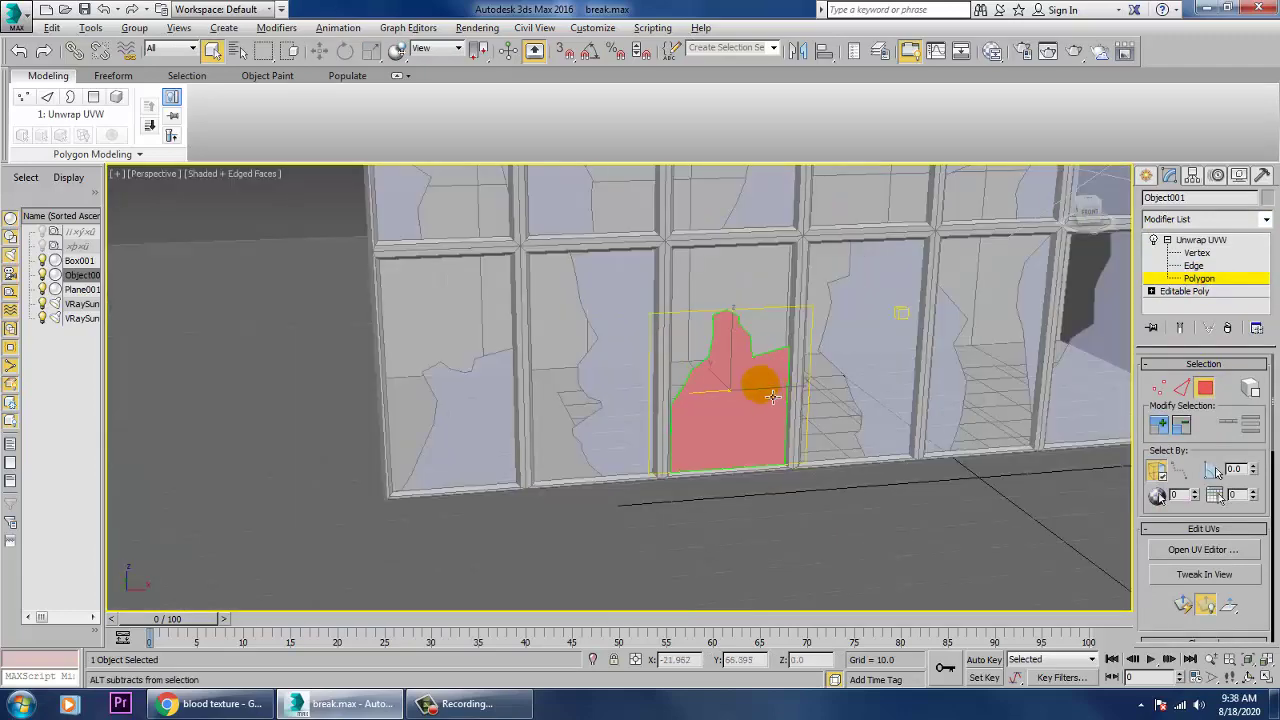
alt+middle_drag(773, 397, 800, 397)
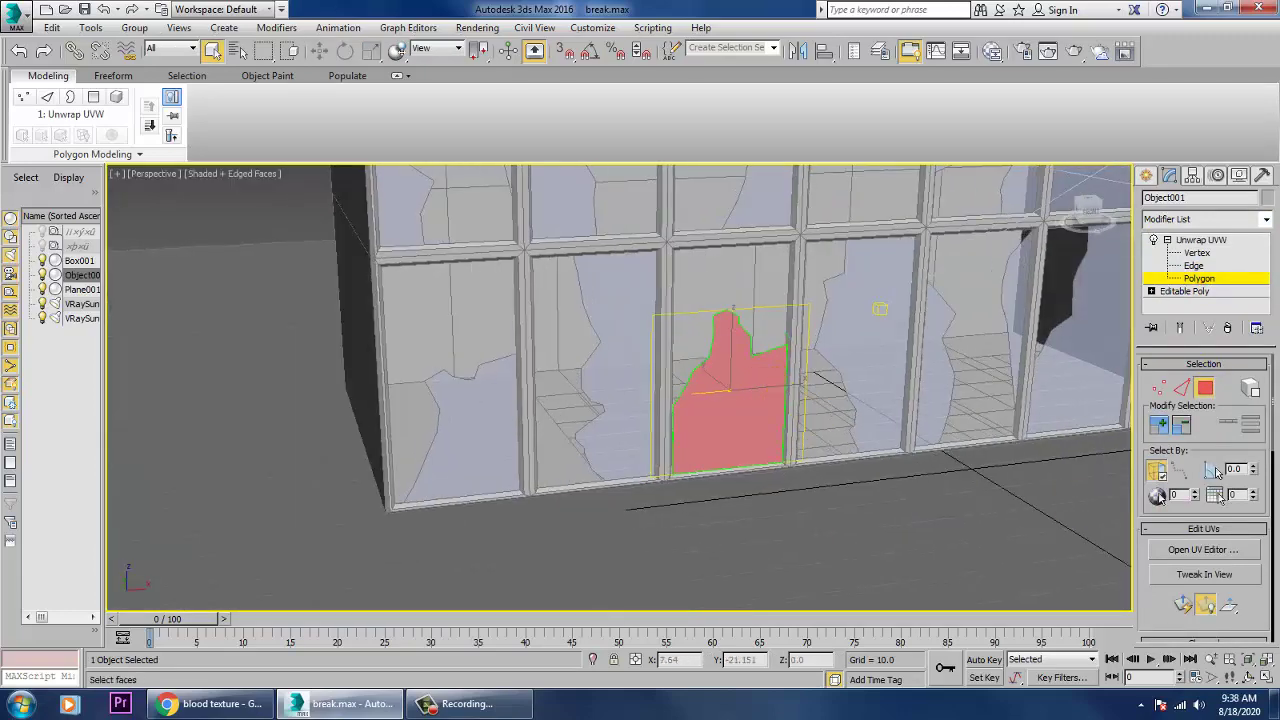
- Open the selected glass polygon in a maximized UV editor and scale its UVs down to about three quarters within the checker tile
drag(1165, 633, 1157, 507)
click(1155, 499)
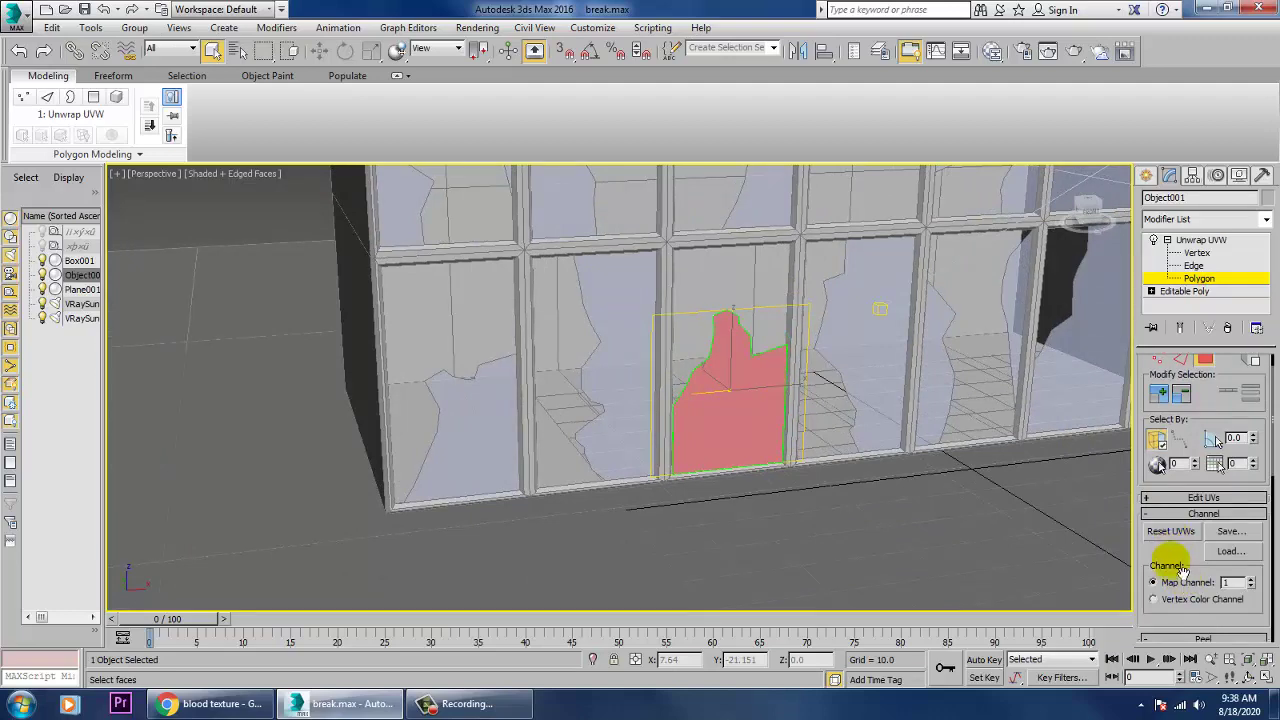
drag(1181, 568, 1179, 493)
click(1167, 634)
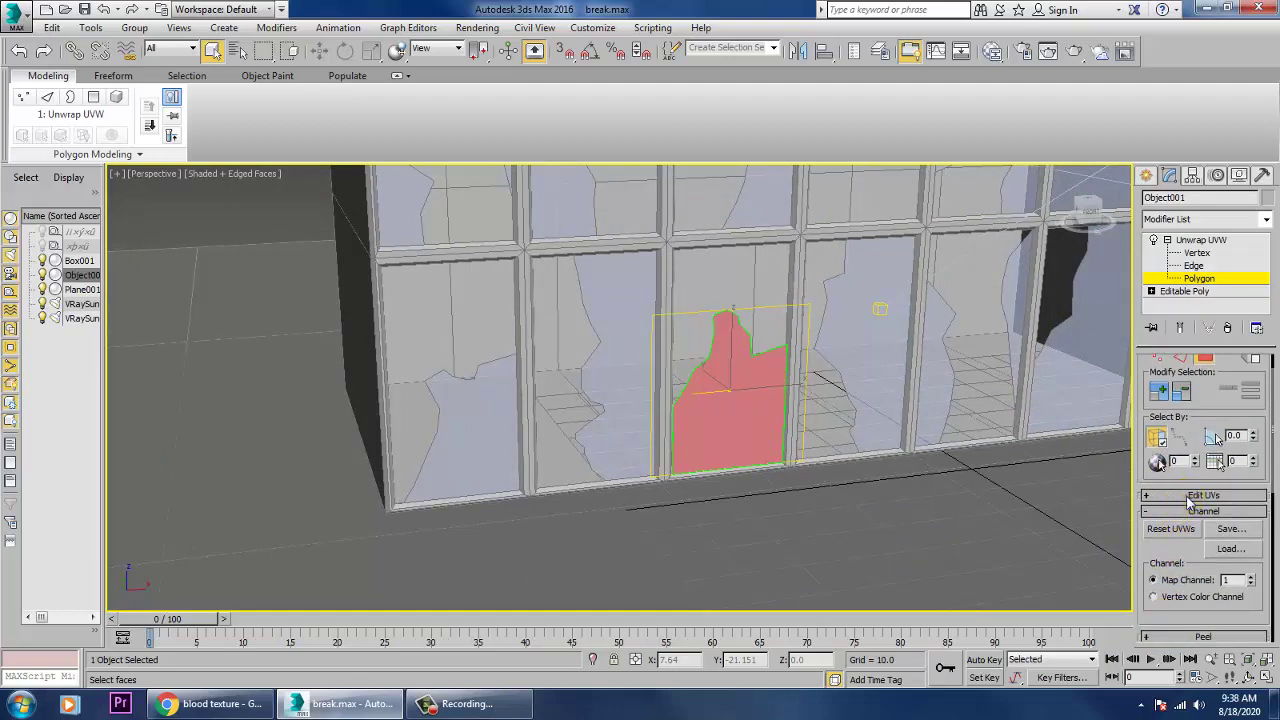
click(1188, 495)
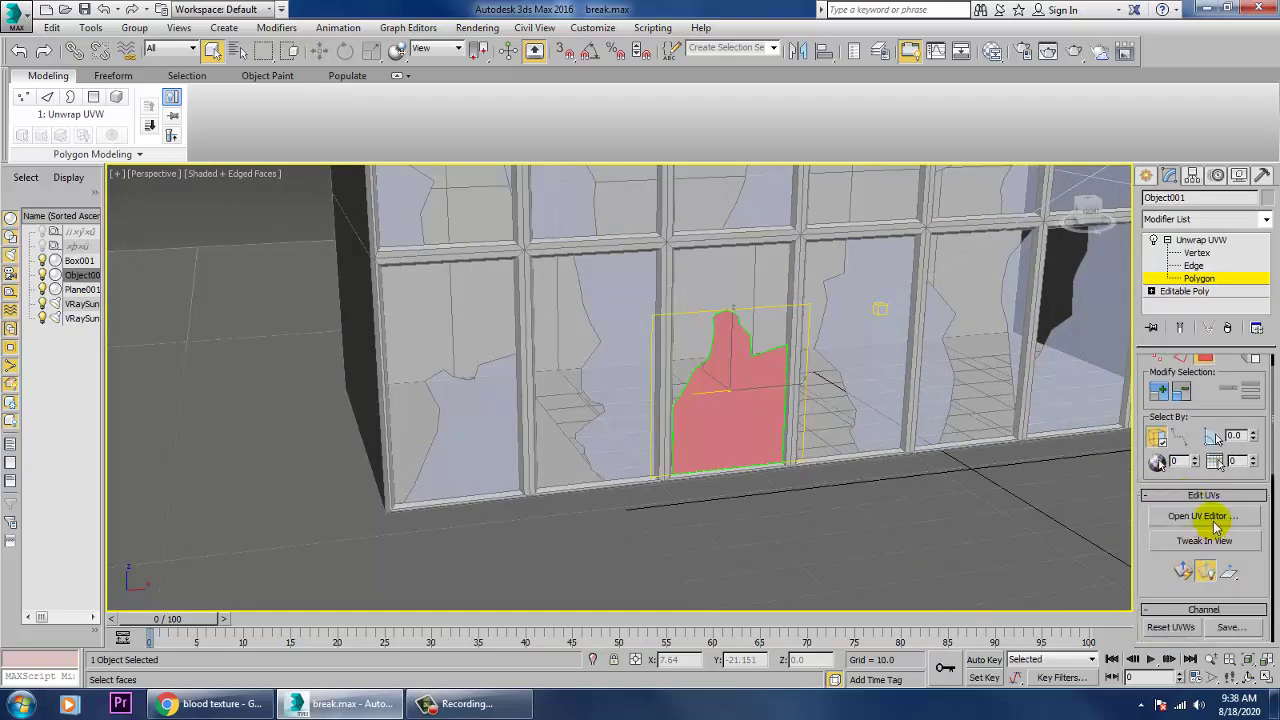
click(1215, 527)
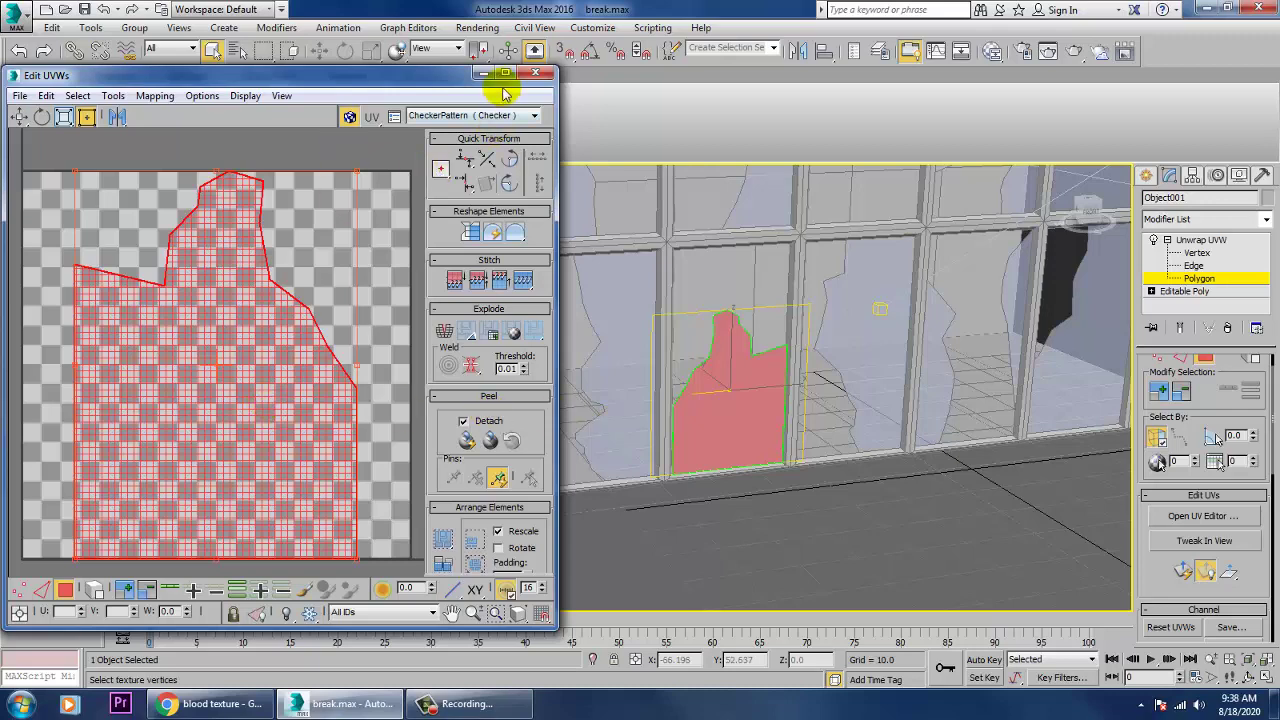
click(505, 73)
scroll(770, 415, down, 5)
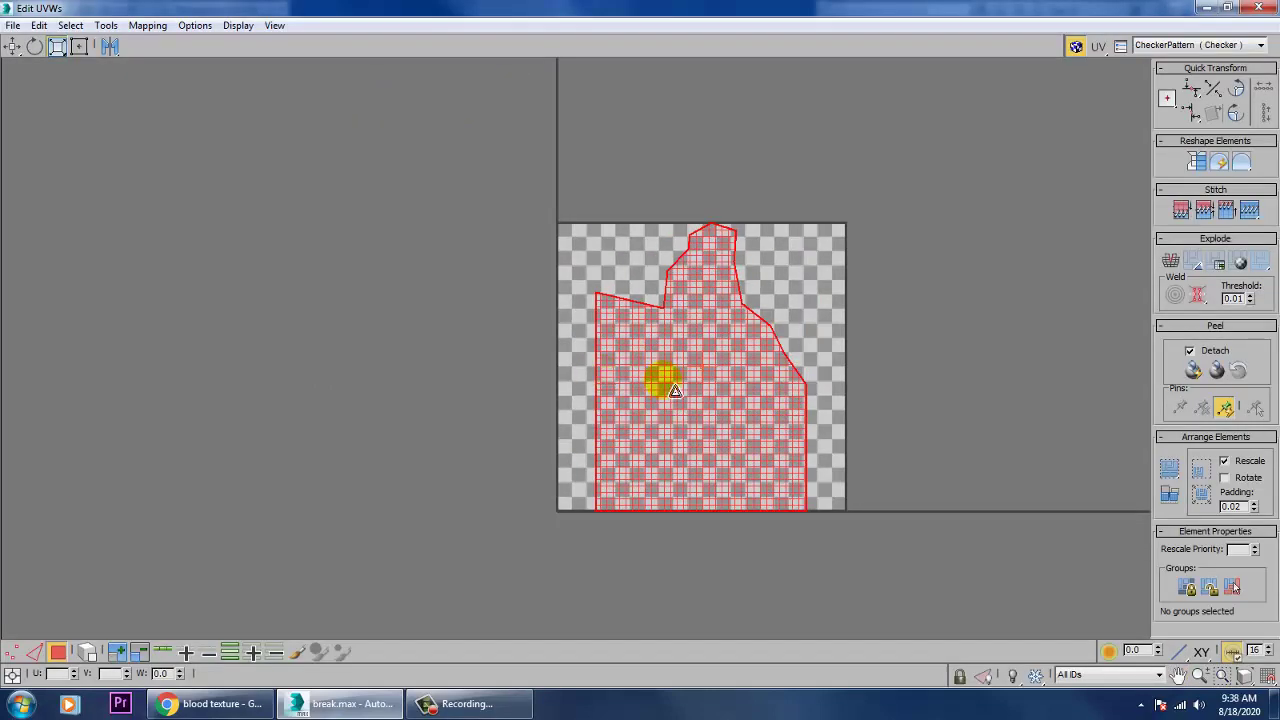
drag(660, 374, 723, 429)
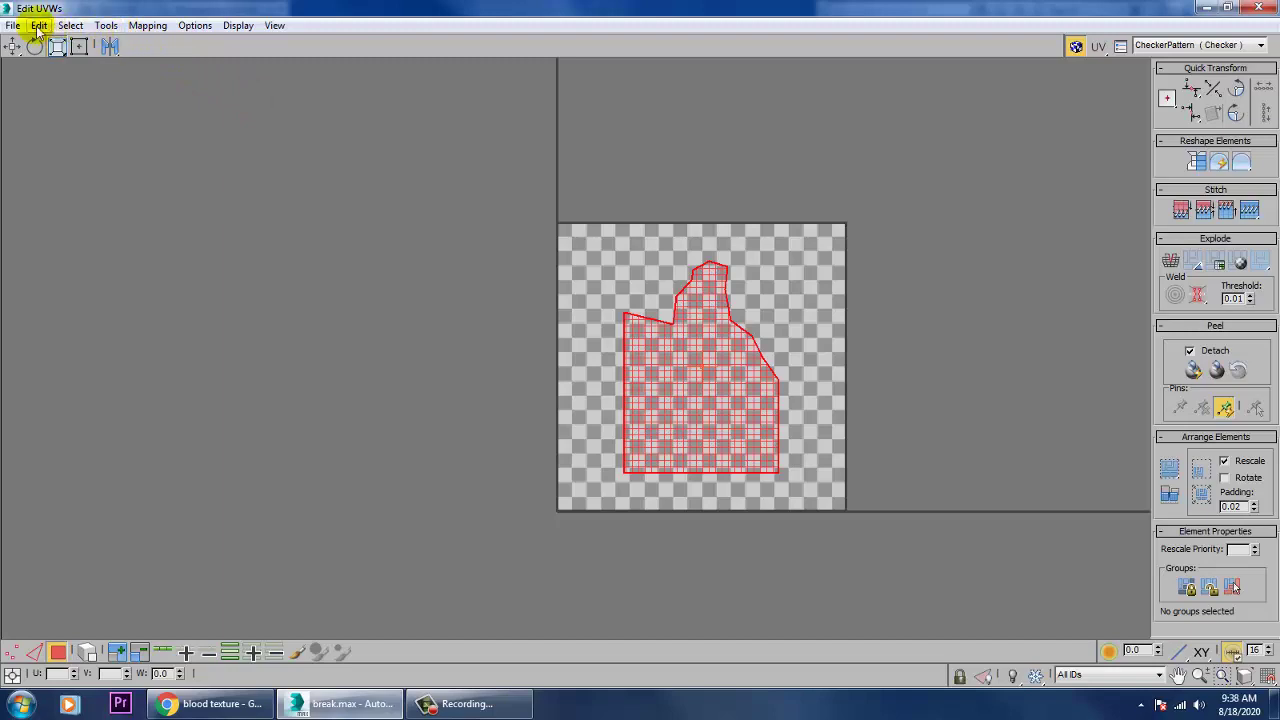
- Render the glass piece's UVW template at 1024 x 1024
click(105, 25)
mouse_move(138, 35)
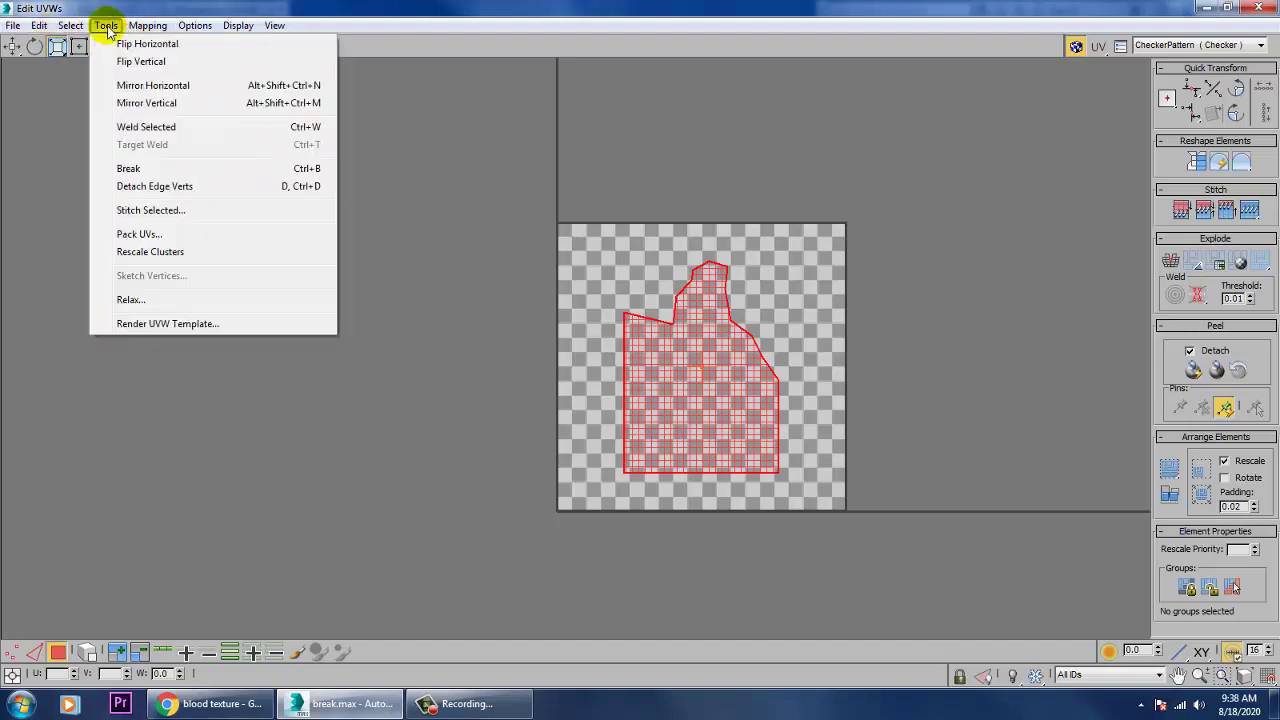
click(207, 326)
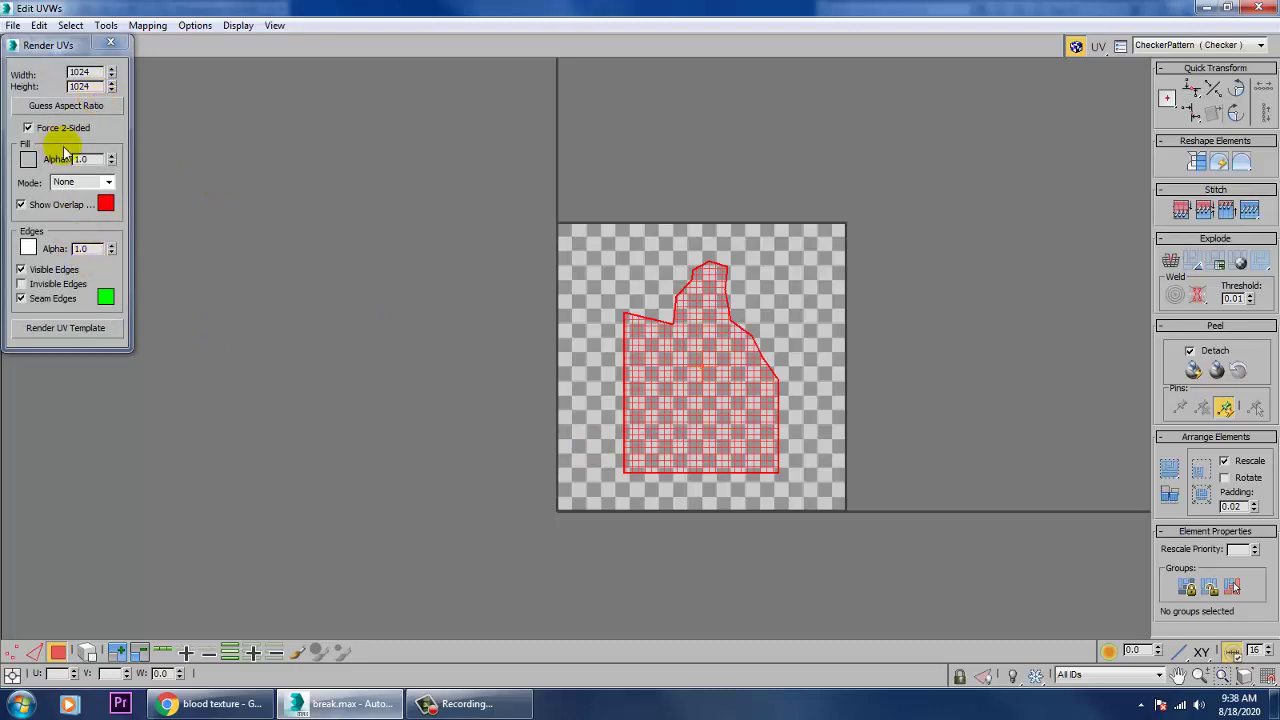
click(65, 330)
click(775, 388)
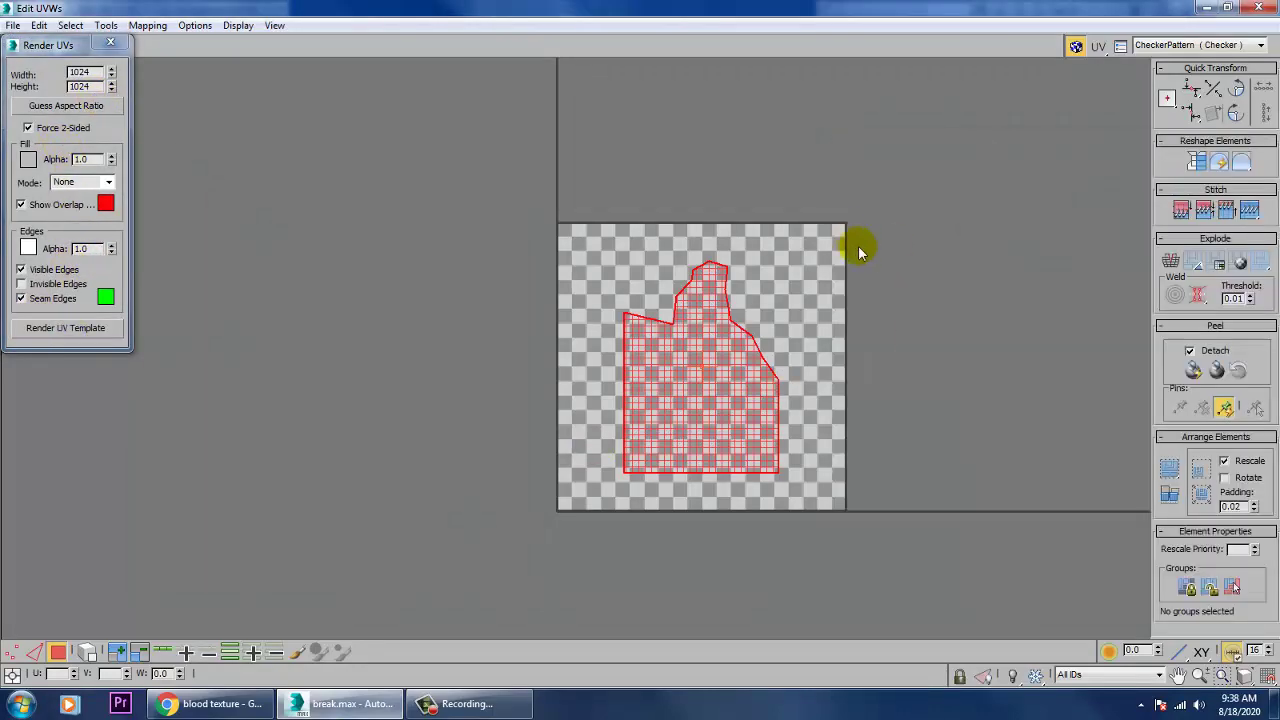
- Bring the 3ds Max windows back in front of the browser and try to save the rendered UV template image
click(350, 706)
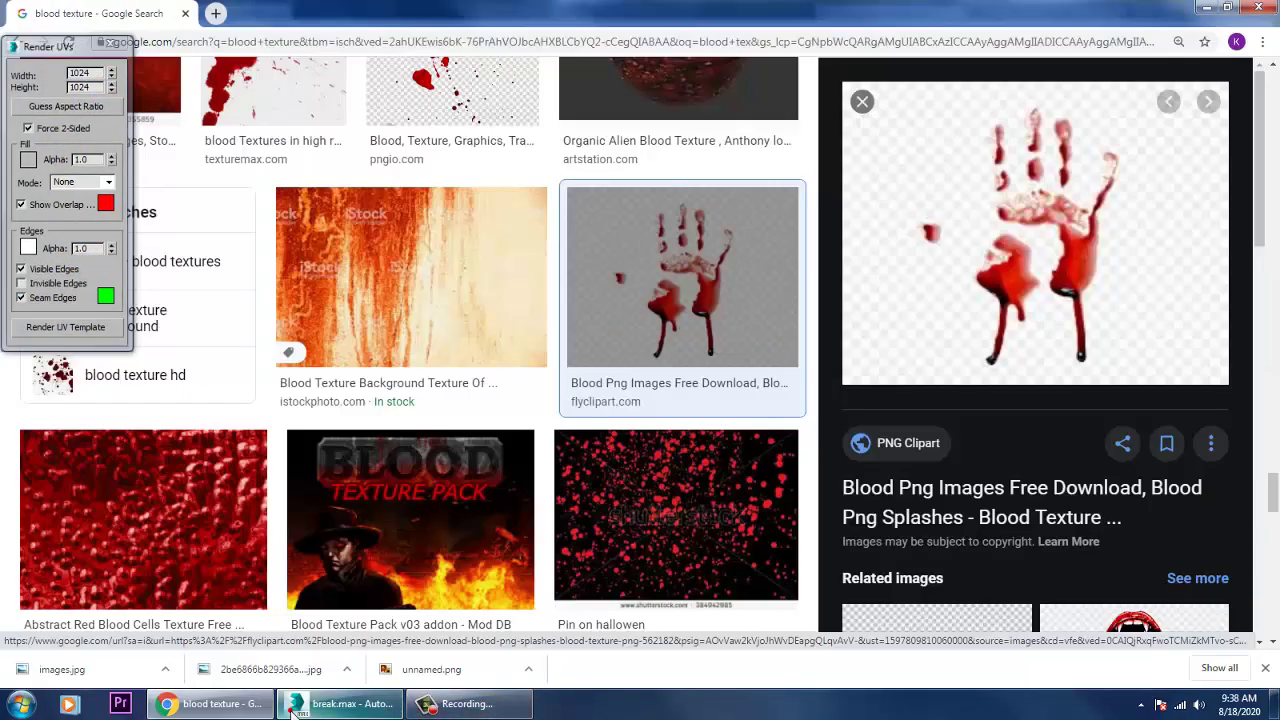
click(350, 706)
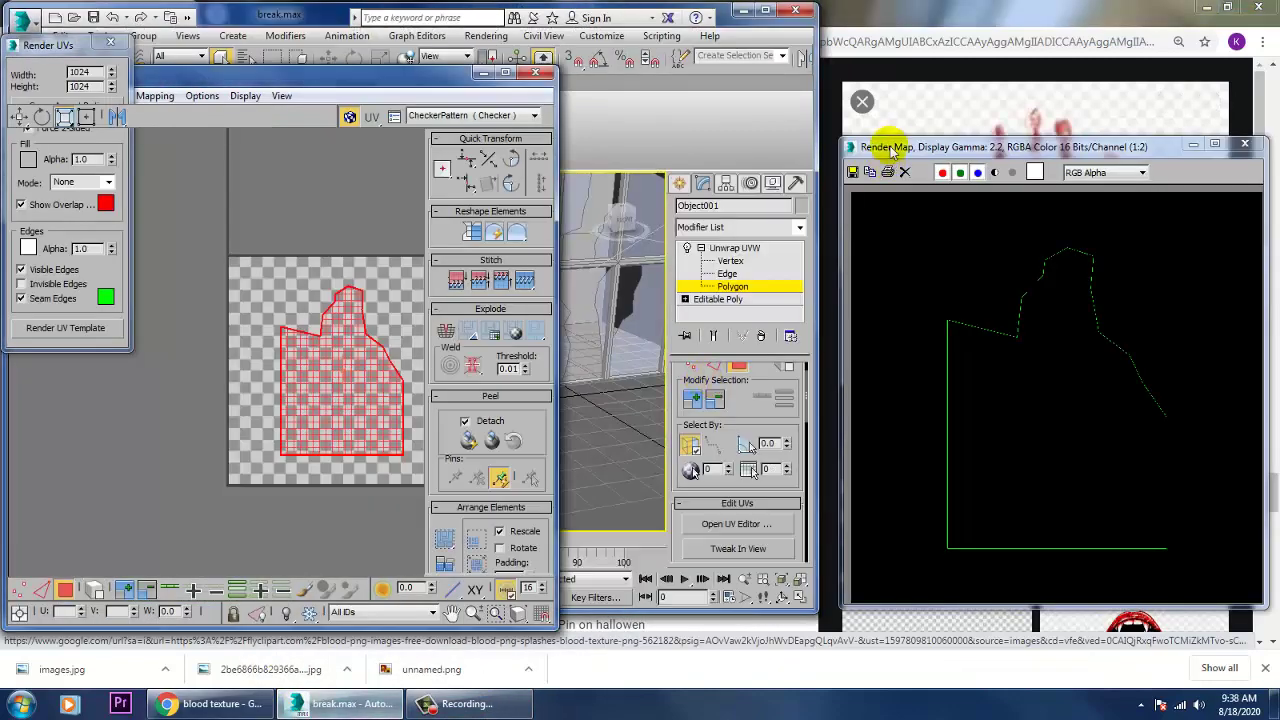
click(893, 148)
click(855, 173)
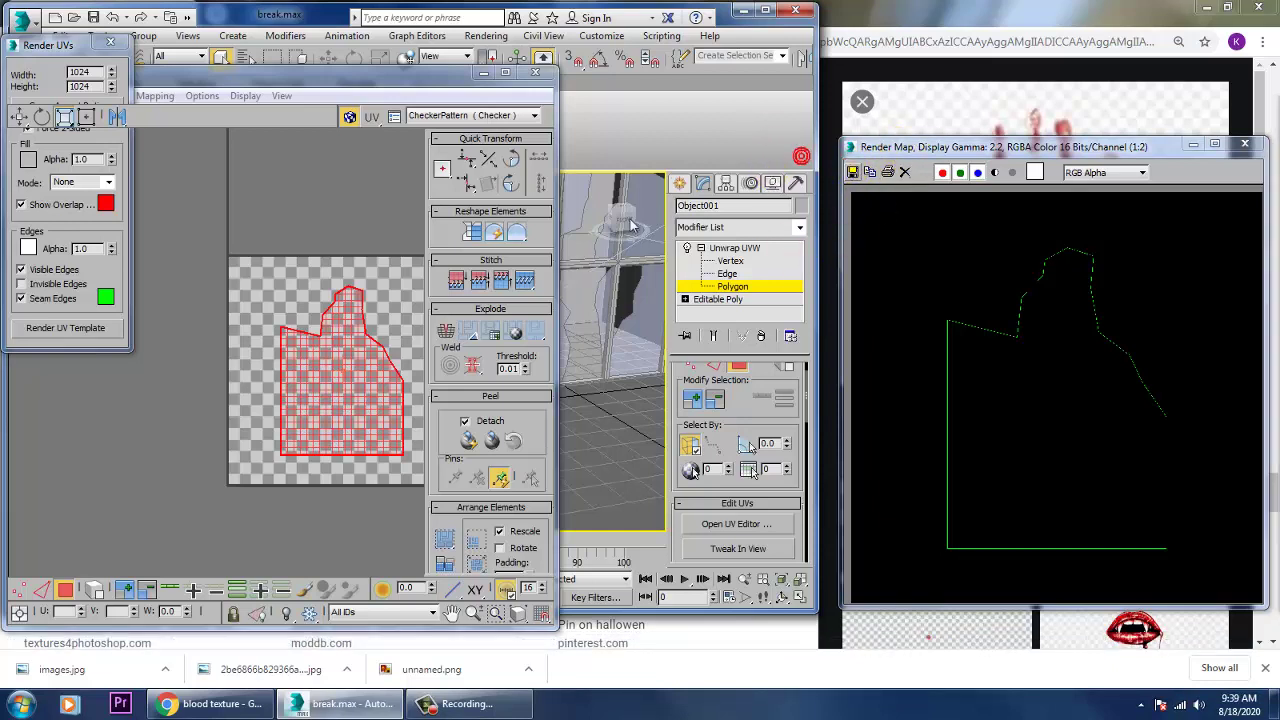
- Minimize the browser, maximize the main 3ds Max window and close the UV editor
drag(290, 80, 485, 119)
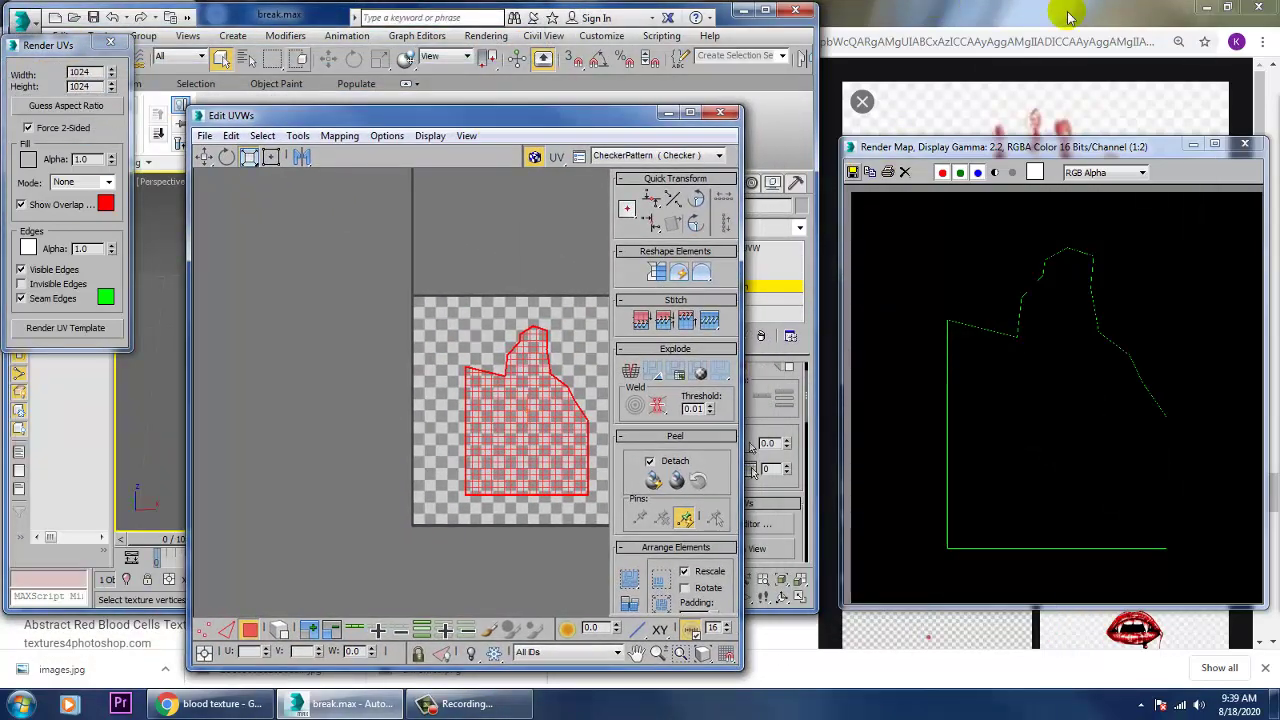
click(1228, 12)
click(1198, 9)
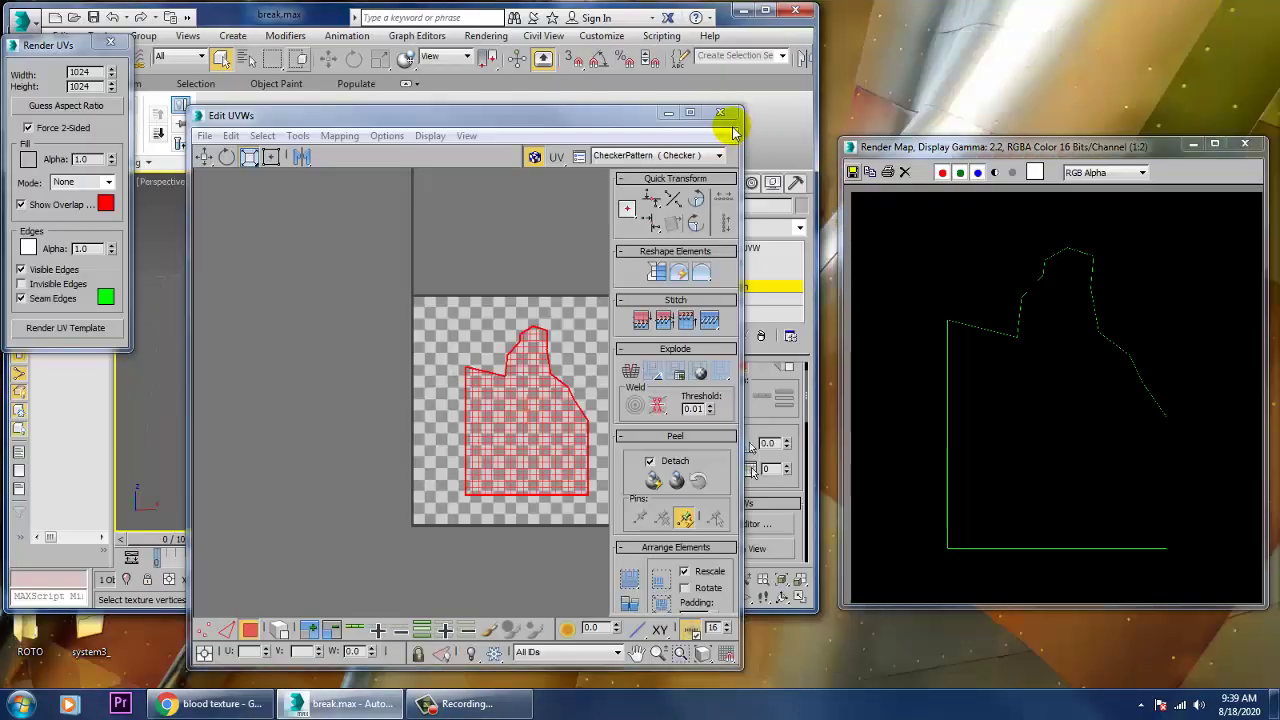
click(765, 11)
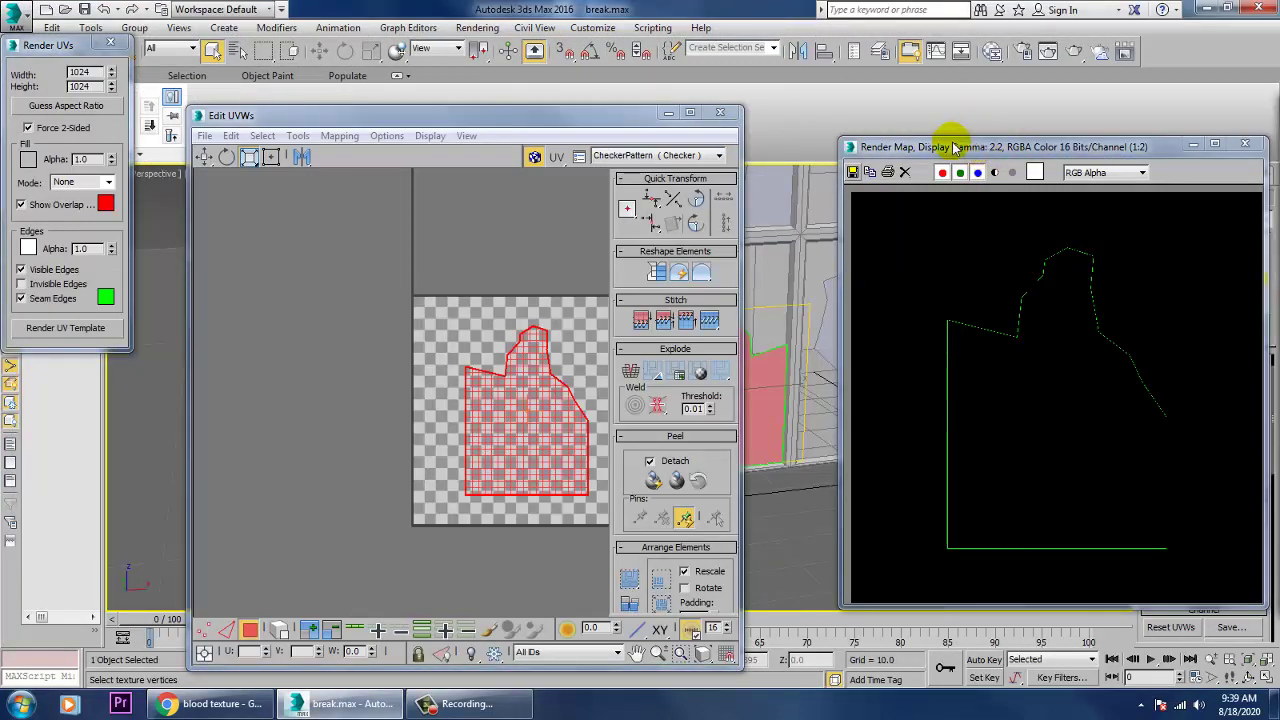
click(718, 112)
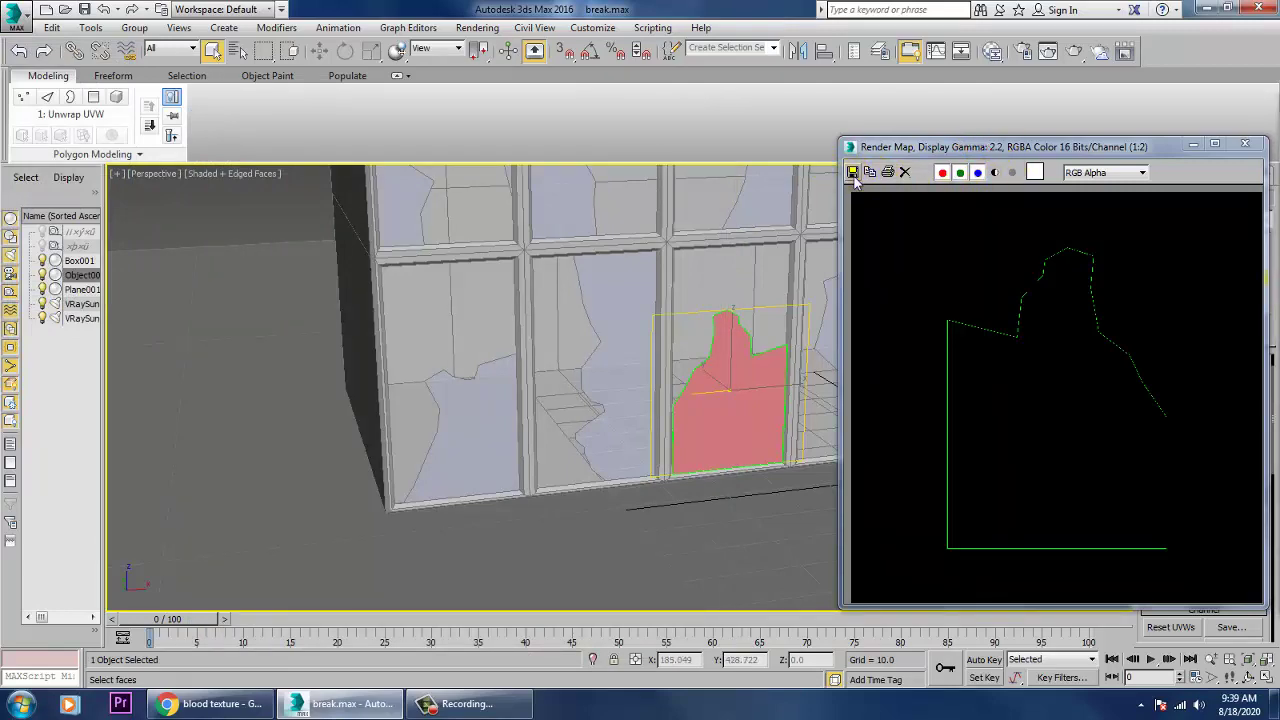
click(352, 708)
click(352, 712)
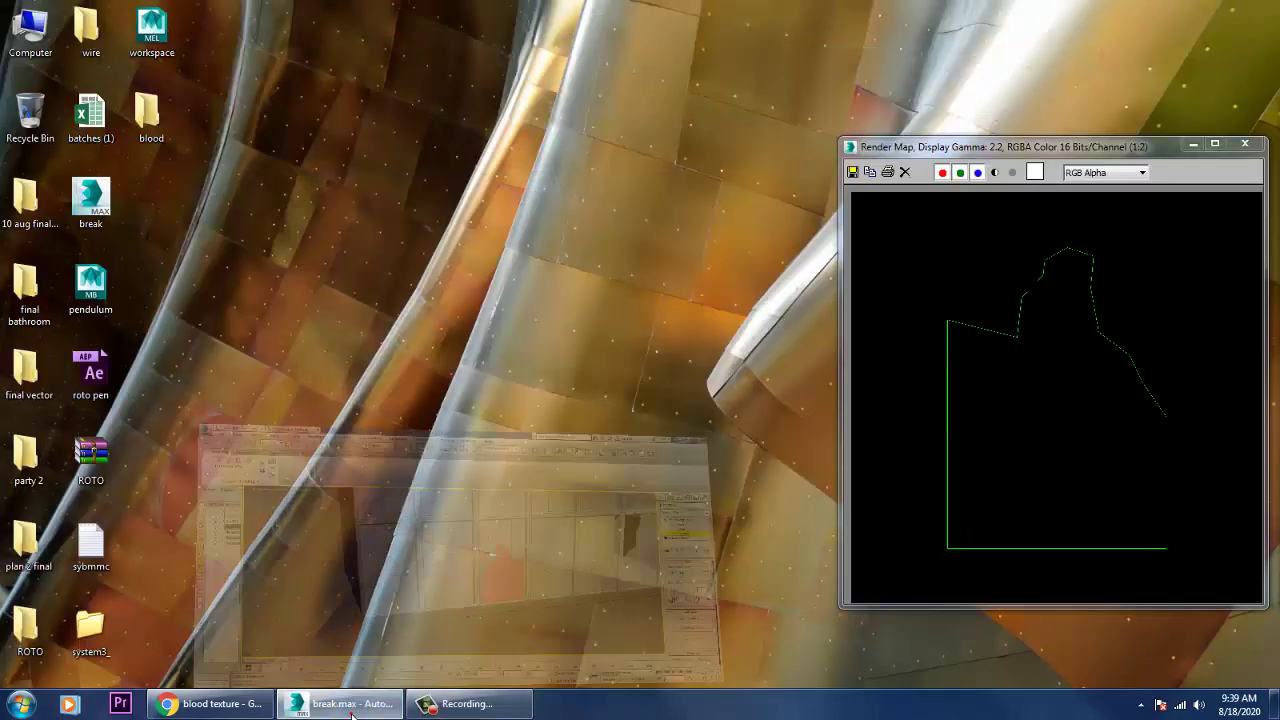
click(709, 128)
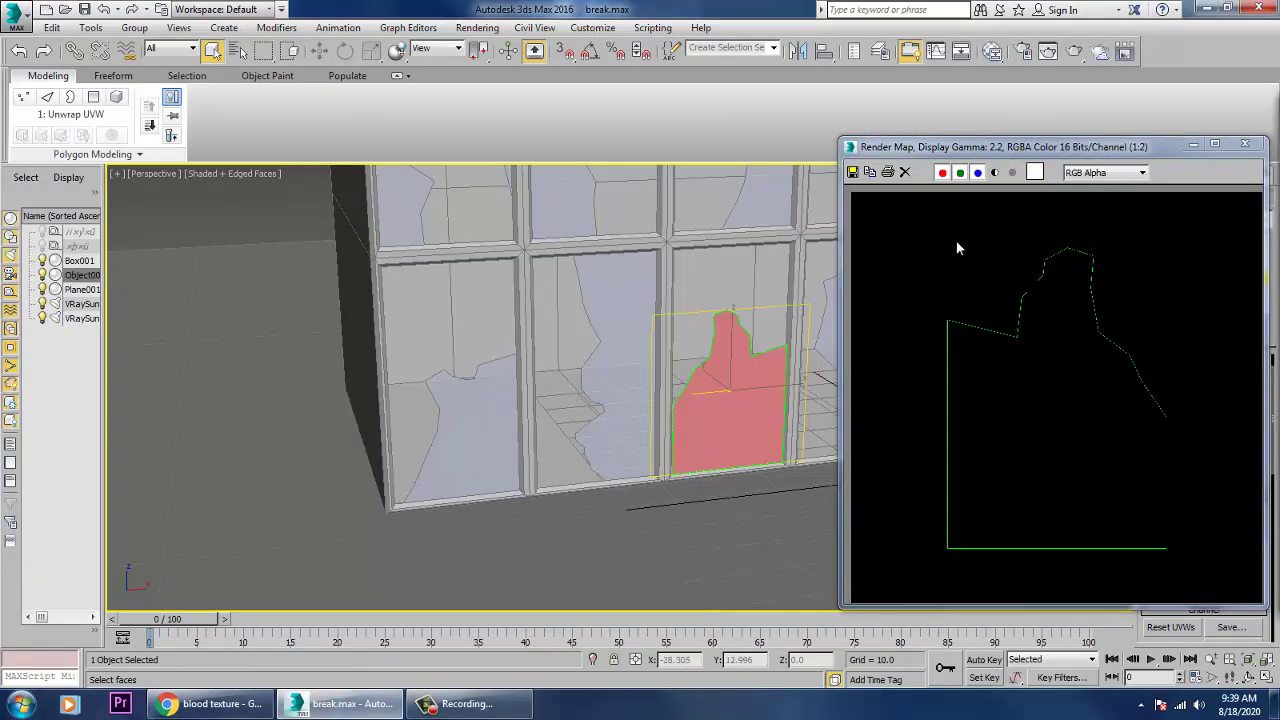
key(super)
key(super)
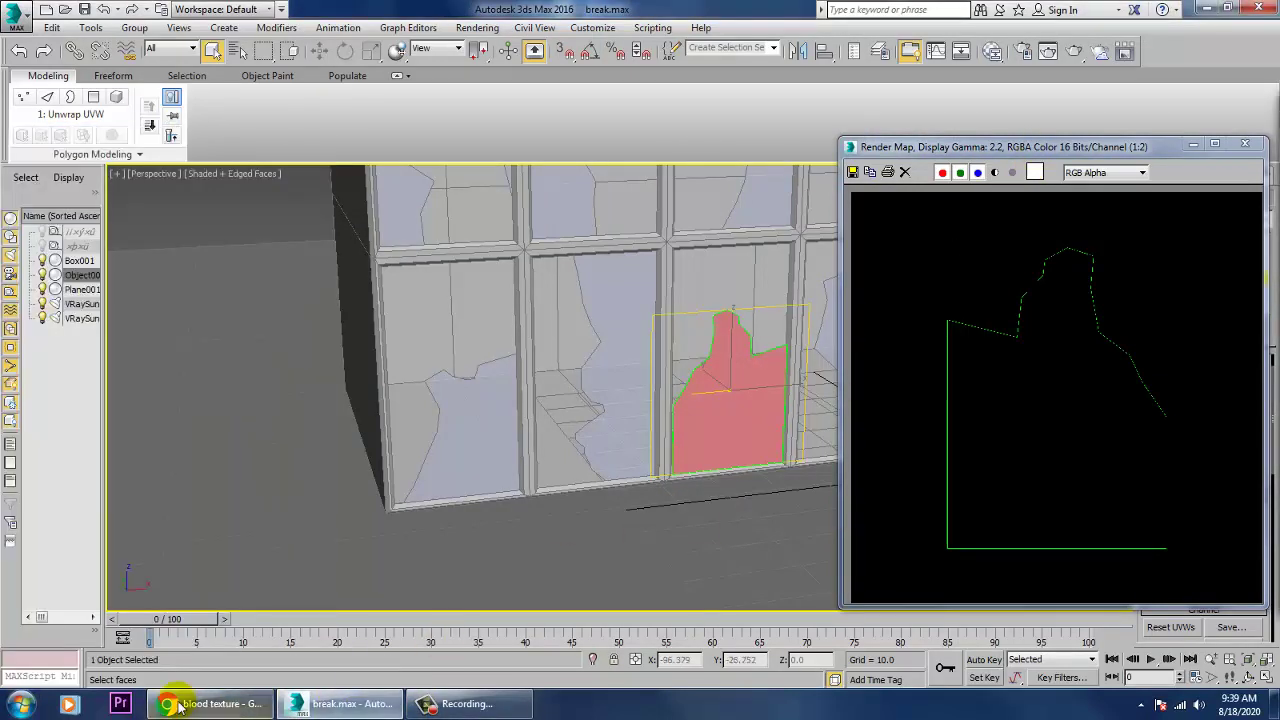
click(22, 704)
click(975, 150)
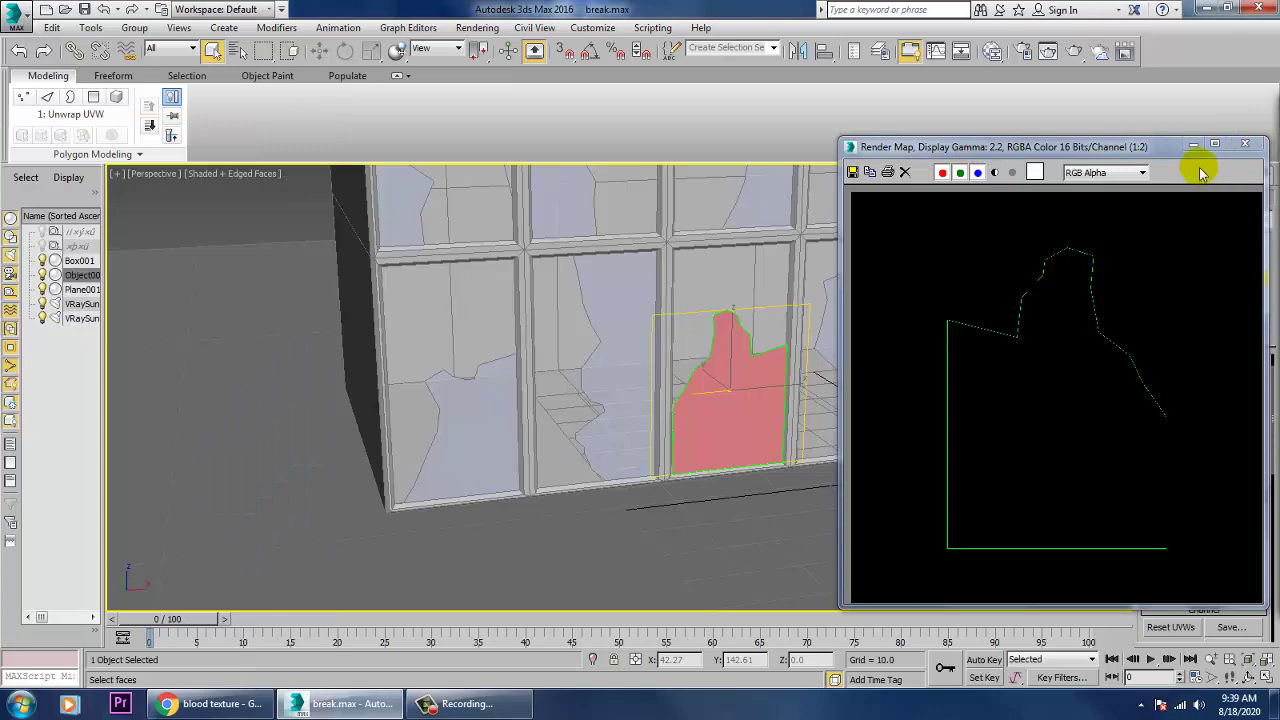
click(1232, 627)
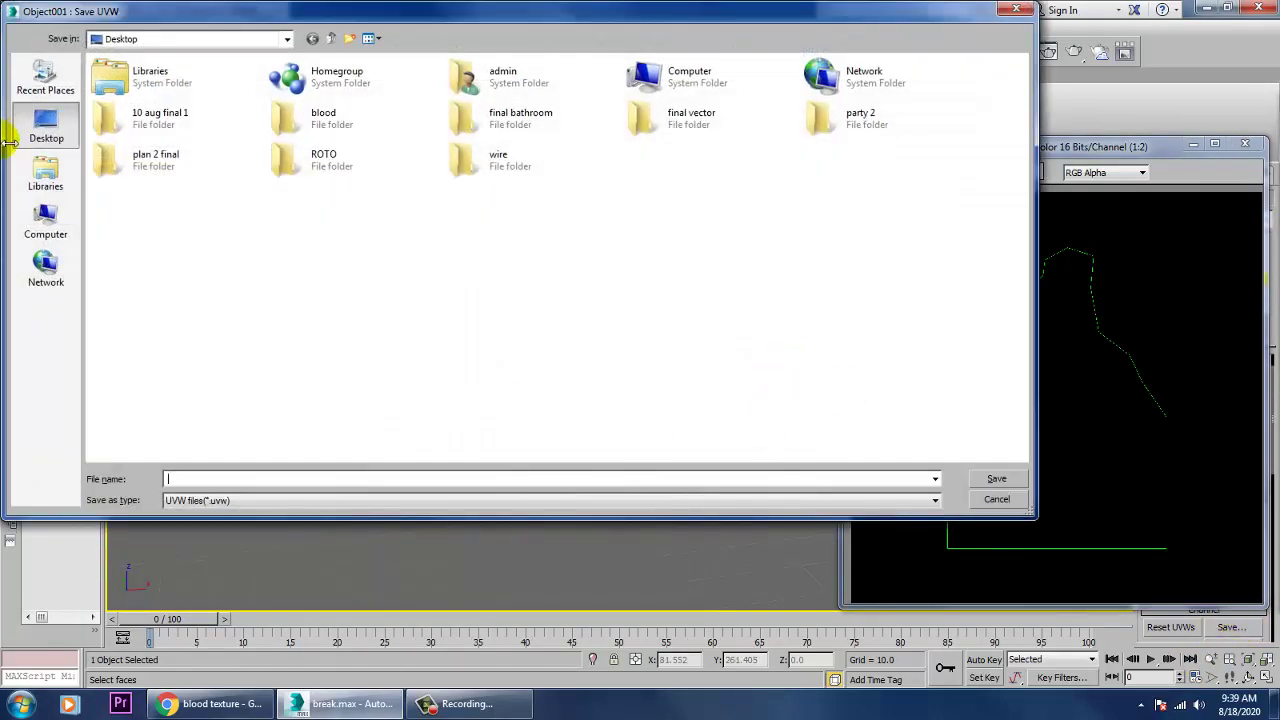
click(44, 150)
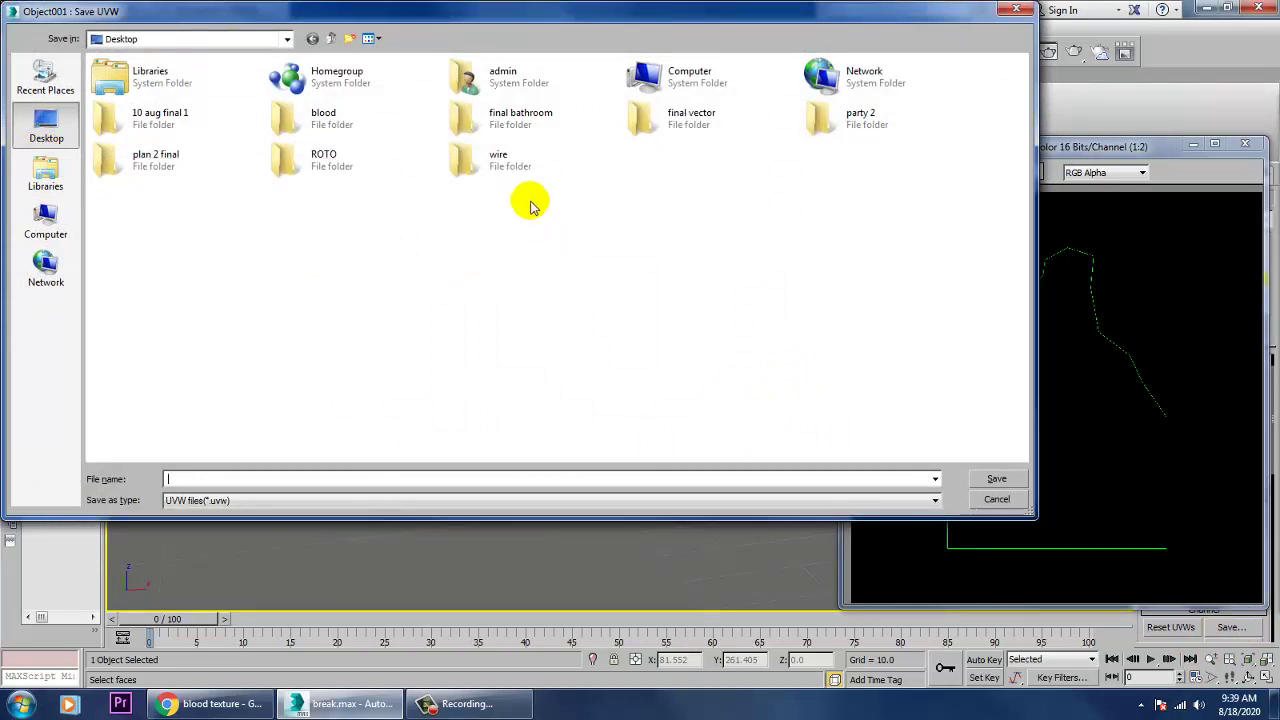
double_click(300, 120)
click(277, 479)
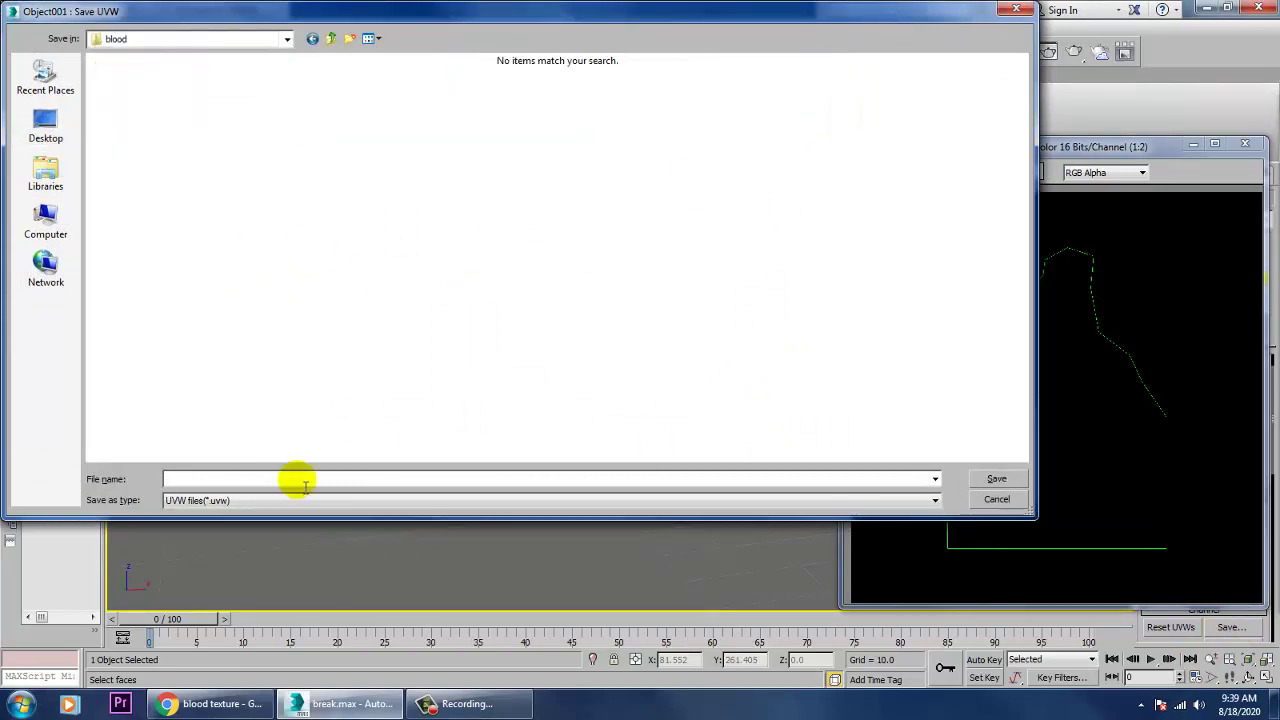
text(uv)
click(258, 501)
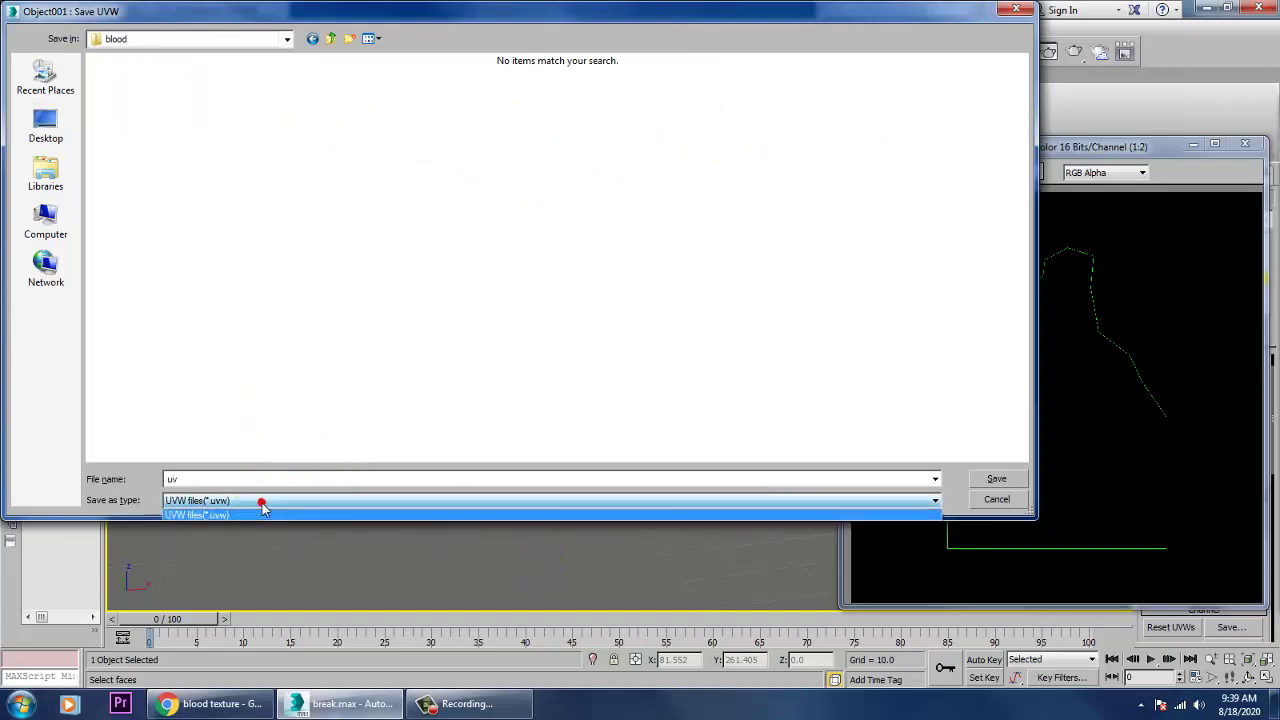
click(261, 501)
click(996, 499)
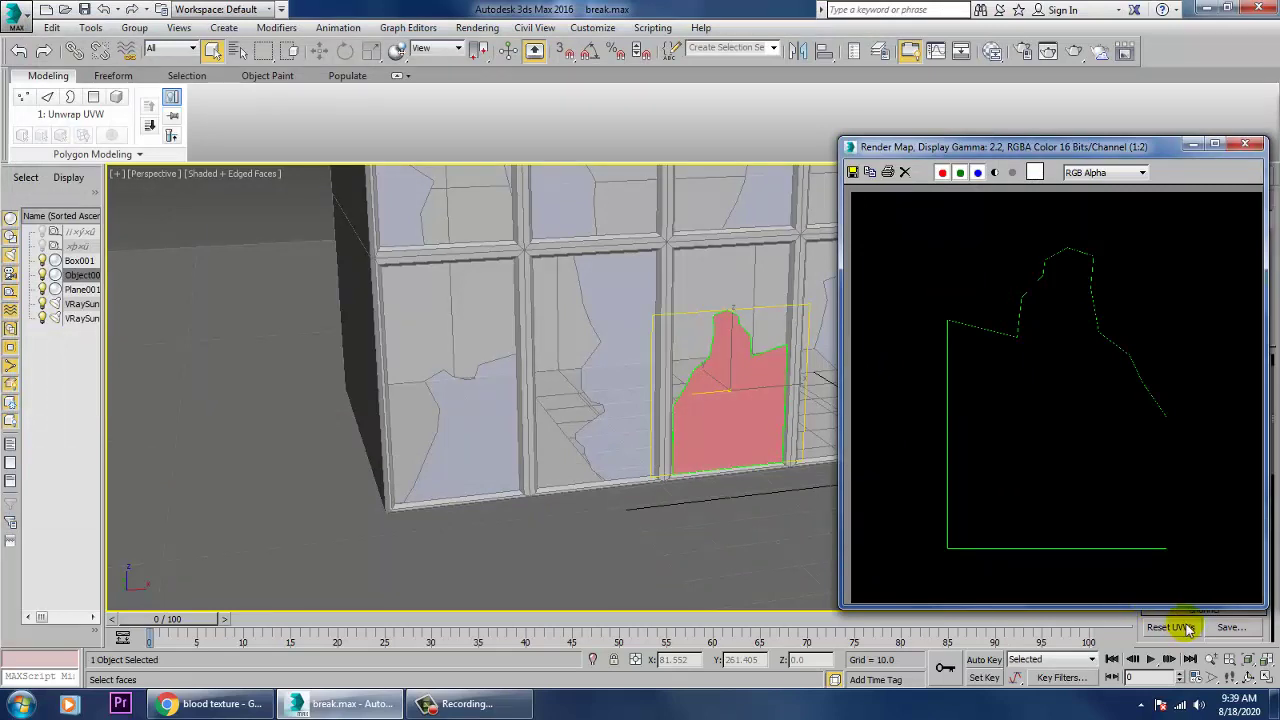
- Close the old Render Map, reopen the glass piece's UV editor and render its UVW template again at 1024 x 1024
click(1245, 144)
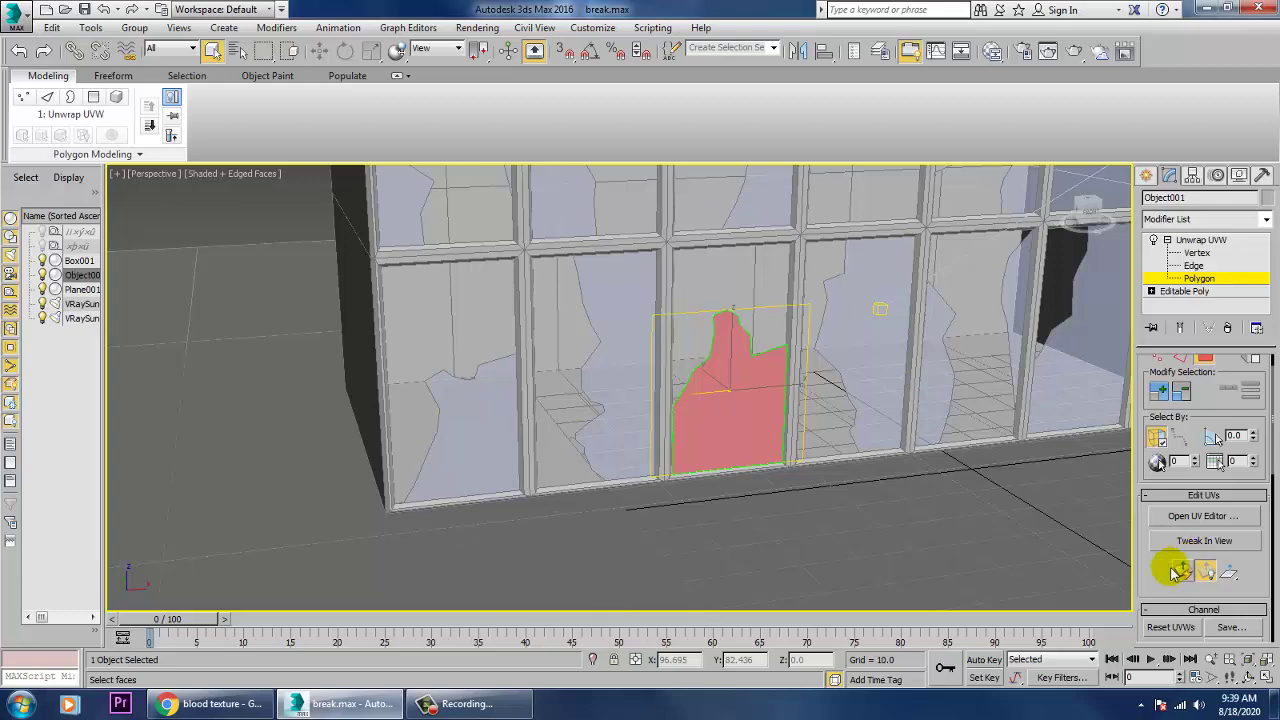
click(1200, 516)
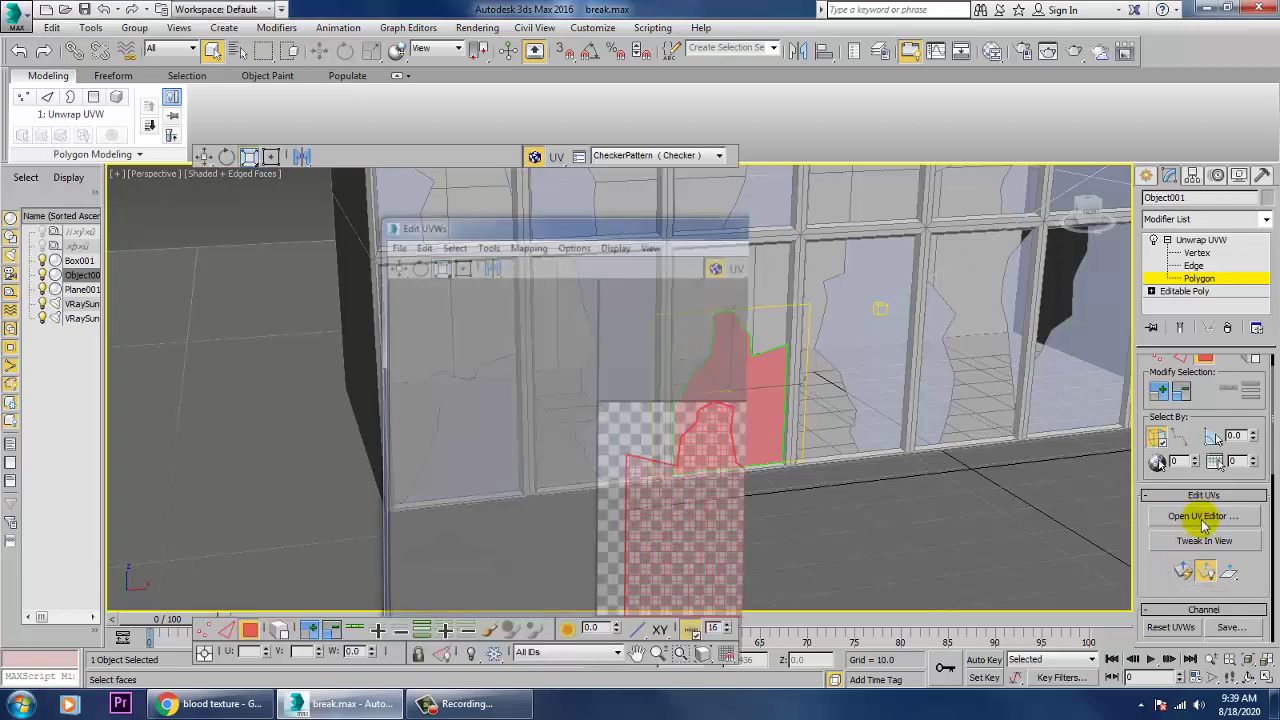
drag(503, 109, 514, 51)
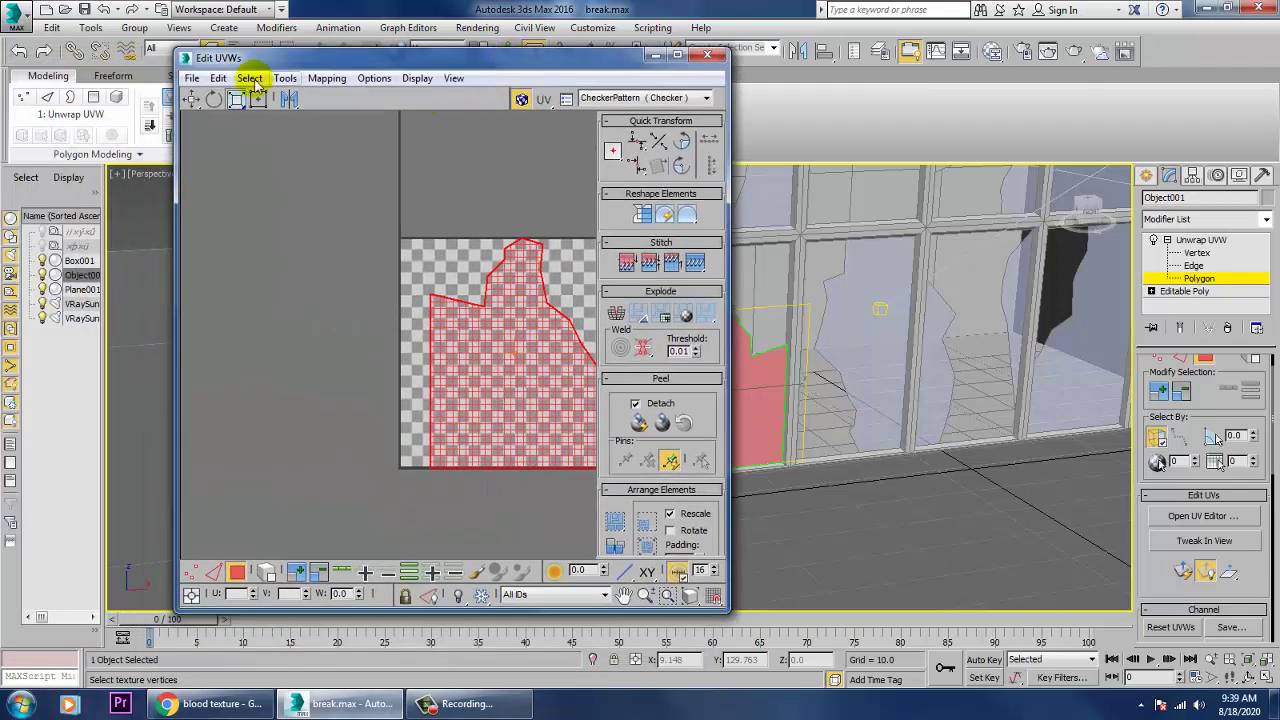
click(287, 80)
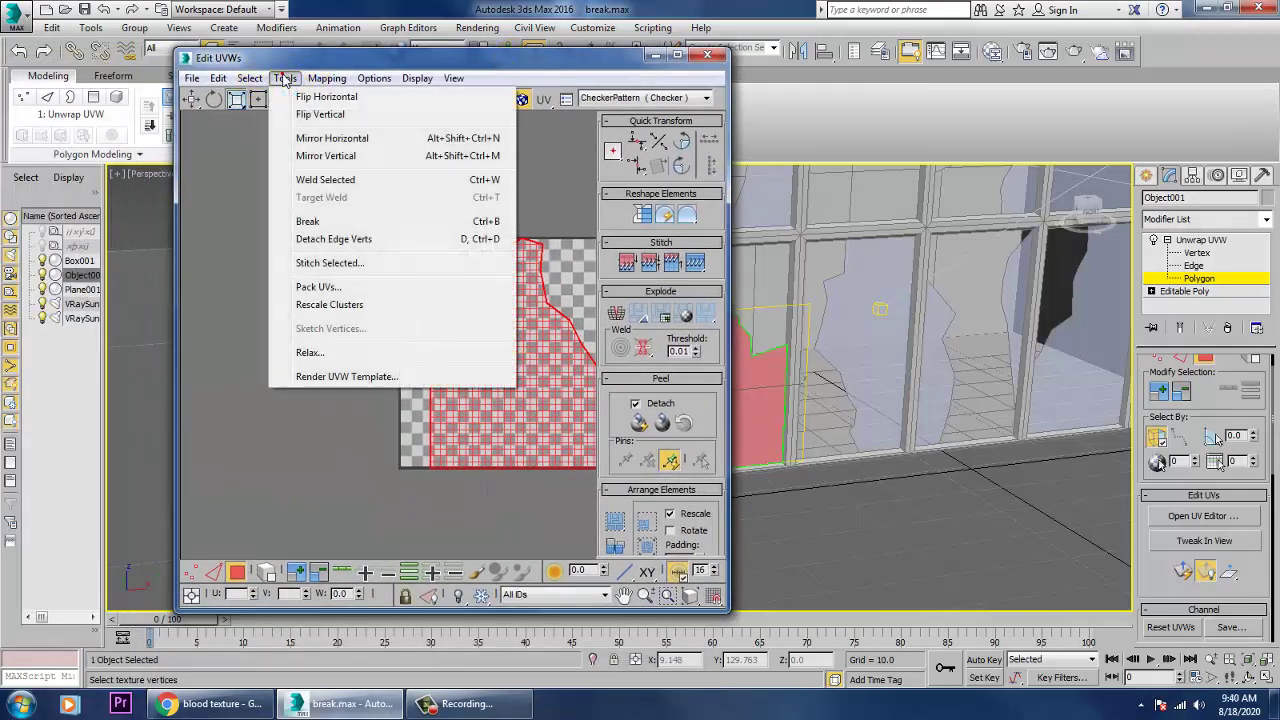
click(344, 372)
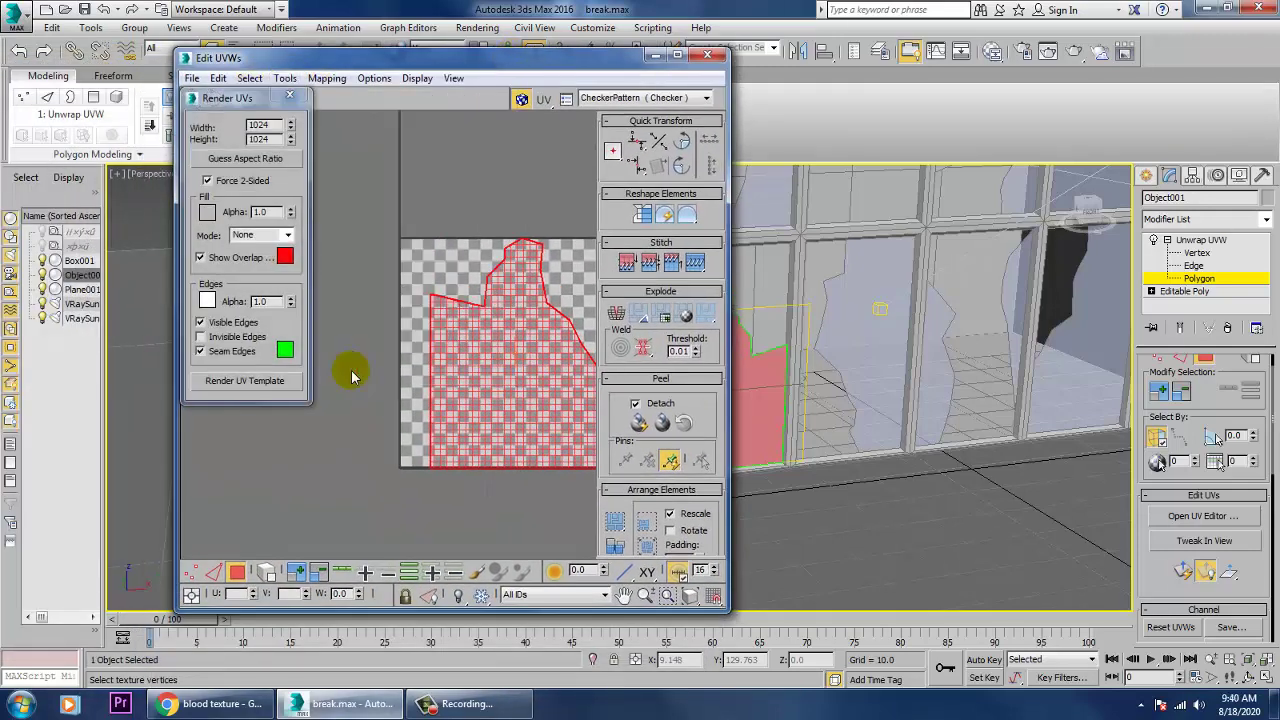
click(241, 385)
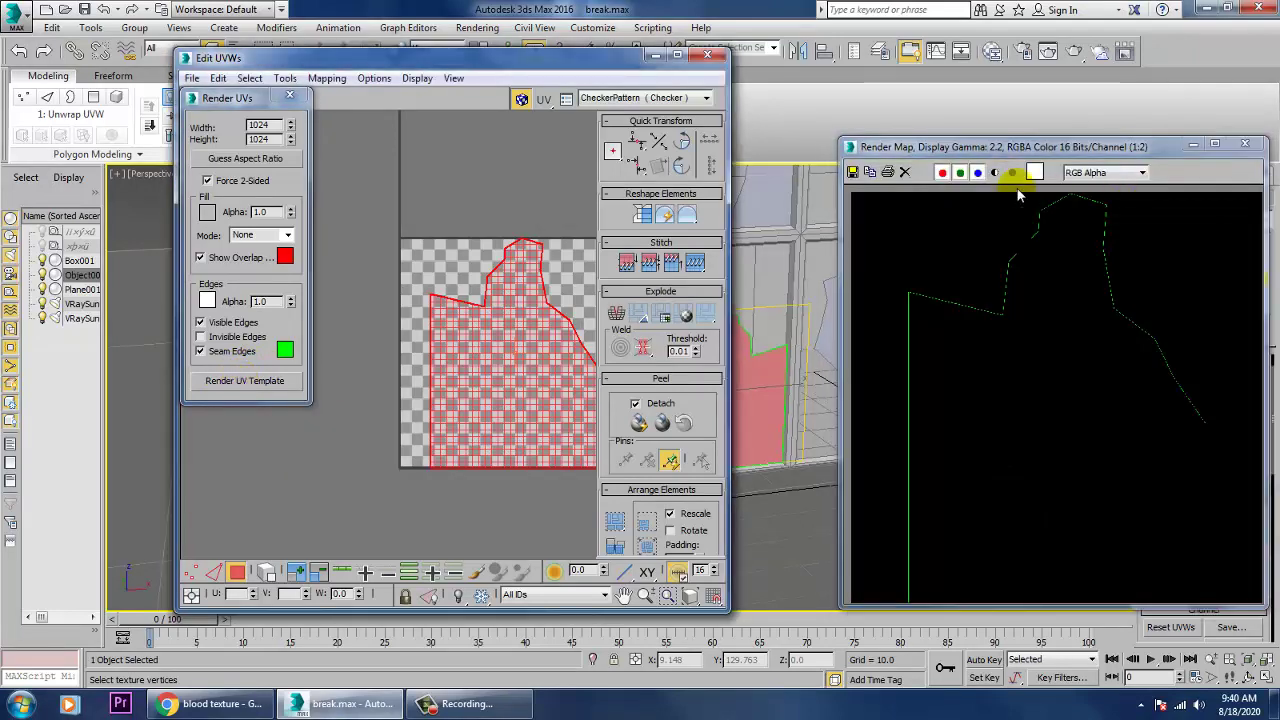
- Save the rendered UV template as a JPEG image named uvs in the blood folder on the Desktop
drag(968, 152, 520, 134)
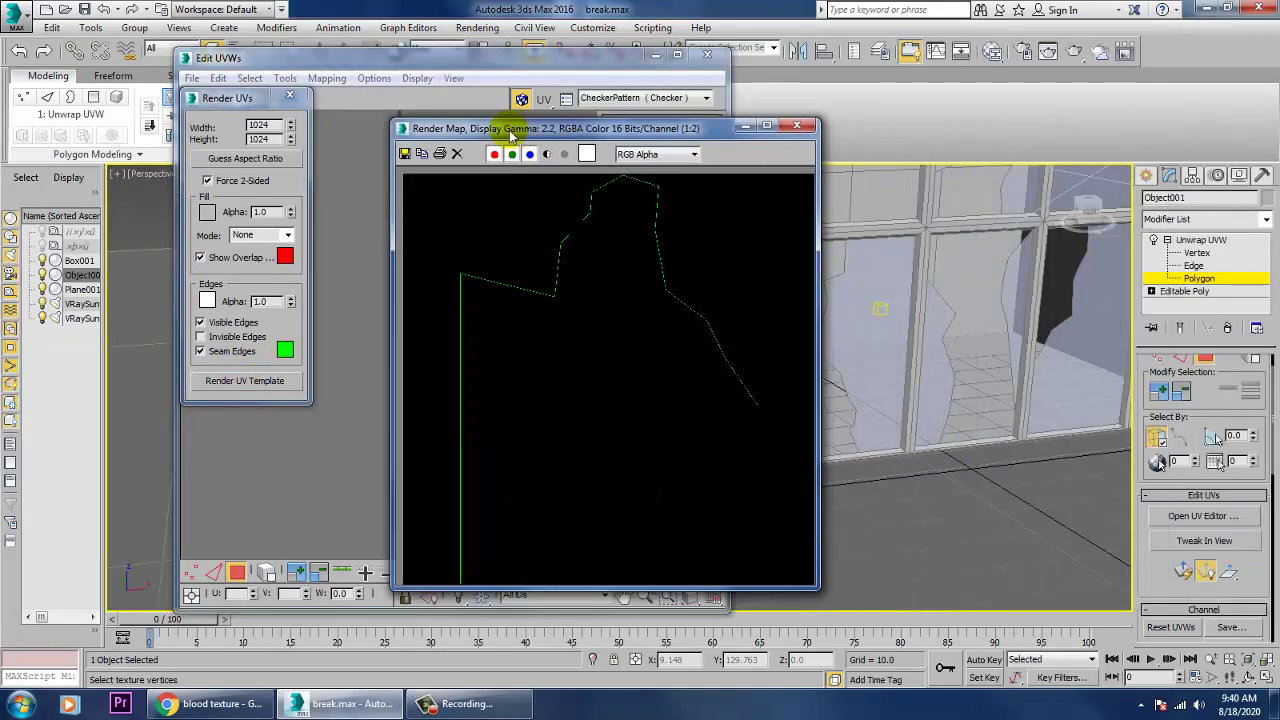
click(405, 155)
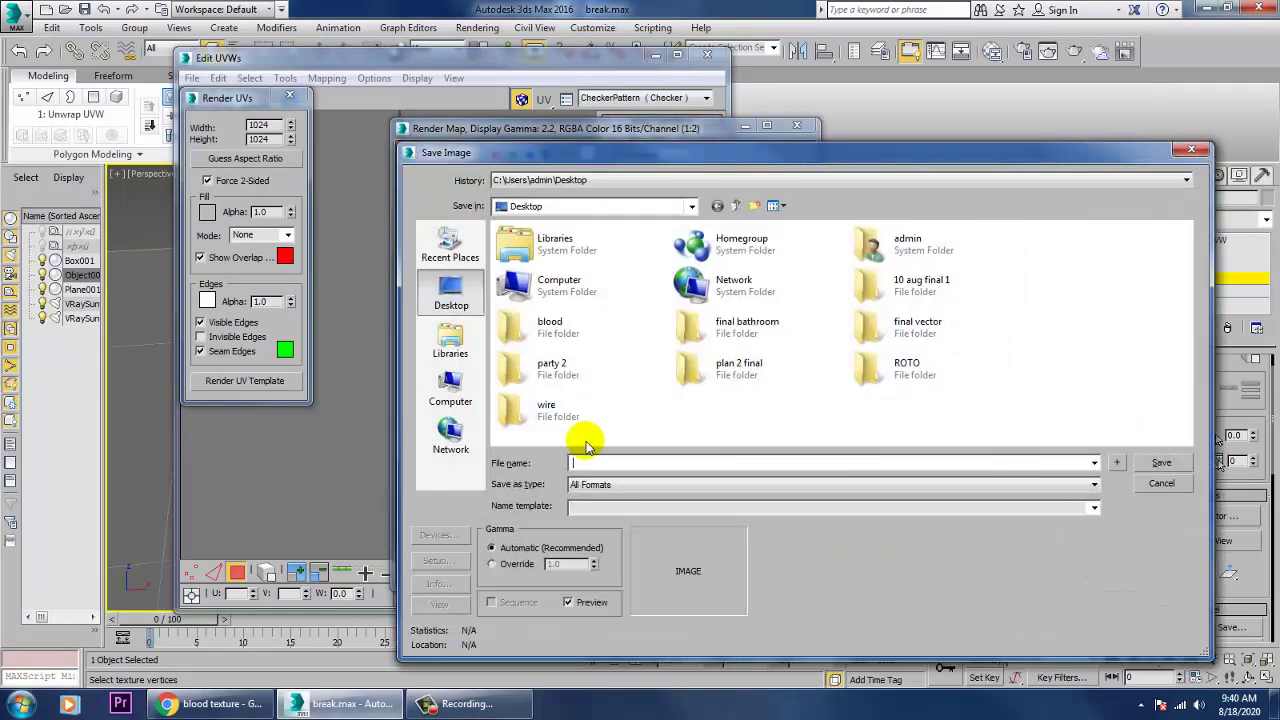
double_click(558, 340)
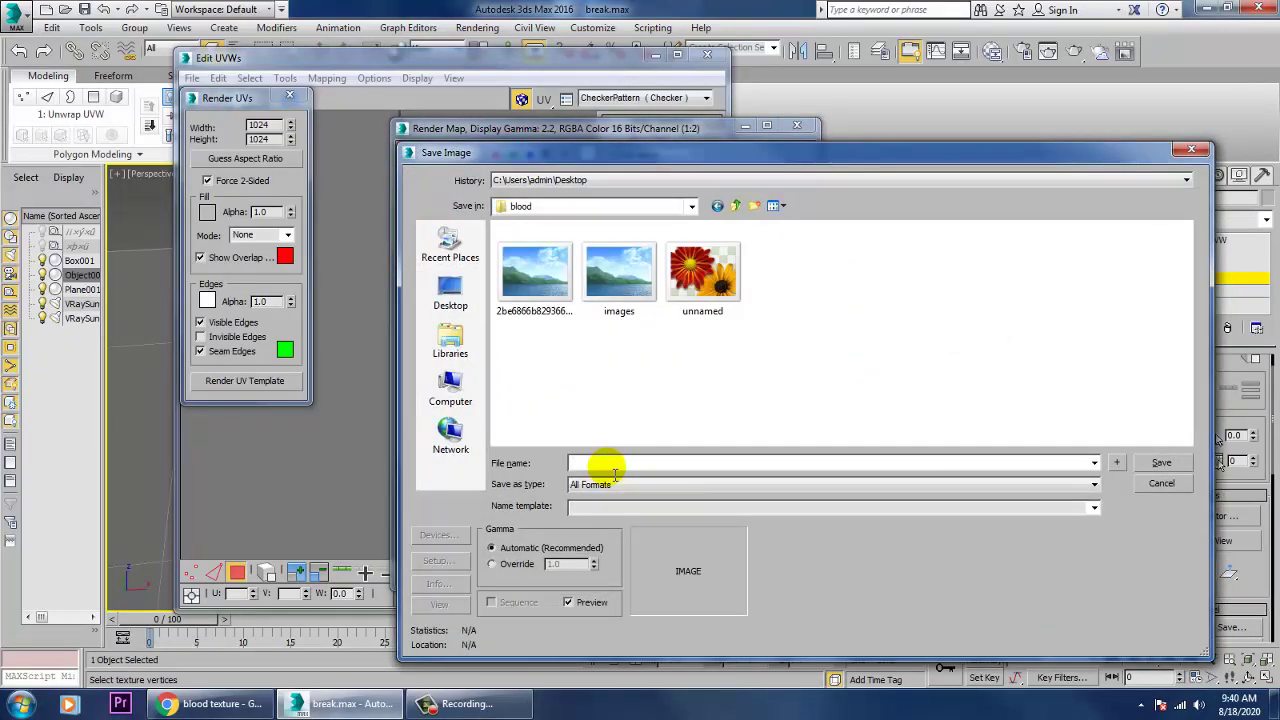
text(uvs)
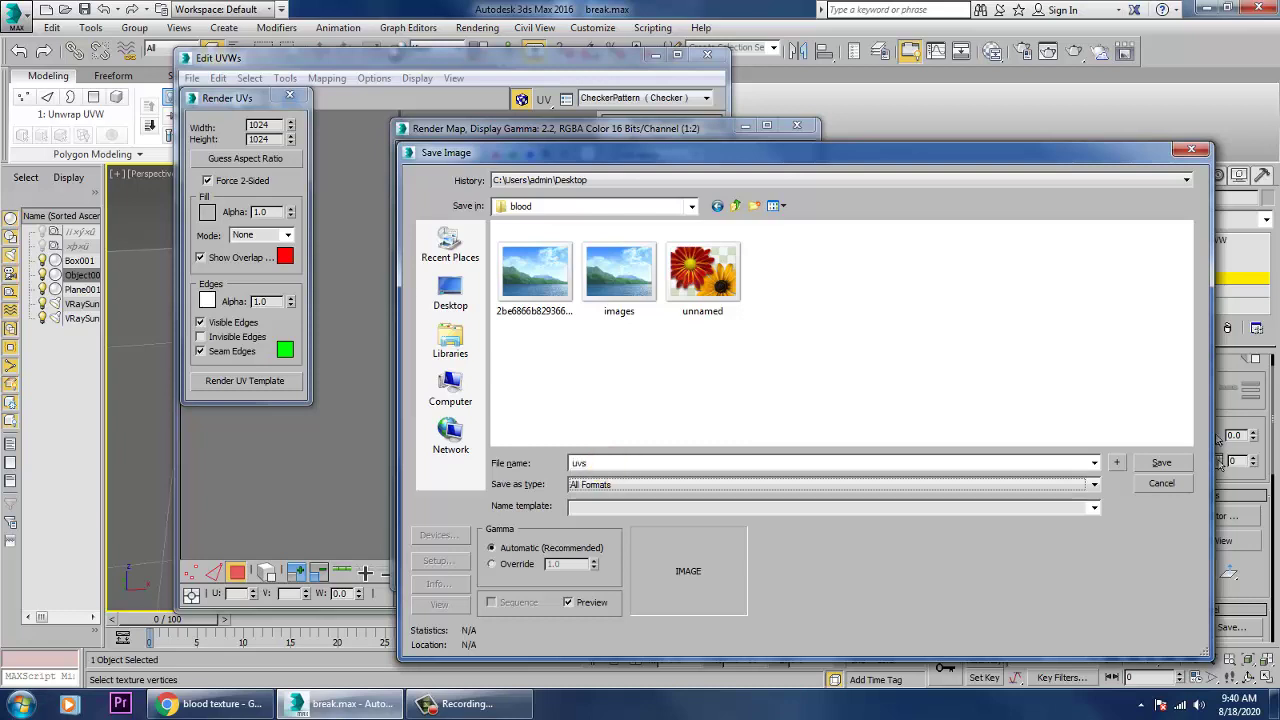
click(1163, 463)
click(754, 493)
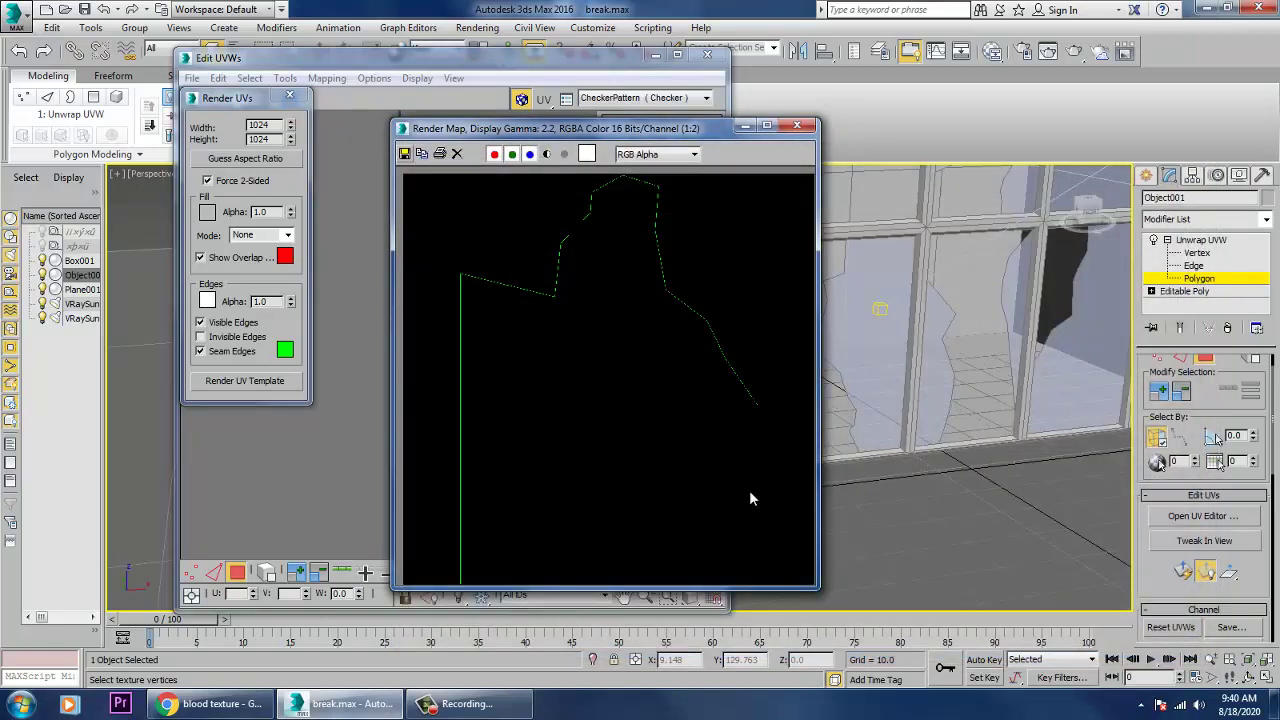
- Open the uvs image from the Desktop's blood folder in Adobe Photoshop CC 2015
key(super+d)
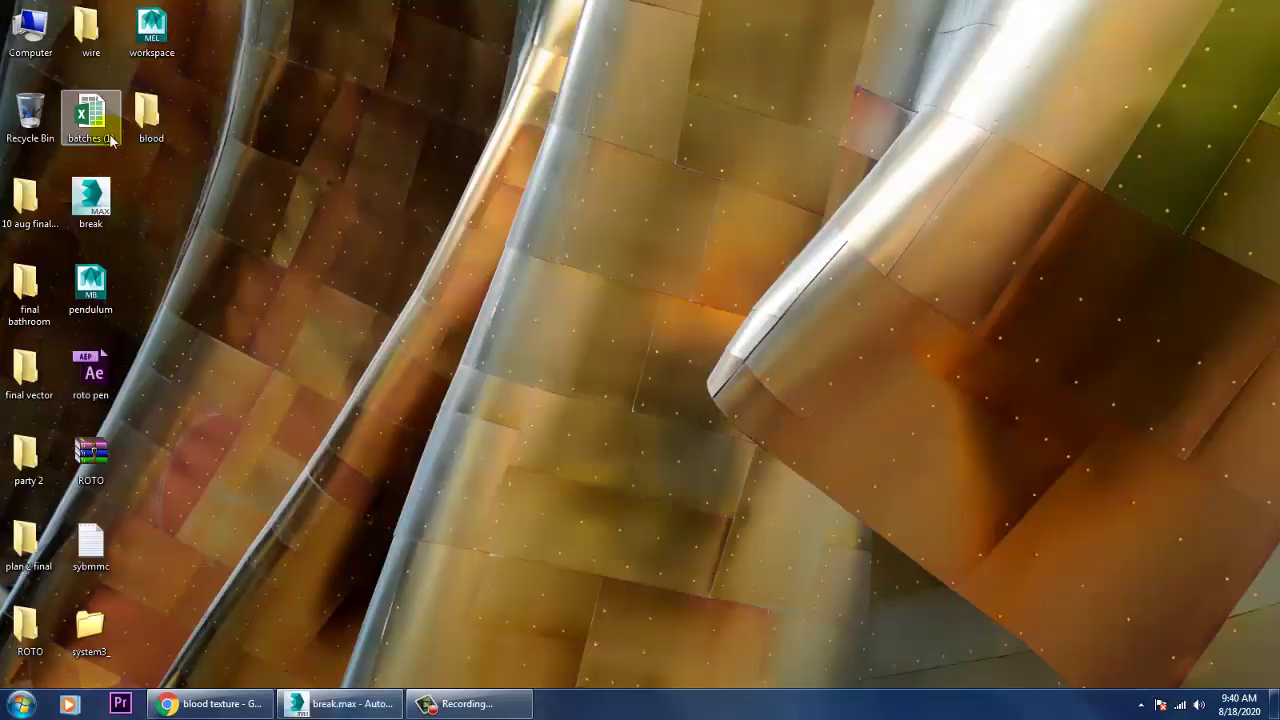
double_click(146, 115)
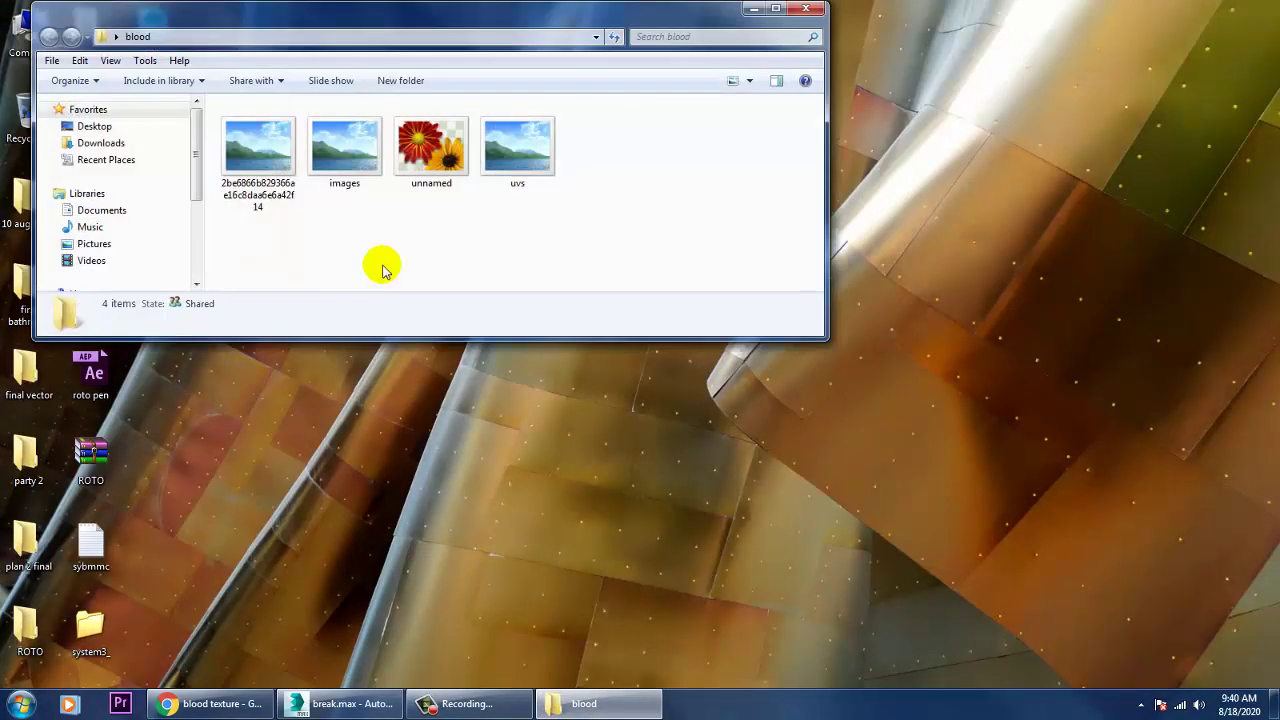
click(517, 150)
right_click(548, 145)
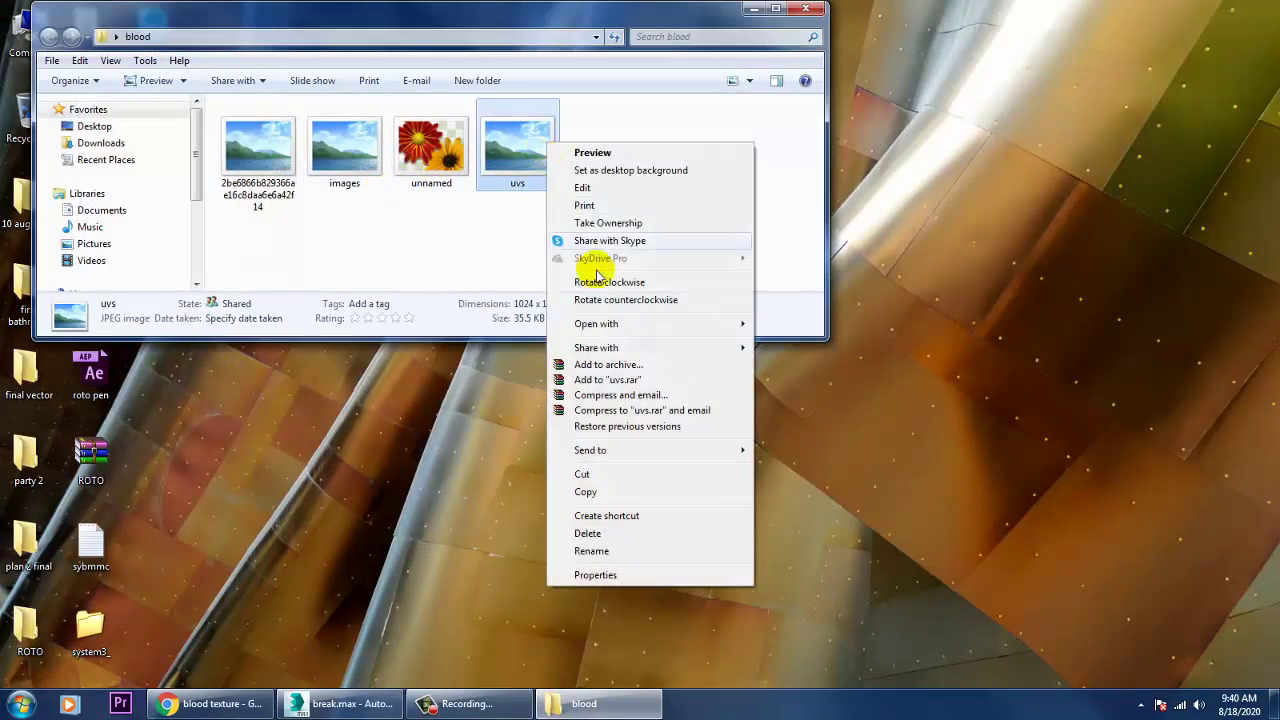
mouse_move(628, 338)
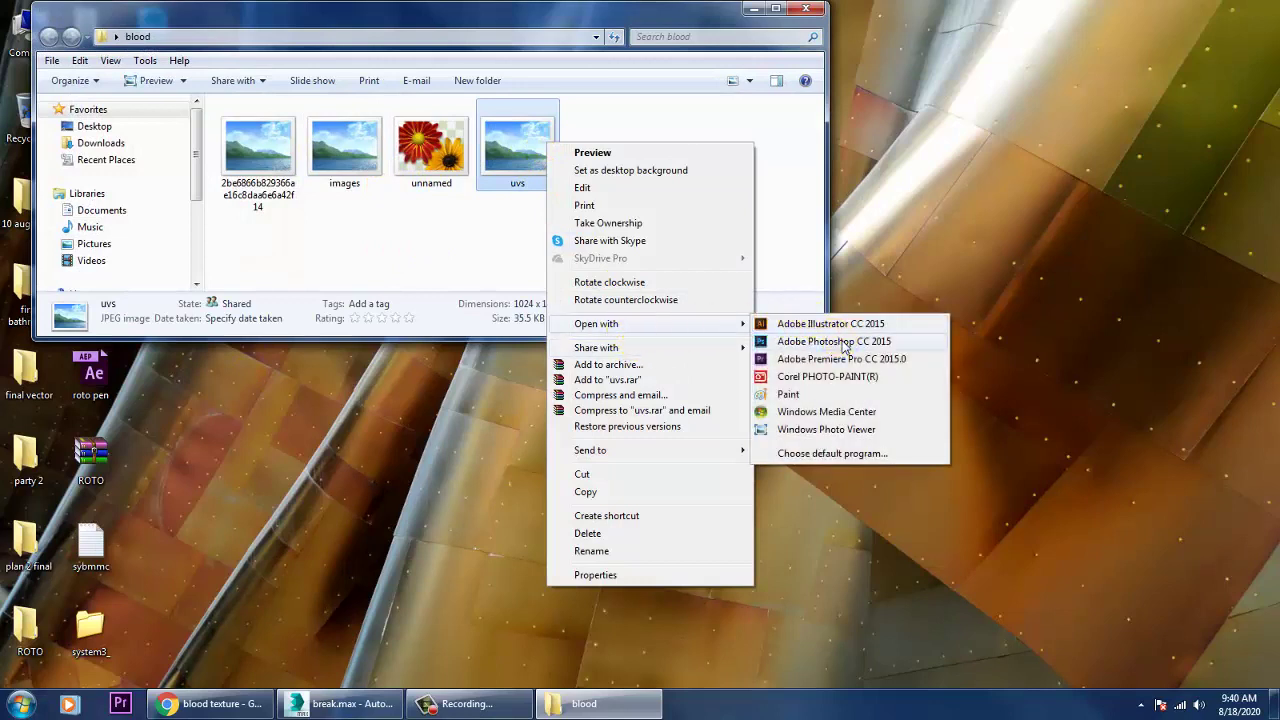
click(845, 347)
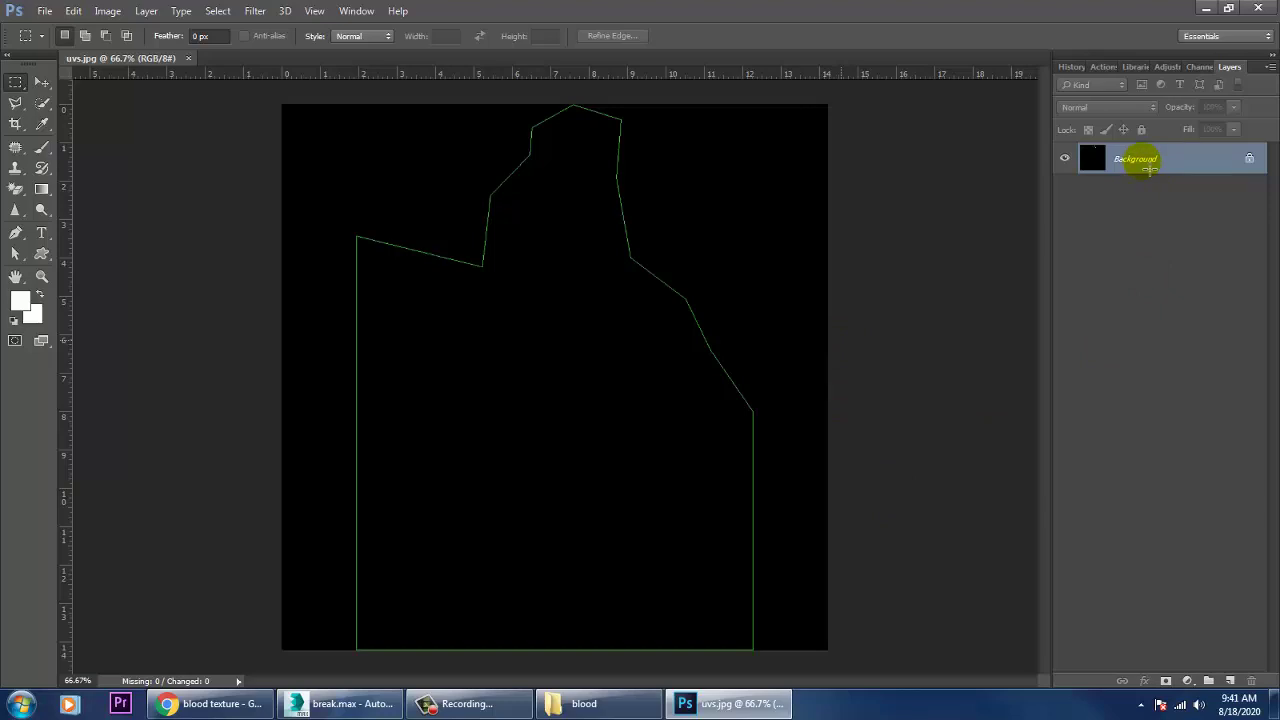
- Convert the locked Background into a regular layer and add a new empty layer above it
double_click(1149, 169)
double_click(1158, 170)
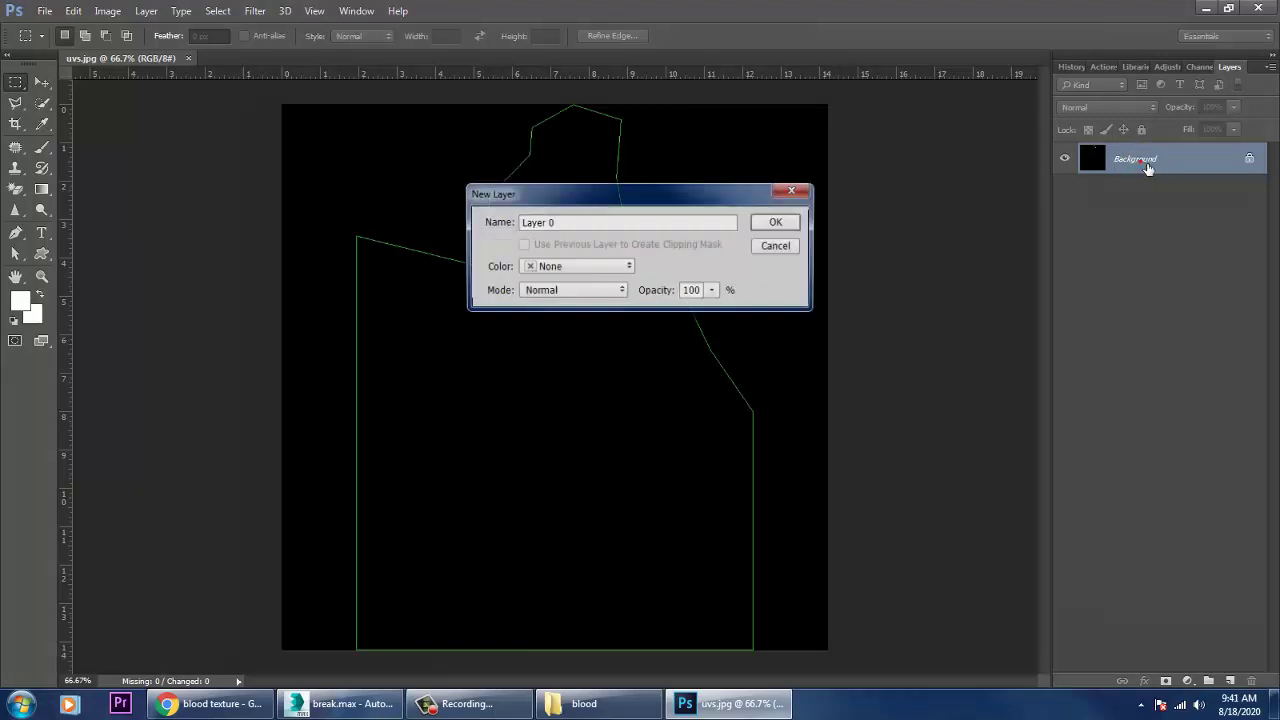
click(777, 222)
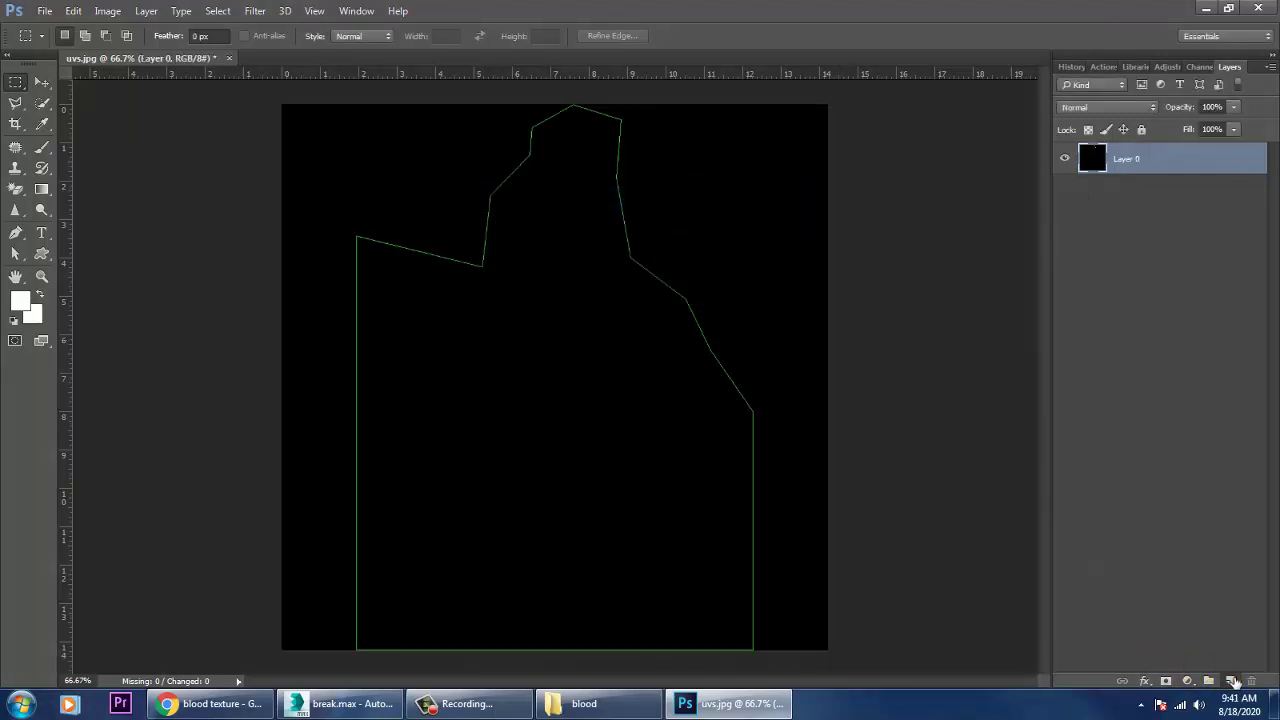
click(1230, 680)
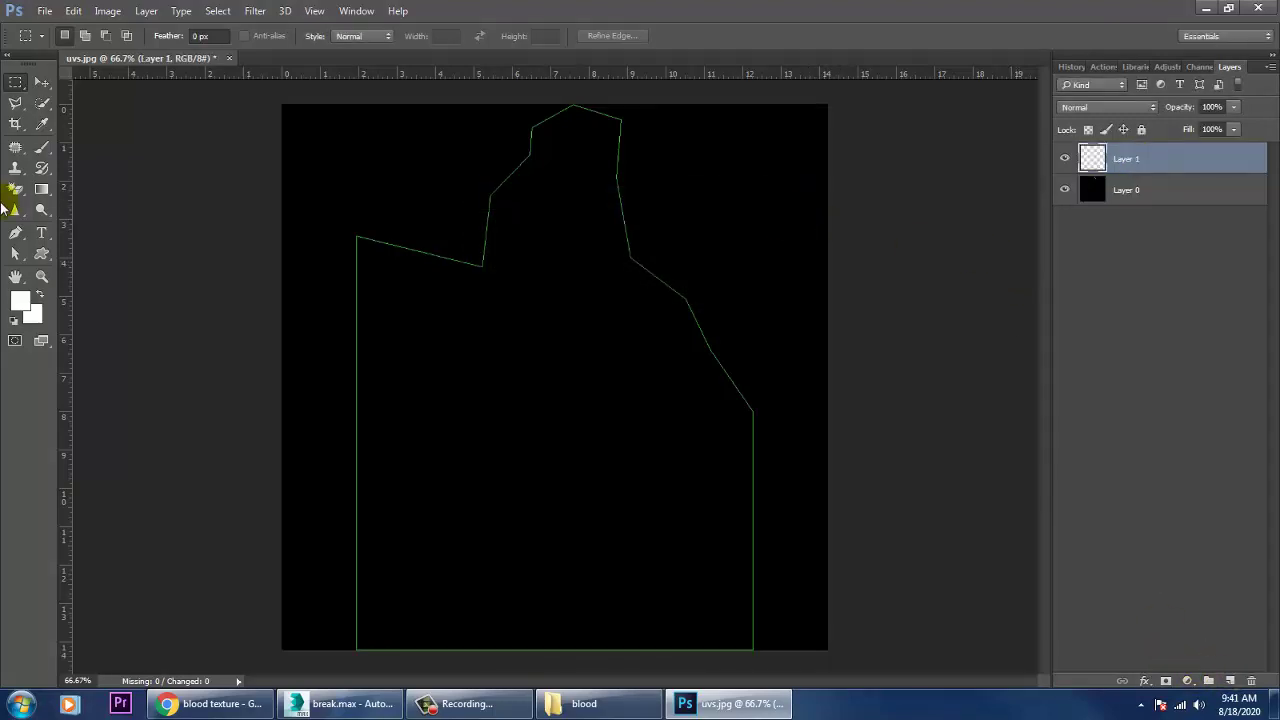
- Start opening image files and browse to the blood folder on the Desktop
click(45, 11)
click(60, 43)
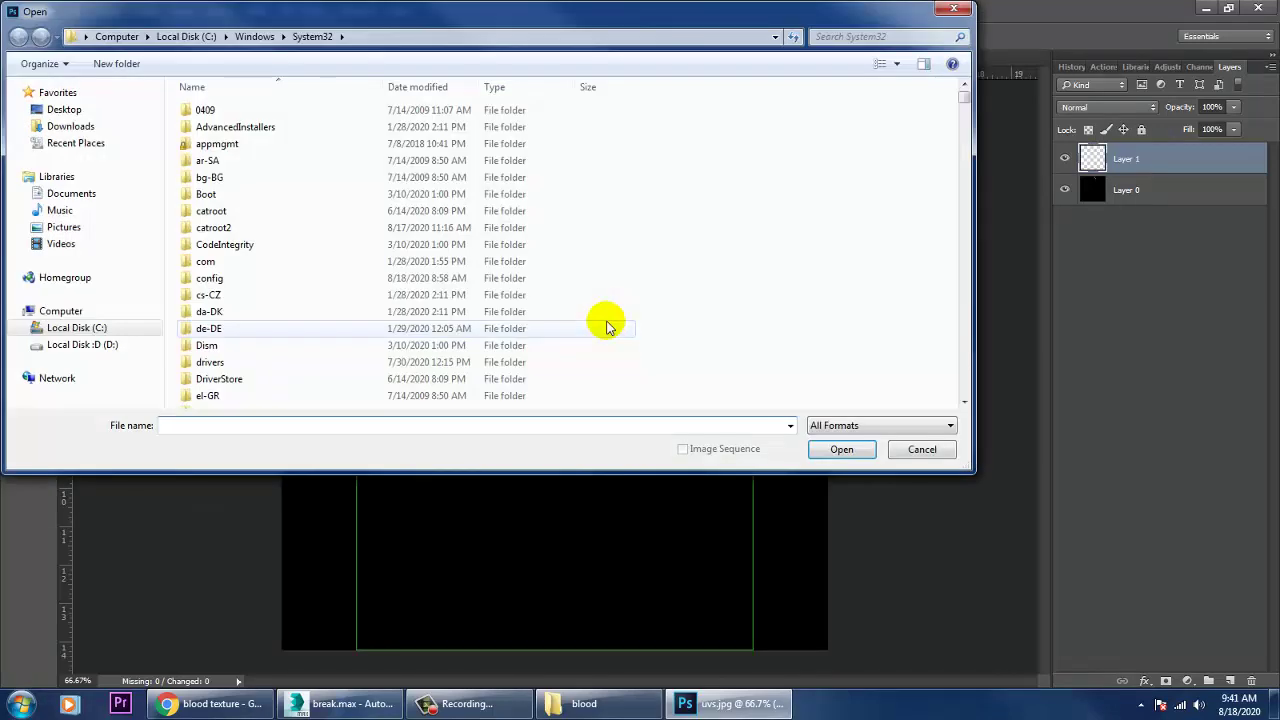
click(64, 110)
click(276, 212)
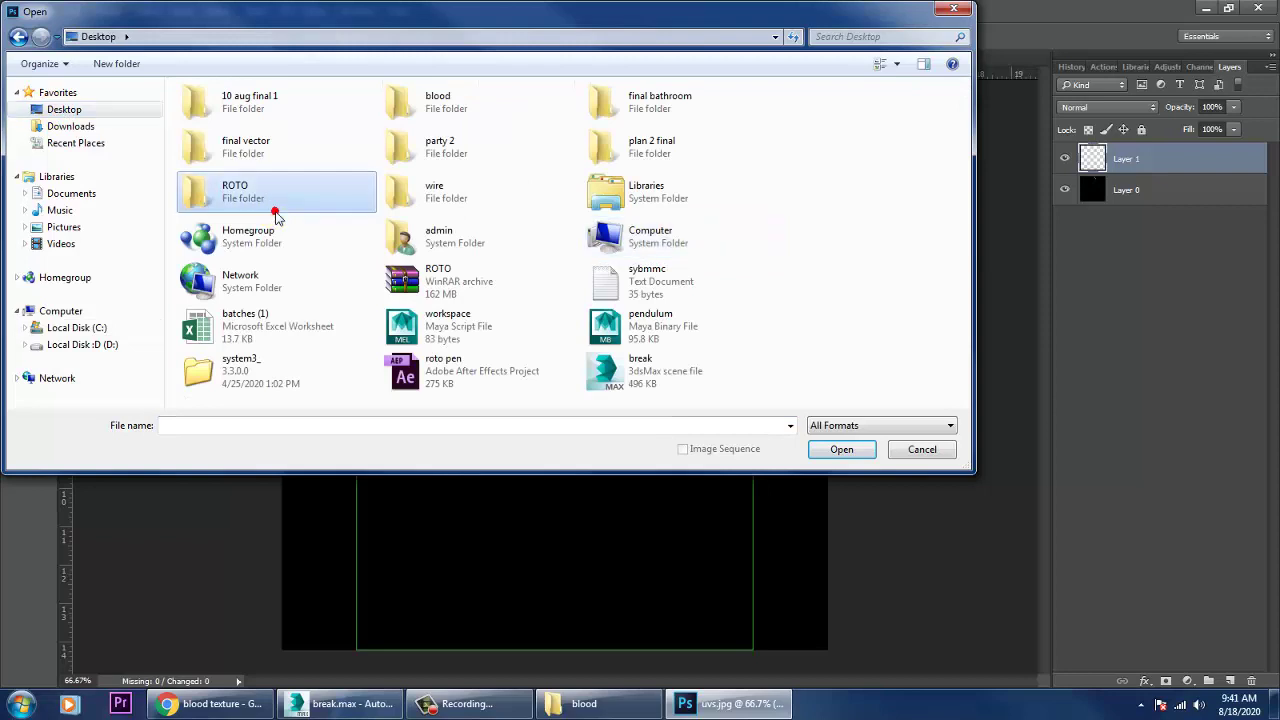
key(b)
key(b)
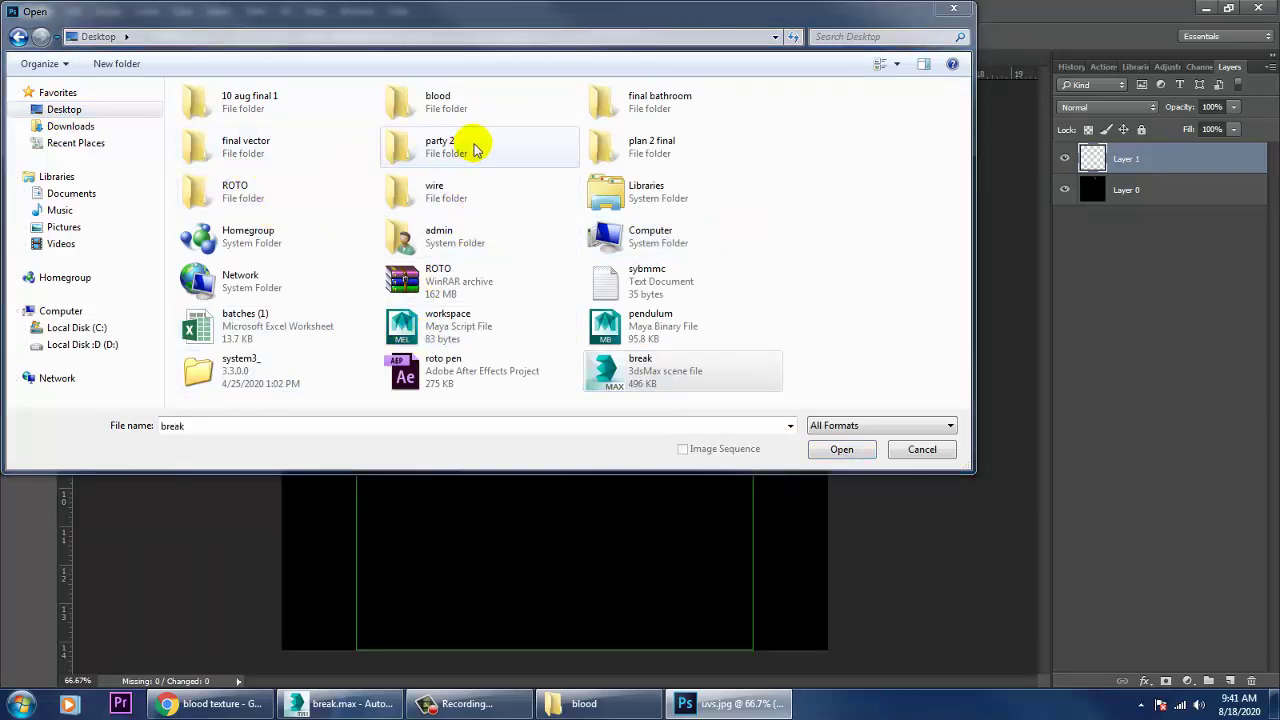
key(b)
key(b)
key(b)
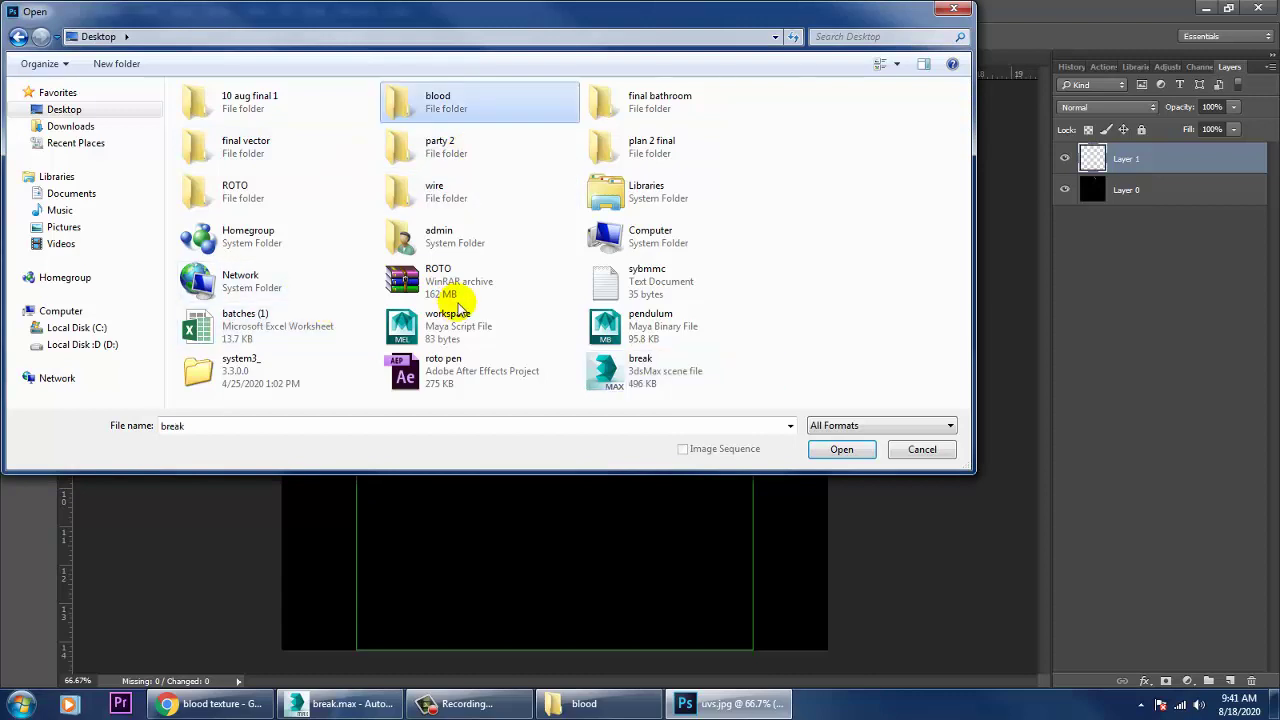
double_click(440, 118)
- Open the three downloaded blood images together: 2be6866b829366ae16c8daa6e6a42f14.jpg, images.jpg and unnamed.png
click(335, 134)
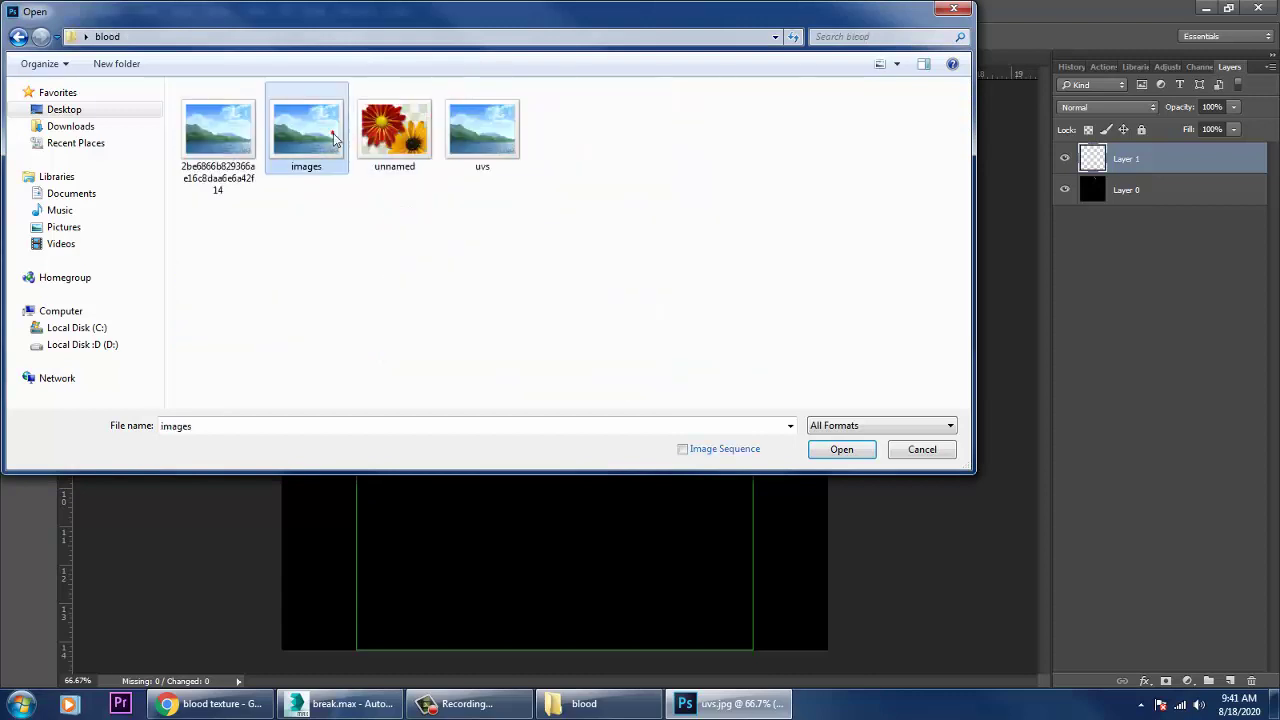
click(215, 135)
click(385, 137)
drag(214, 214, 412, 100)
click(866, 459)
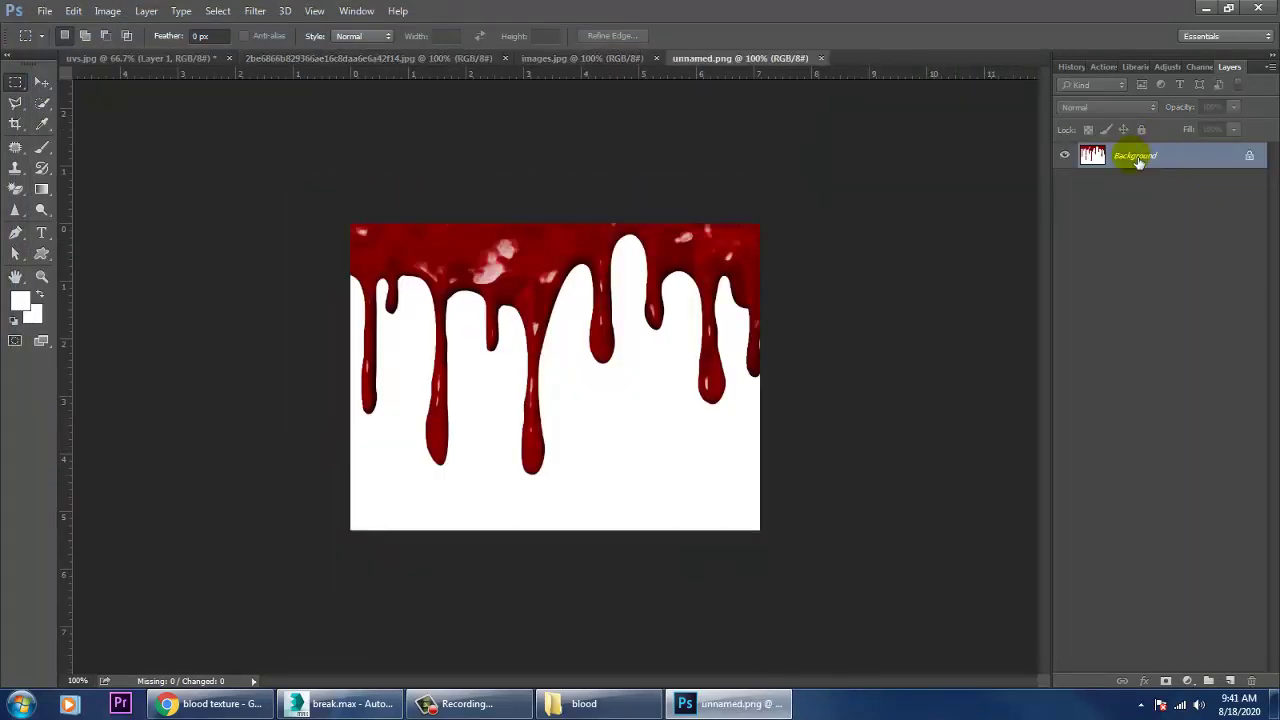
- Convert the Background of unnamed.png into a regular layer and erase its white area with the Magic Eraser at tolerance 50
double_click(1138, 160)
click(788, 223)
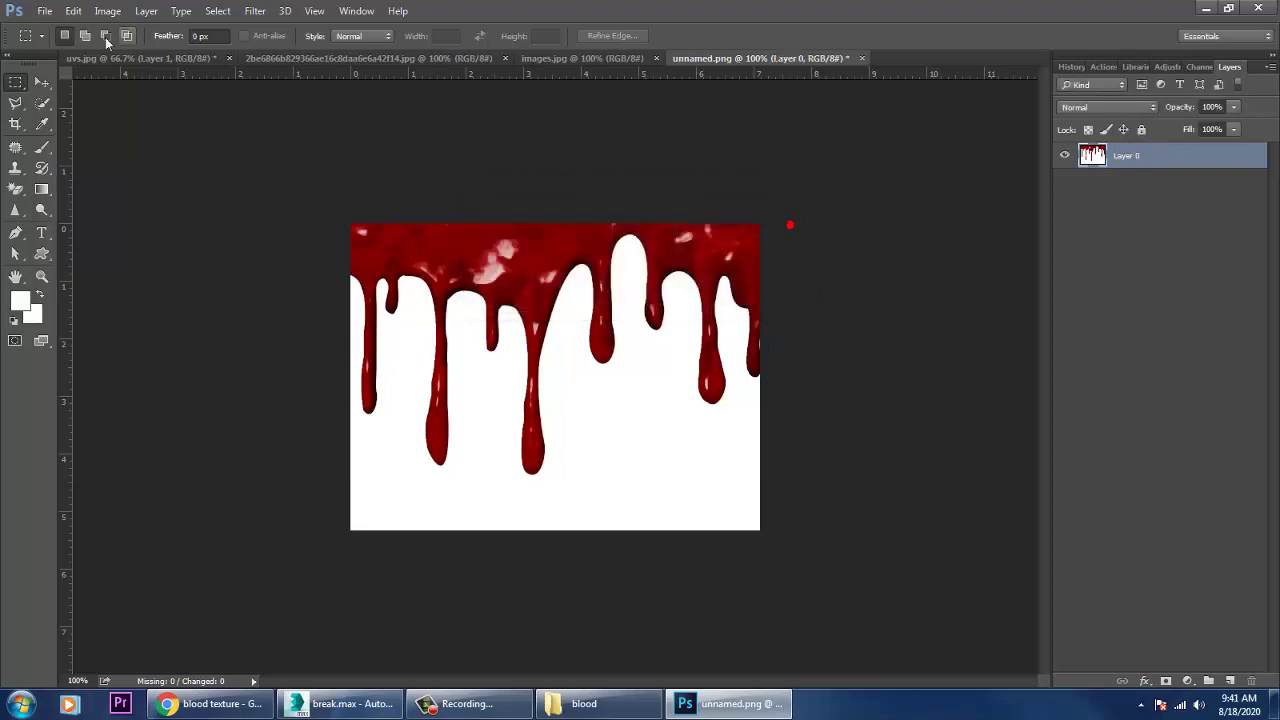
click(42, 82)
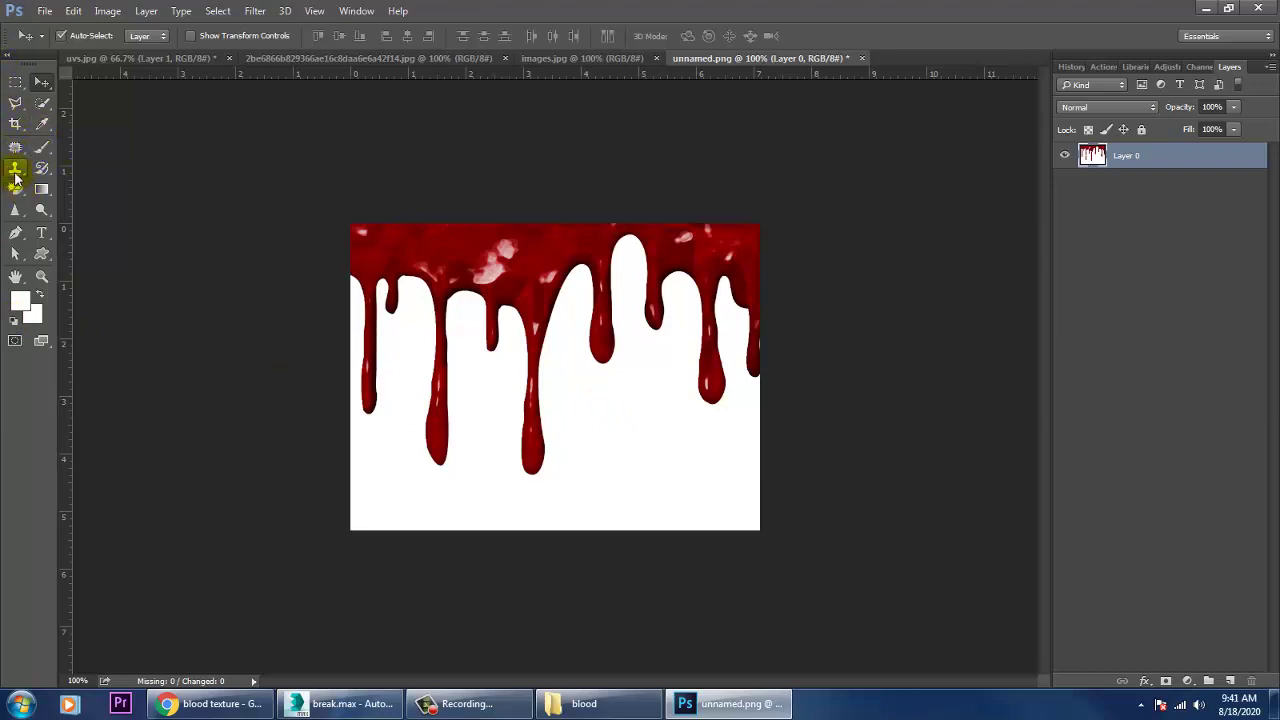
drag(16, 188, 118, 216)
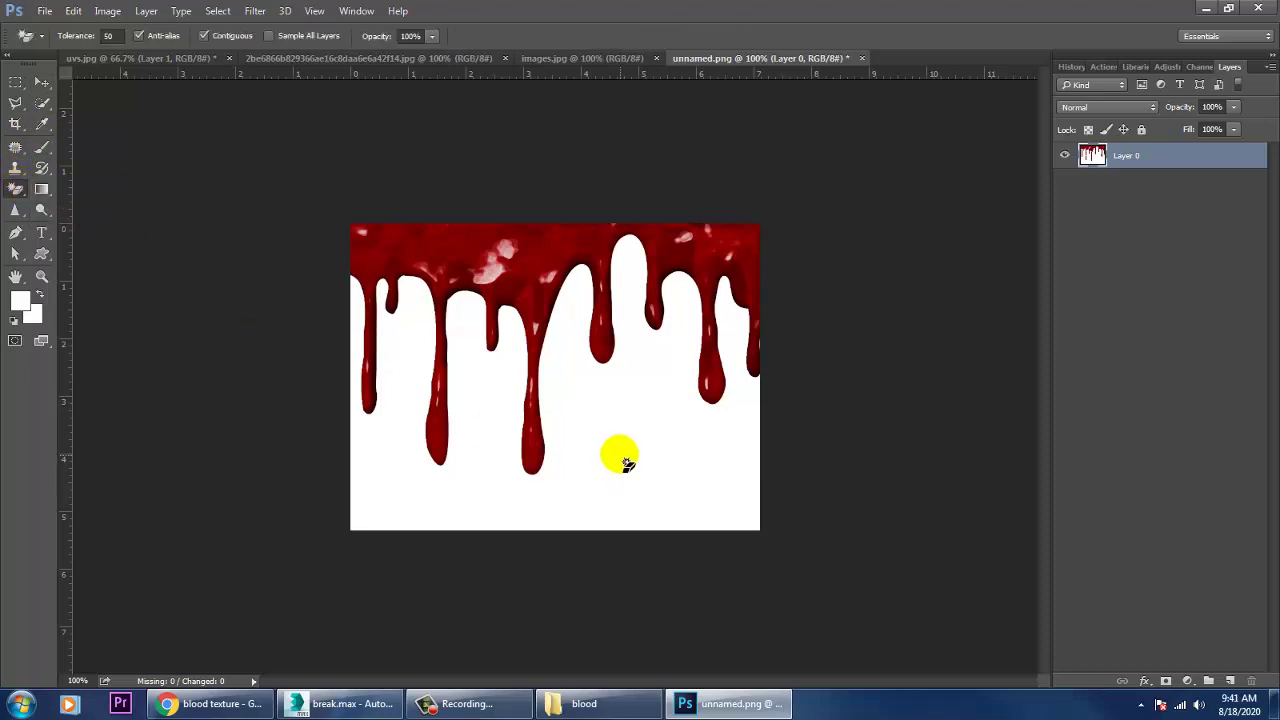
click(618, 452)
- Float the unnamed.png window and copy its blood drips into the uvs.jpg document as a new layer
click(42, 81)
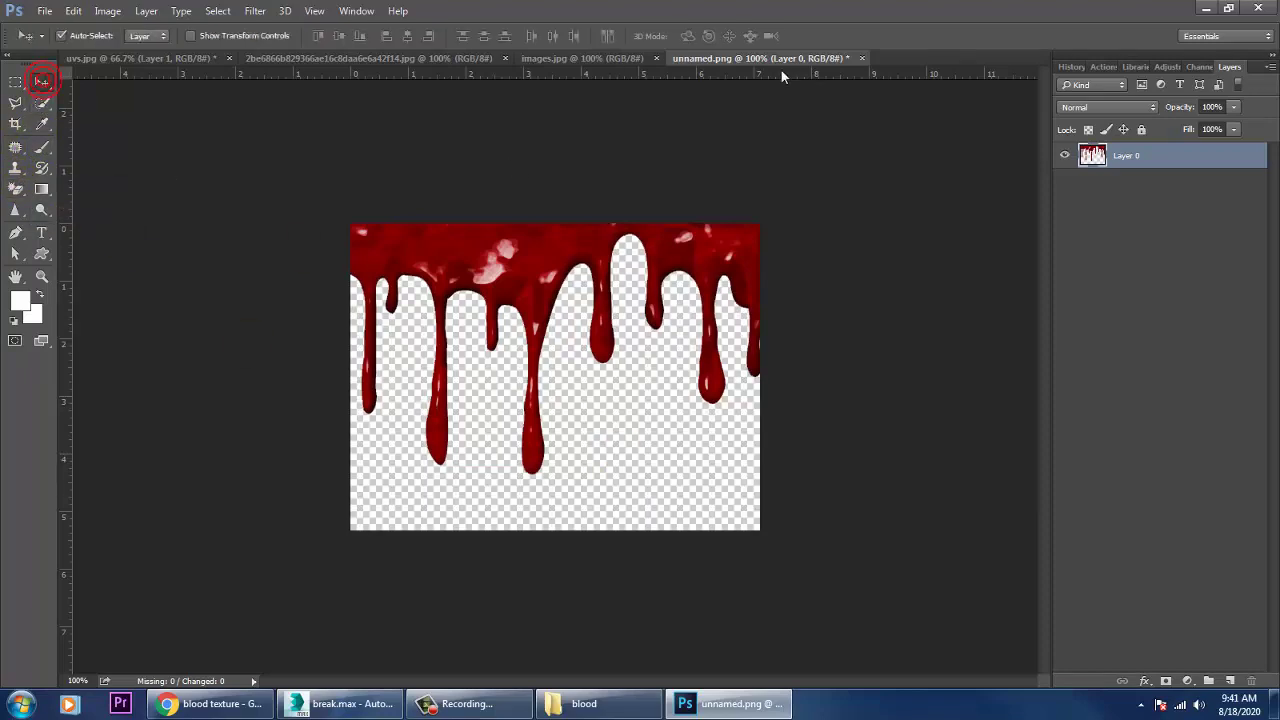
drag(760, 58, 1107, 462)
click(1065, 341)
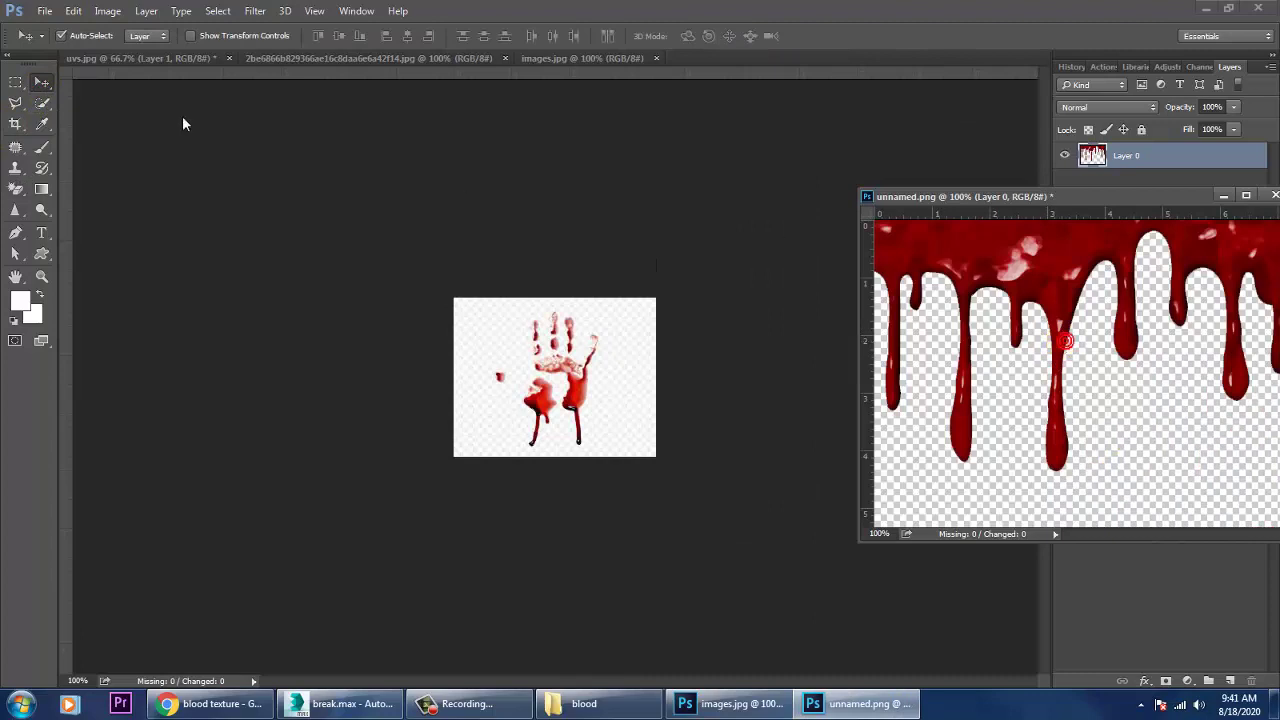
click(193, 60)
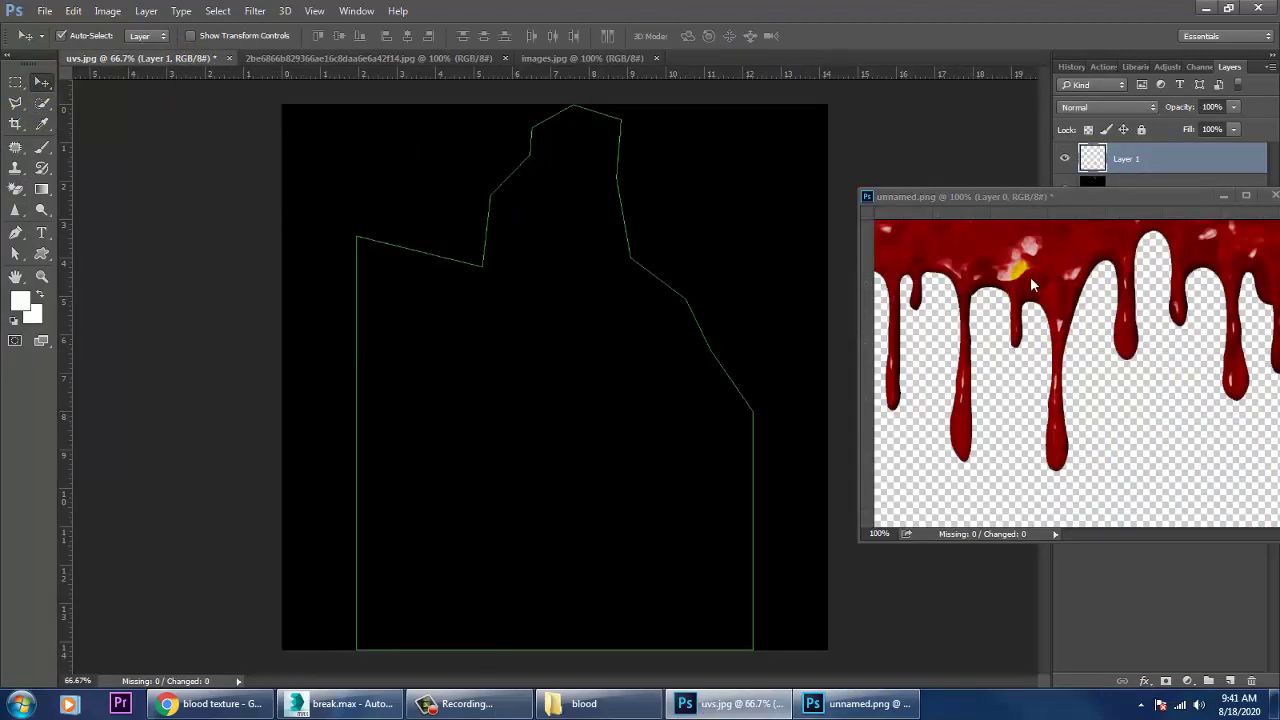
drag(1082, 265, 450, 289)
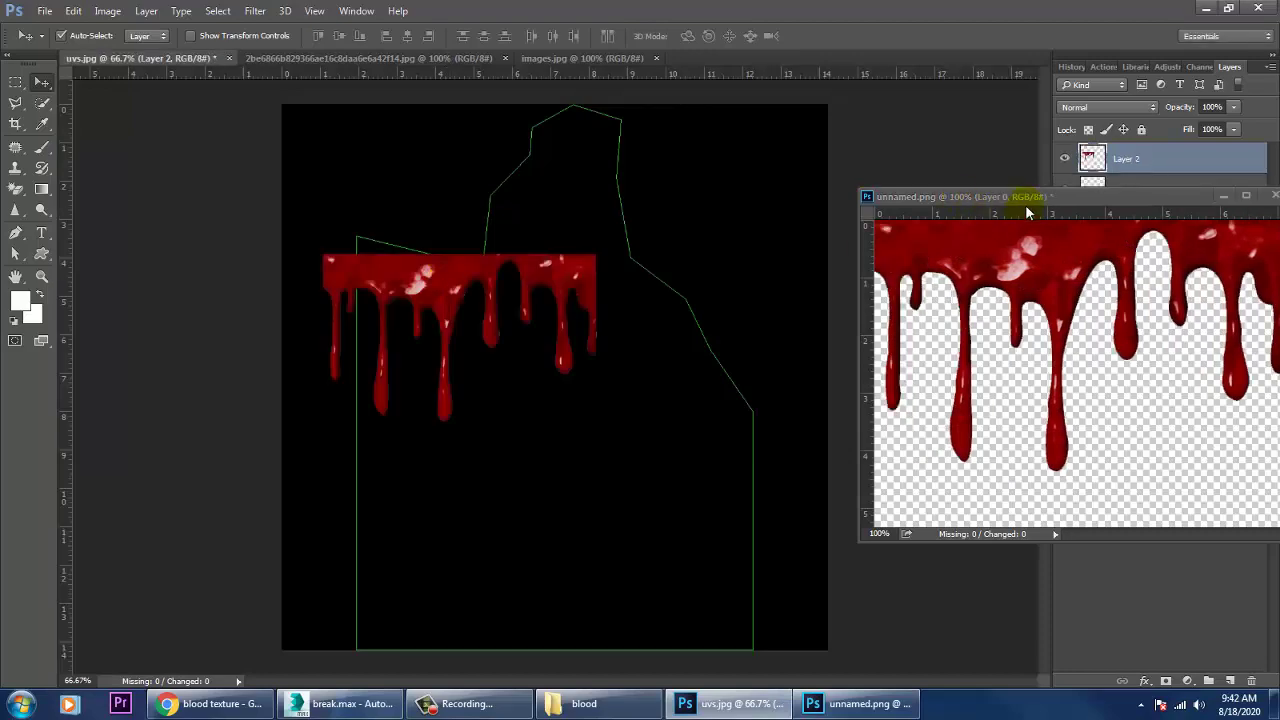
drag(1026, 209, 324, 226)
click(519, 219)
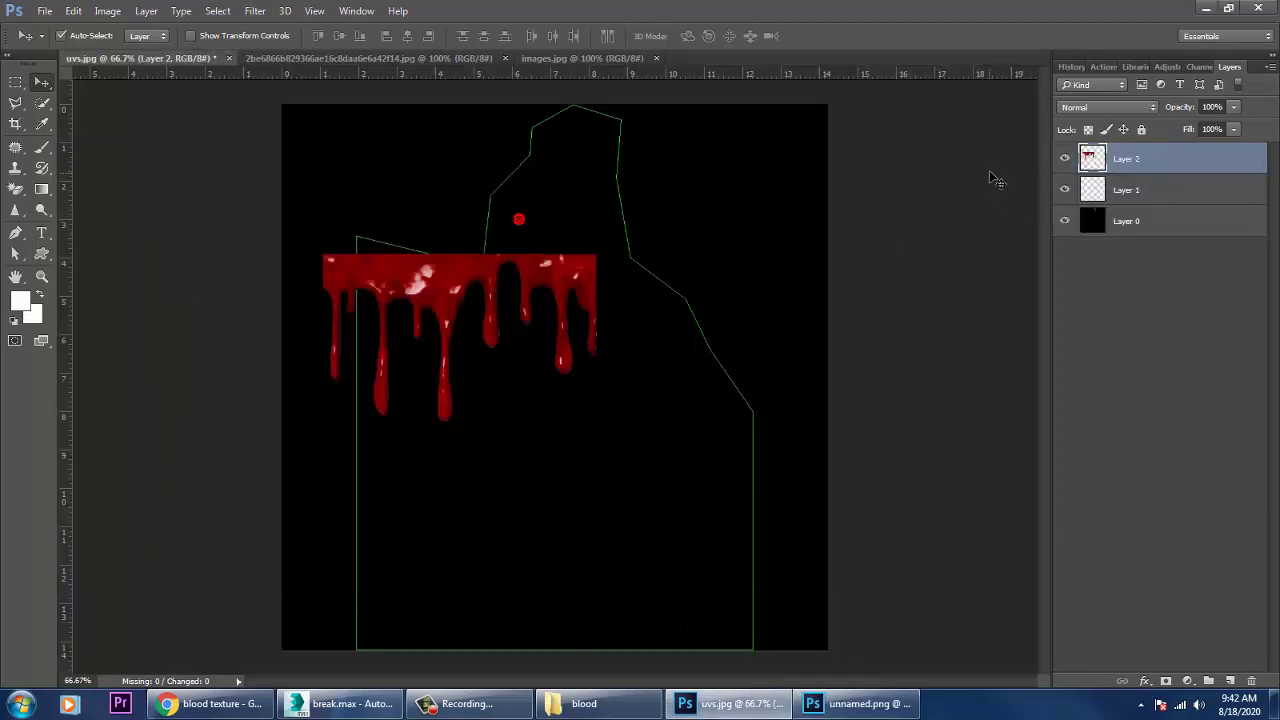
- Check the blood drips without the UV template by briefly hiding Layer 0
click(1064, 221)
click(1065, 221)
click(1128, 192)
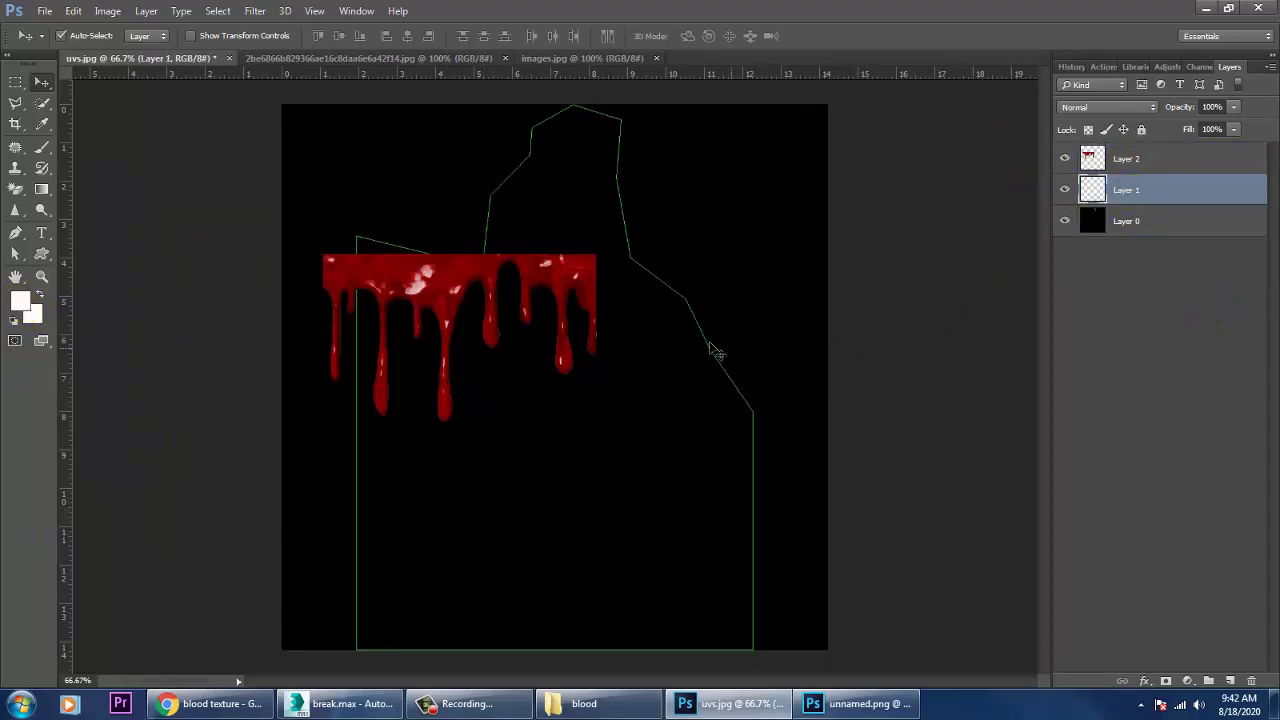
- Scale the blood drips to about 156% across the upper part of the glass outline and hide the UV template's Layer 0
drag(556, 263, 629, 231)
key(ctrl+t)
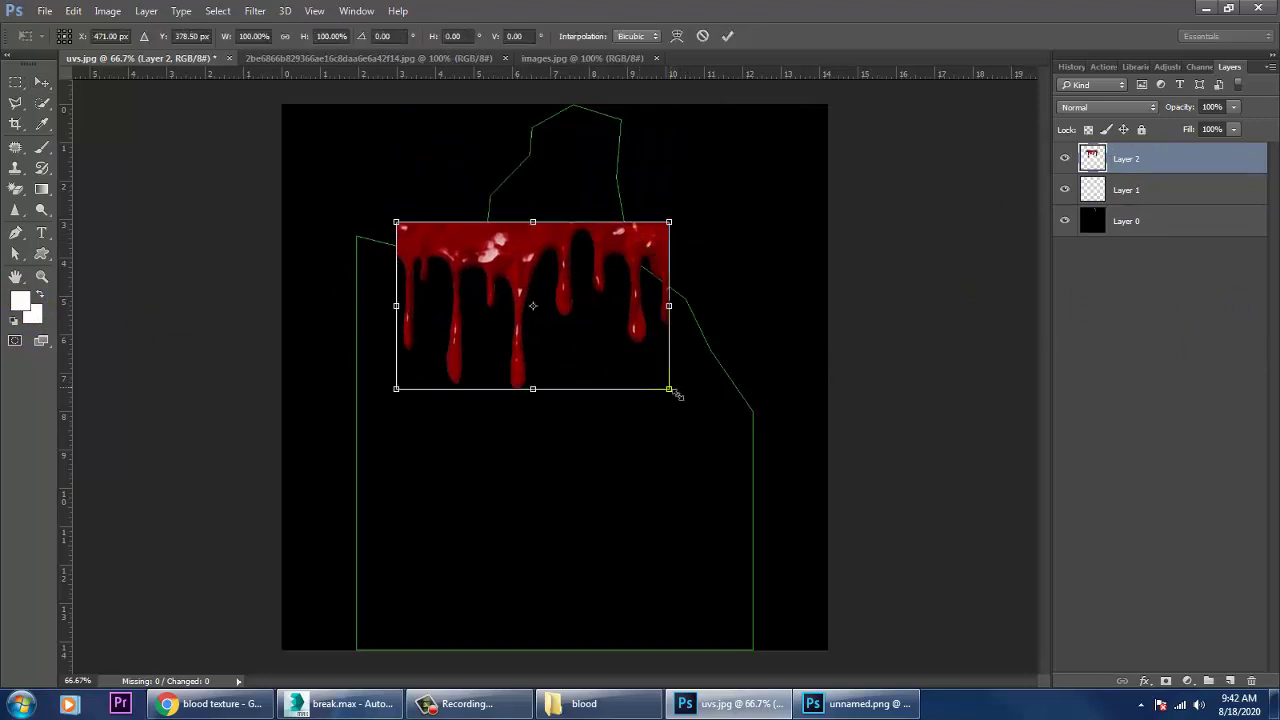
alt+shift+drag(676, 395, 737, 463)
drag(574, 230, 609, 135)
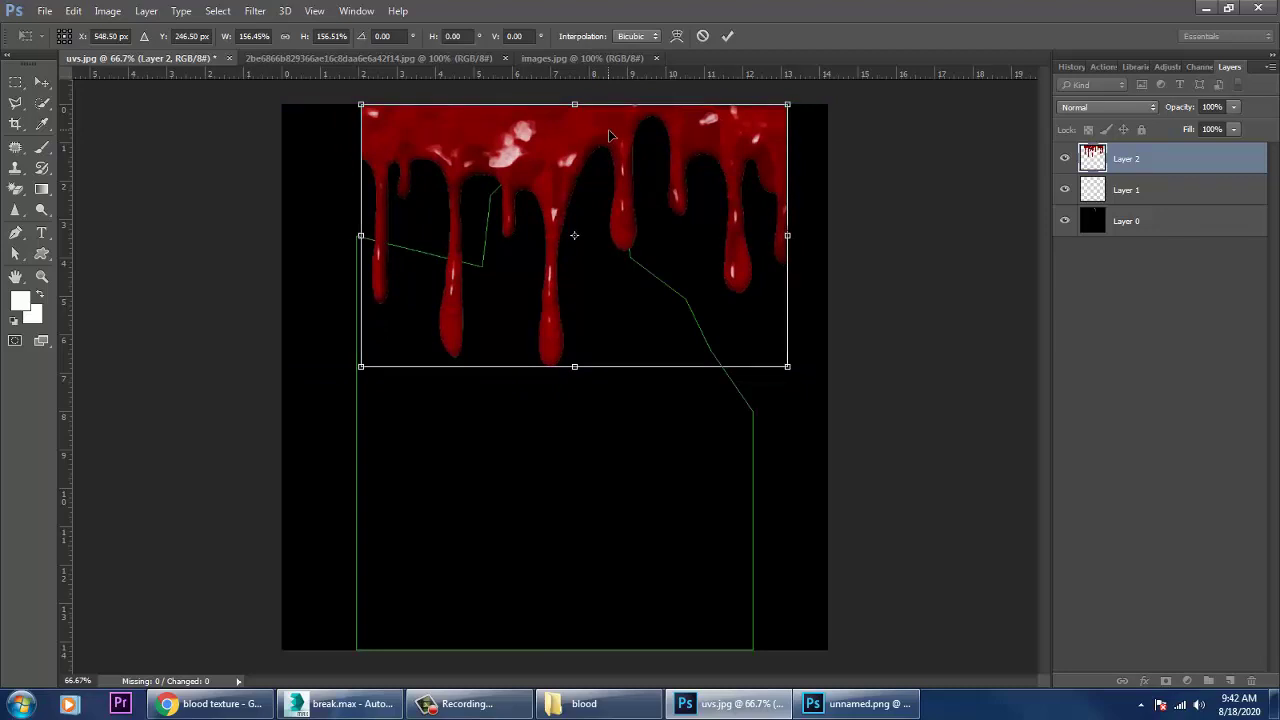
key(Return)
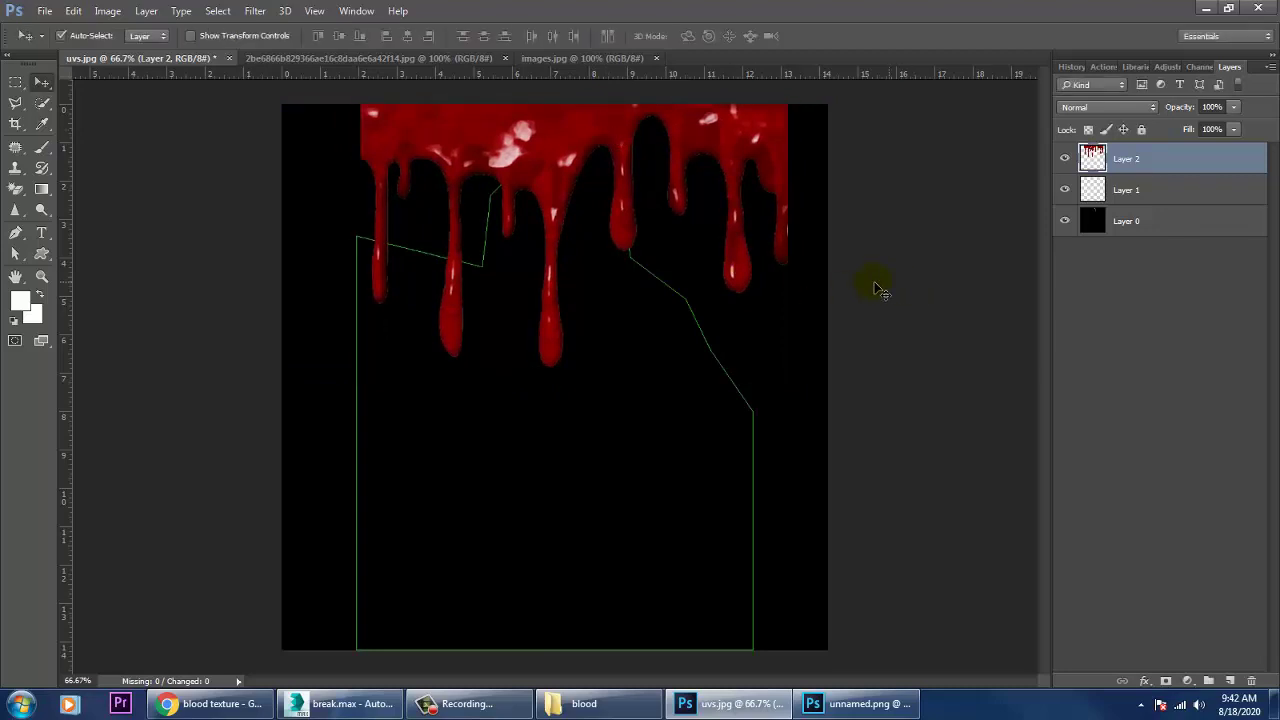
click(1066, 224)
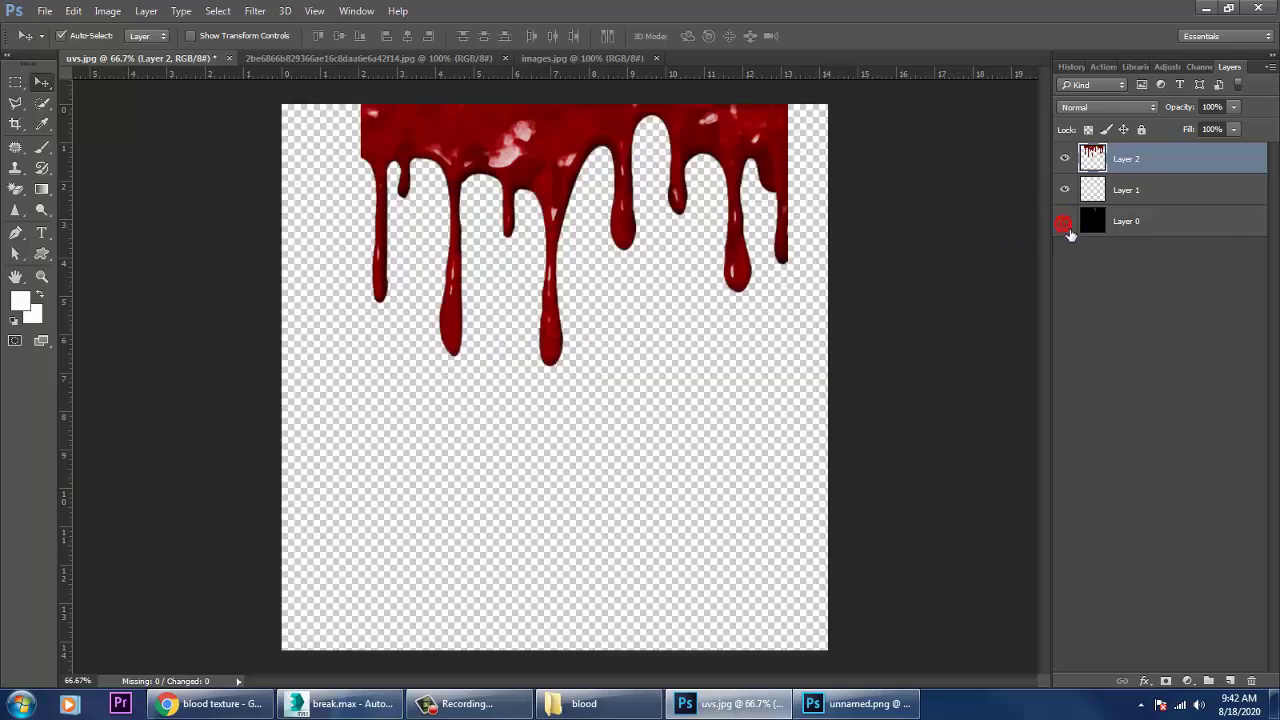
click(45, 12)
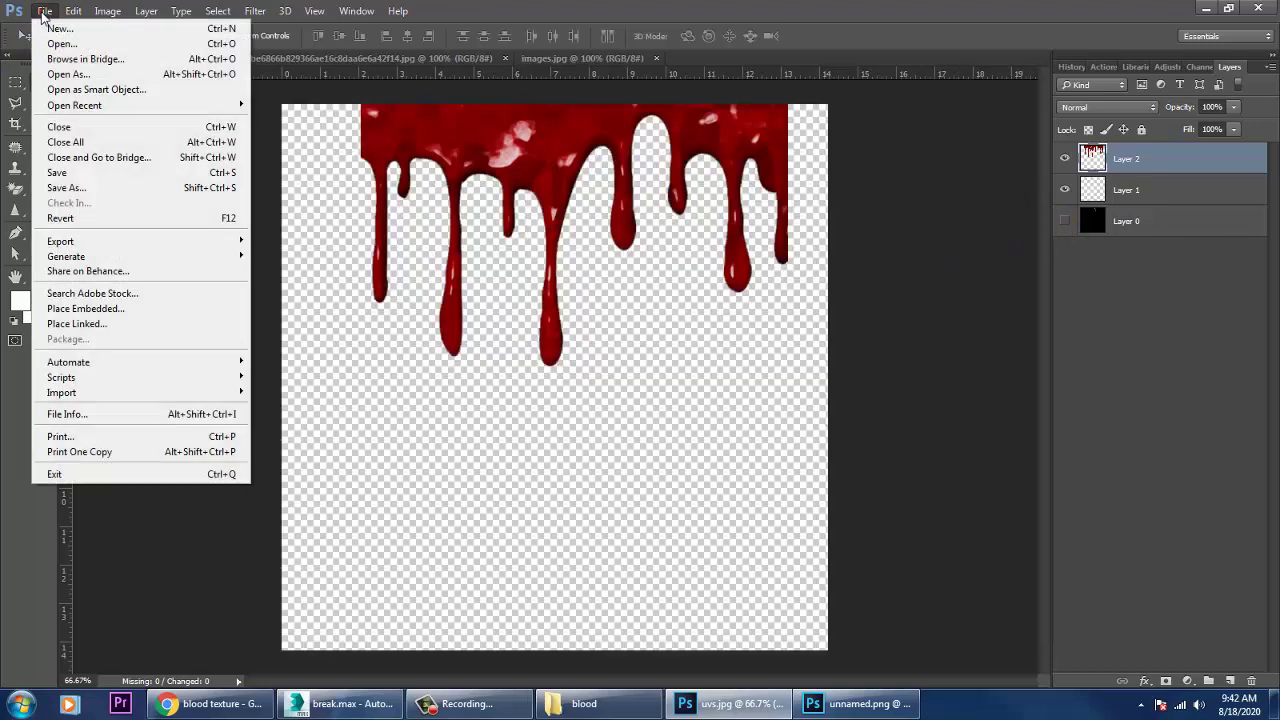
click(124, 187)
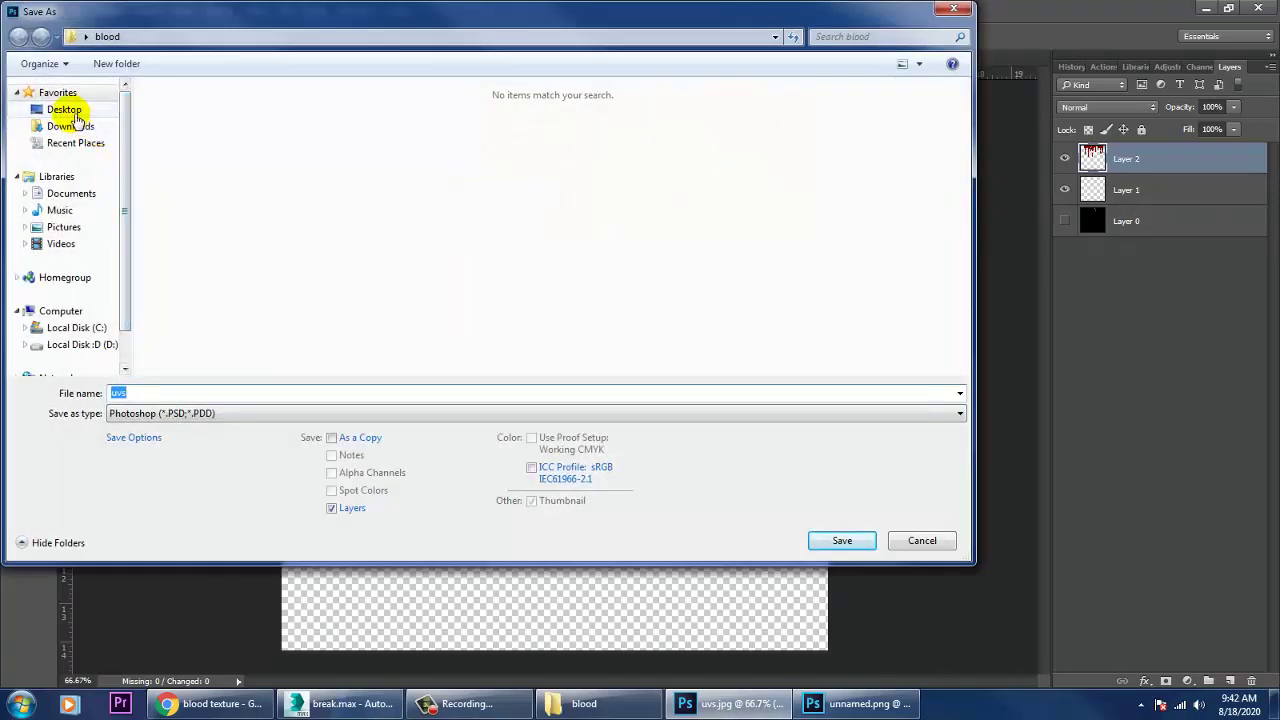
click(142, 400)
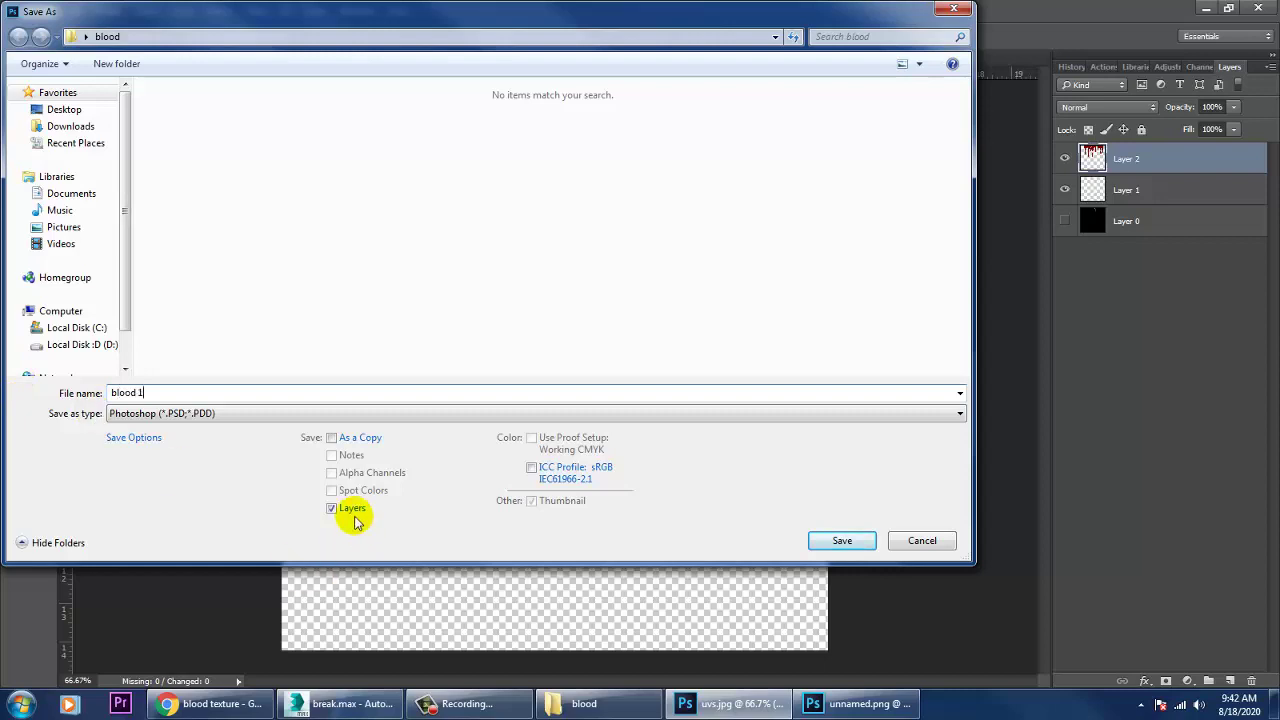
key(Tab)
key(j)
click(828, 540)
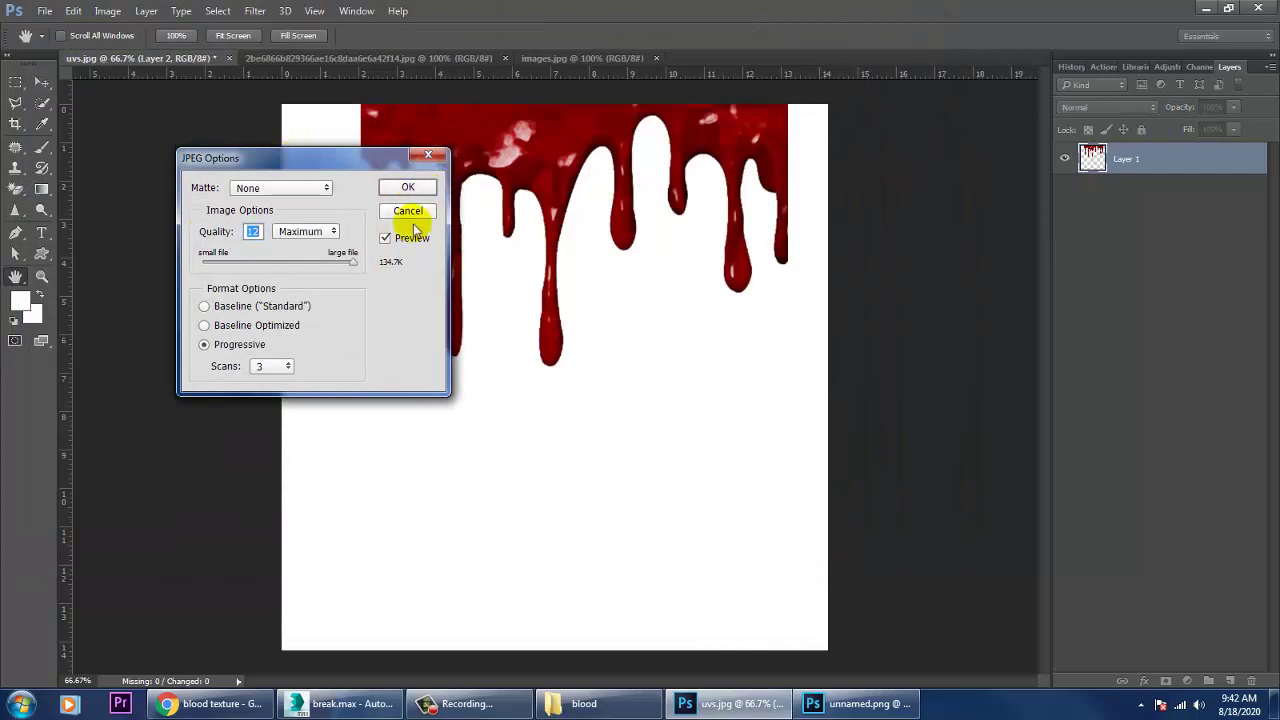
click(407, 211)
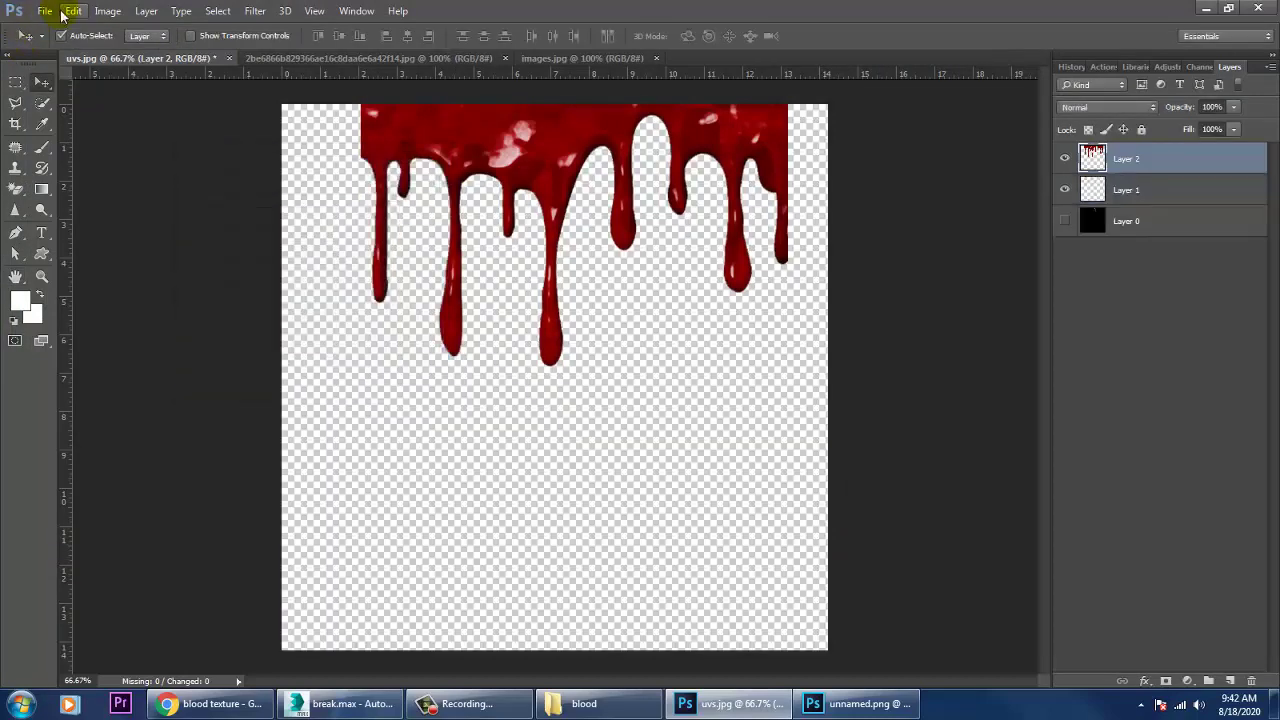
- Save the blood texture as a PNG image in the blood folder
click(55, 11)
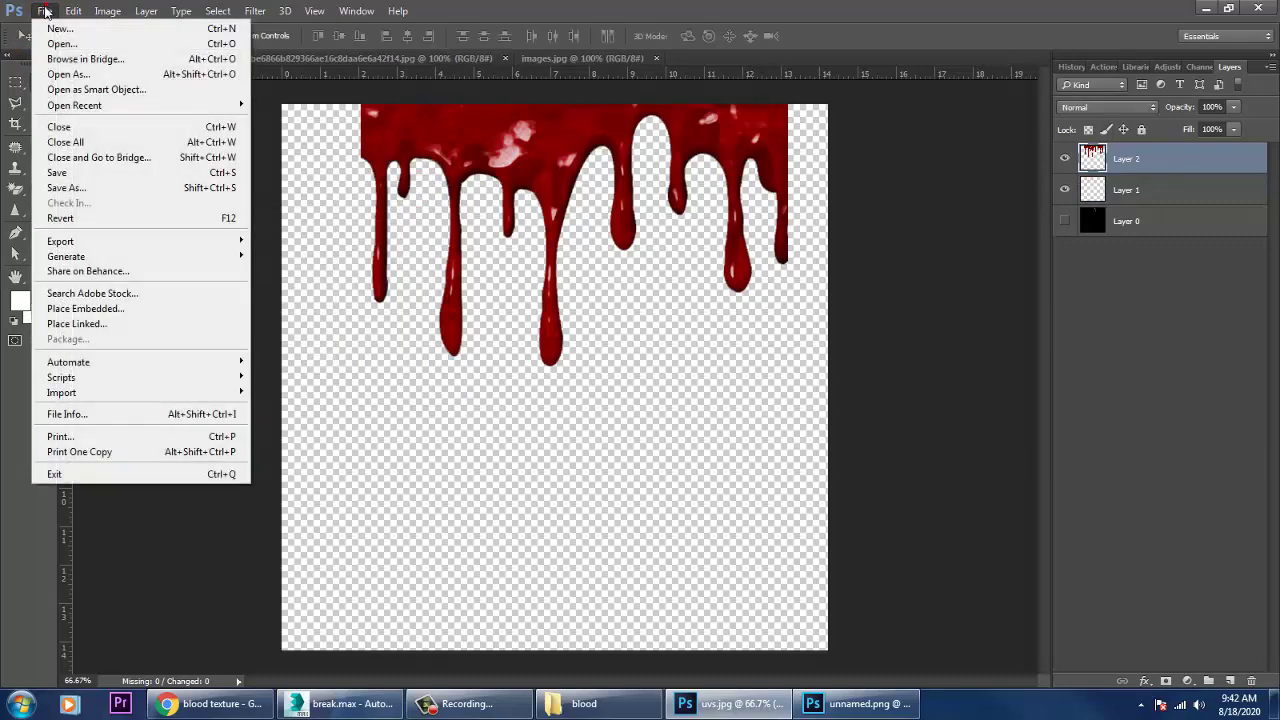
click(96, 192)
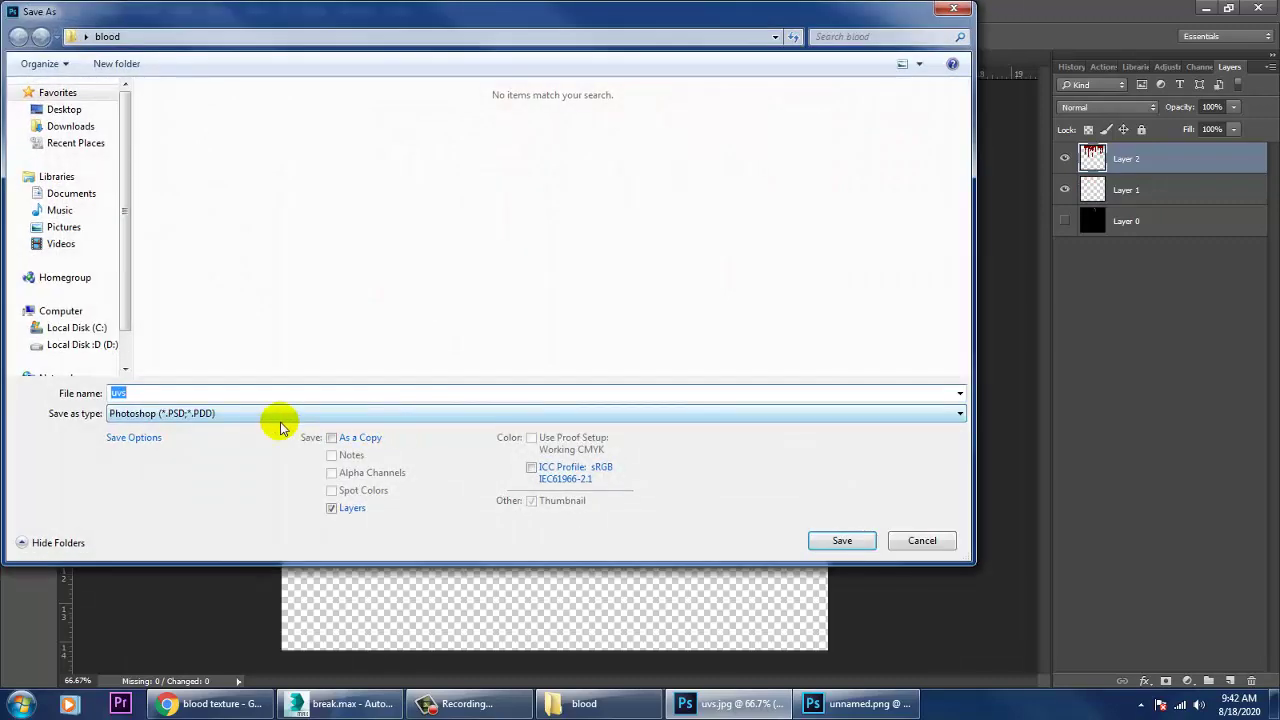
click(280, 418)
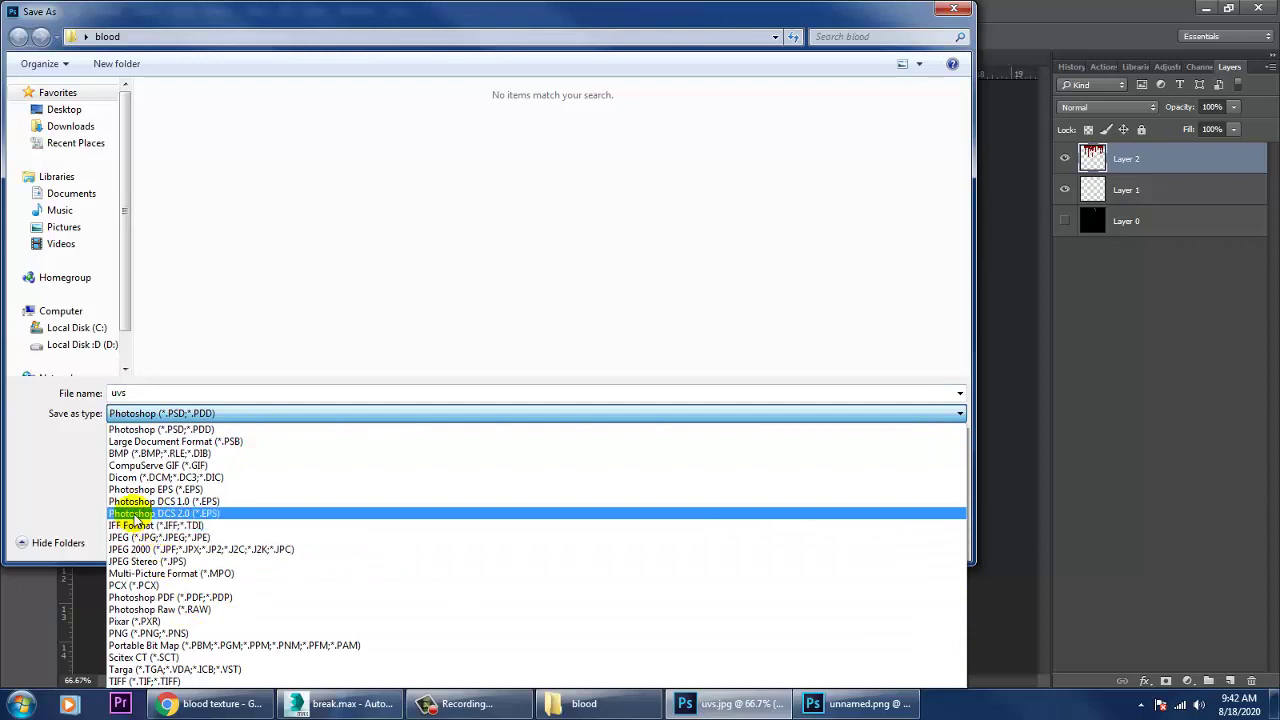
click(165, 633)
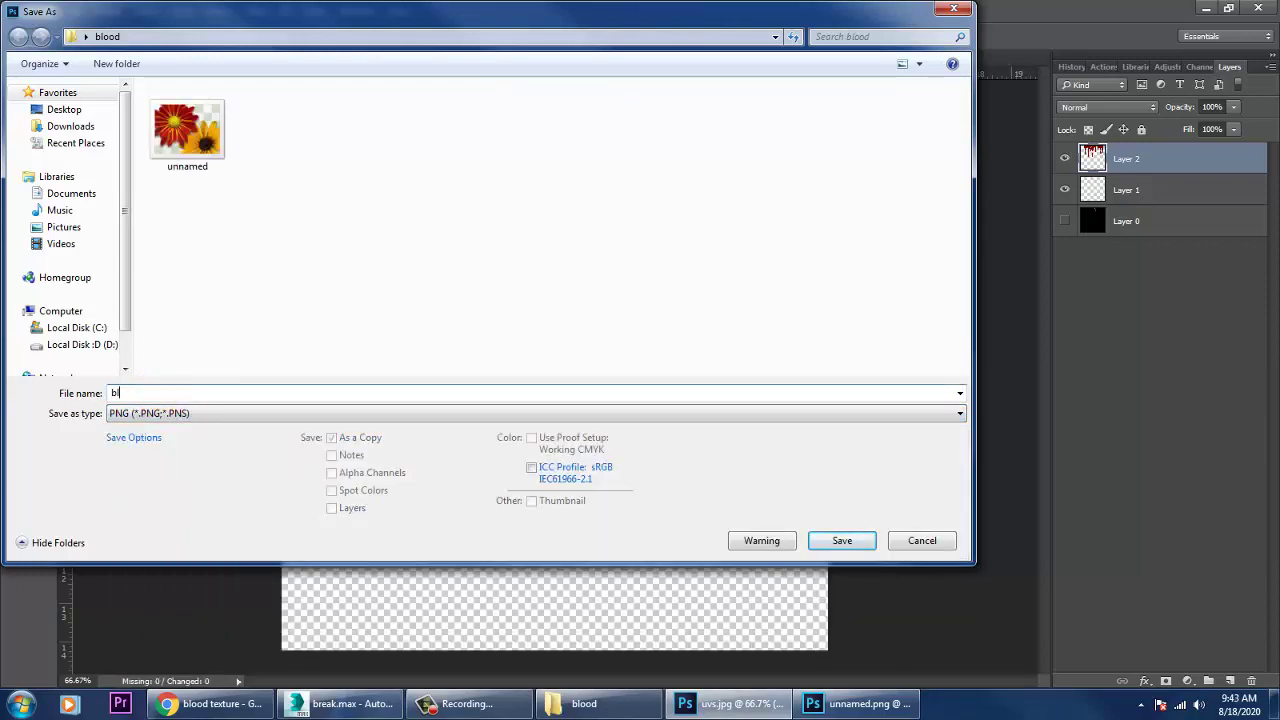
click(840, 540)
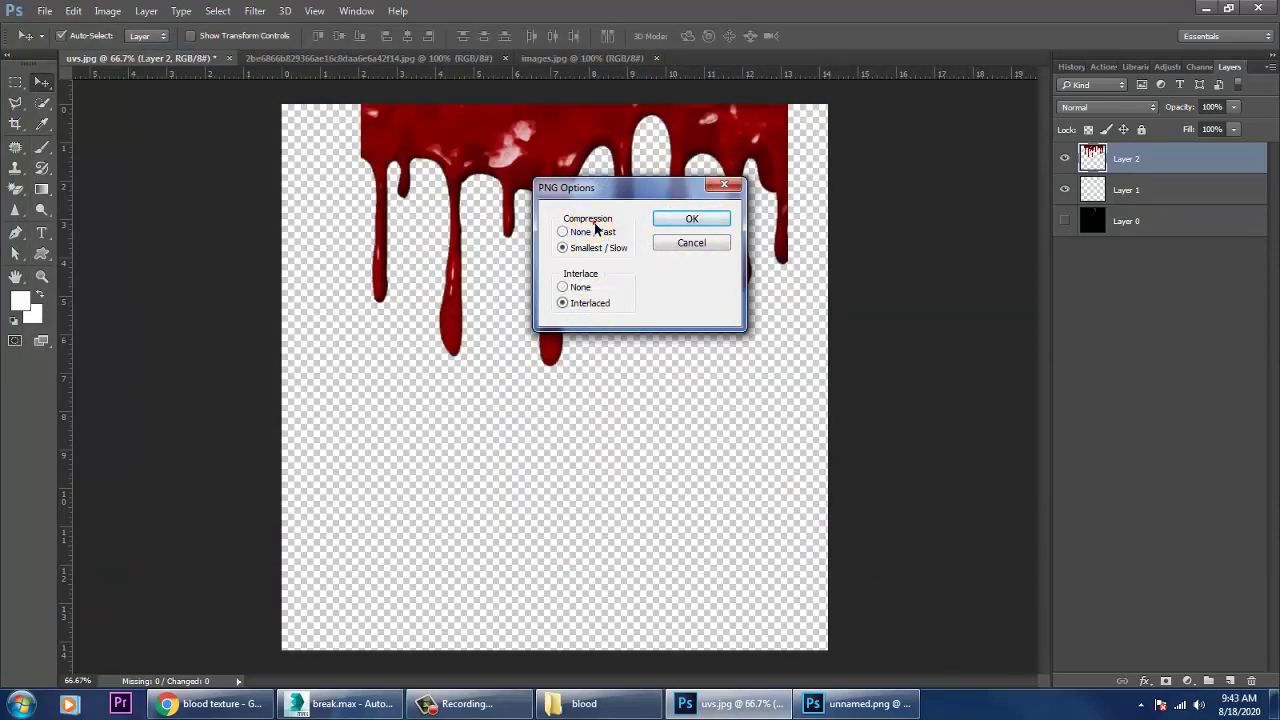
click(726, 220)
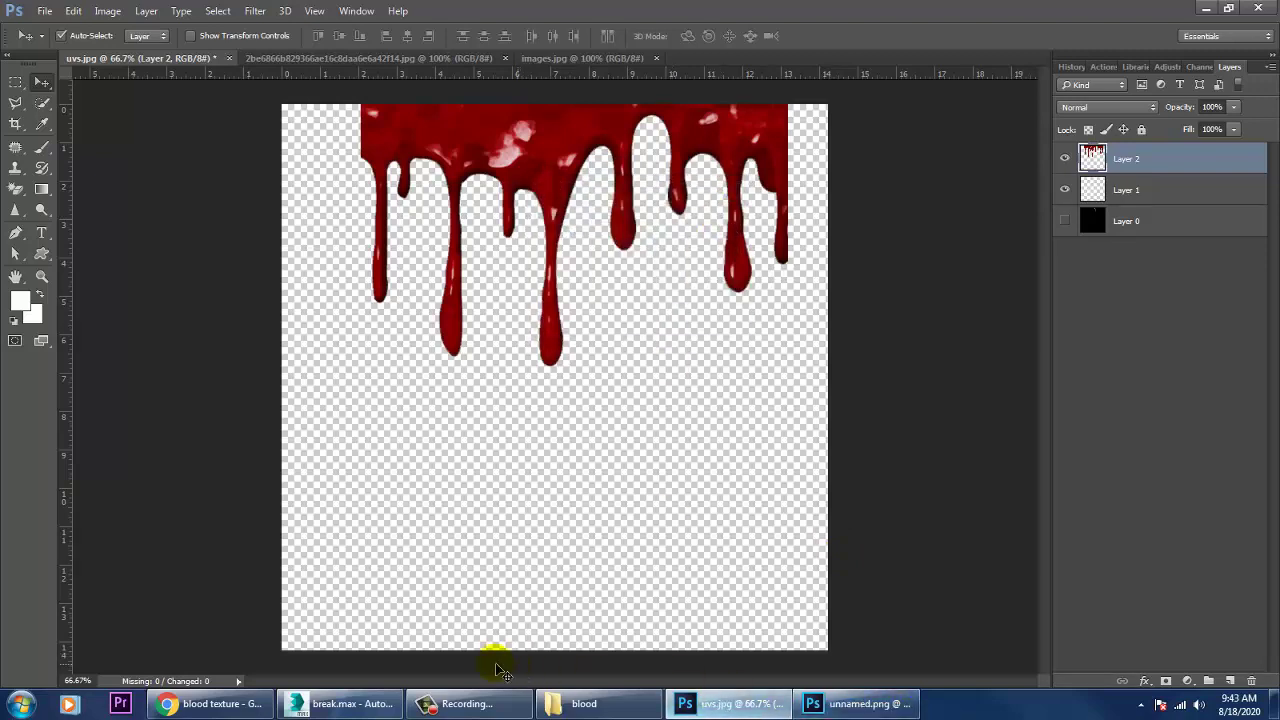
- Switch to 3ds Max, leave the Unwrap UVW polygon level and minimize the Edit UVWs and Render Map windows
click(342, 704)
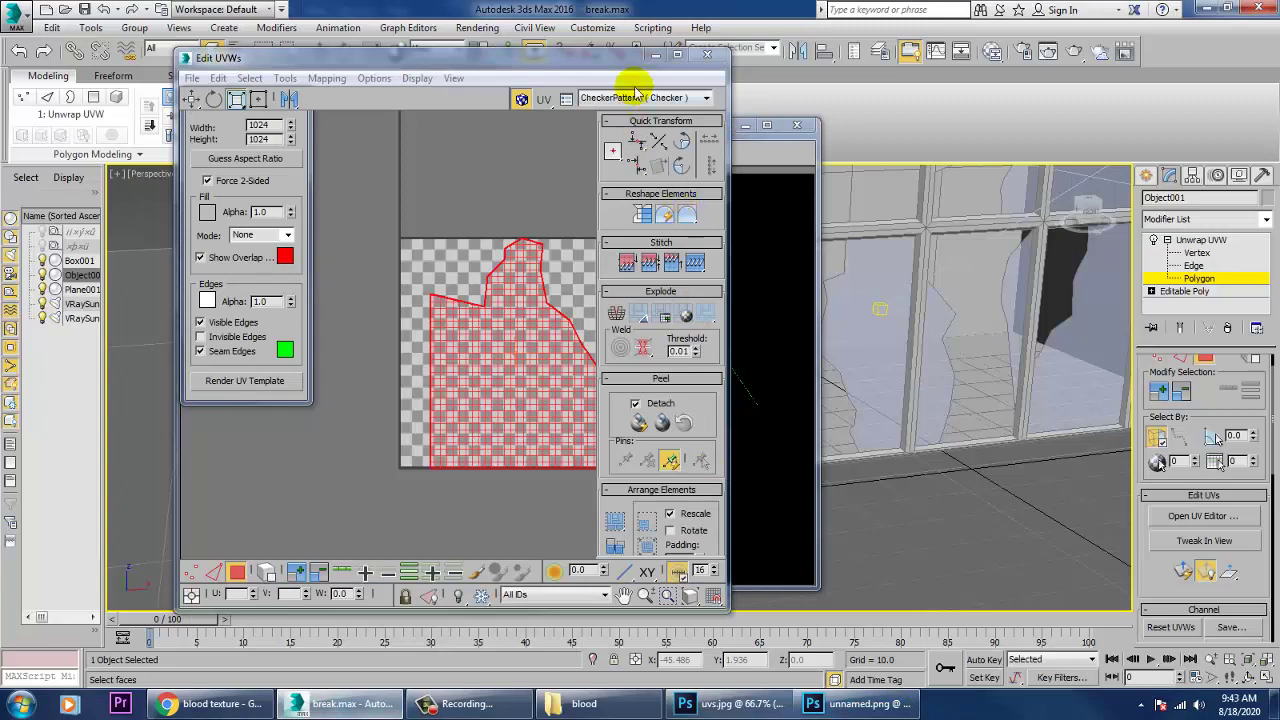
click(650, 54)
click(1176, 240)
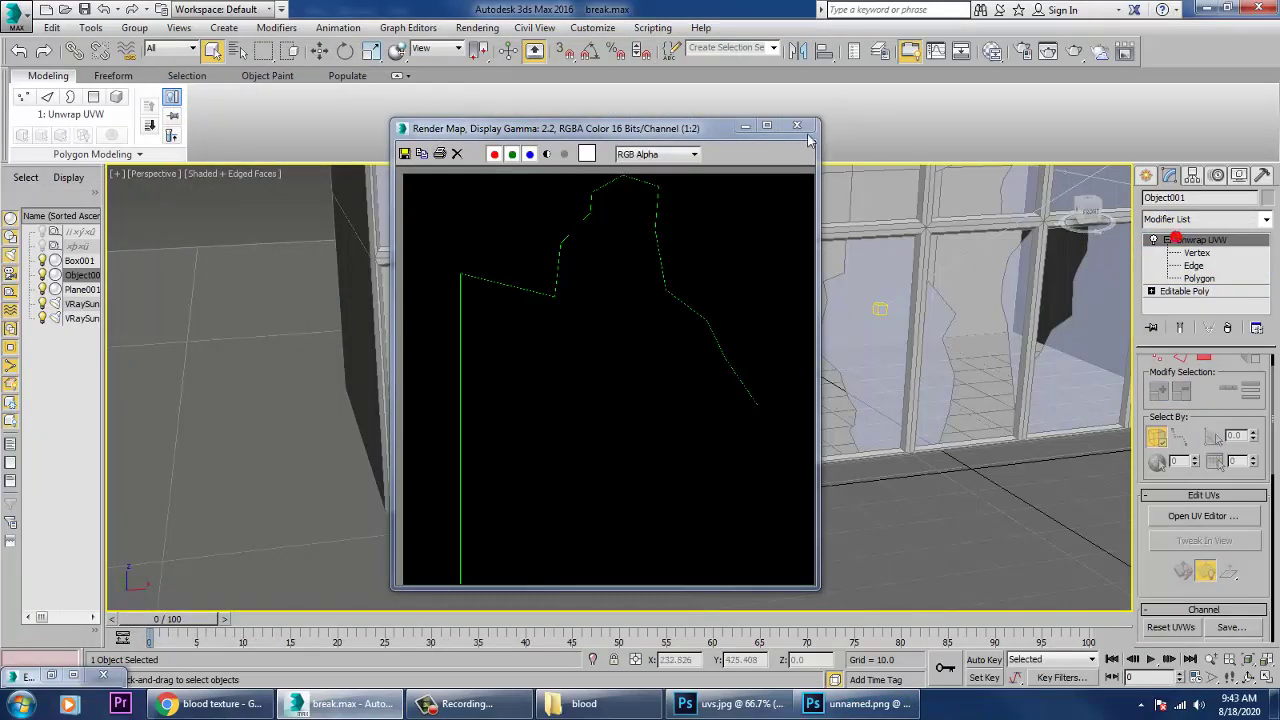
click(765, 128)
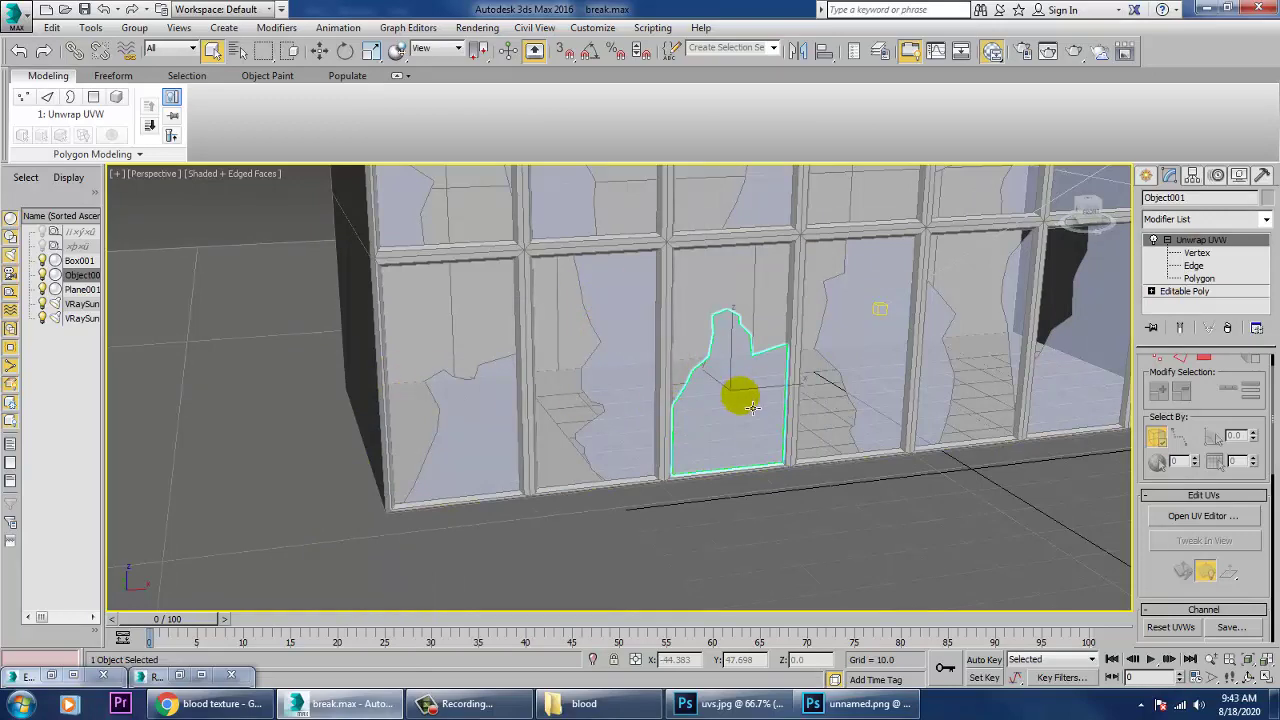
- Open the Slate Material Editor, add a new VRayMtl in an empty area of View1 and show its parameters
key(m)
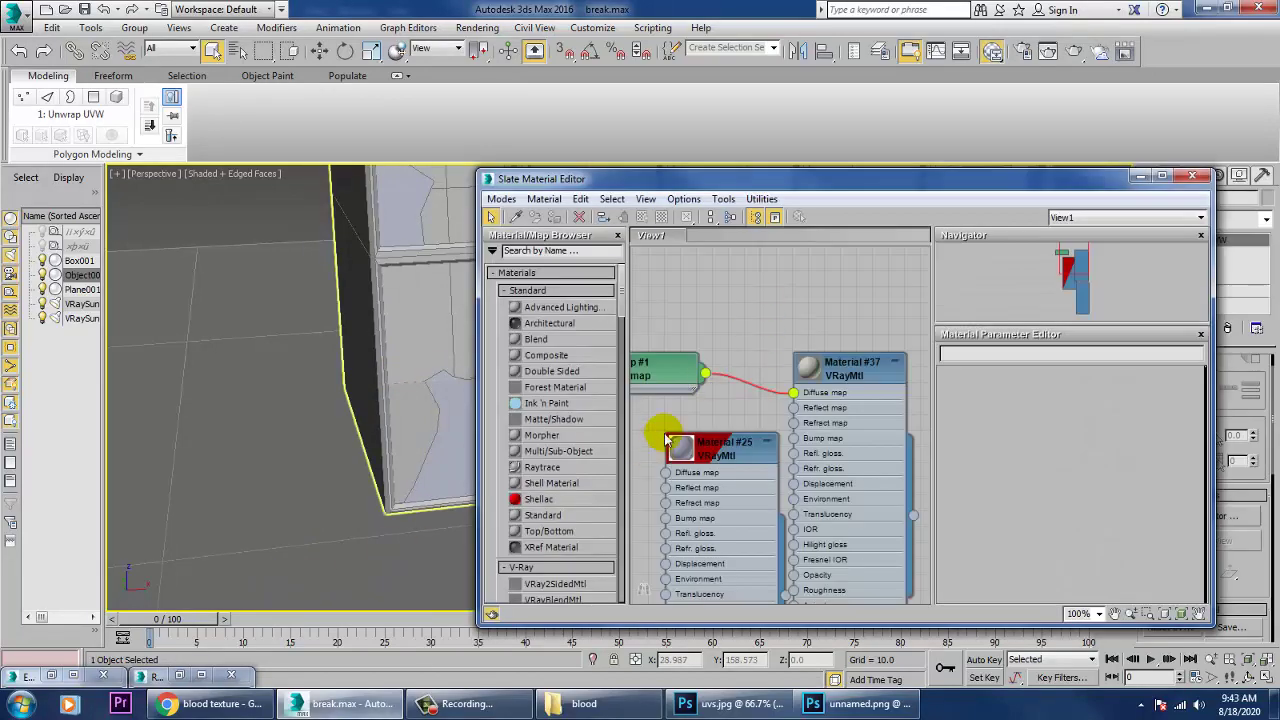
scroll(740, 400, down, 5)
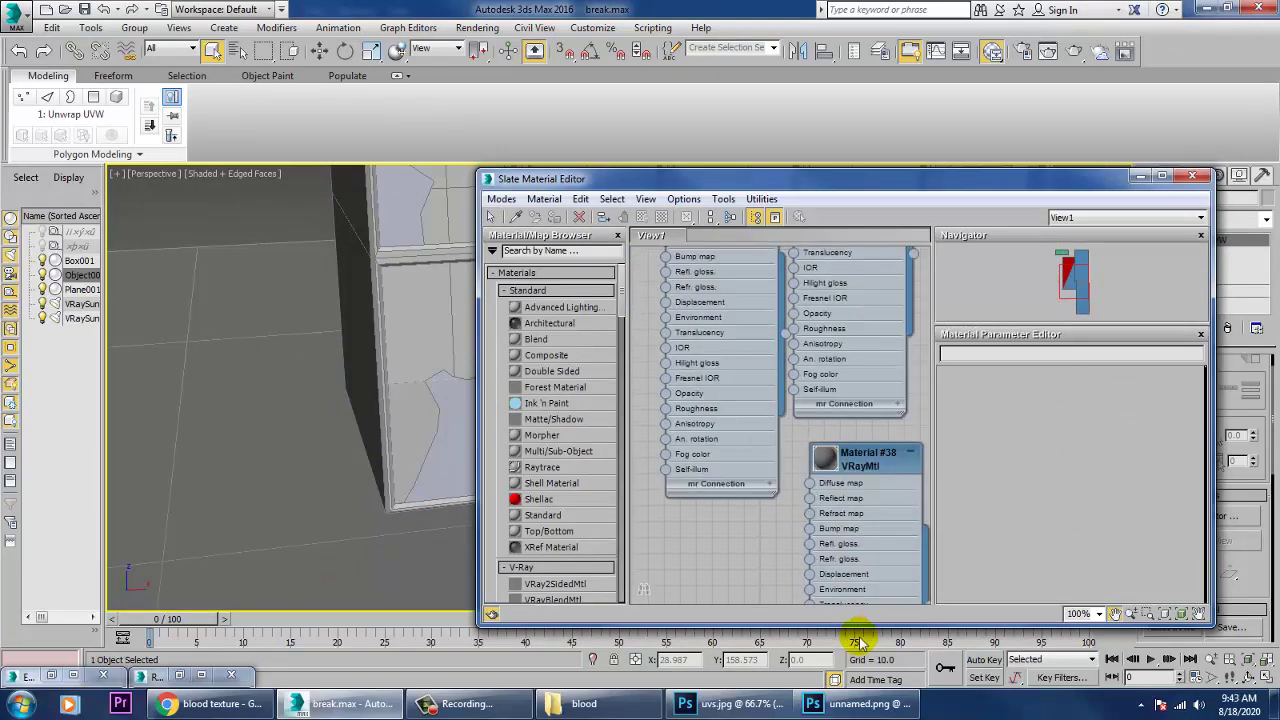
middle_drag(828, 447, 851, 577)
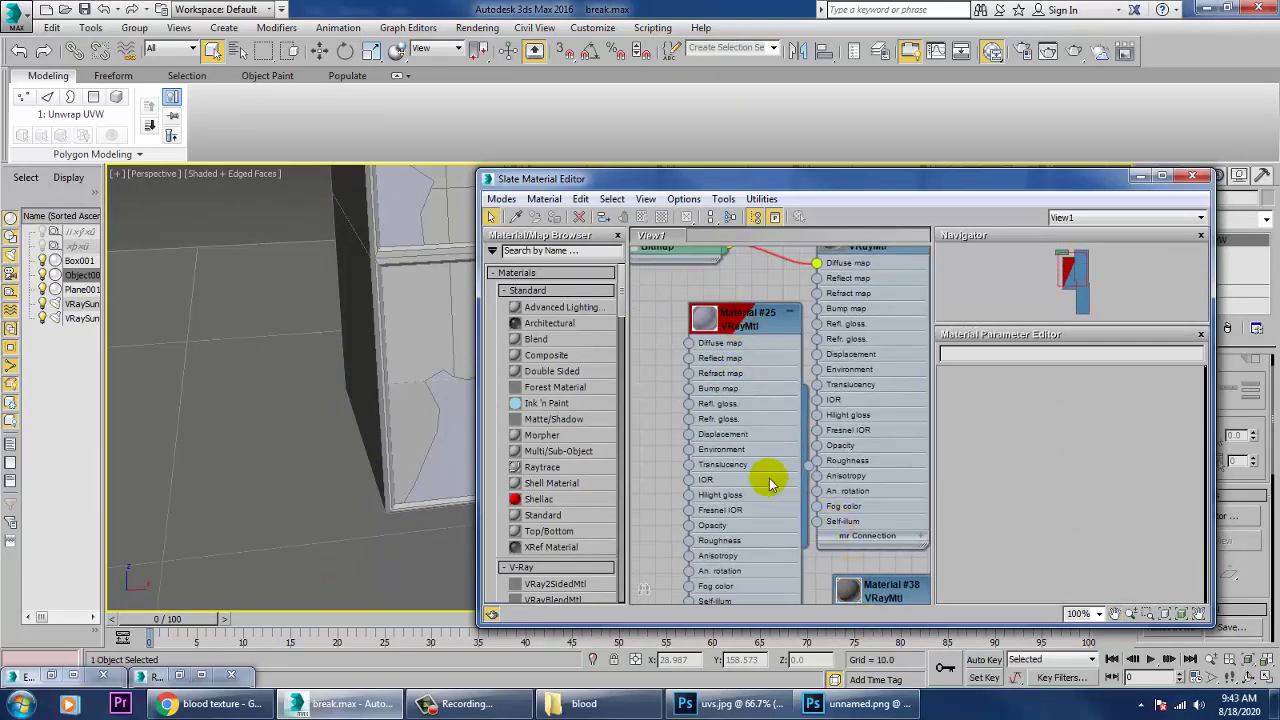
scroll(766, 480, down, 6)
middle_drag(770, 347, 770, 344)
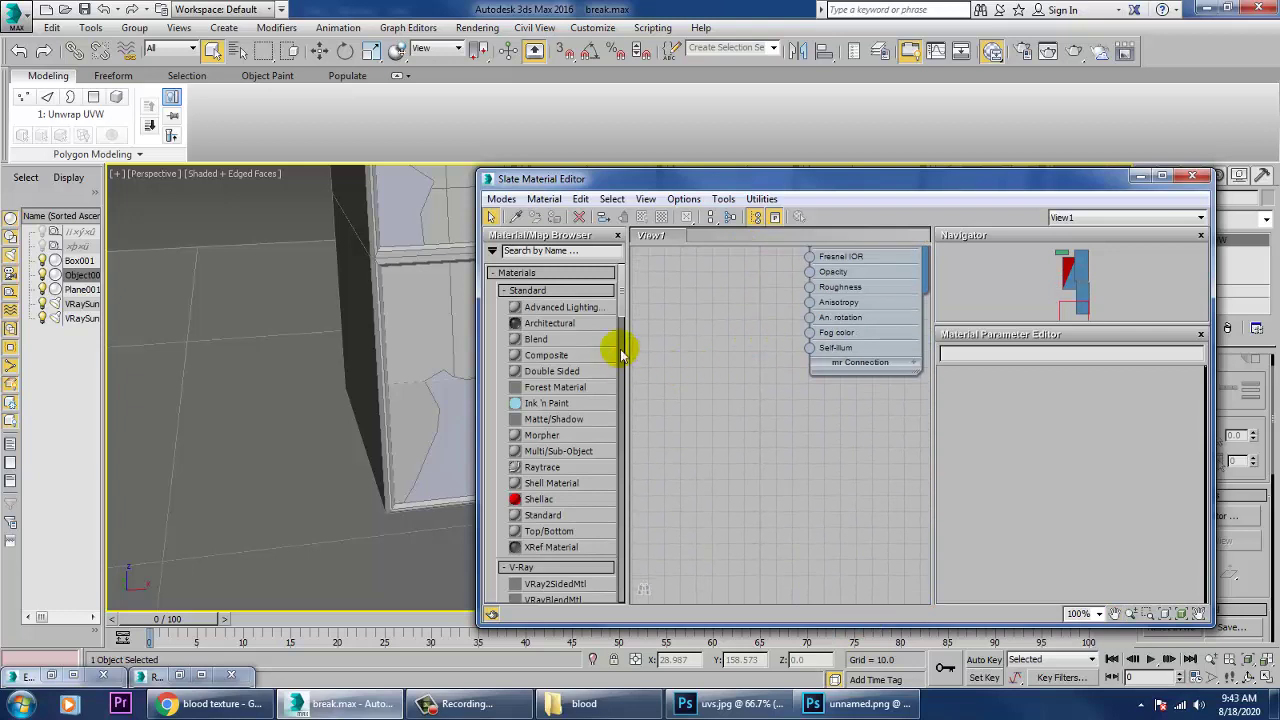
drag(624, 307, 620, 373)
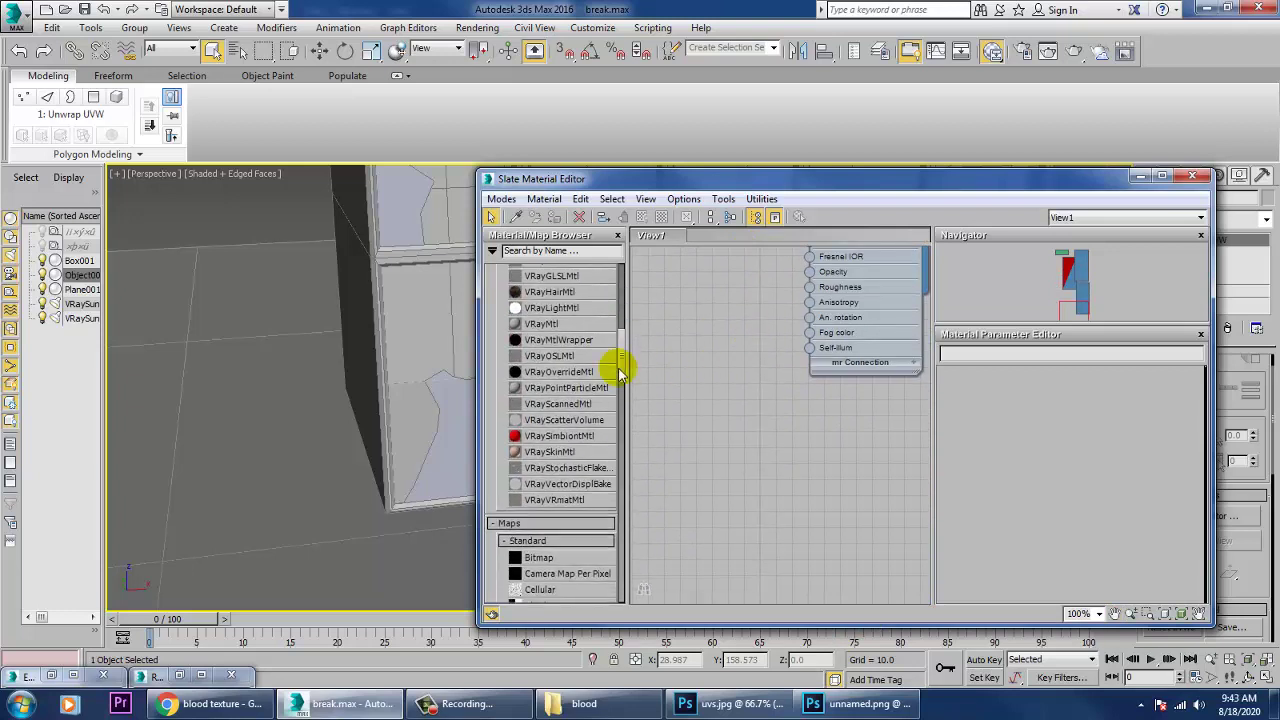
drag(725, 357, 725, 357)
double_click(720, 352)
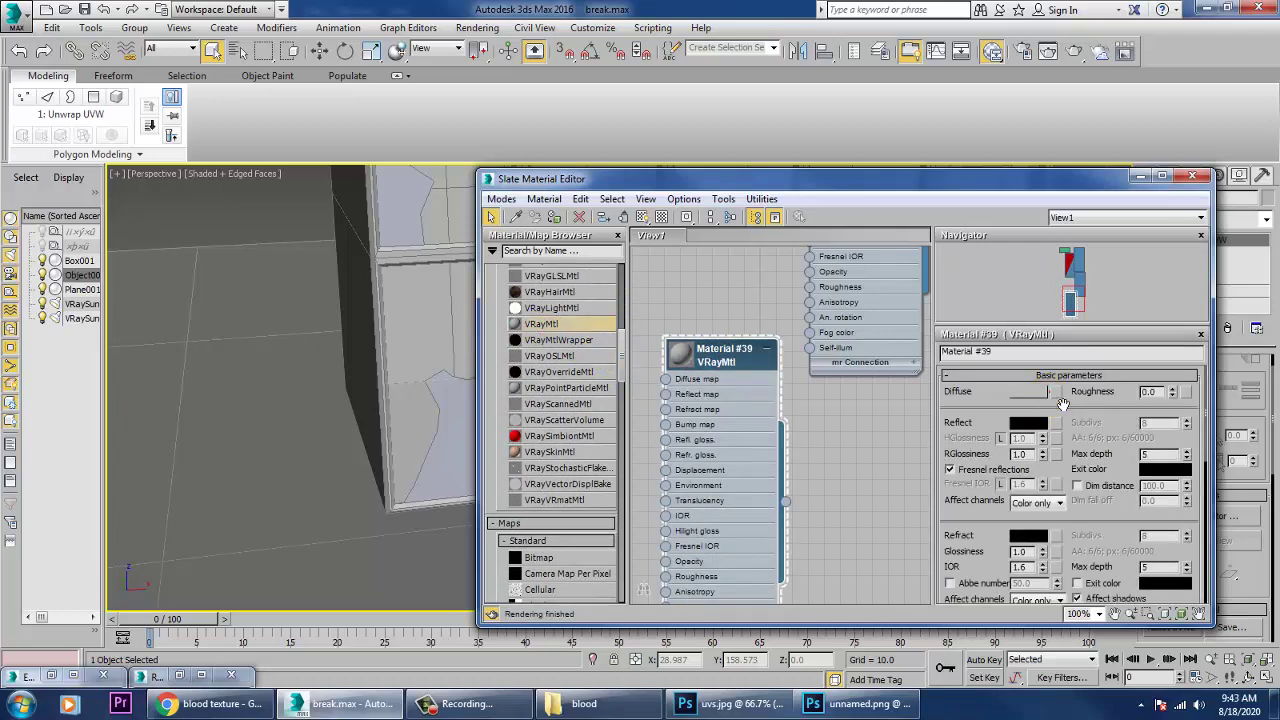
- Load the blood image from the Desktop's blood folder as a Bitmap in the new material's Diffuse map
click(1056, 391)
double_click(522, 163)
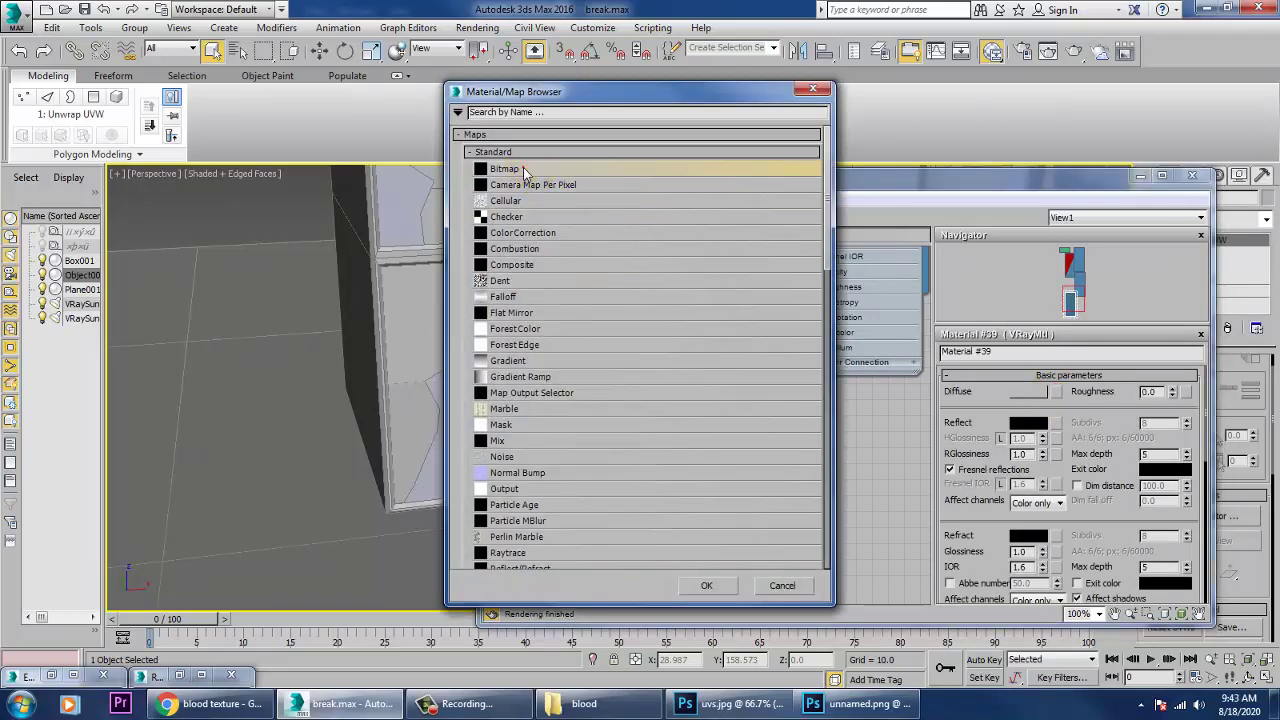
click(50, 160)
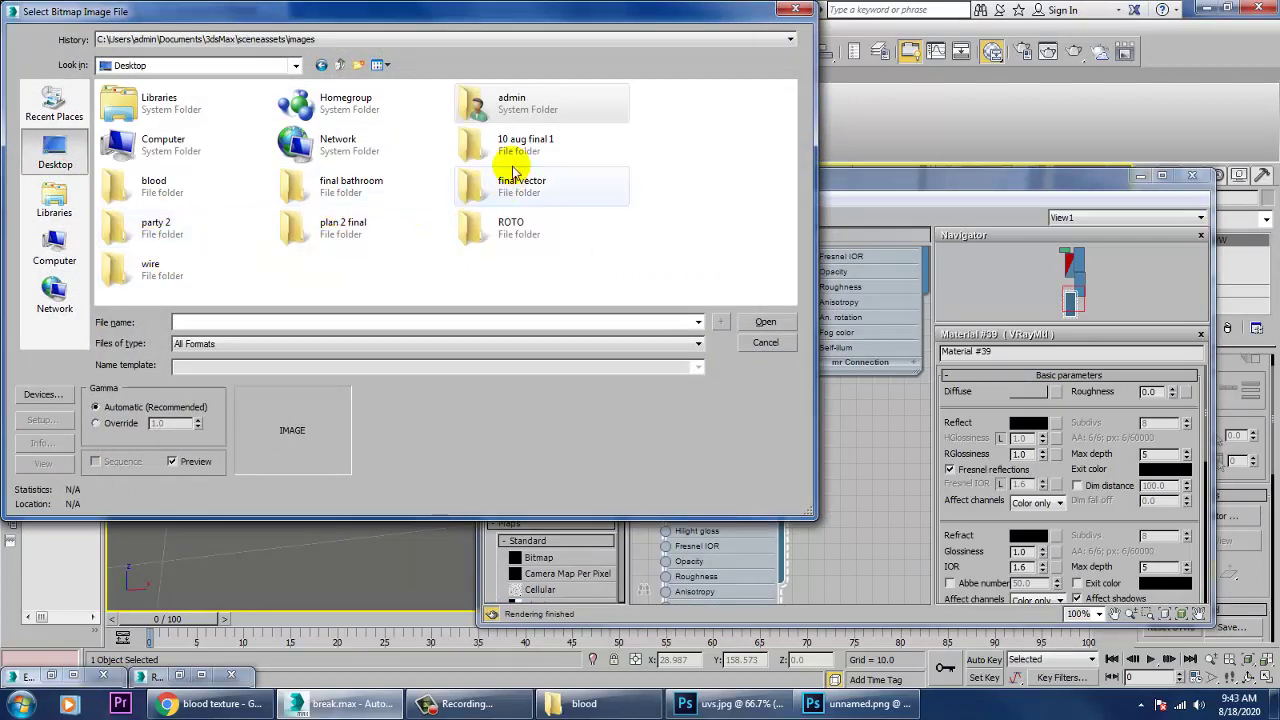
double_click(178, 194)
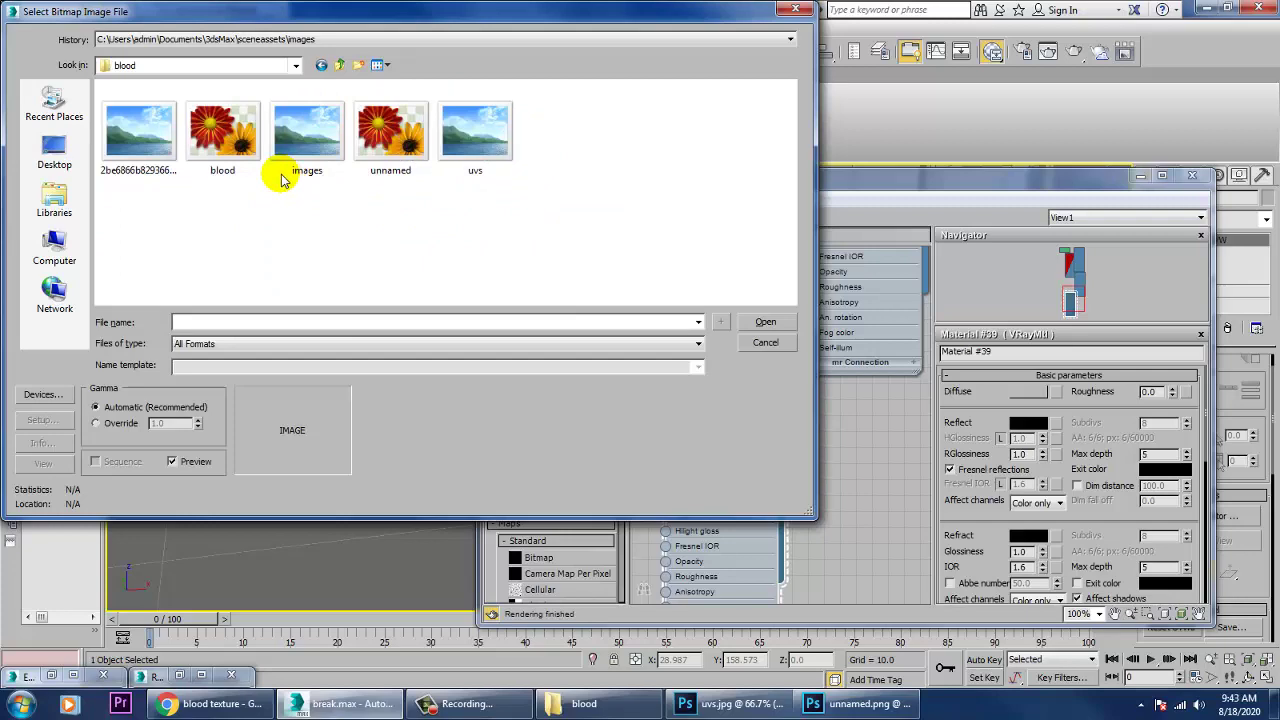
double_click(218, 128)
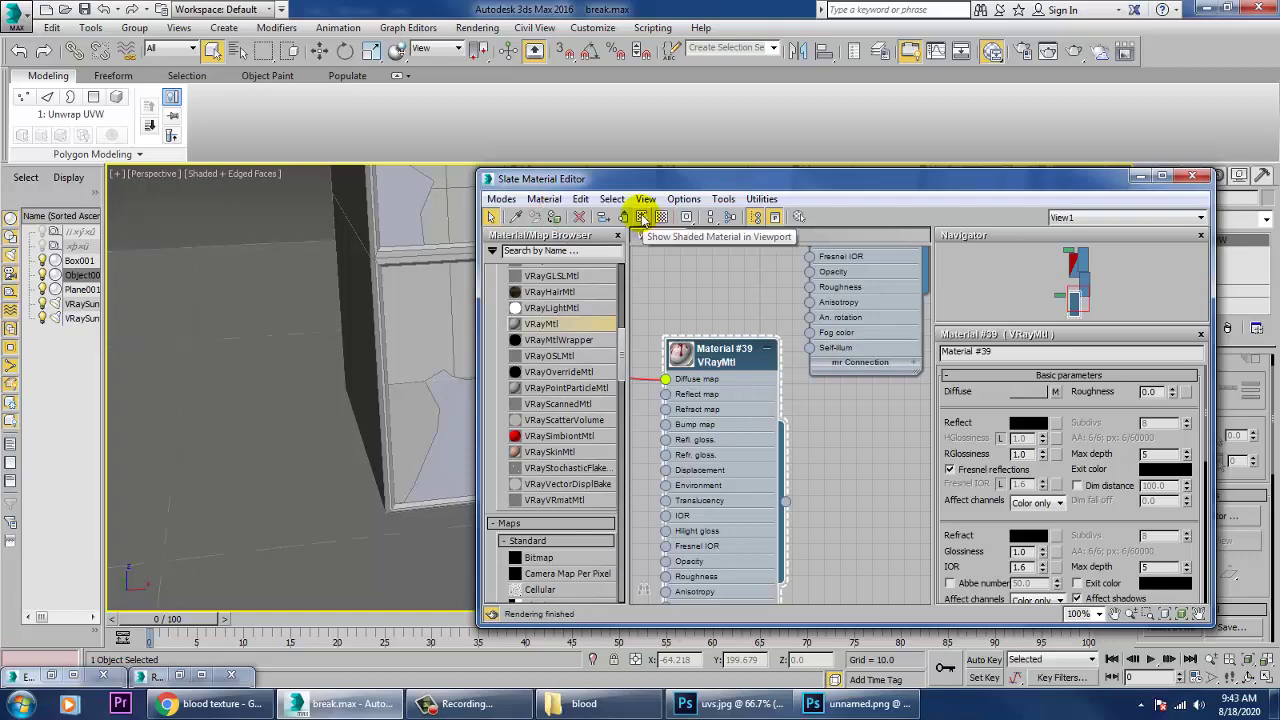
- Assign the blood material to the broken glass piece, show it shaded in the viewport and inspect it up close
drag(740, 178, 95, 358)
scroll(700, 424, up, 3)
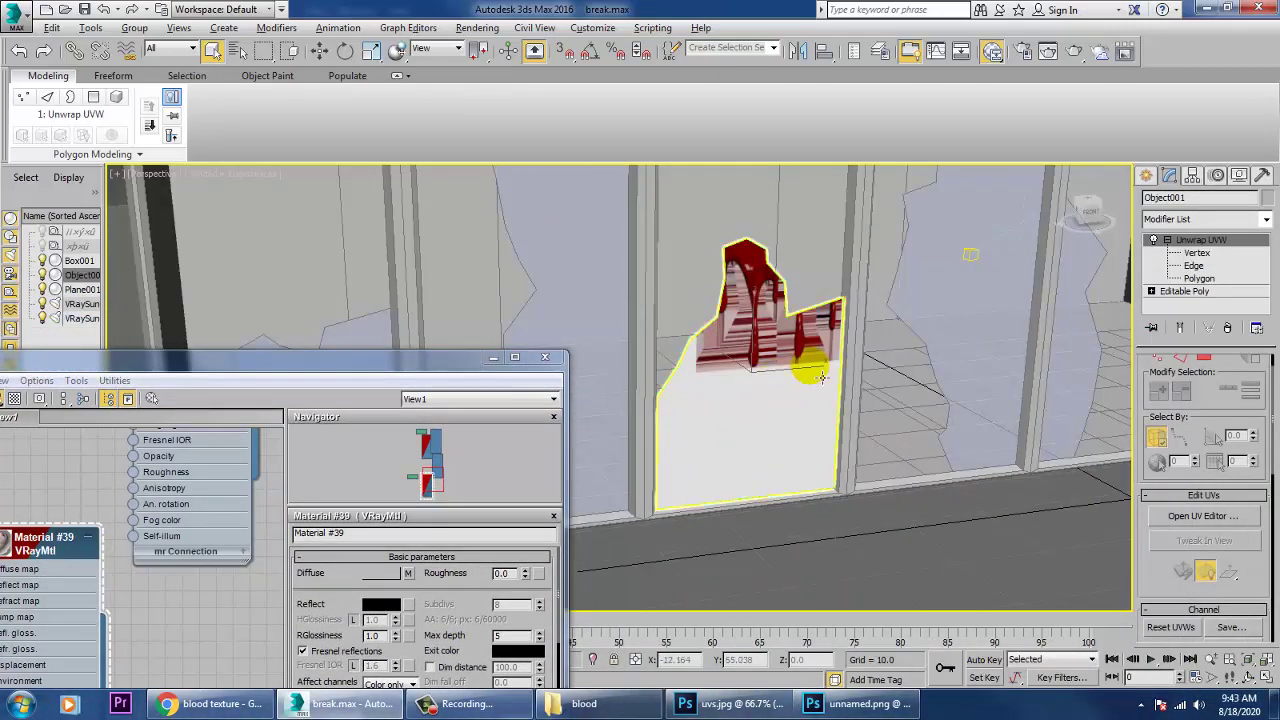
alt+middle_drag(820, 378, 849, 403)
scroll(812, 377, up, 5)
scroll(866, 362, down, 6)
scroll(848, 370, up, 4)
click(854, 391)
scroll(852, 398, down, 5)
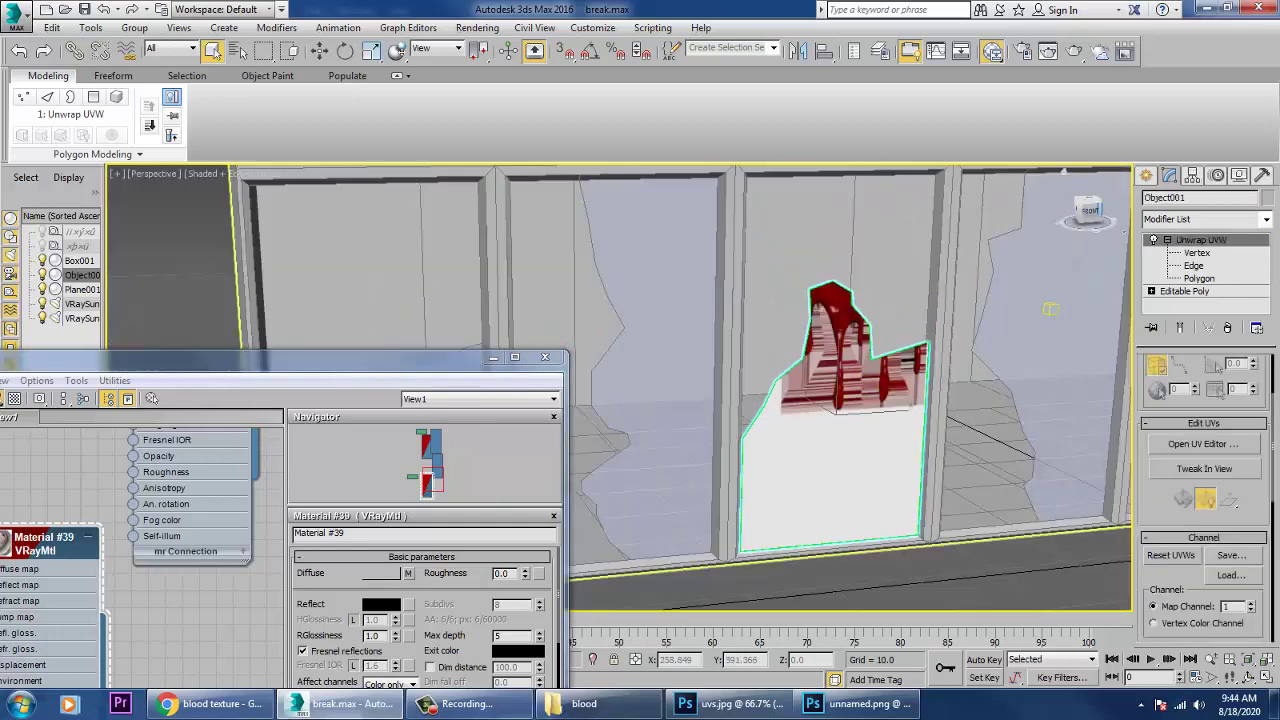
- Add a UVW Map modifier with Box mapping to the broken glass piece and check the texture placement
click(1266, 219)
key(u)
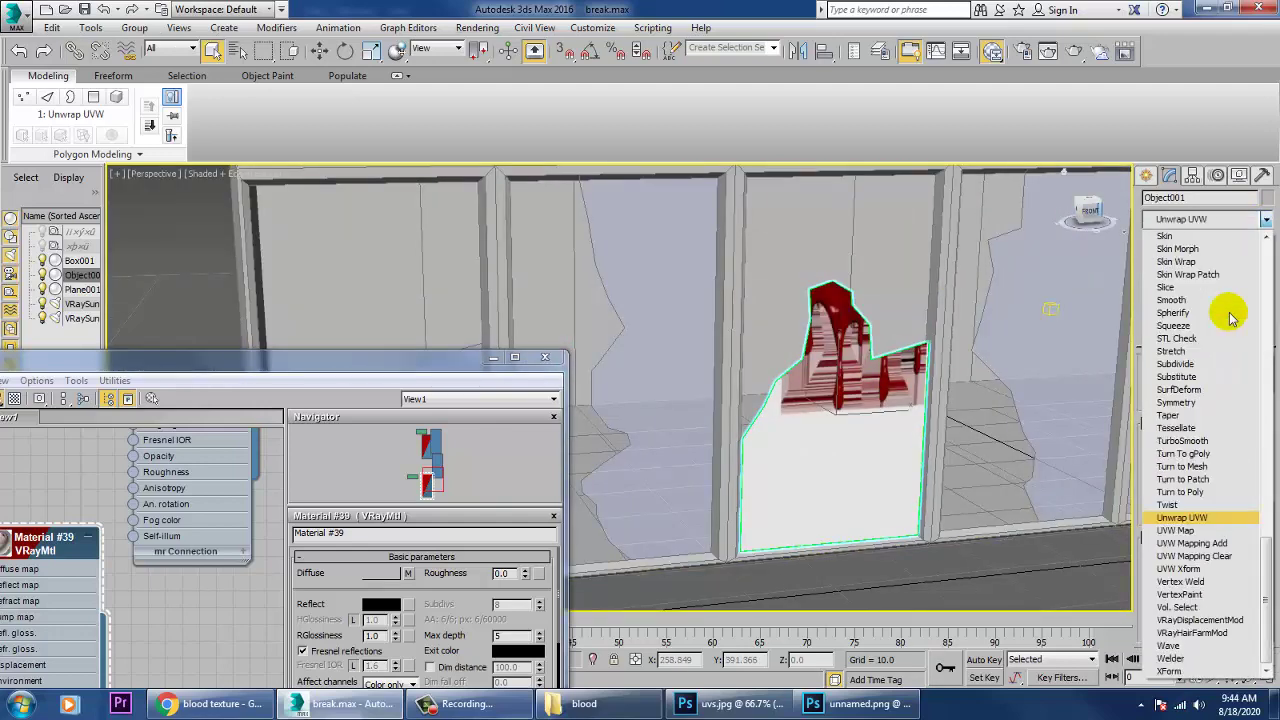
click(1185, 532)
click(1185, 531)
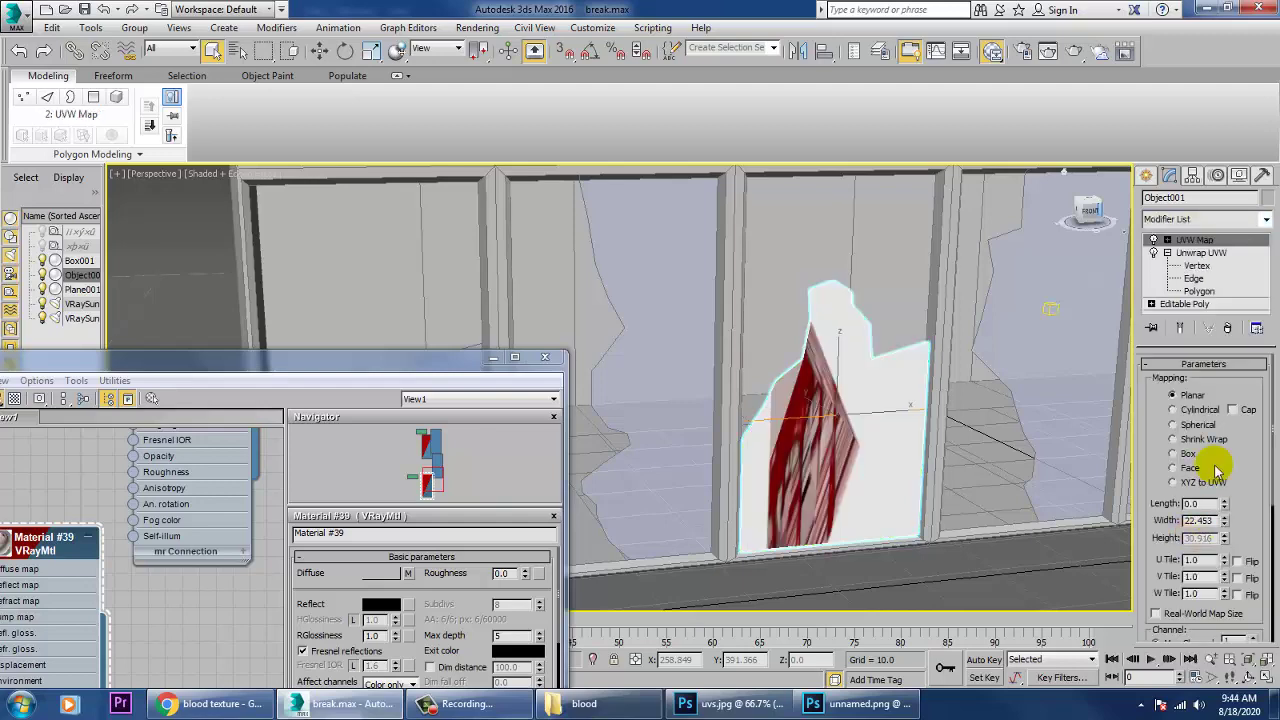
click(1187, 455)
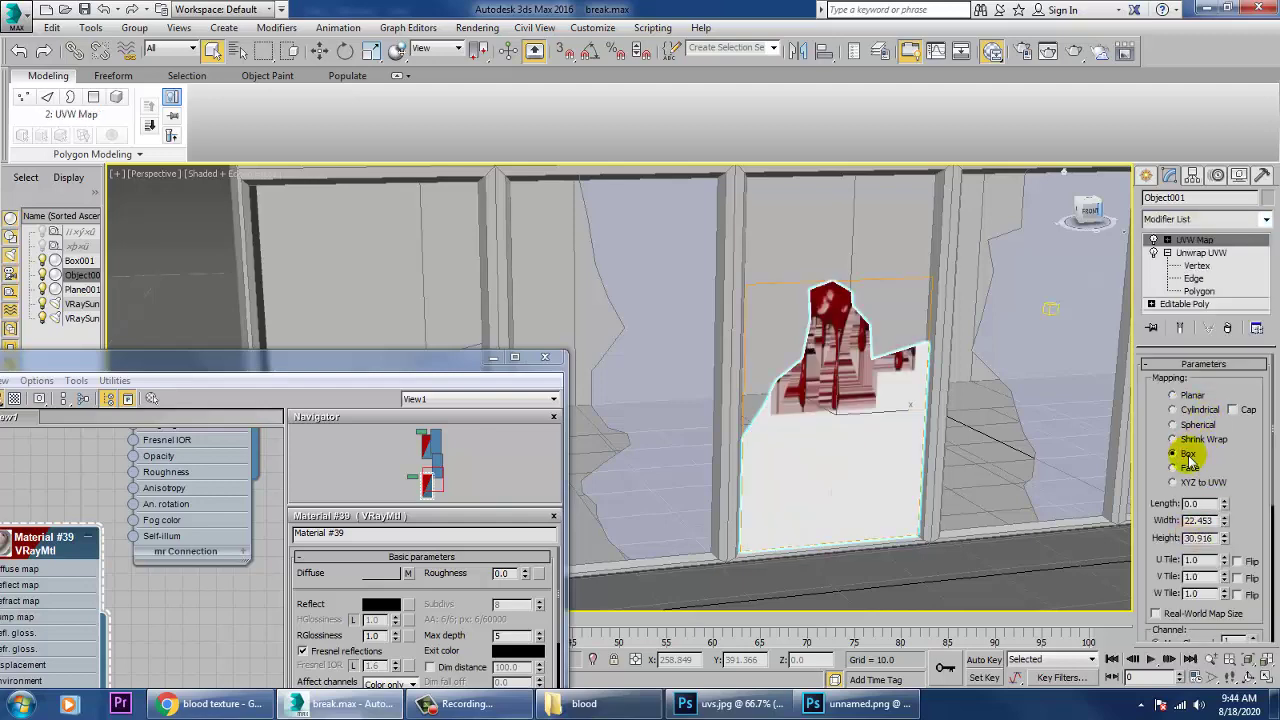
scroll(894, 400, up, 5)
scroll(866, 394, down, 5)
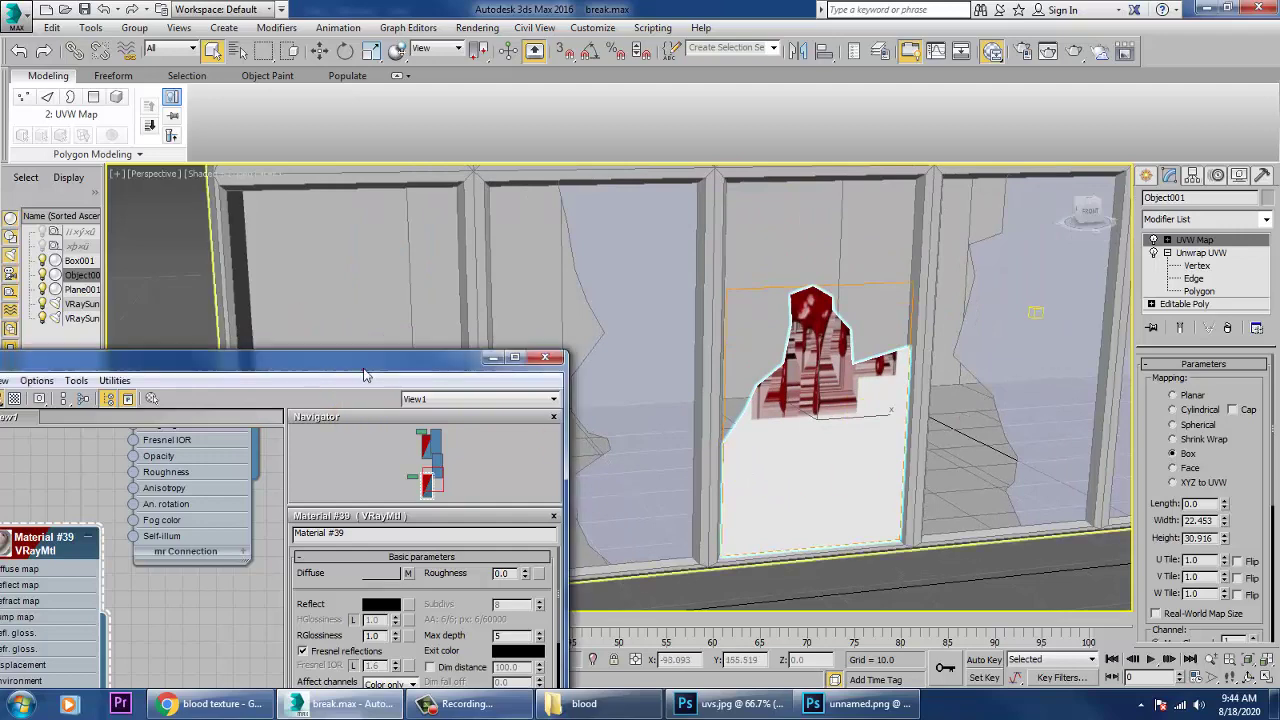
drag(310, 357, 403, 180)
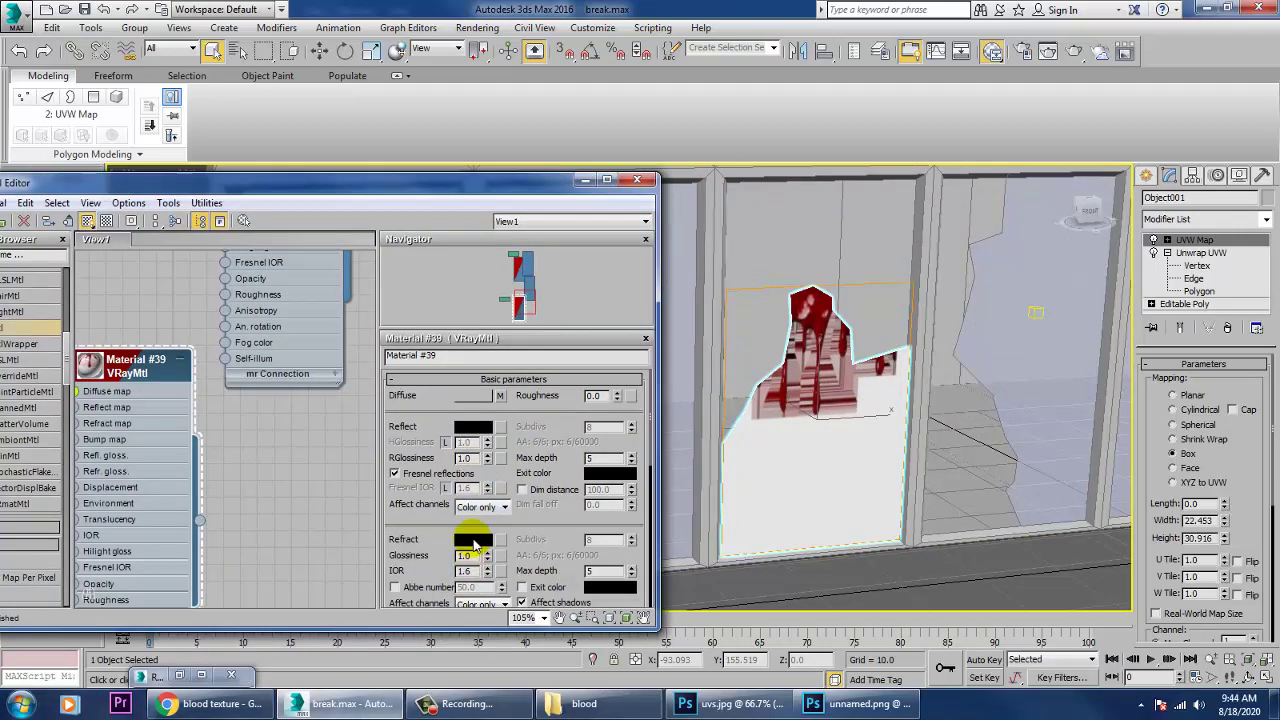
click(474, 541)
drag(467, 156, 472, 108)
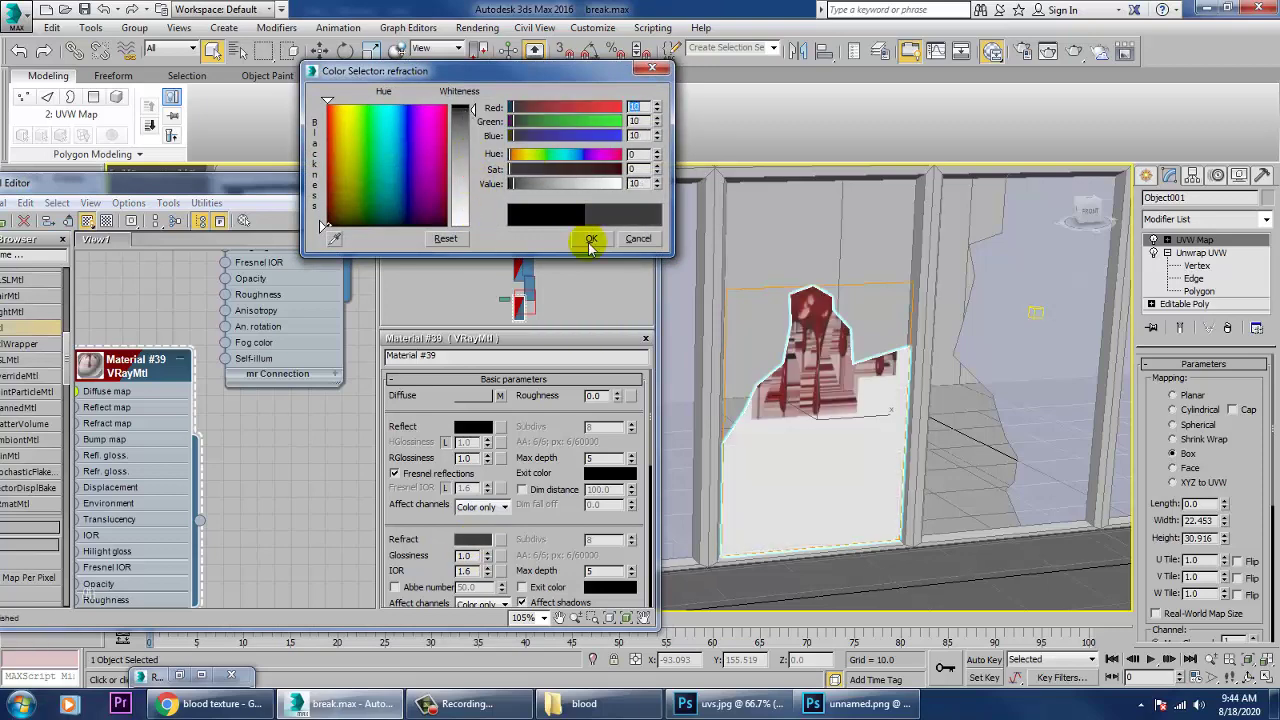
click(638, 240)
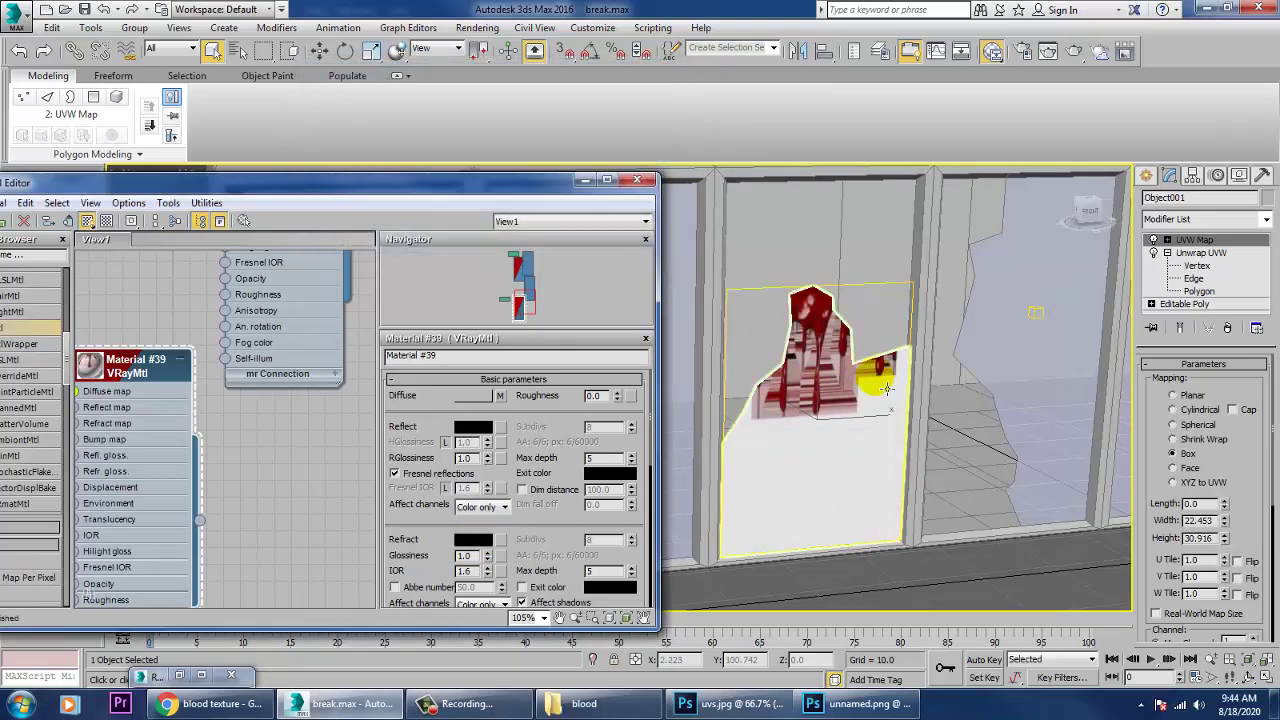
- Switch to Photoshop, close unnamed.png without saving, and in uvs.jpg show Layer 0 while hiding the blood drips on Layer 2
alt+middle_drag(1025, 373, 845, 497)
scroll(837, 386, up, 3)
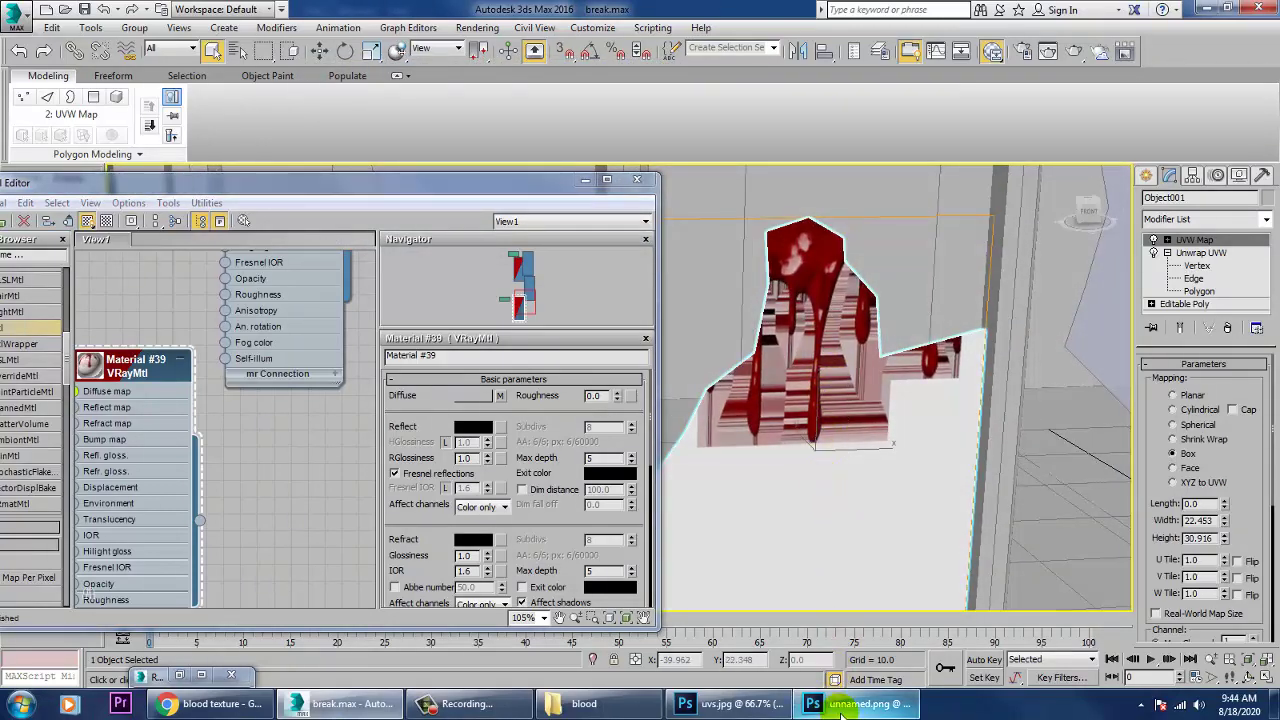
mouse_move(840, 708)
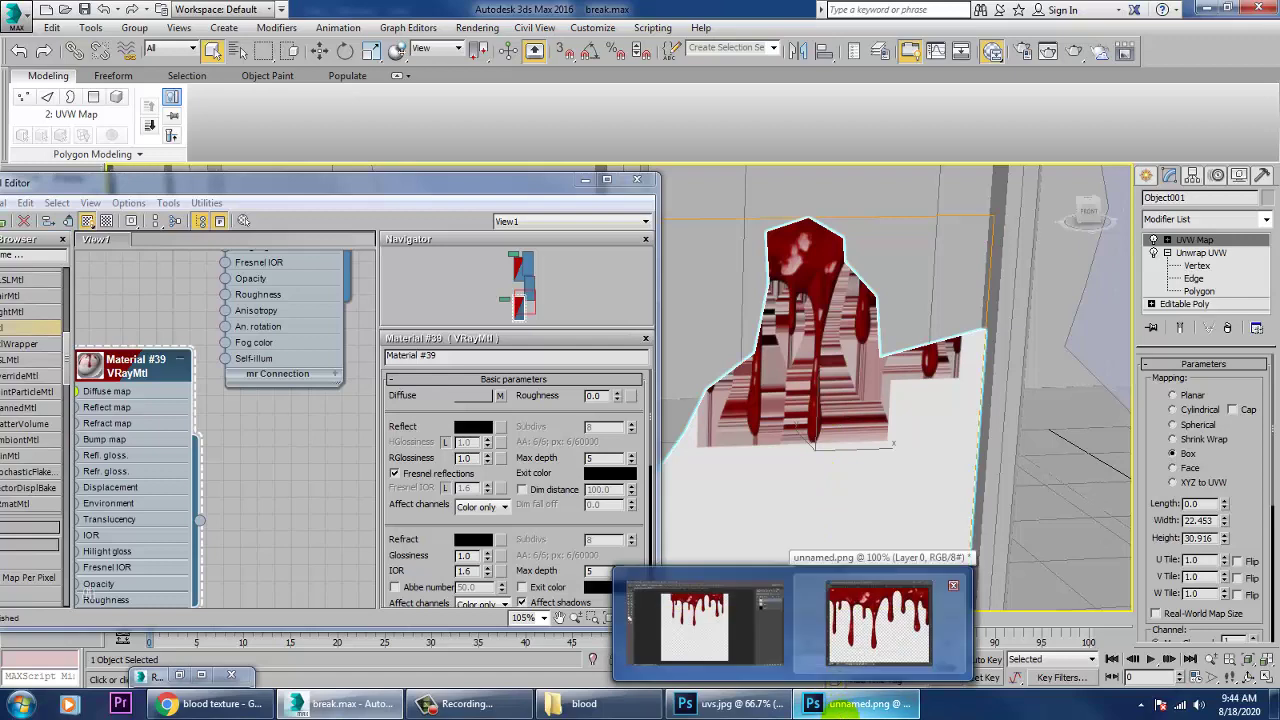
click(878, 625)
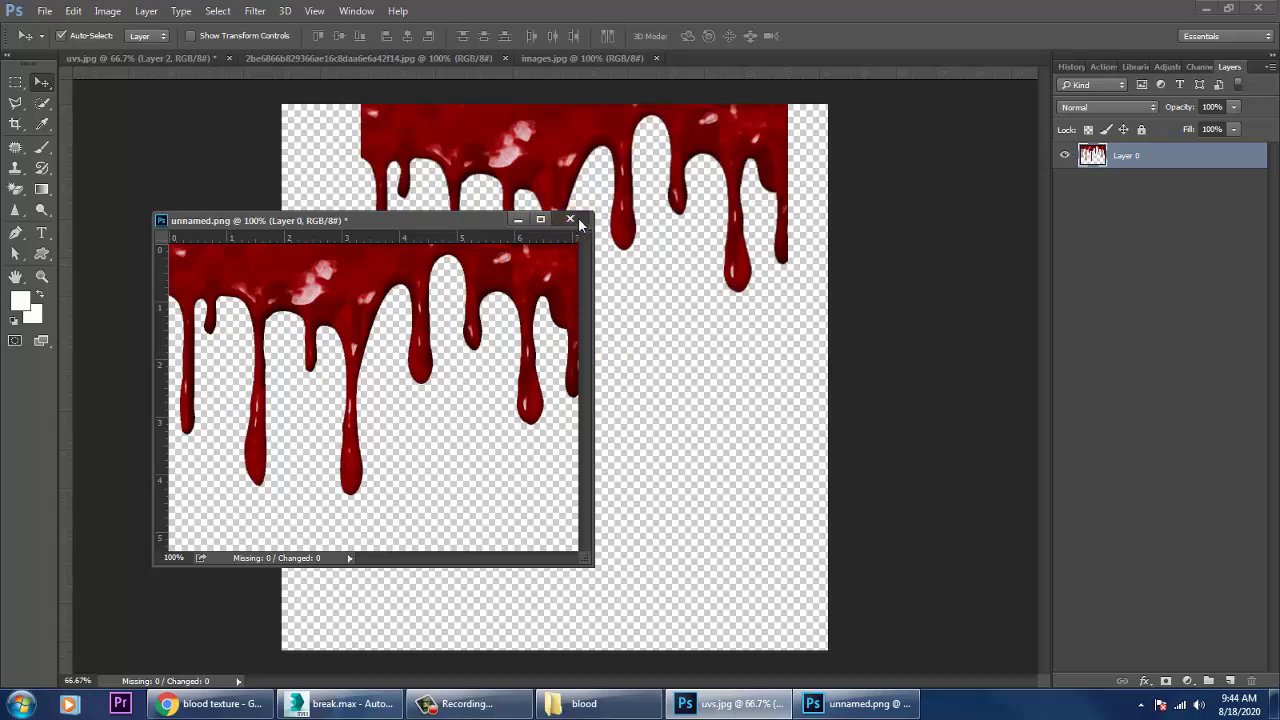
click(571, 220)
click(649, 280)
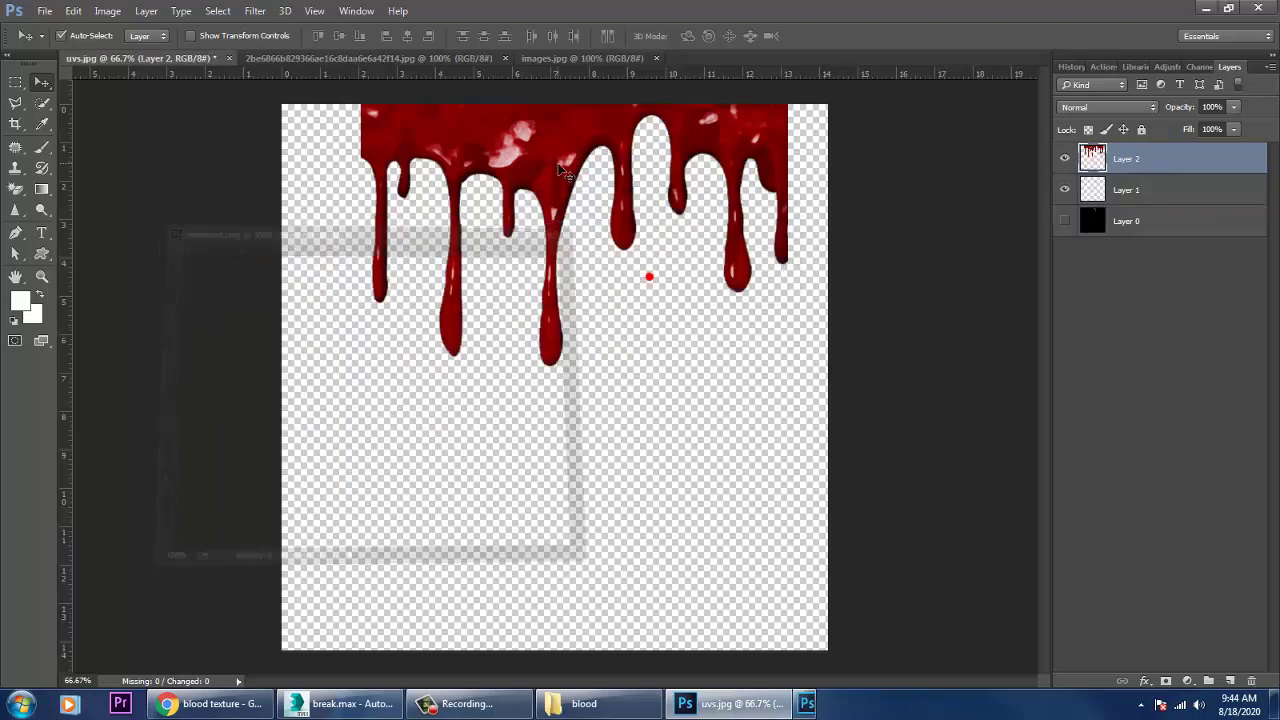
click(1065, 221)
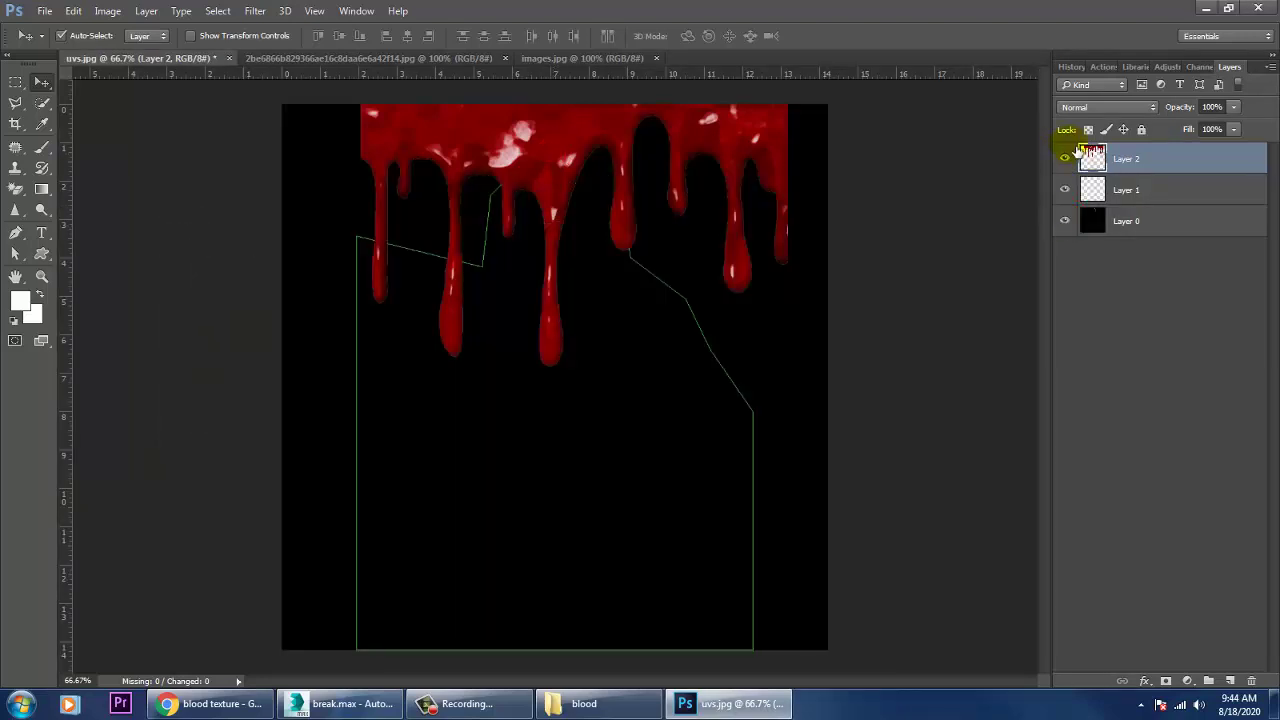
click(1064, 157)
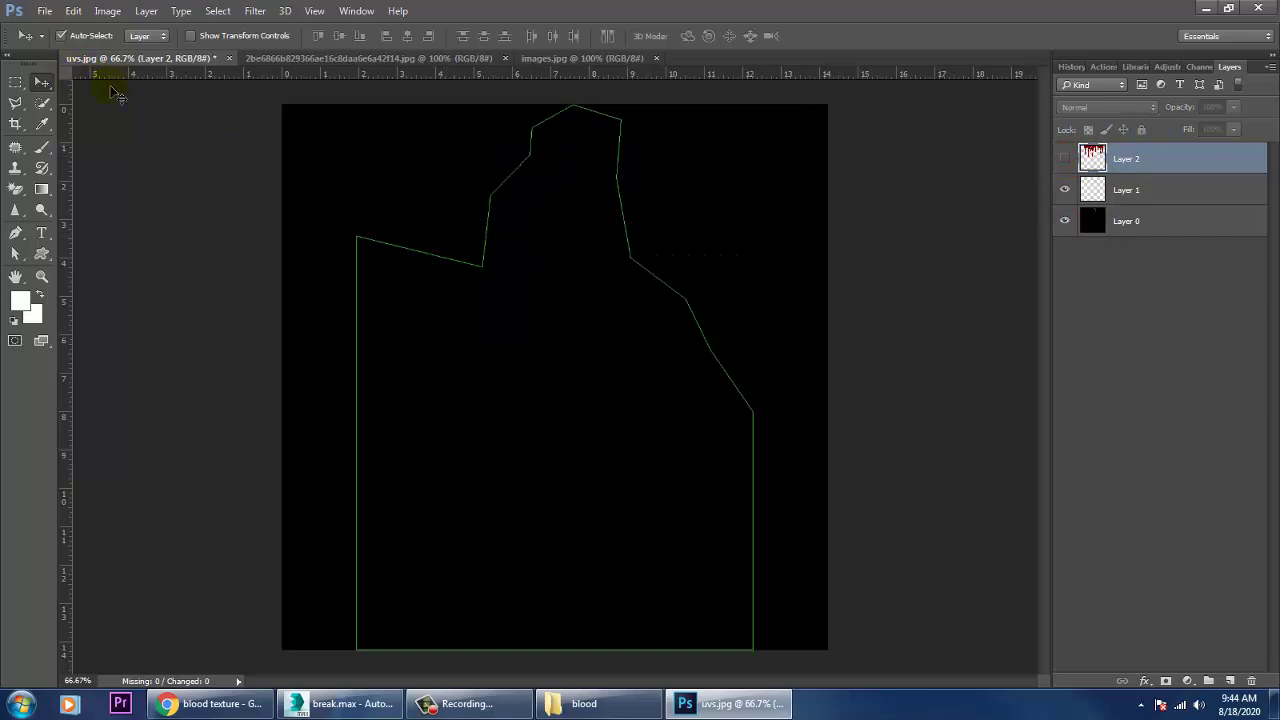
- Convert the locked Background of images.jpg into a regular layer named Layer 0
click(519, 58)
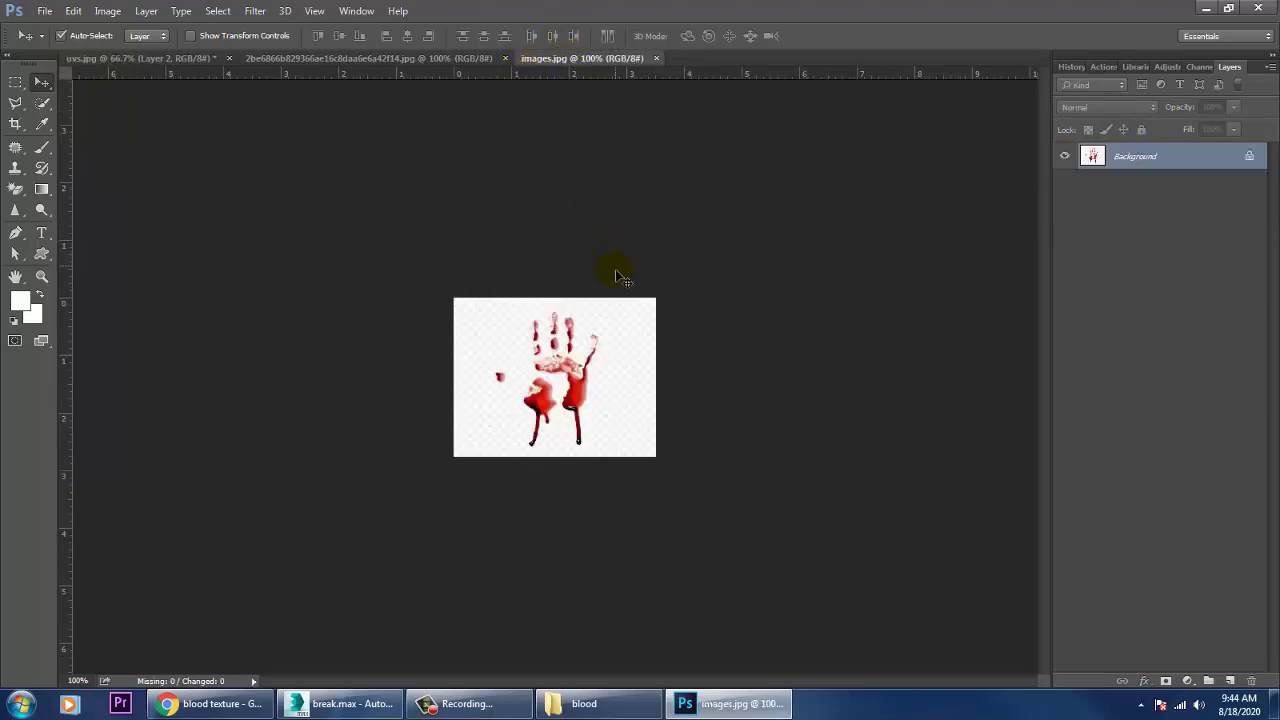
drag(560, 310, 551, 343)
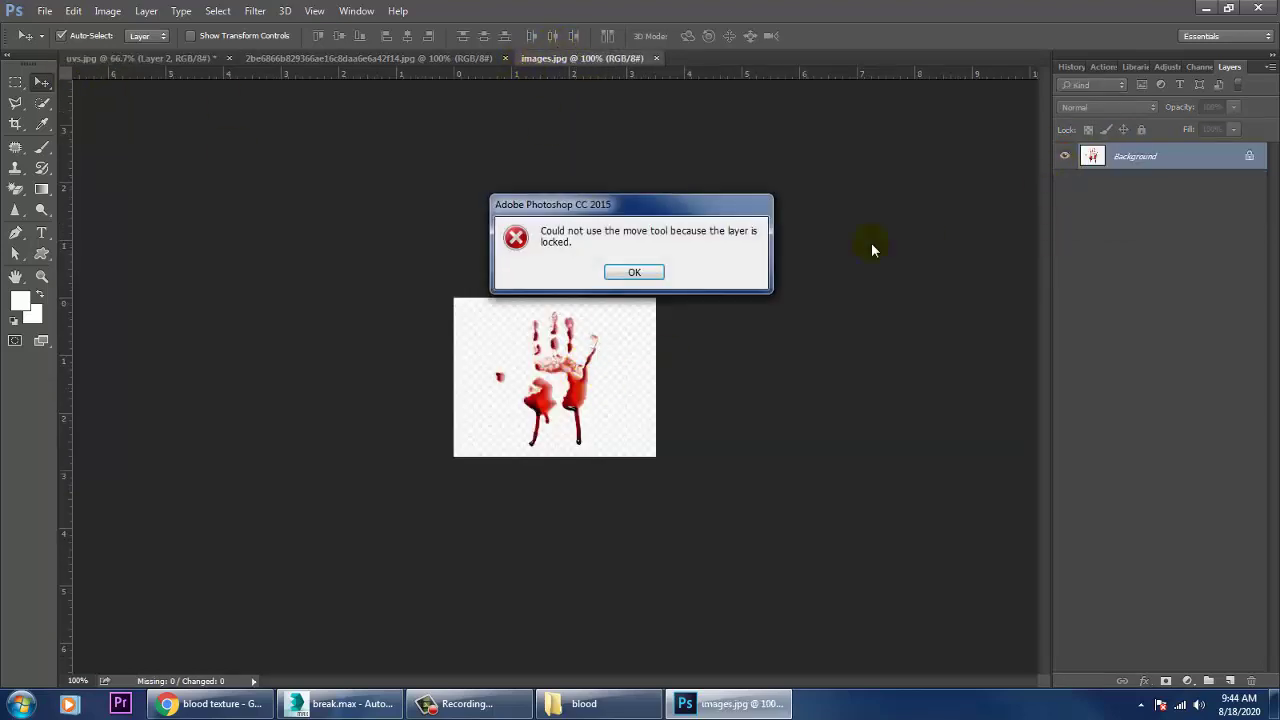
click(631, 272)
double_click(1156, 158)
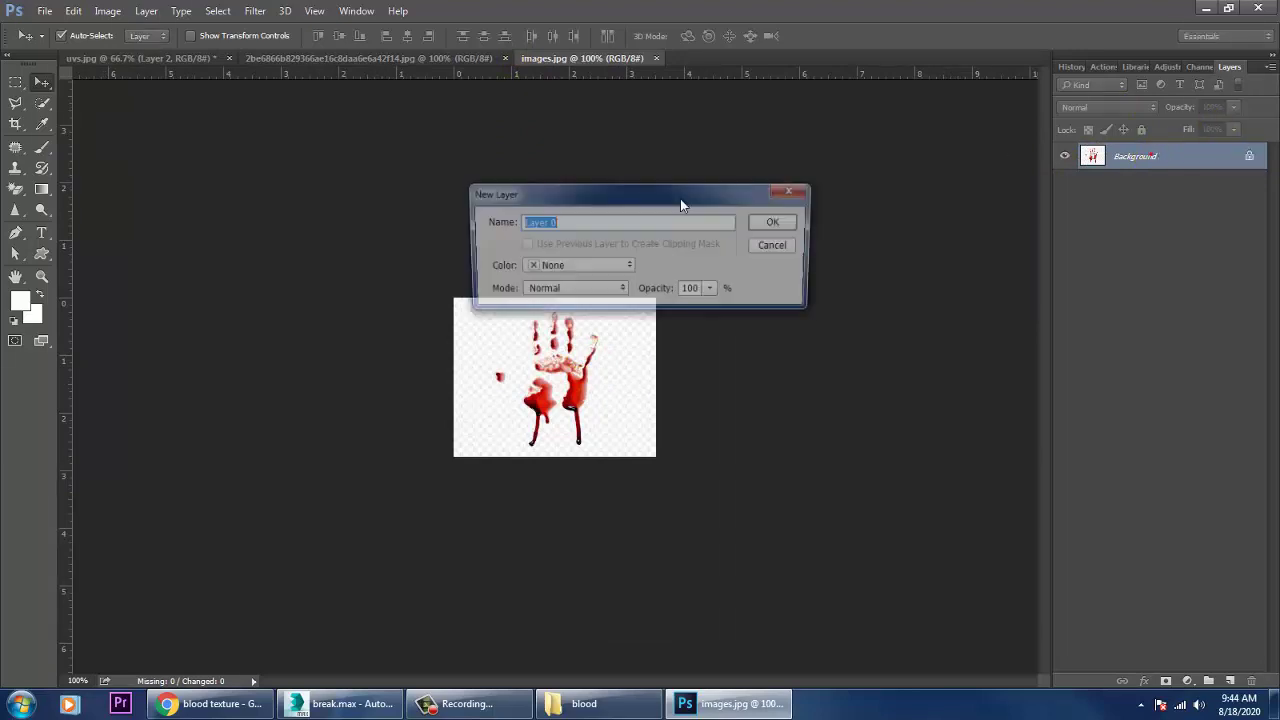
click(772, 222)
- Erase the checkered background around the bloody handprint with the Magic Eraser at tolerance 50
drag(588, 388, 608, 420)
key(ctrl+plus)
key(ctrl+plus)
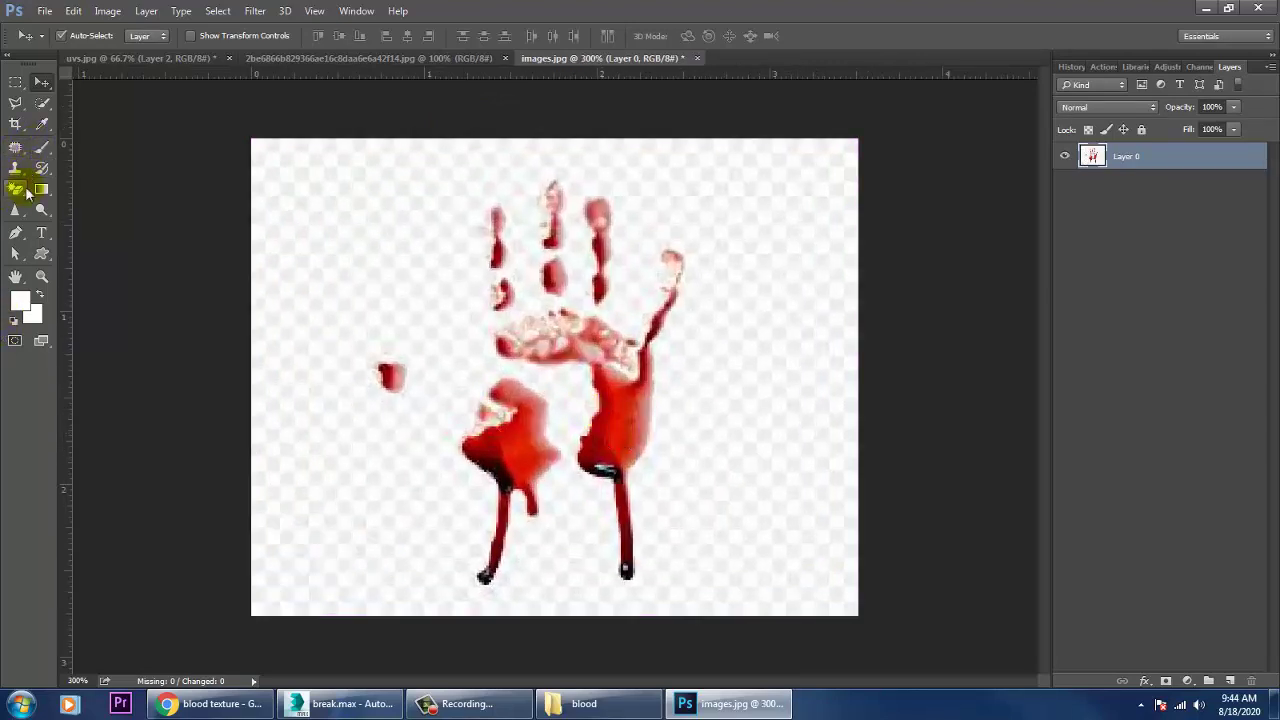
click(16, 190)
click(440, 334)
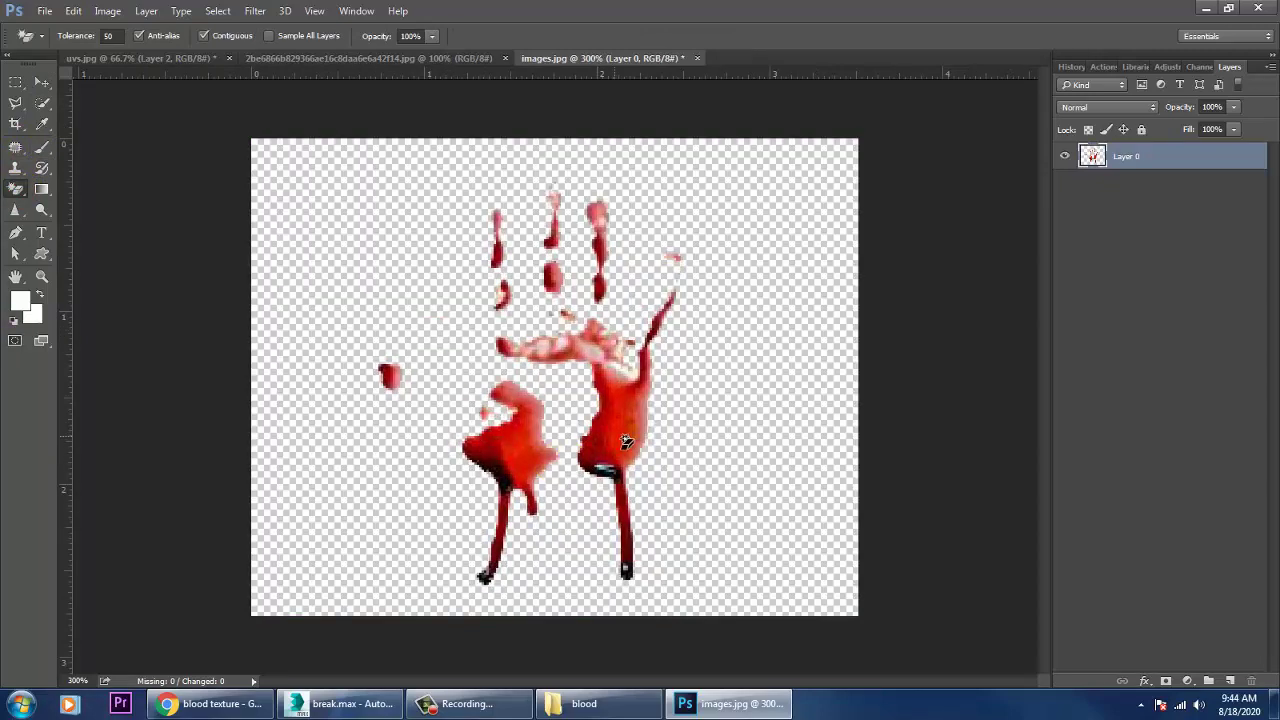
- Copy the handprint into uvs.jpg, enlarge it proportionally and position it in the middle of the glass outline
click(42, 82)
drag(613, 440, 605, 484)
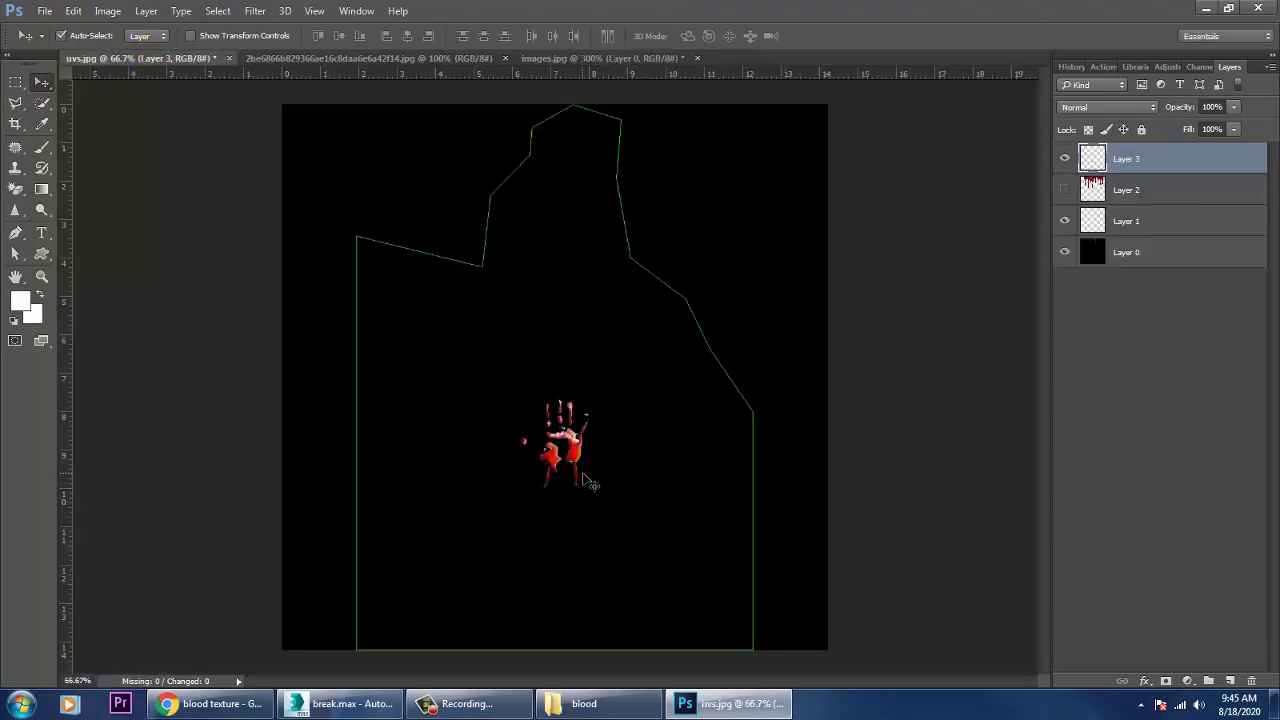
key(ctrl+t)
shift+drag(599, 492, 684, 578)
key(Return)
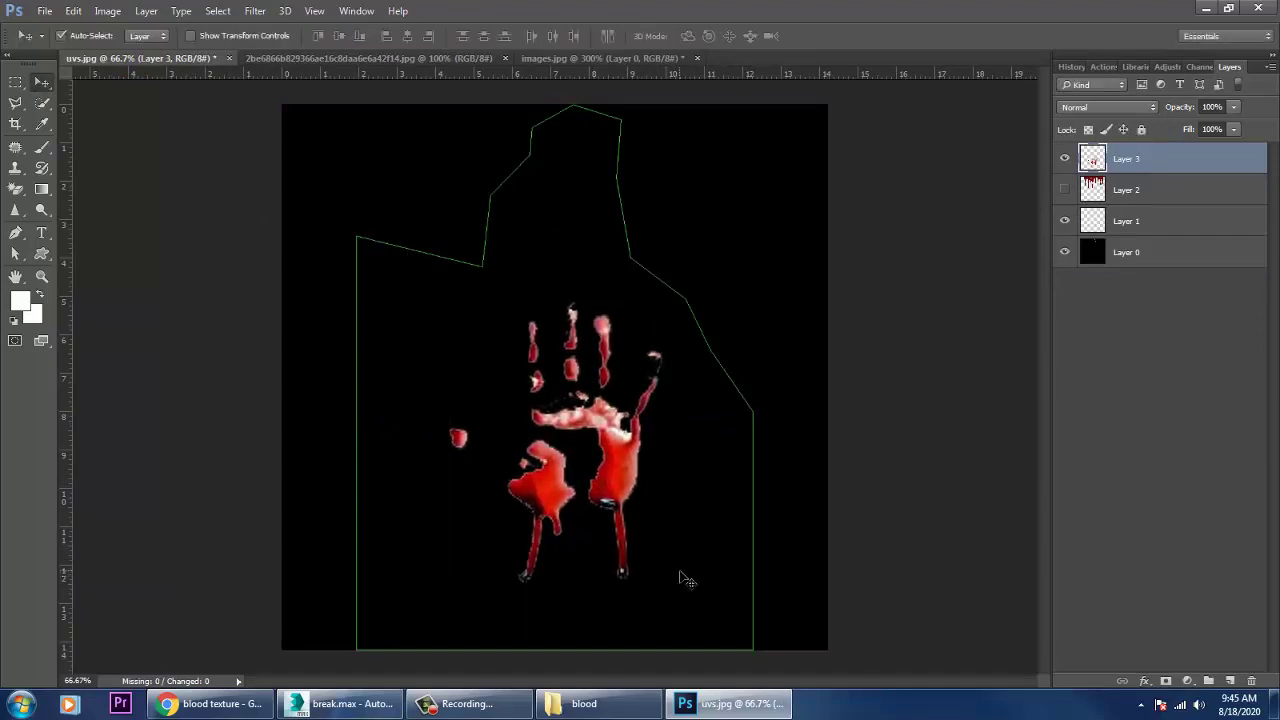
drag(655, 451, 643, 451)
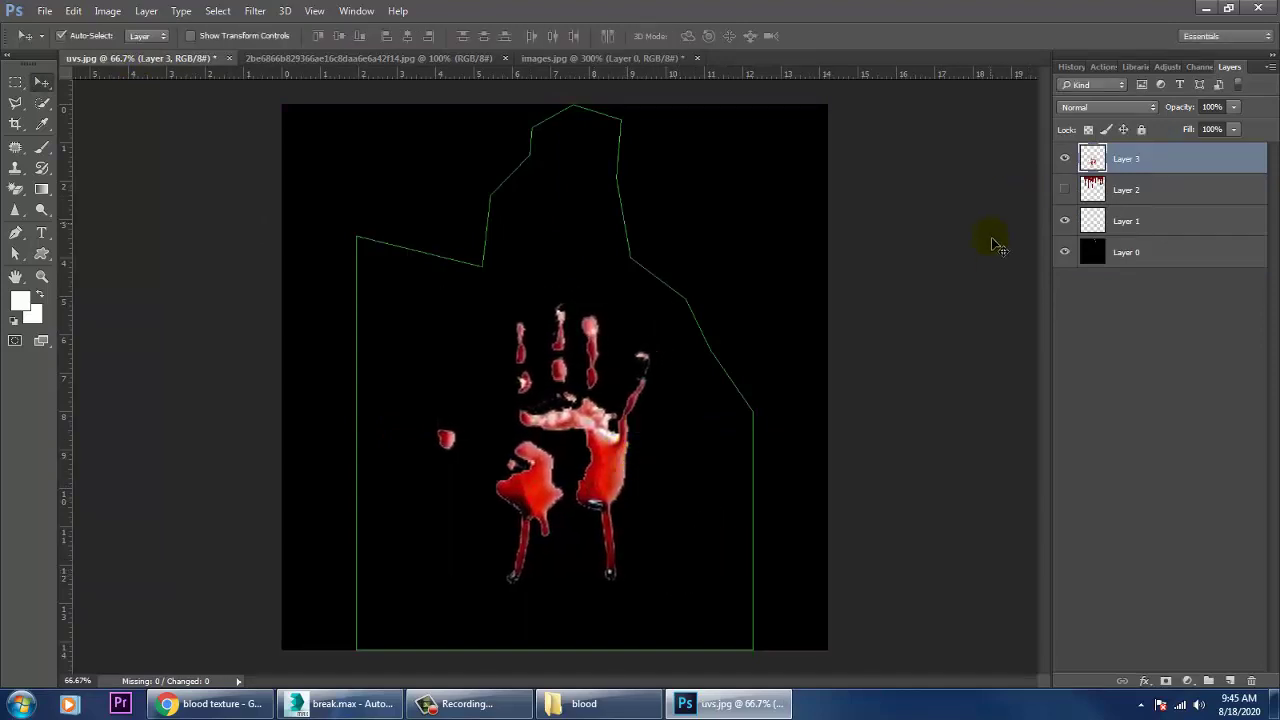
- Hide the black Layer 0 and save the handprint image in Photoshop format as "blood 1" in the blood folder
click(1065, 253)
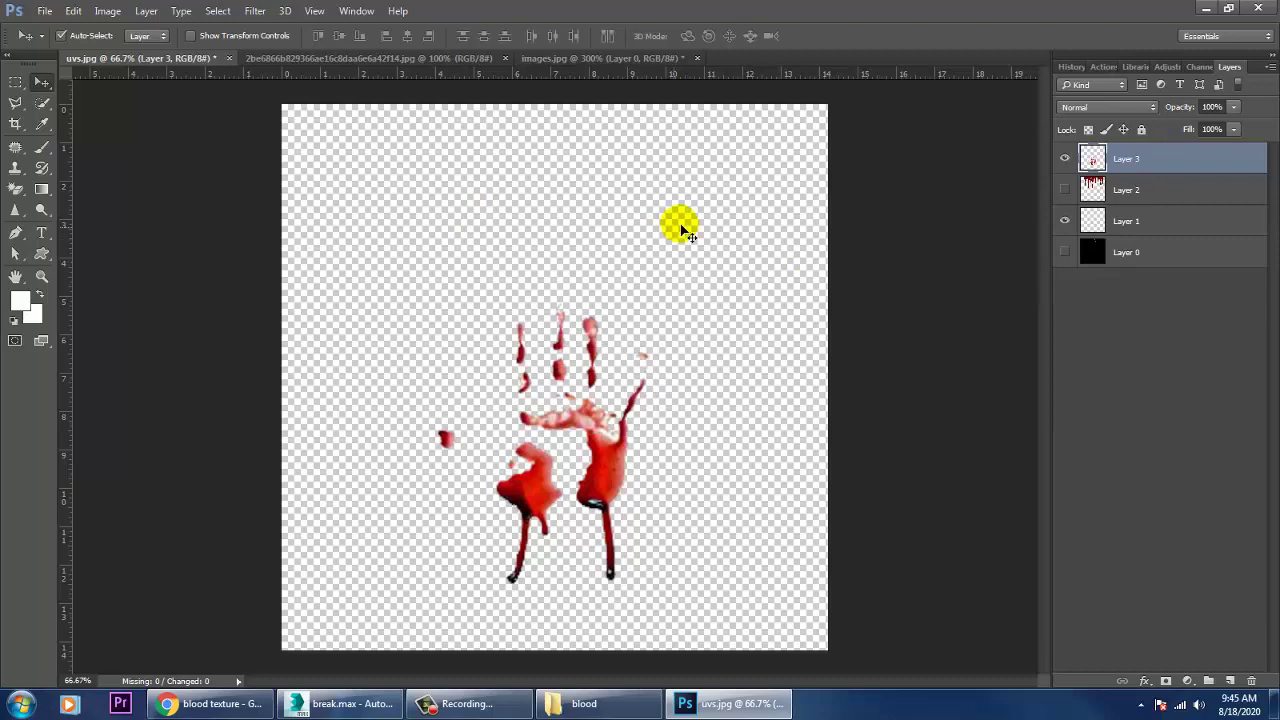
click(45, 11)
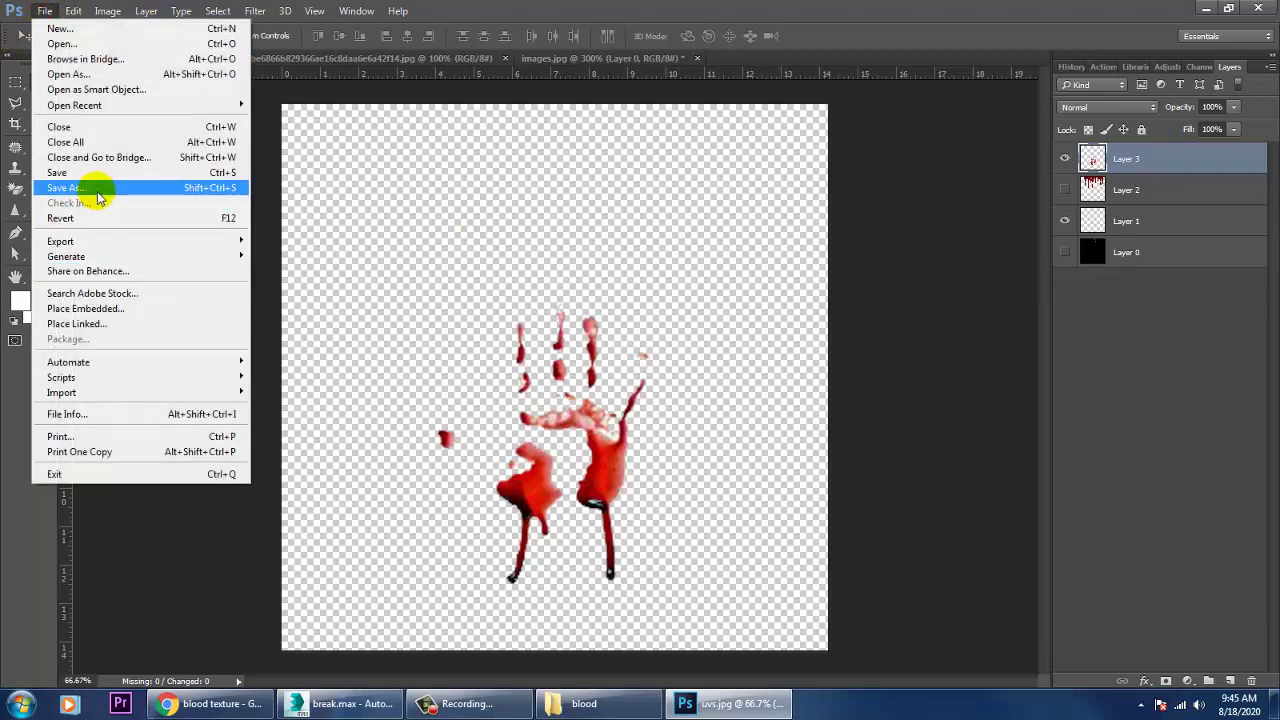
click(97, 189)
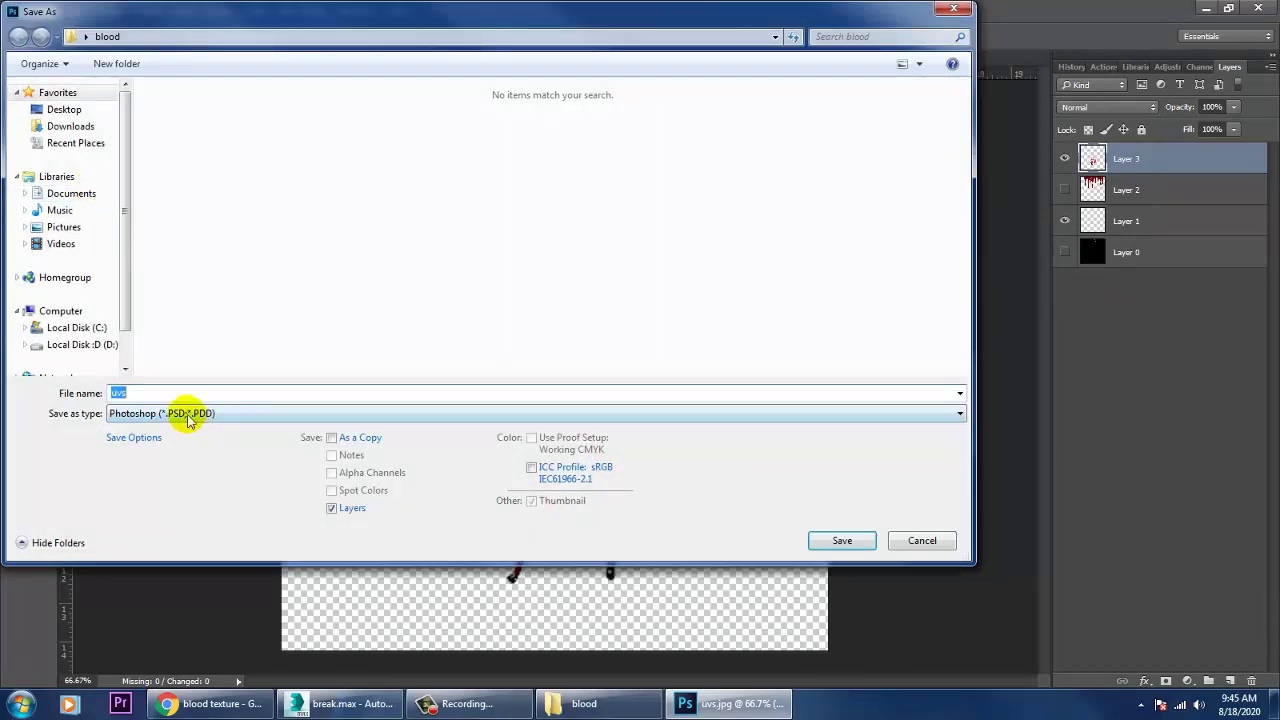
click(185, 414)
click(188, 416)
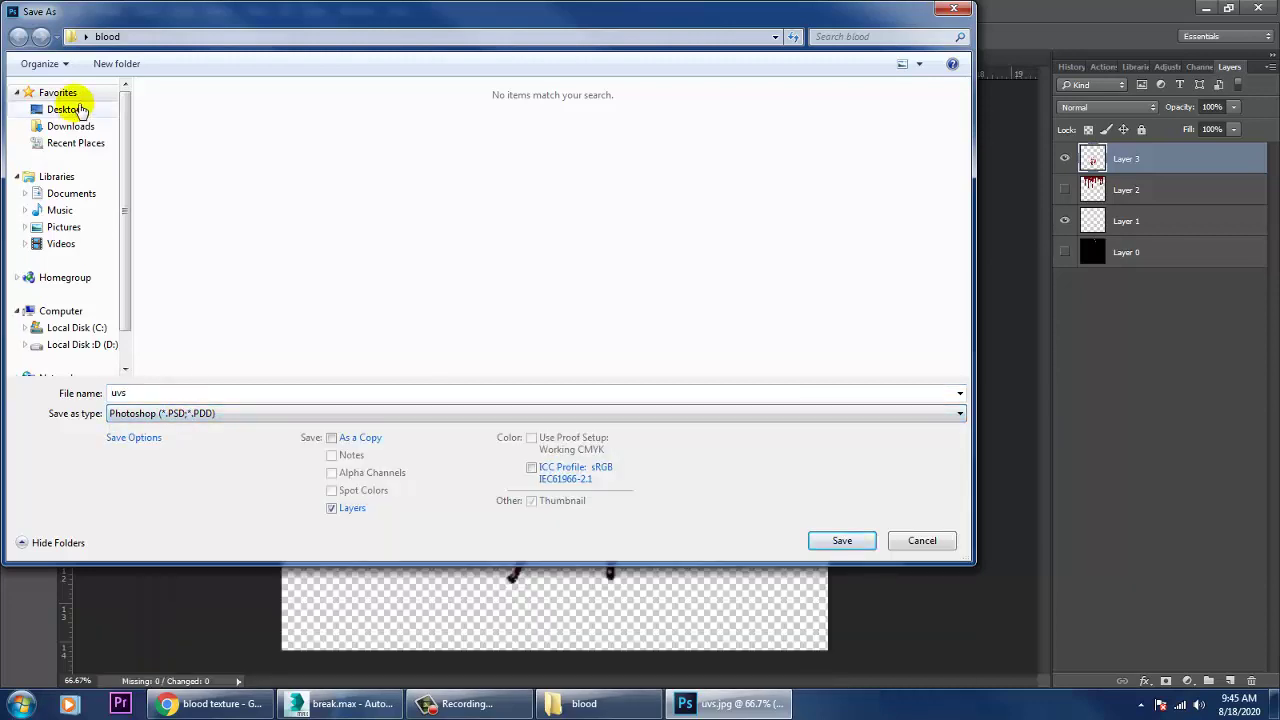
click(198, 397)
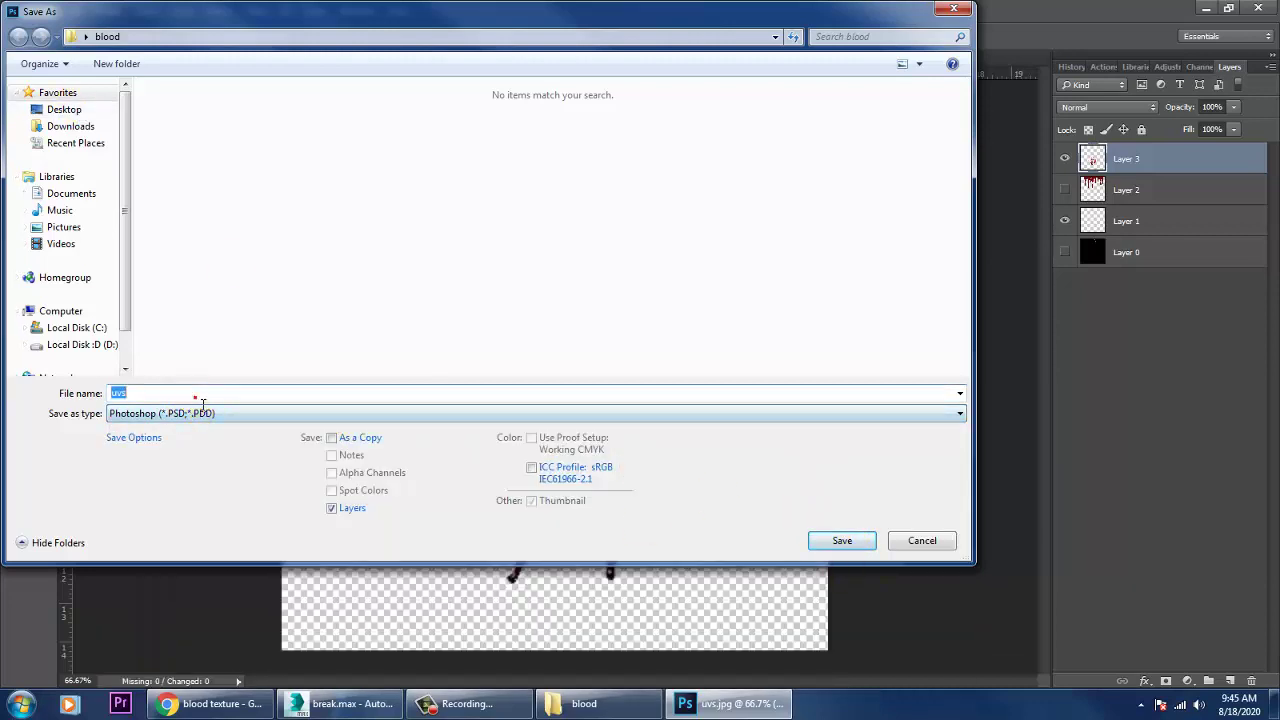
text(blood 1)
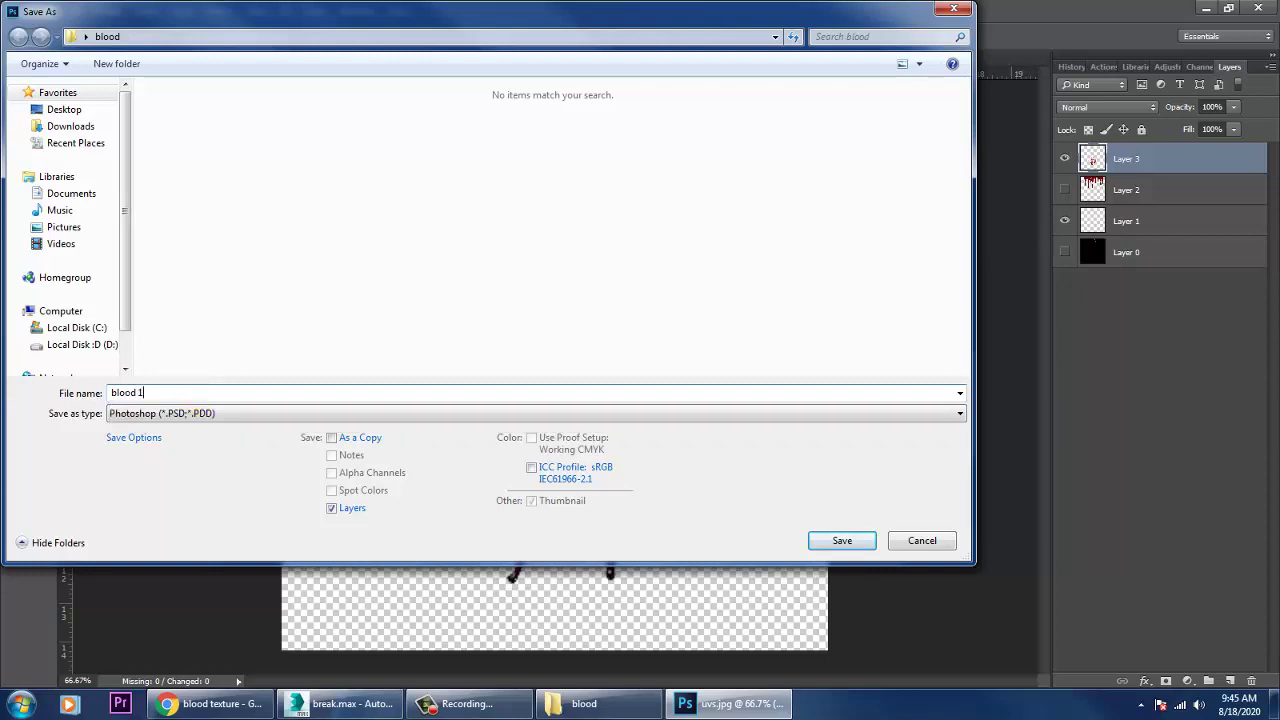
key(Return)
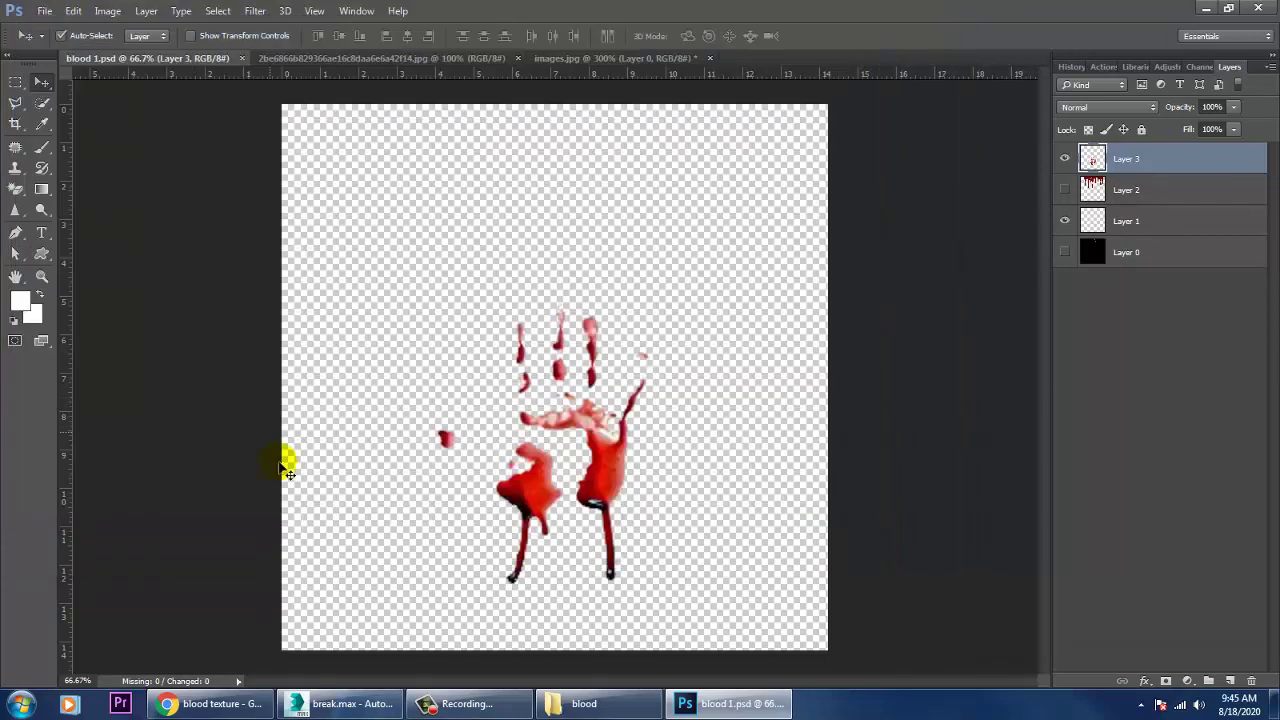
- Switch to 3ds Max and clear the diffuse map from Material #39
click(376, 703)
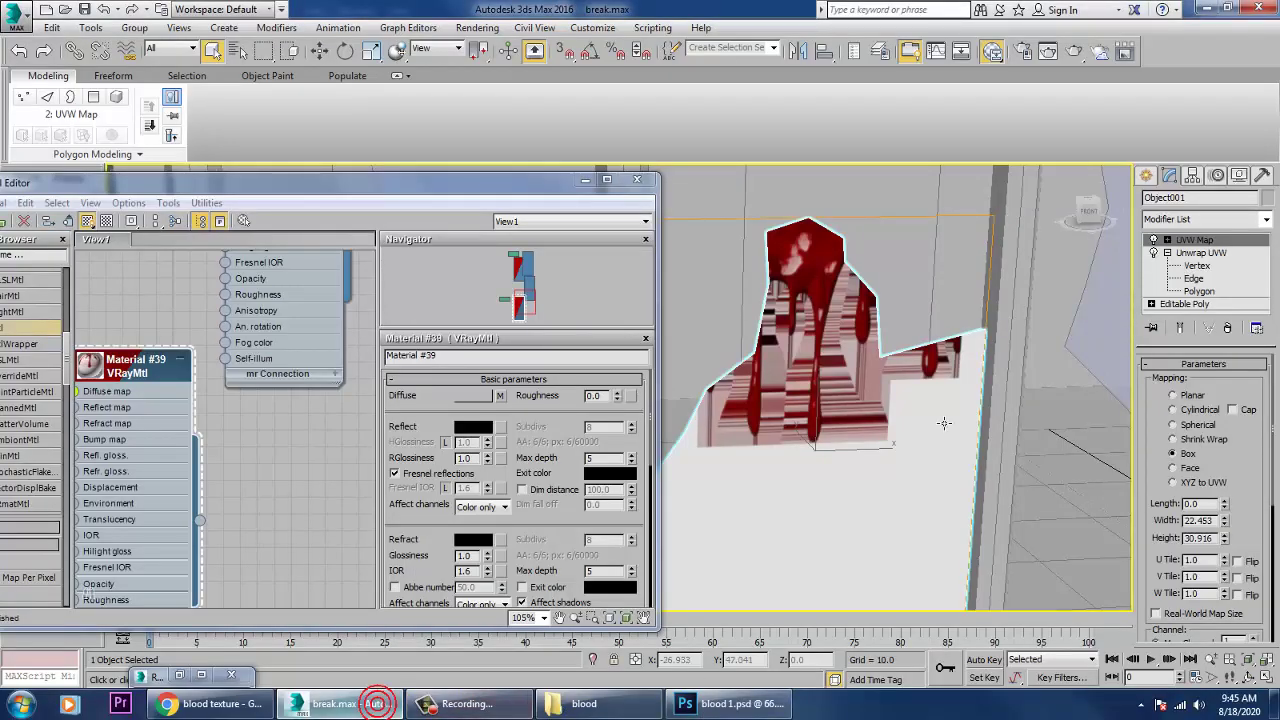
click(791, 482)
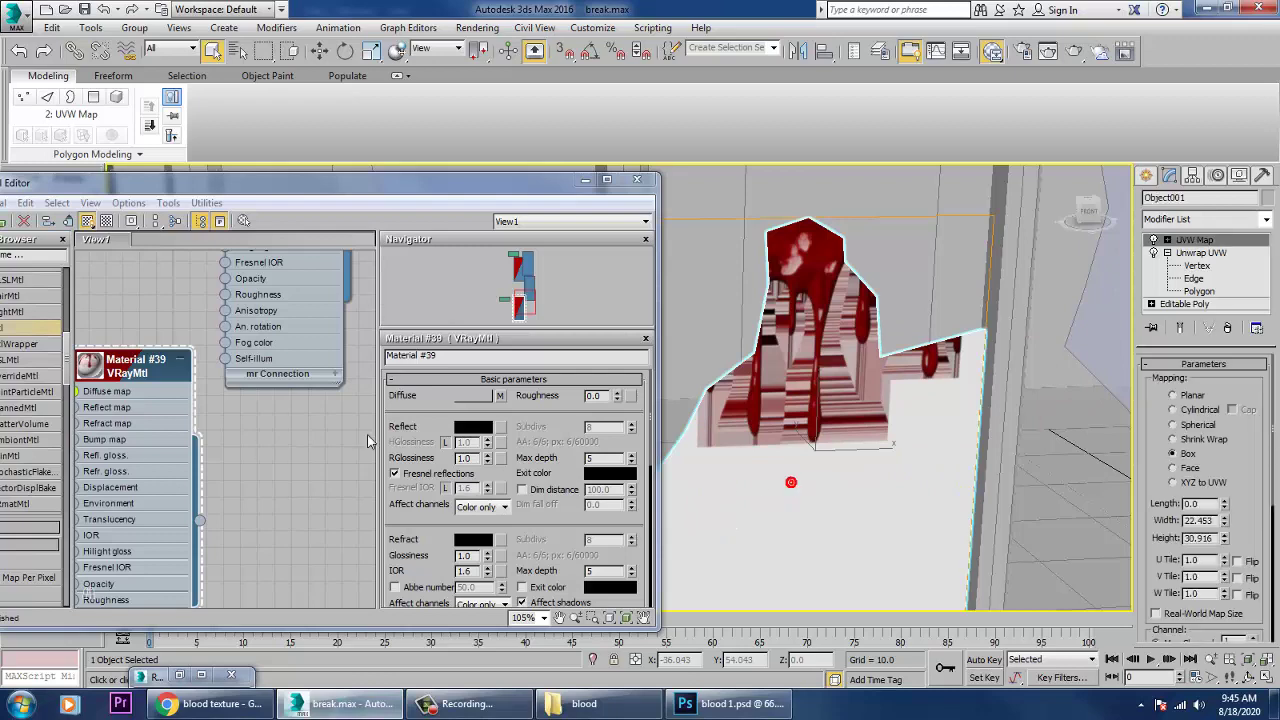
right_click(503, 397)
click(554, 450)
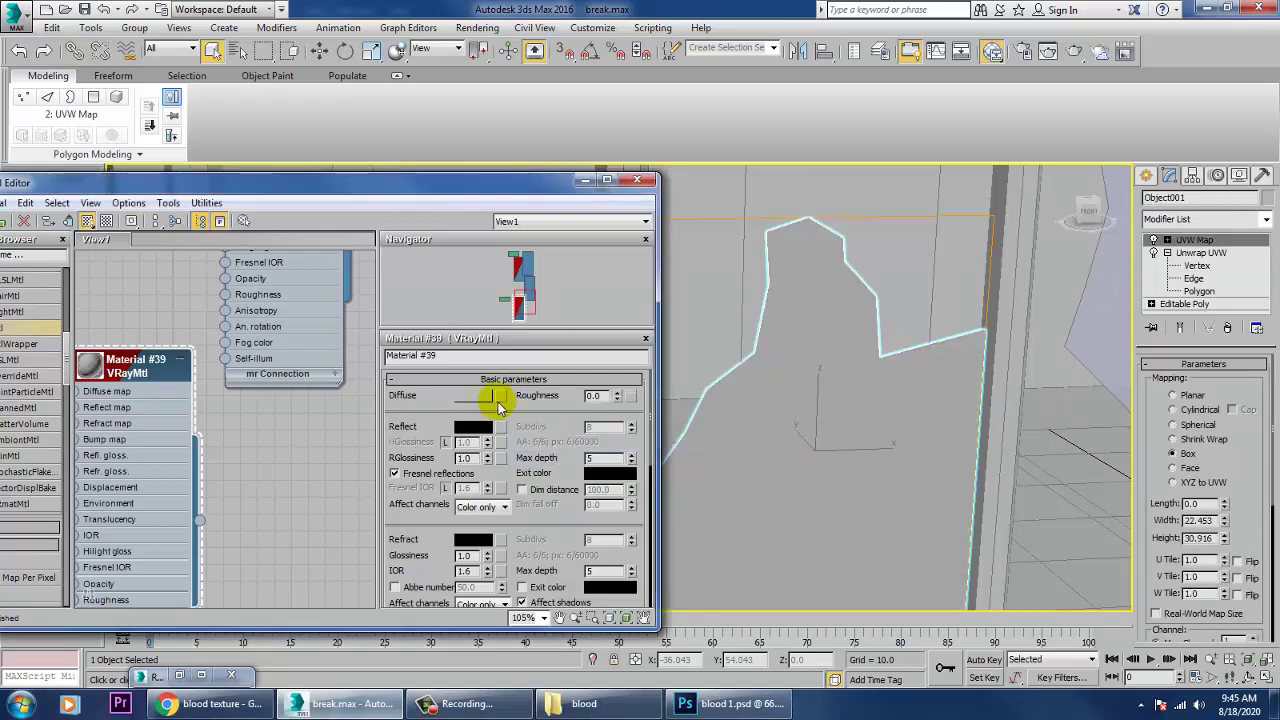
- Load blood 1.psd with collapsed layers as the diffuse bitmap of Material #39 and minimize the material editor
click(497, 396)
double_click(505, 169)
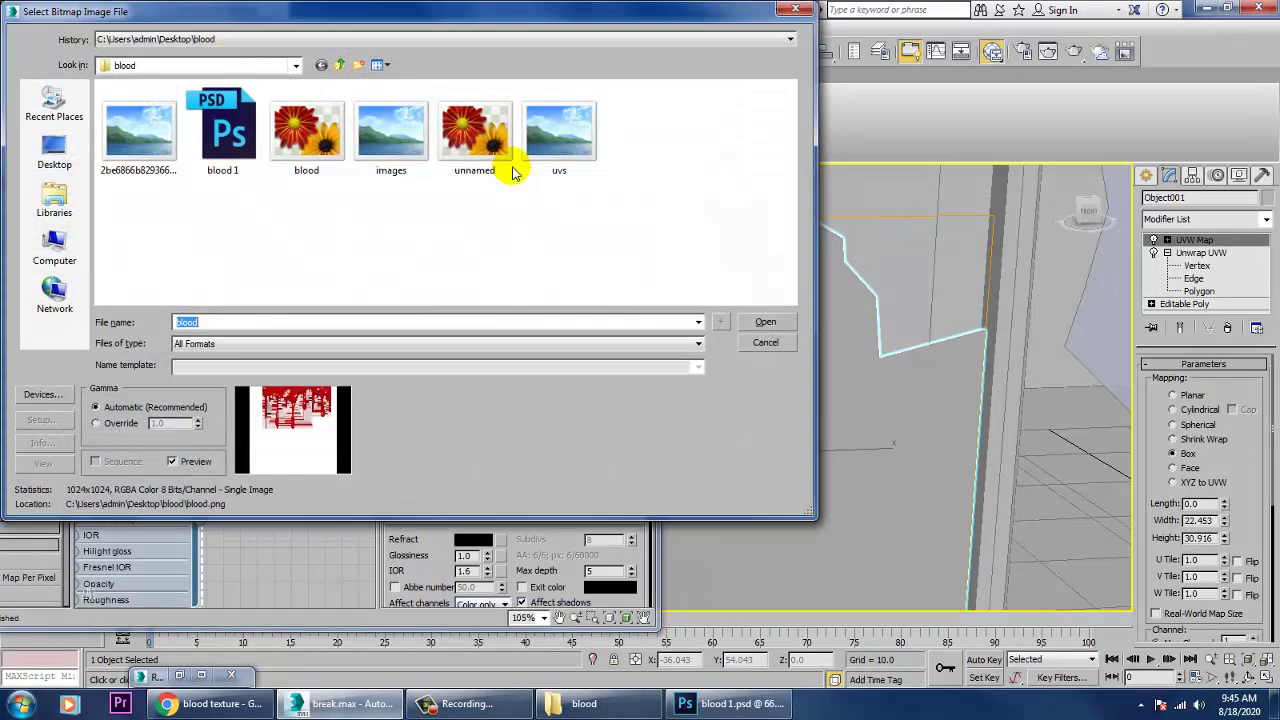
click(213, 147)
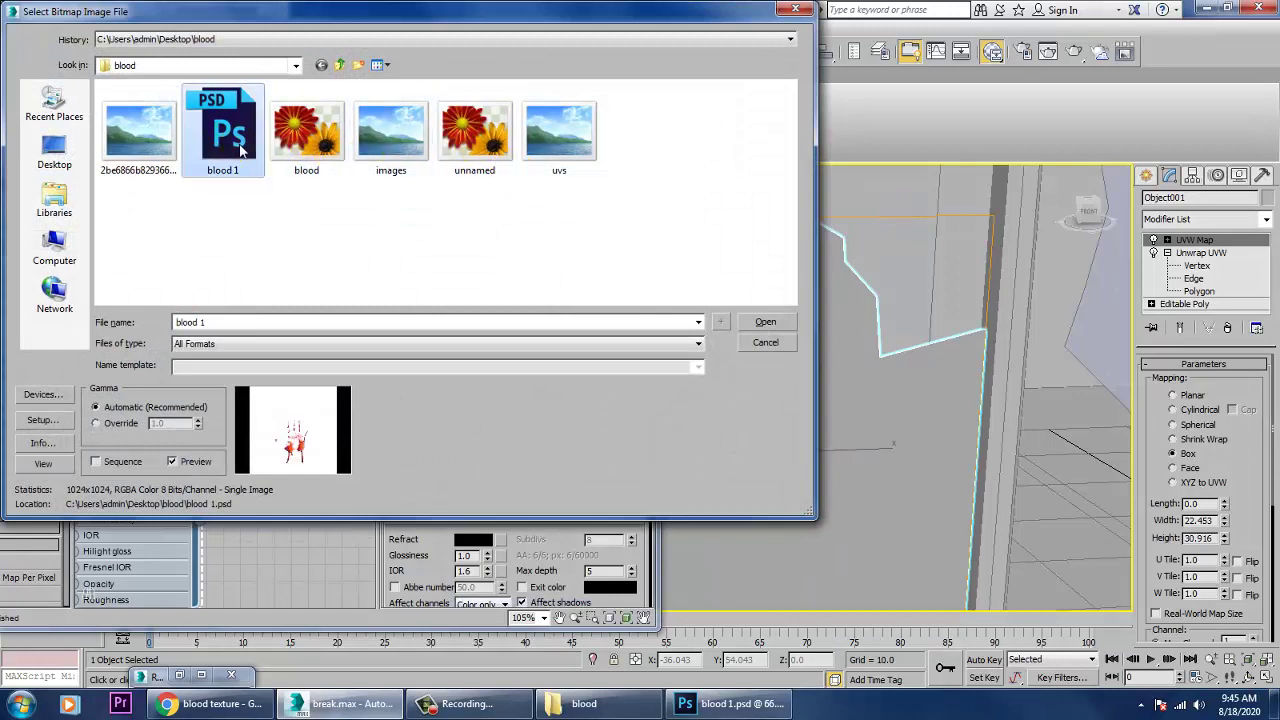
double_click(240, 148)
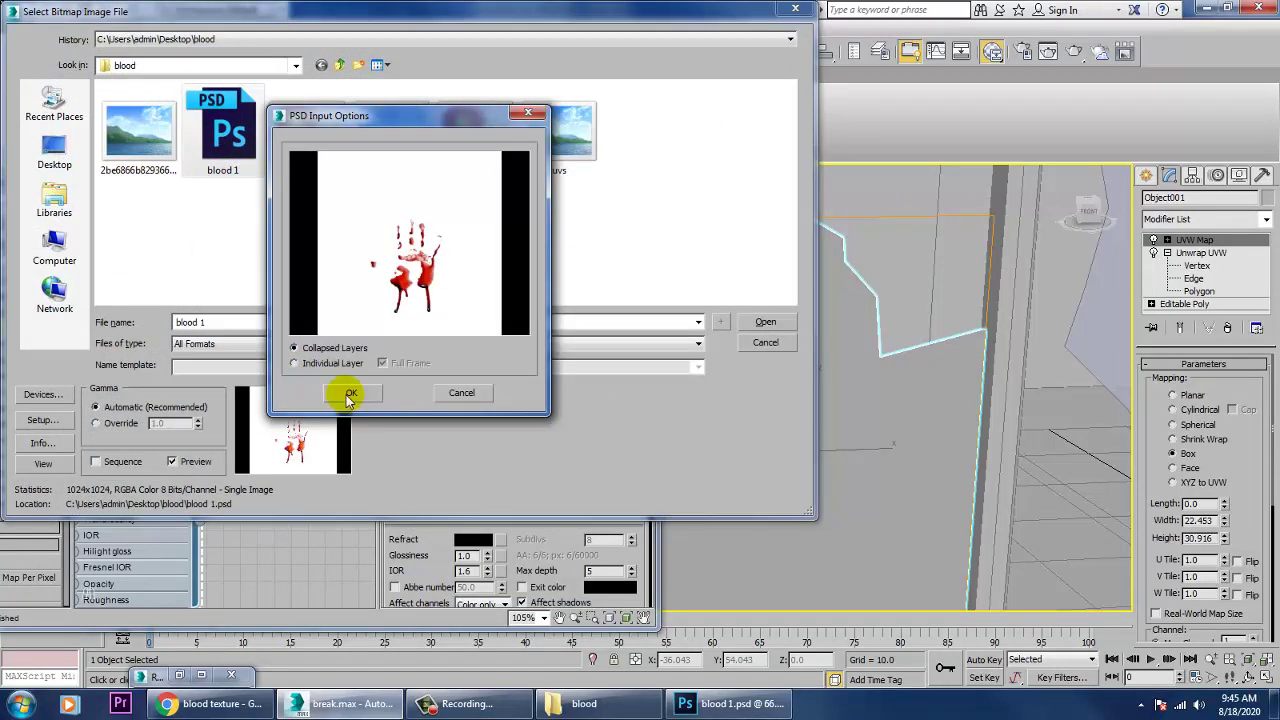
click(350, 394)
scroll(928, 482, down, 6)
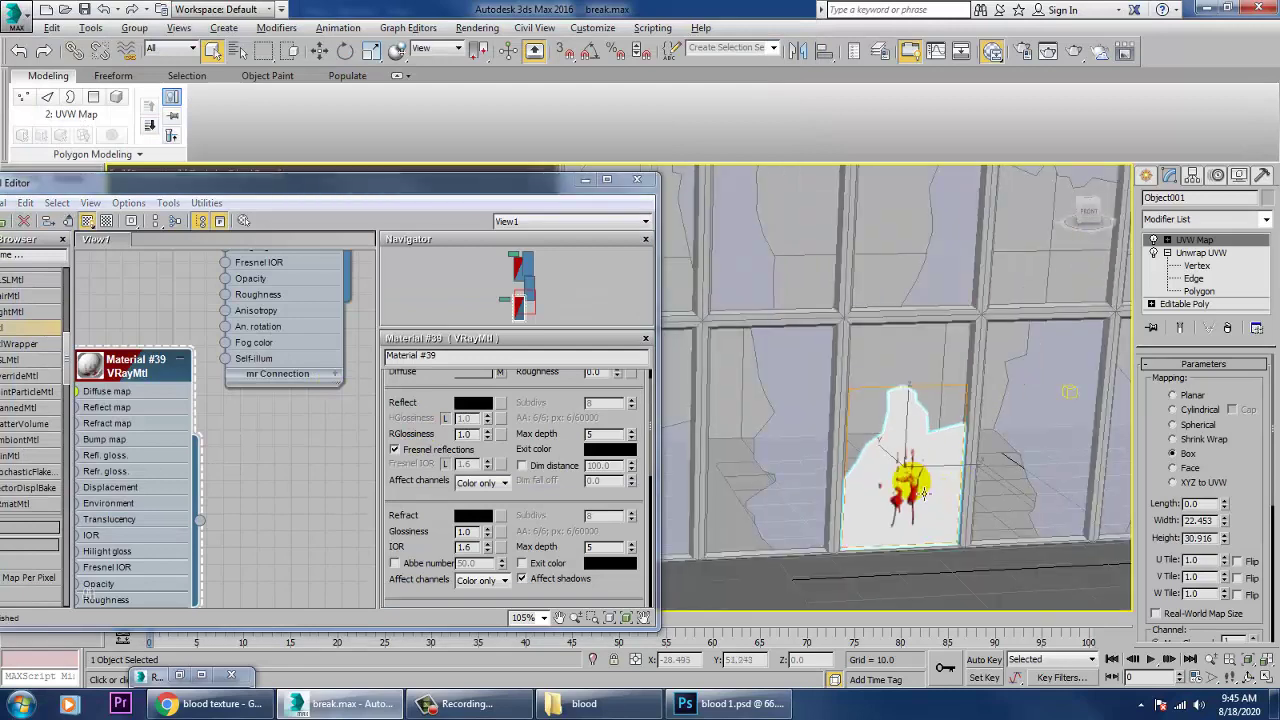
mouse_move(909, 486)
alt+middle_down()
mouse_move(943, 491)
mouse_move(930, 486)
alt+middle_up()
drag(216, 185, 419, 155)
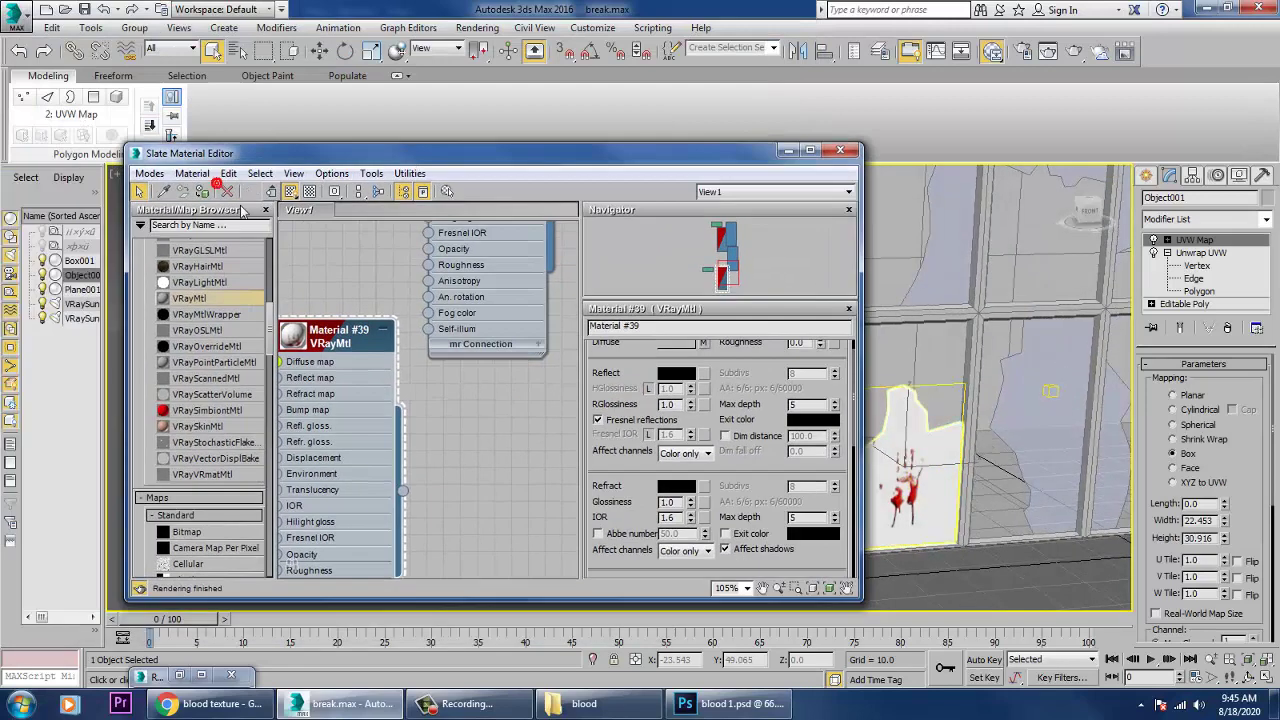
click(788, 150)
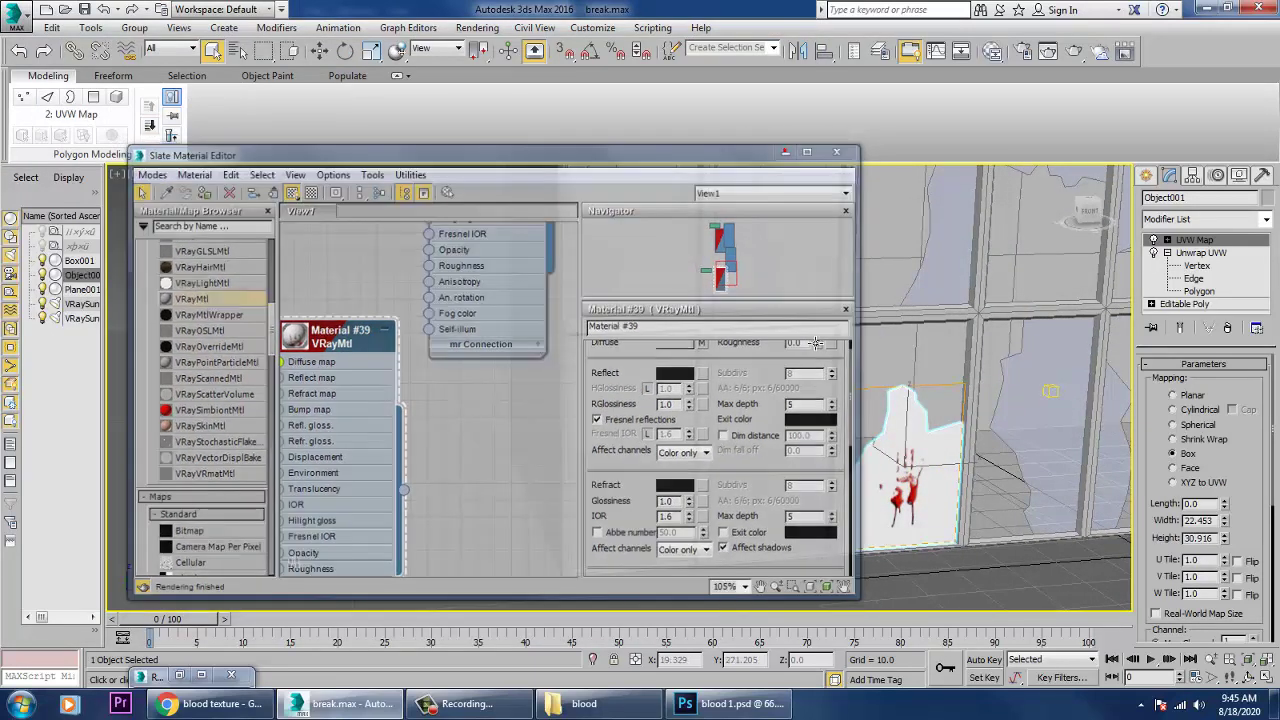
scroll(843, 408, up, 6)
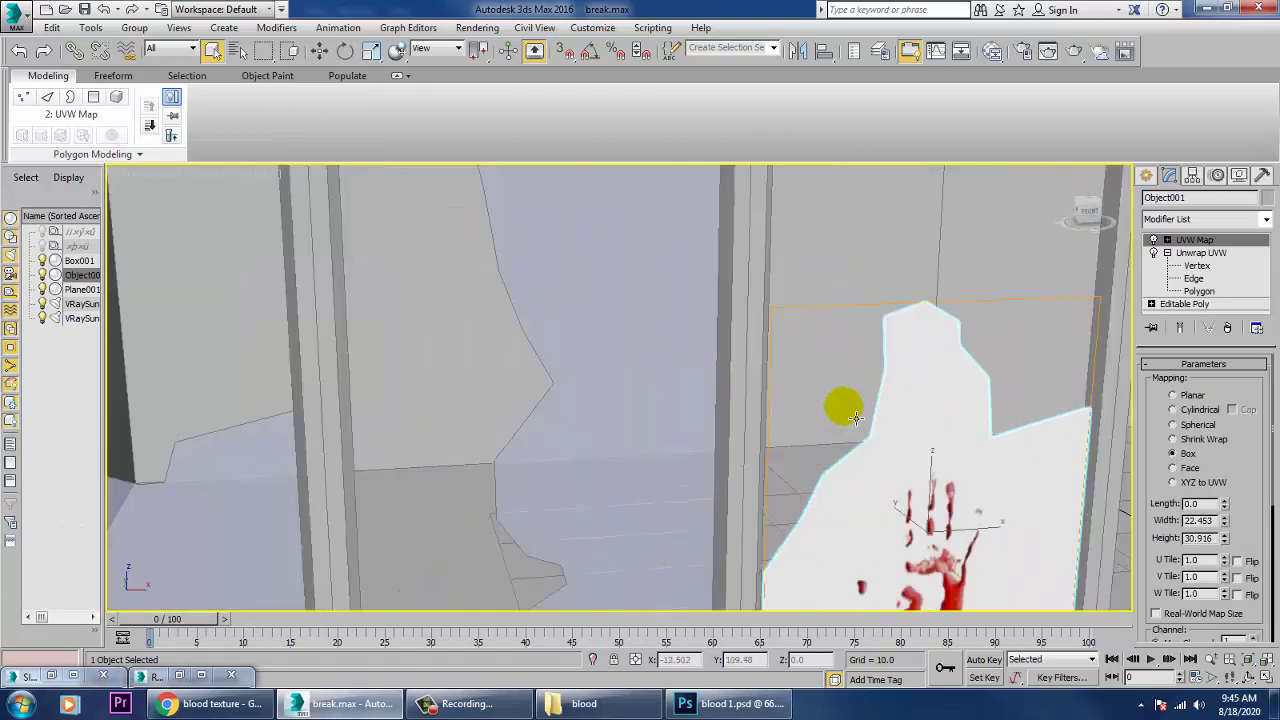
middle_drag(766, 282, 729, 251)
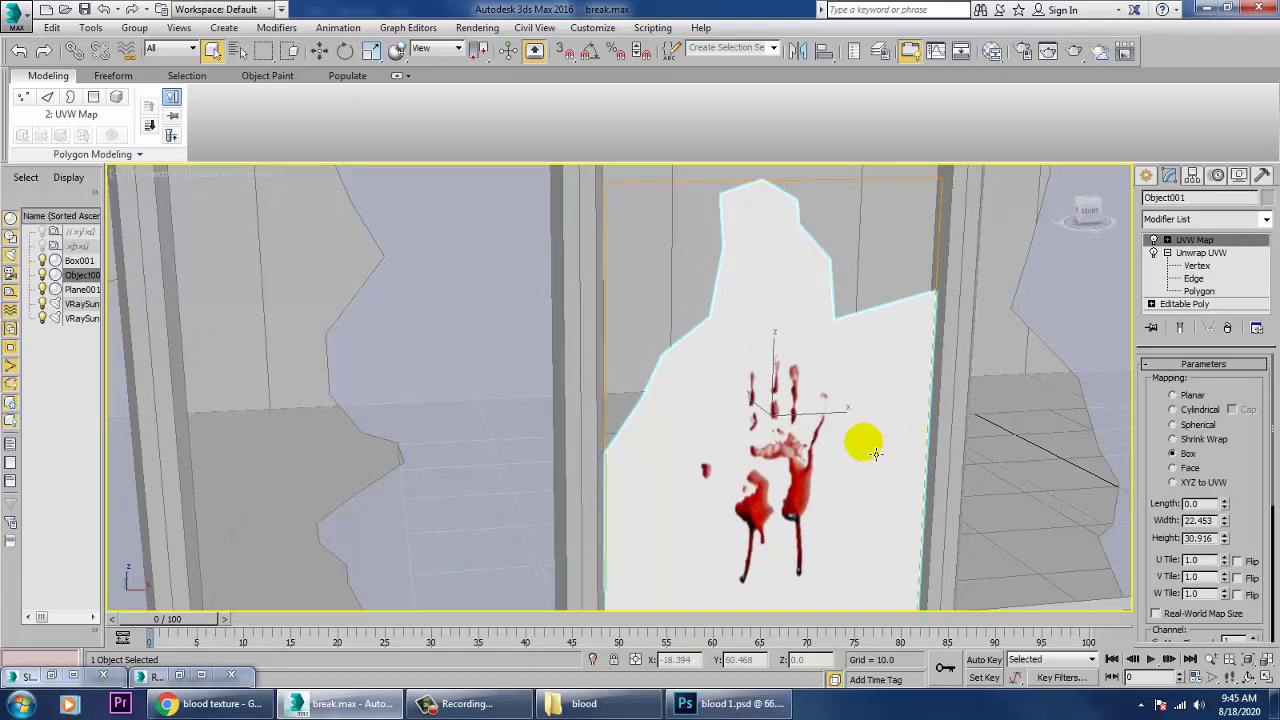
- Set the refraction color of Material #39 to a light grey, keeping the glass piece in view while adjusting it
key(m)
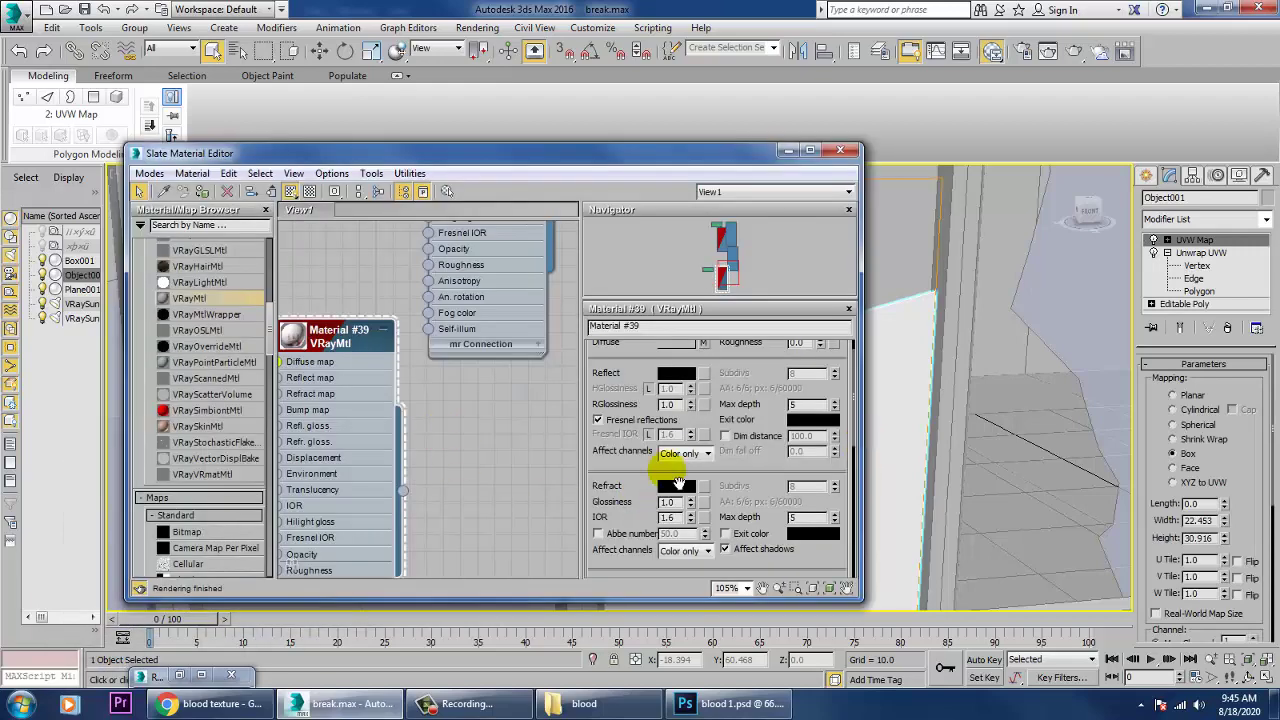
click(682, 487)
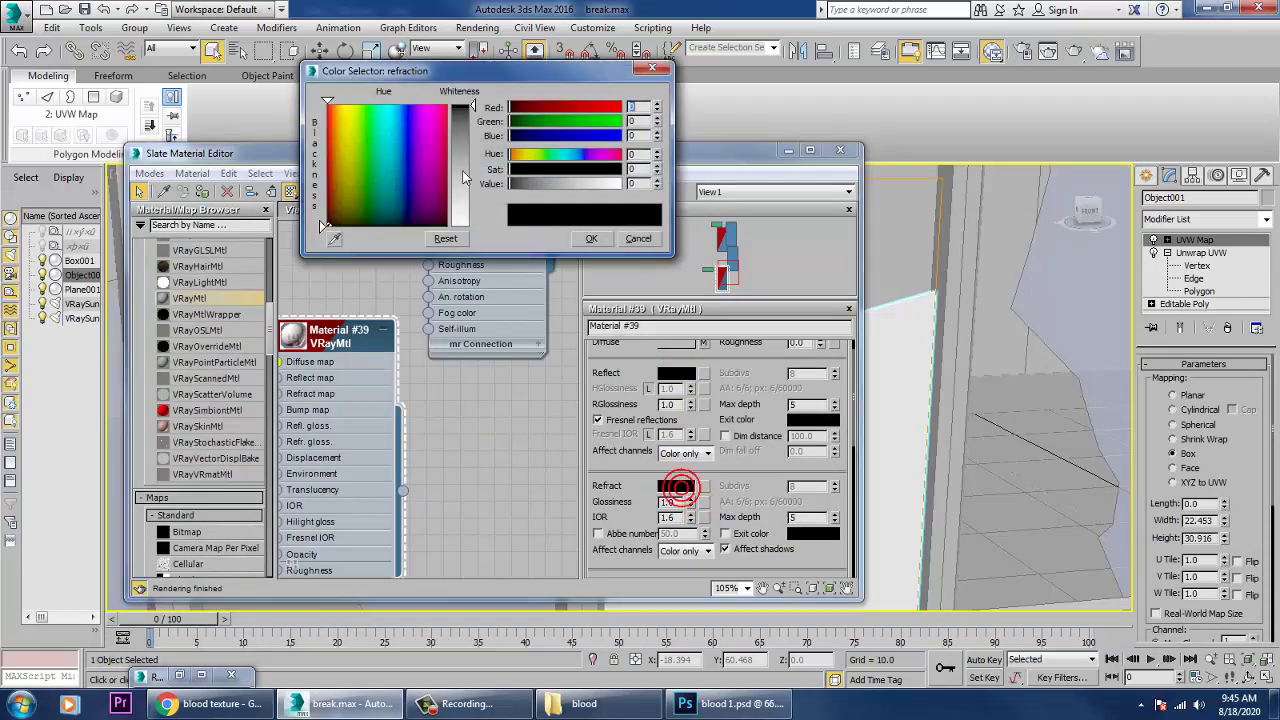
drag(463, 136, 472, 172)
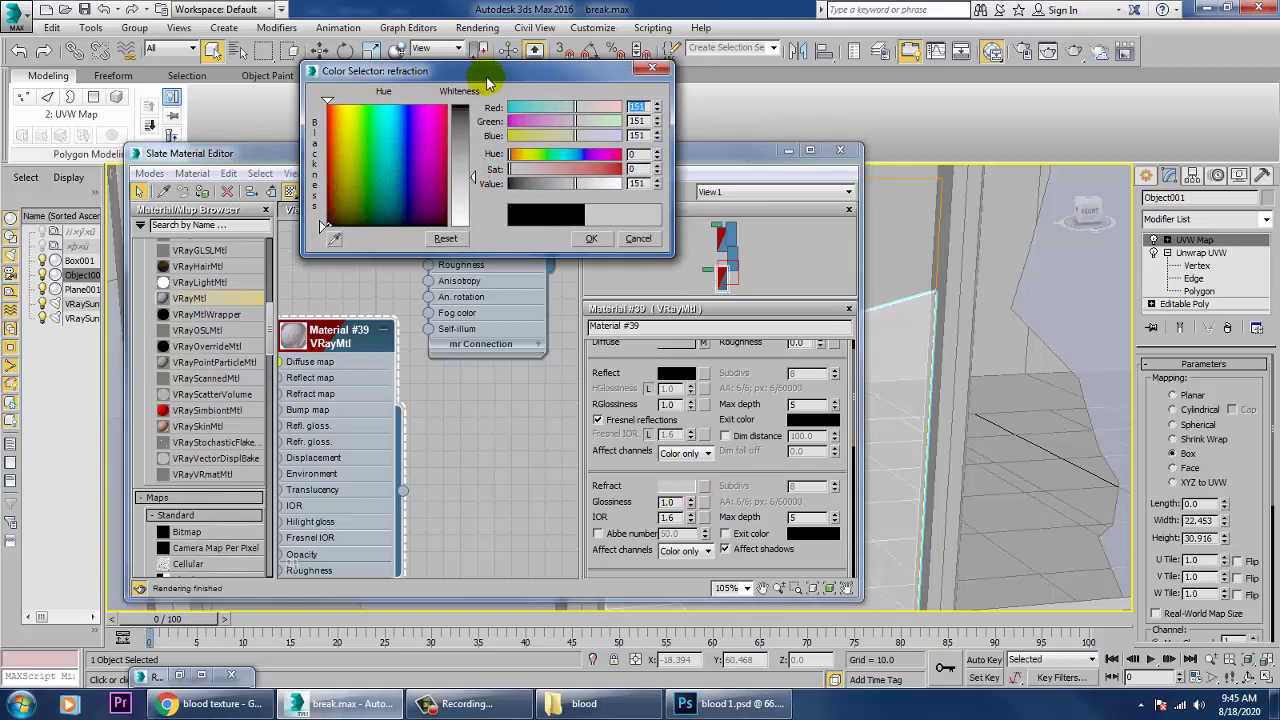
drag(487, 83, 255, 85)
drag(686, 156, 342, 323)
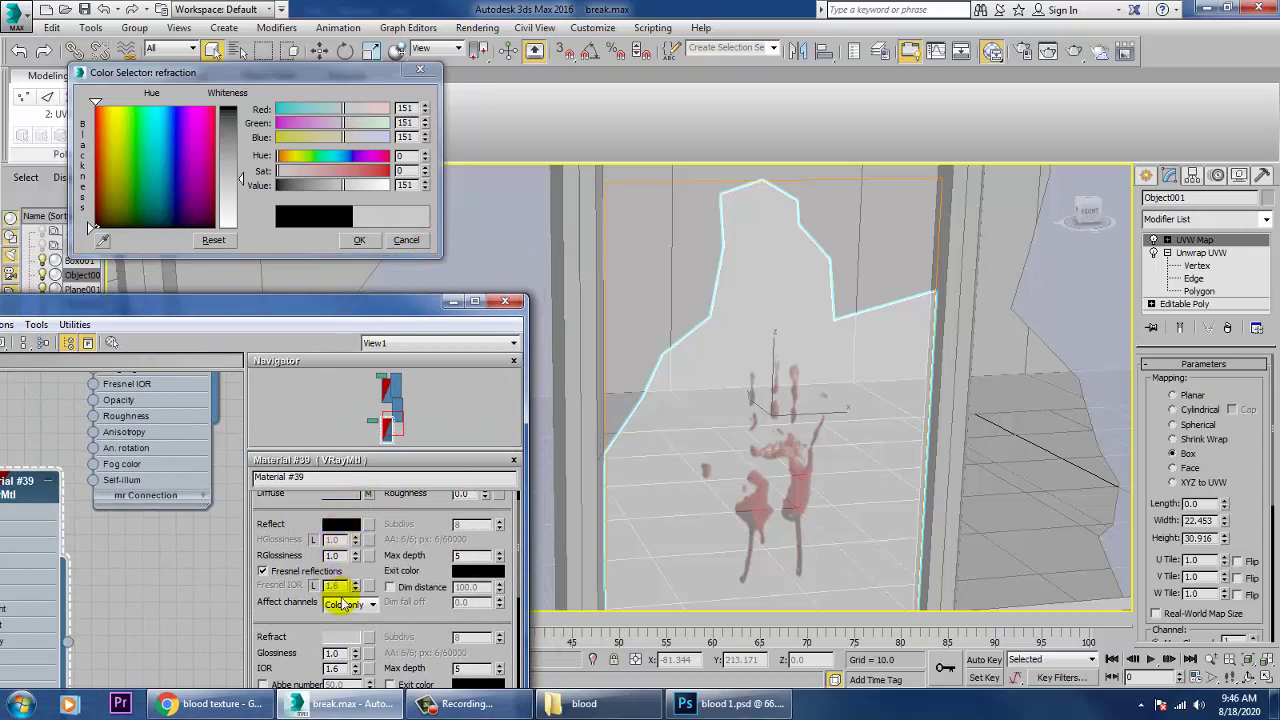
mouse_move(237, 176)
mouse_down()
mouse_move(237, 118)
mouse_move(234, 190)
mouse_move(247, 205)
mouse_move(241, 182)
mouse_up()
click(375, 244)
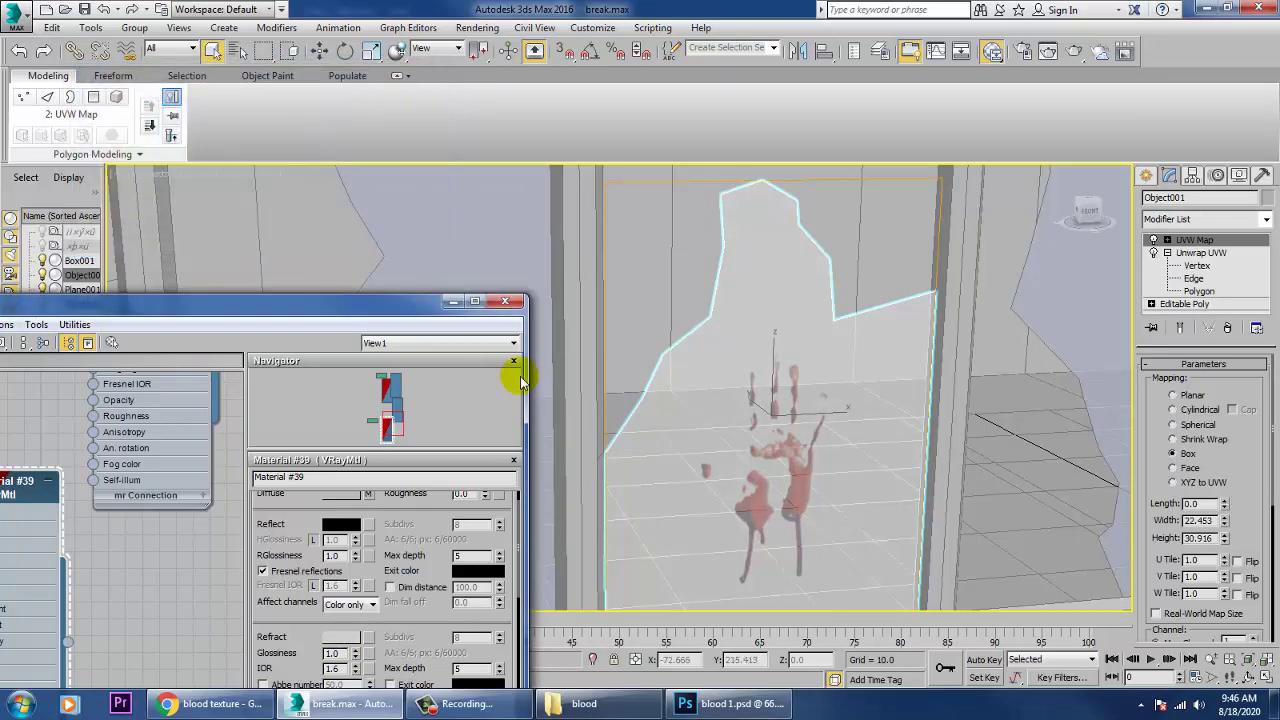
- Examine the semi-transparent handprint on the glass piece up close and within the whole window wall, and minimize the material editor
click(889, 246)
scroll(864, 458, down, 6)
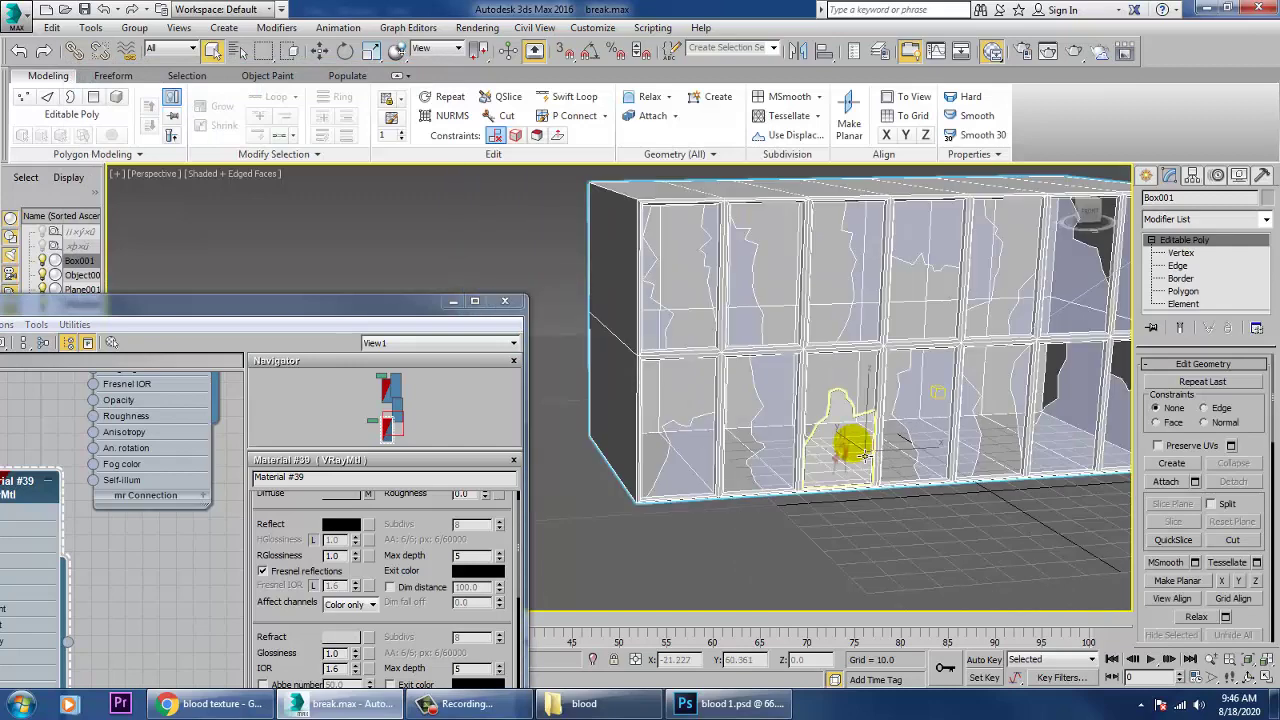
scroll(864, 458, up, 6)
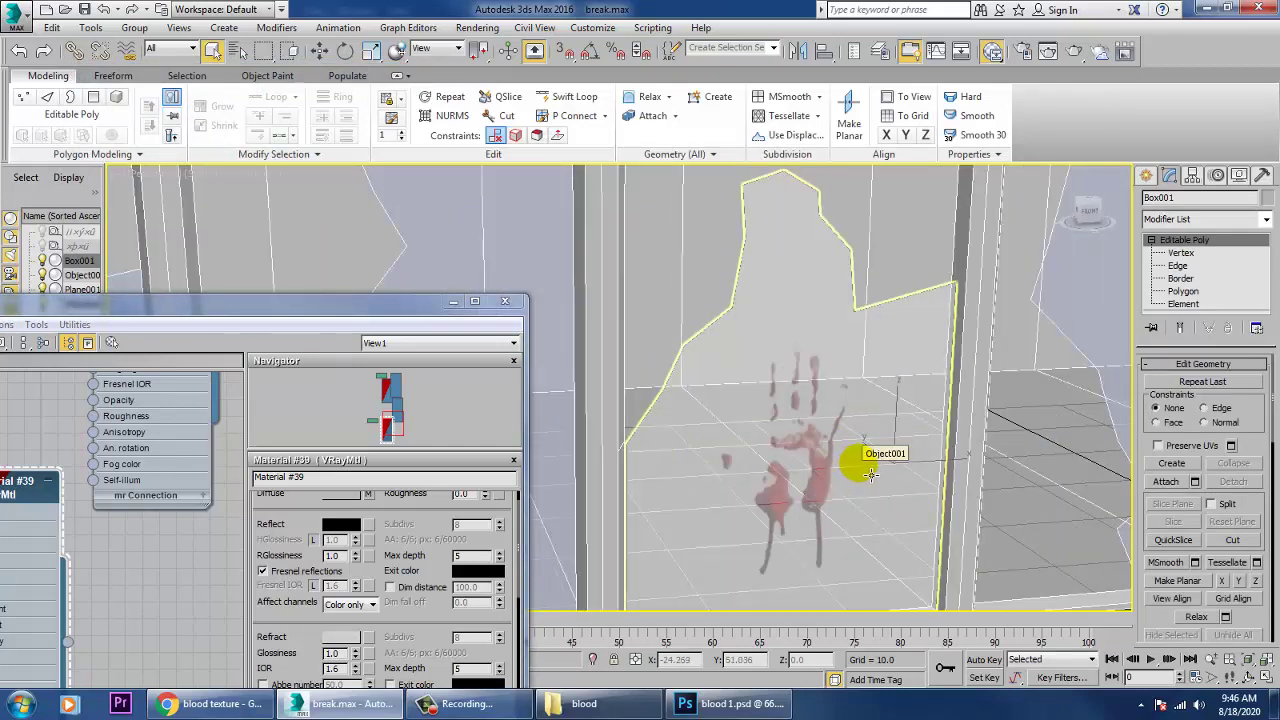
scroll(870, 475, up, 3)
middle_drag(870, 475, 829, 470)
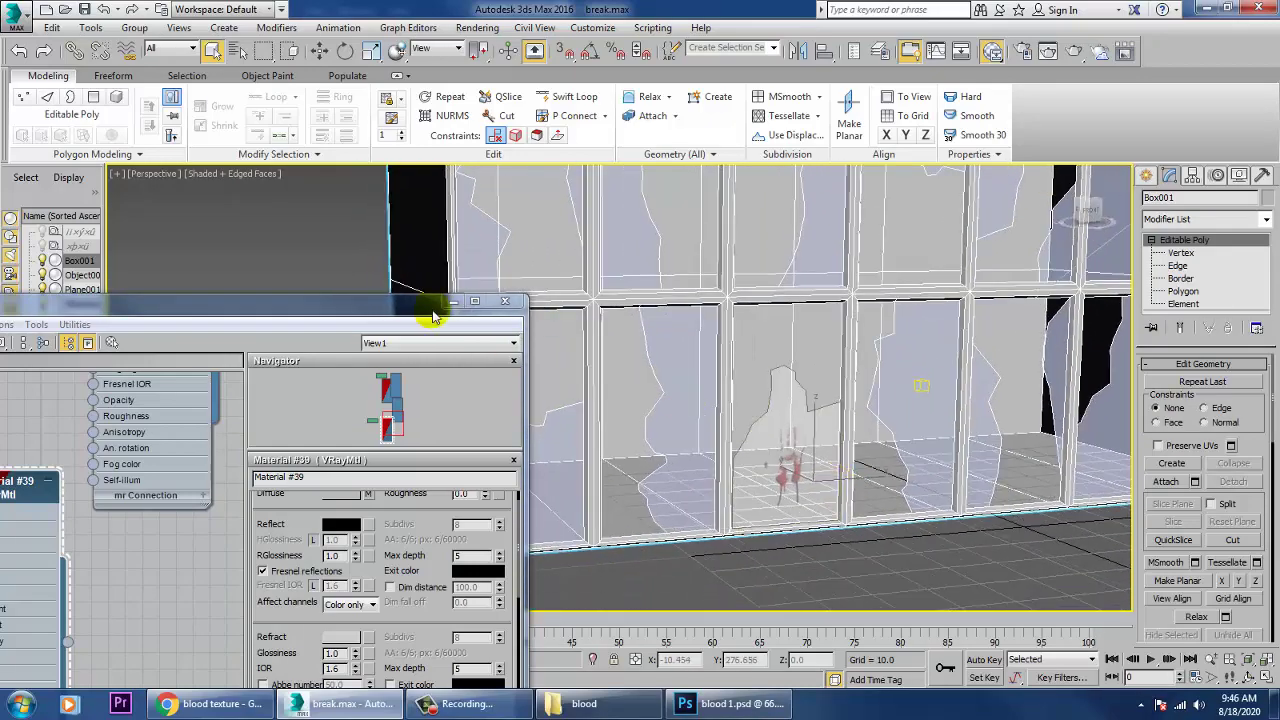
click(456, 301)
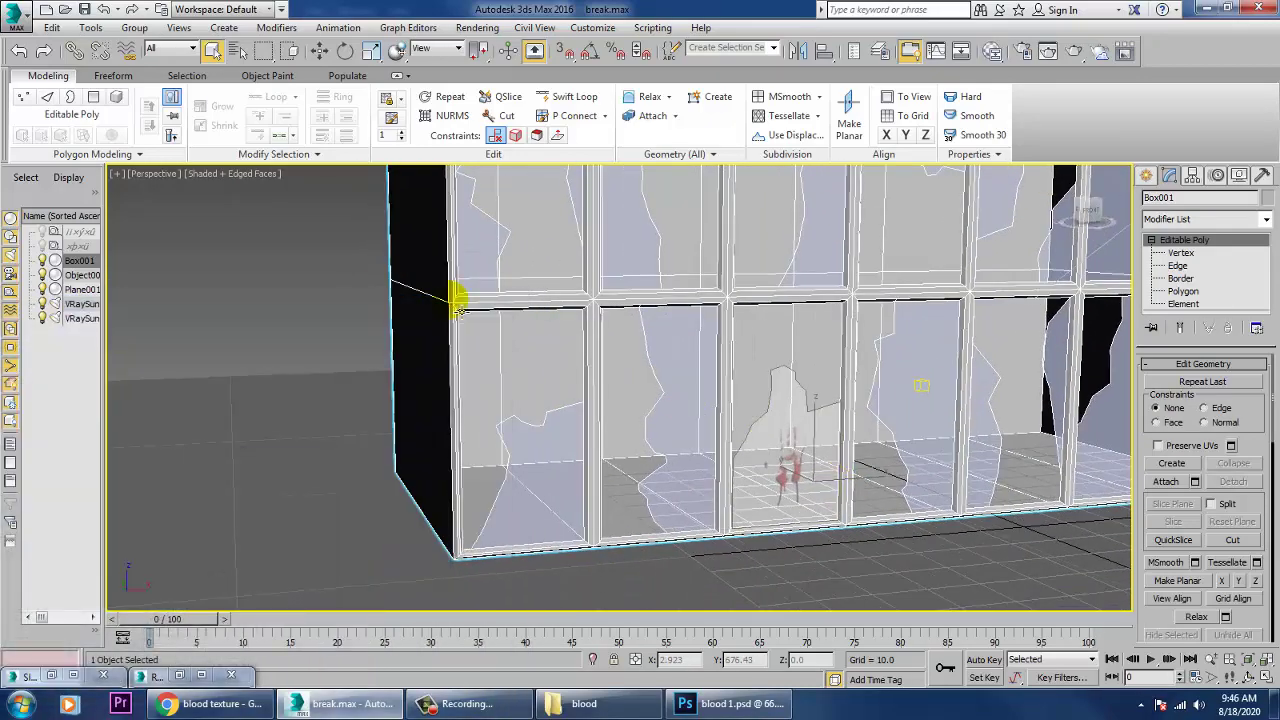
mouse_move(222, 710)
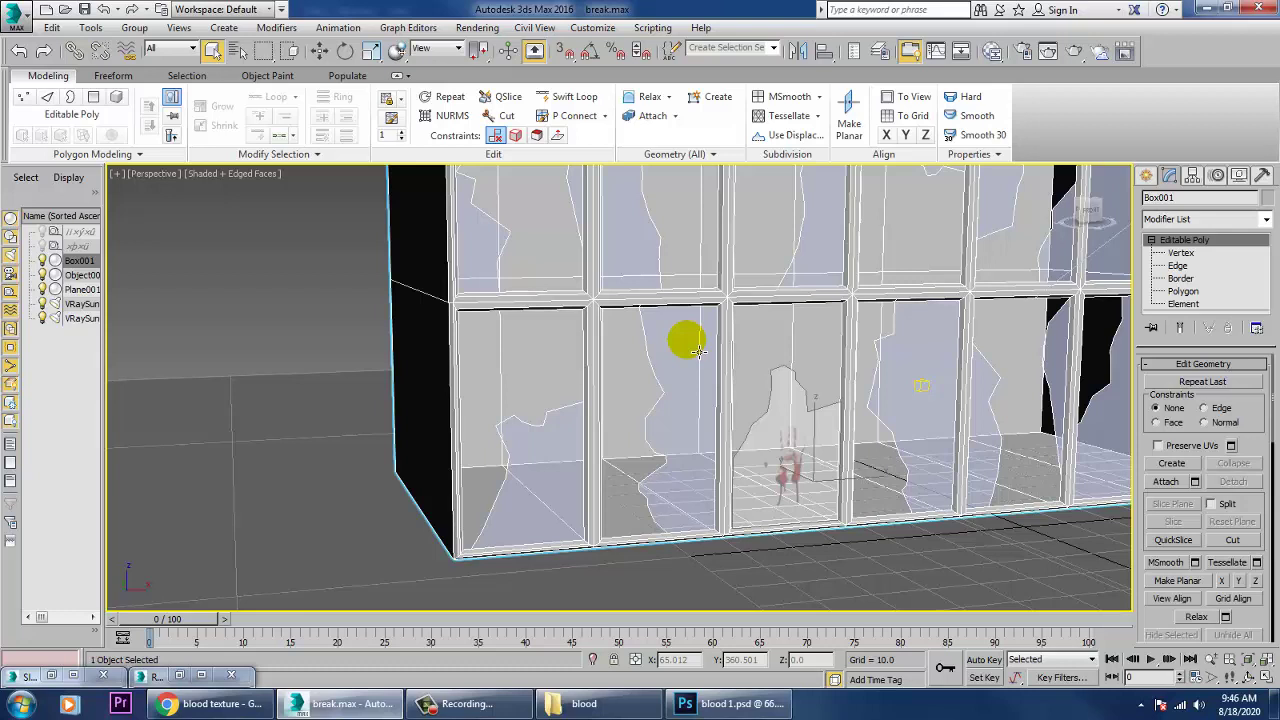
- Detach the tall broken glass polygon beside the handprint pane from Box001 as a cloned separate object
click(955, 359)
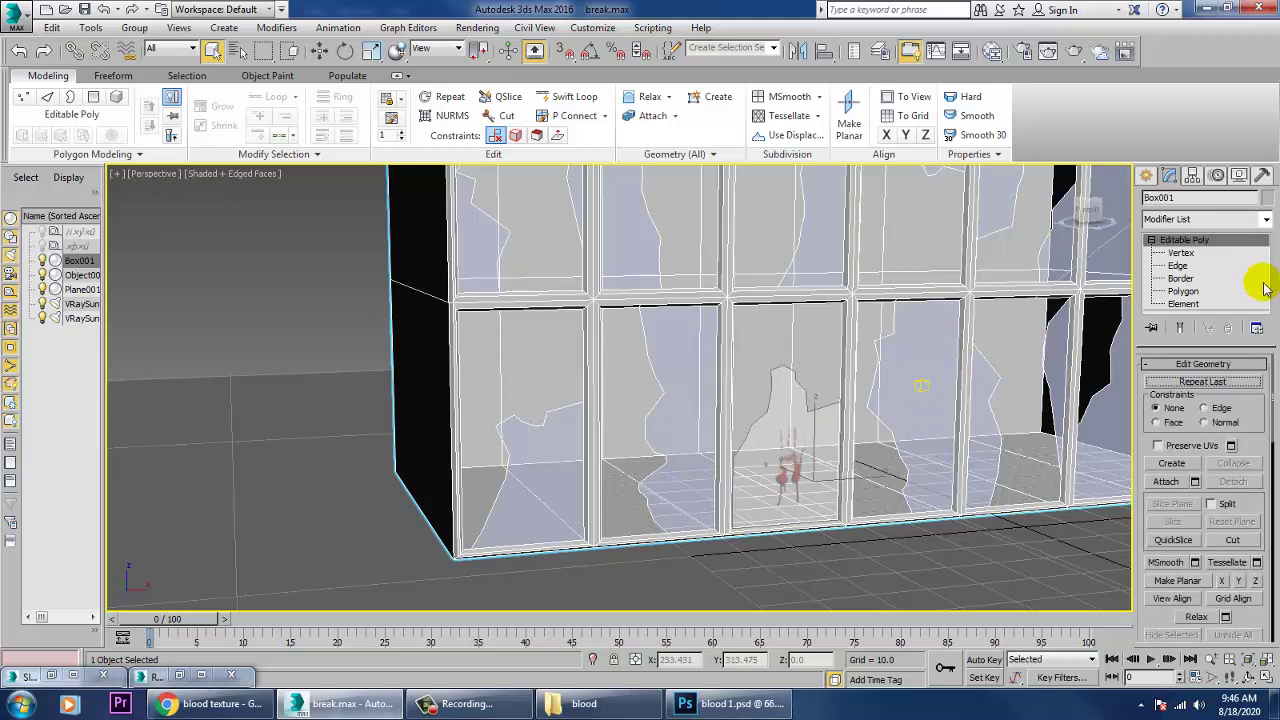
click(1190, 291)
click(947, 365)
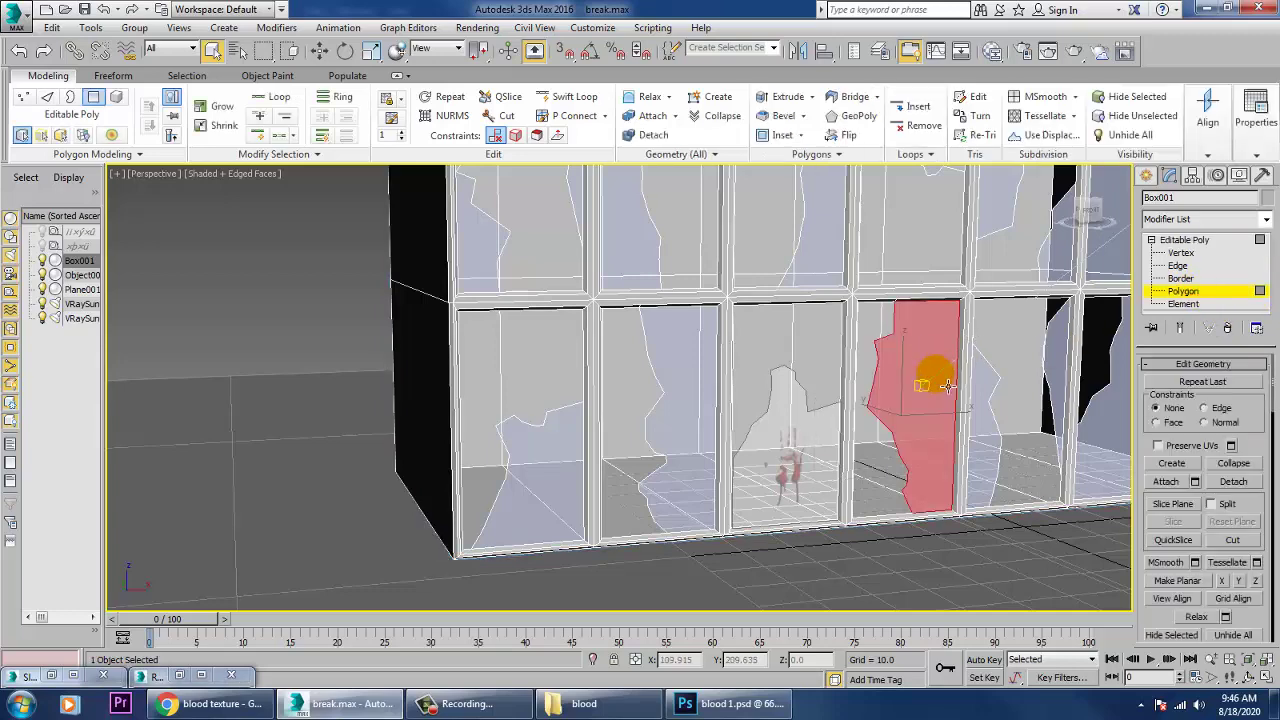
scroll(962, 474, down, 3)
scroll(990, 466, up, 5)
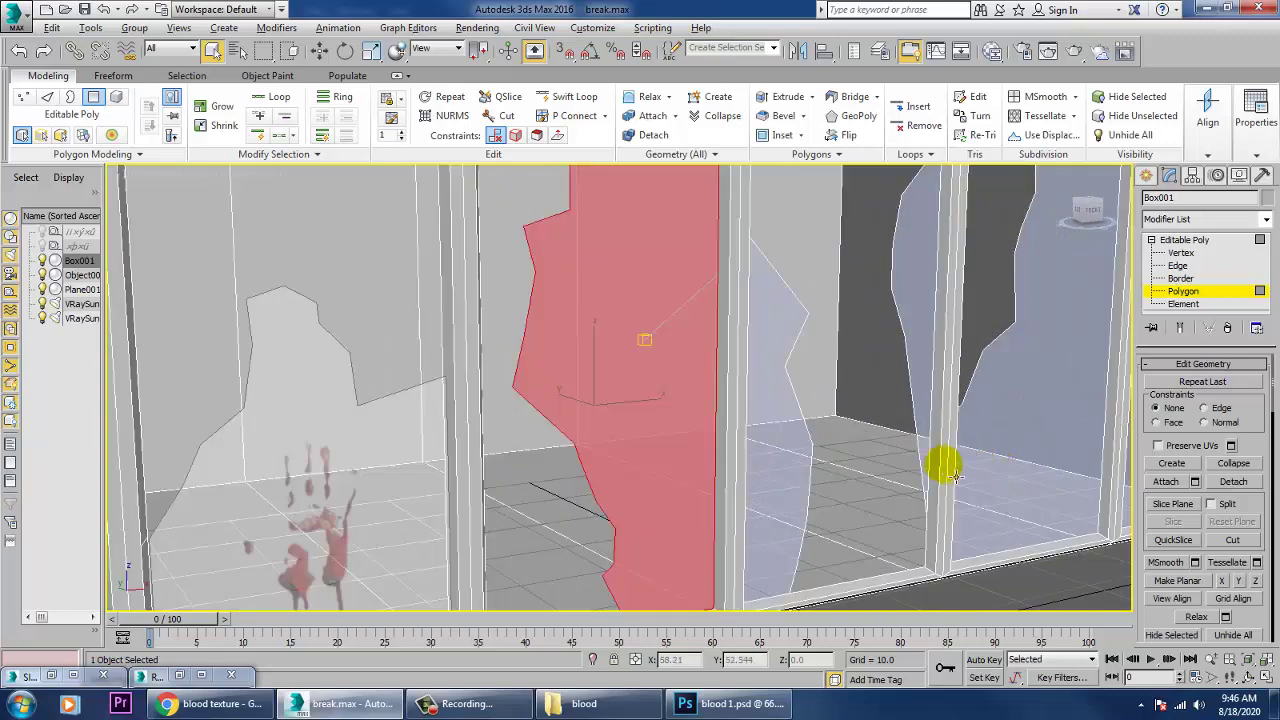
scroll(935, 455, down, 6)
scroll(928, 465, up, 3)
scroll(909, 449, down, 1)
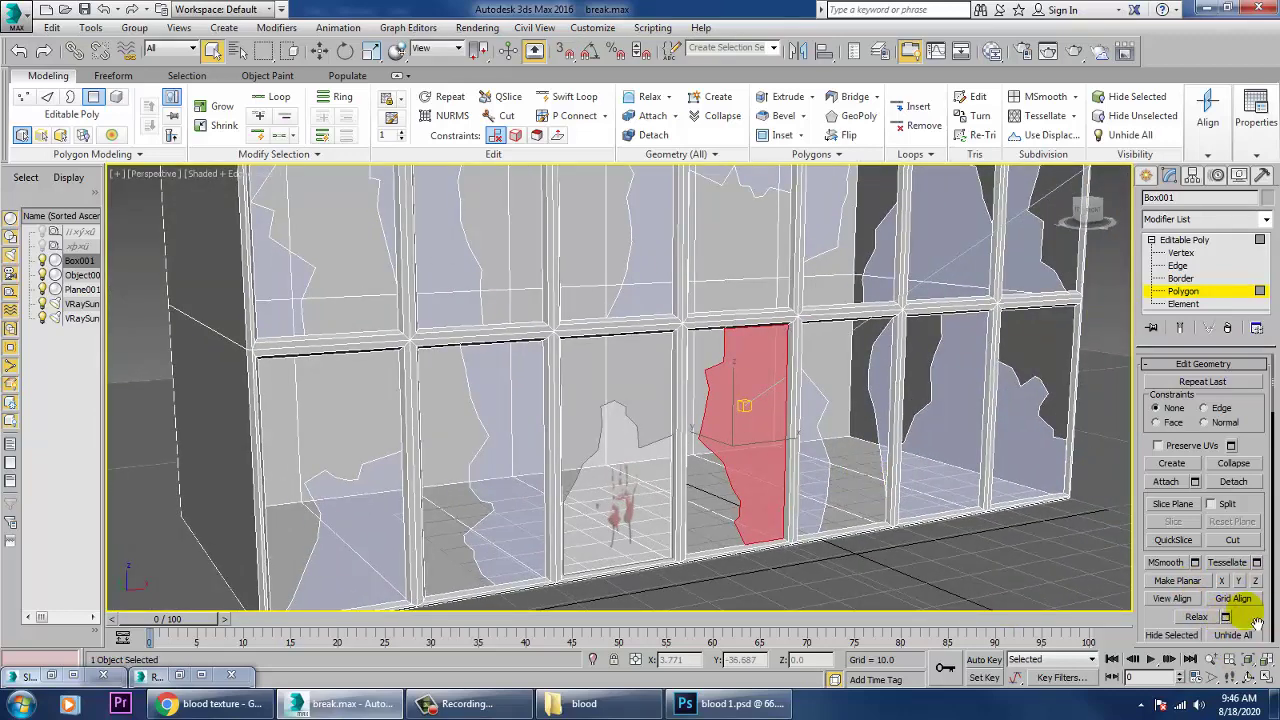
click(1232, 484)
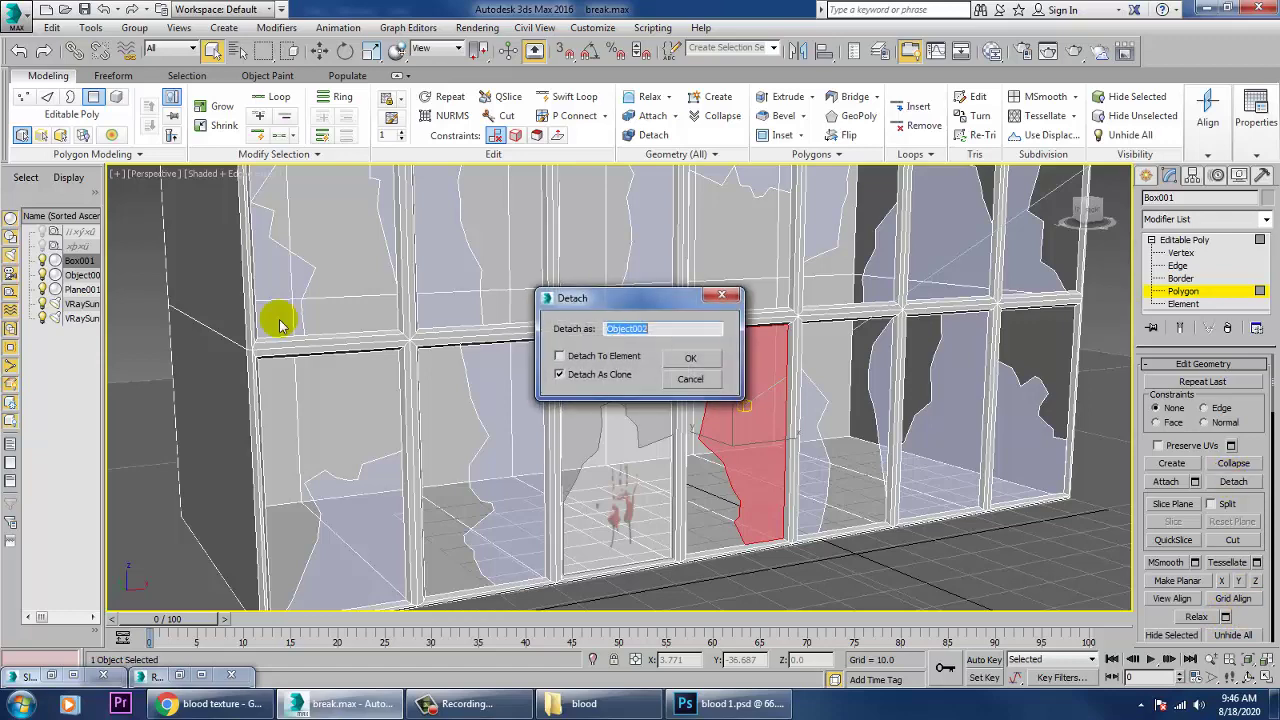
click(699, 357)
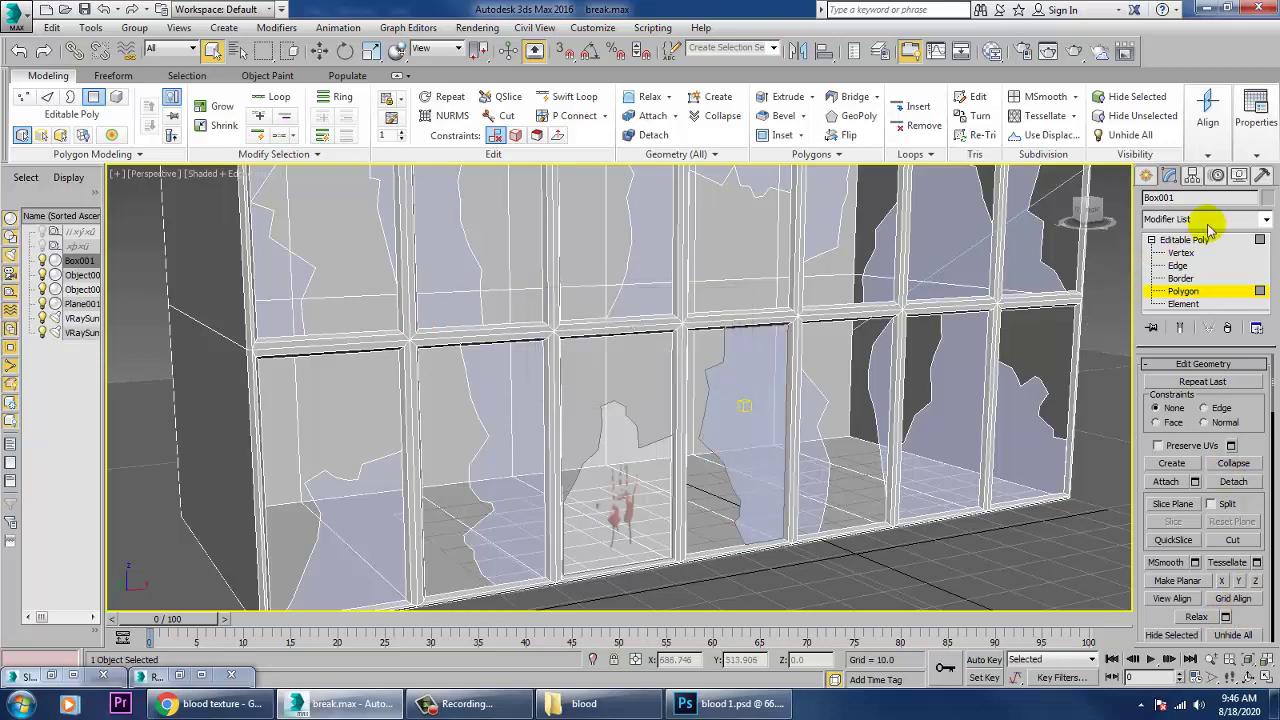
- Center the pivot of the detached tall glass piece, Object002, to the object
click(708, 426)
alt+middle_drag(708, 426, 784, 429)
key(w)
click(1192, 175)
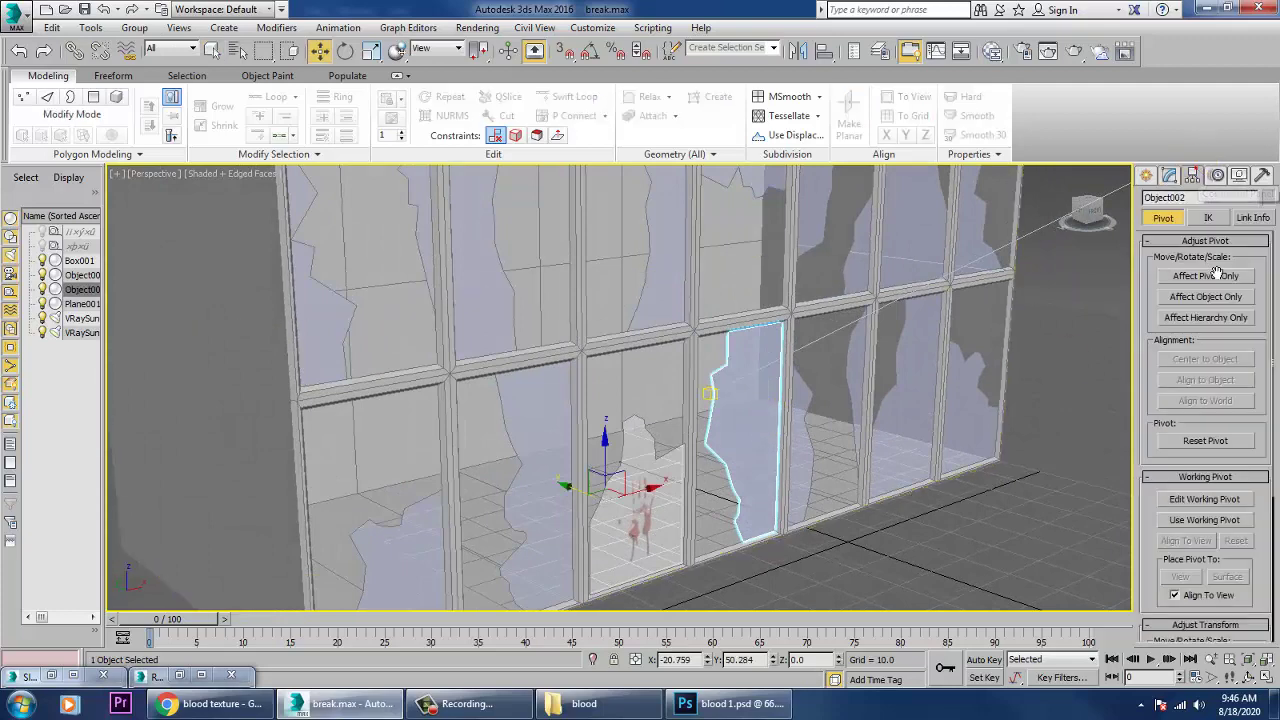
click(1212, 278)
click(1205, 358)
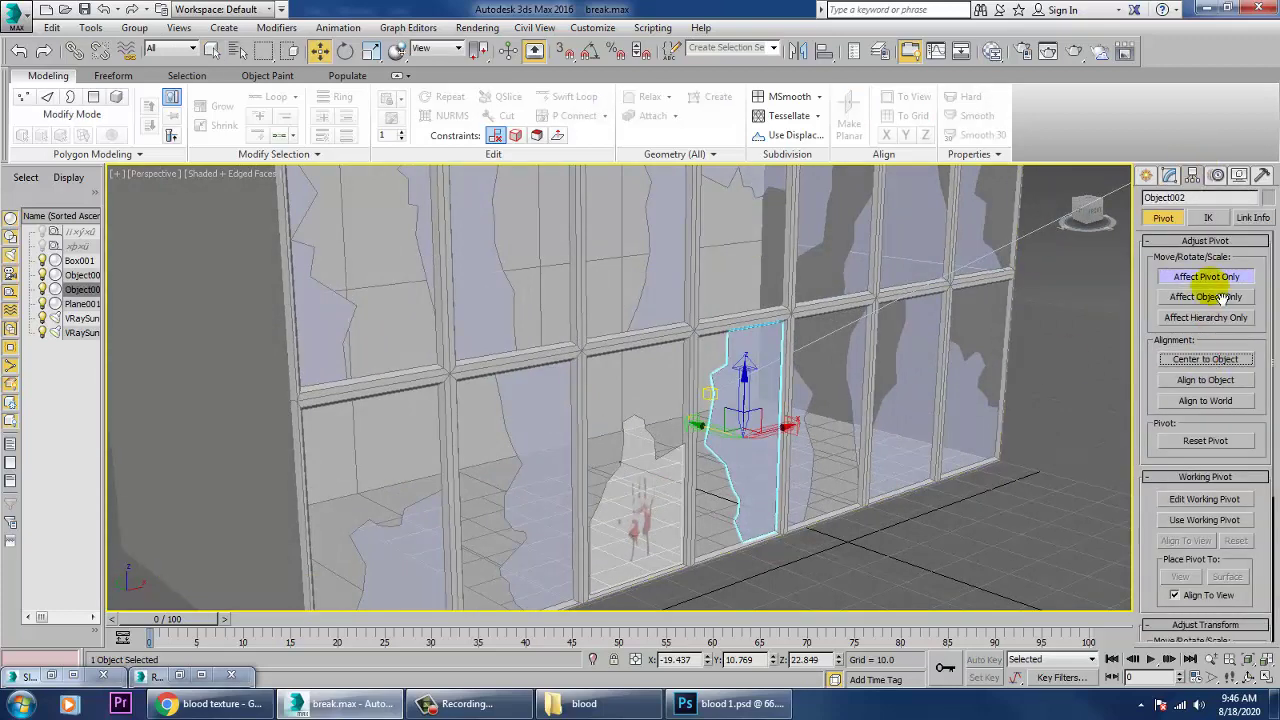
click(1210, 277)
- Move the detached glass piece aside and delete the original tall glass polygon from Box001
drag(723, 447, 751, 407)
click(739, 395)
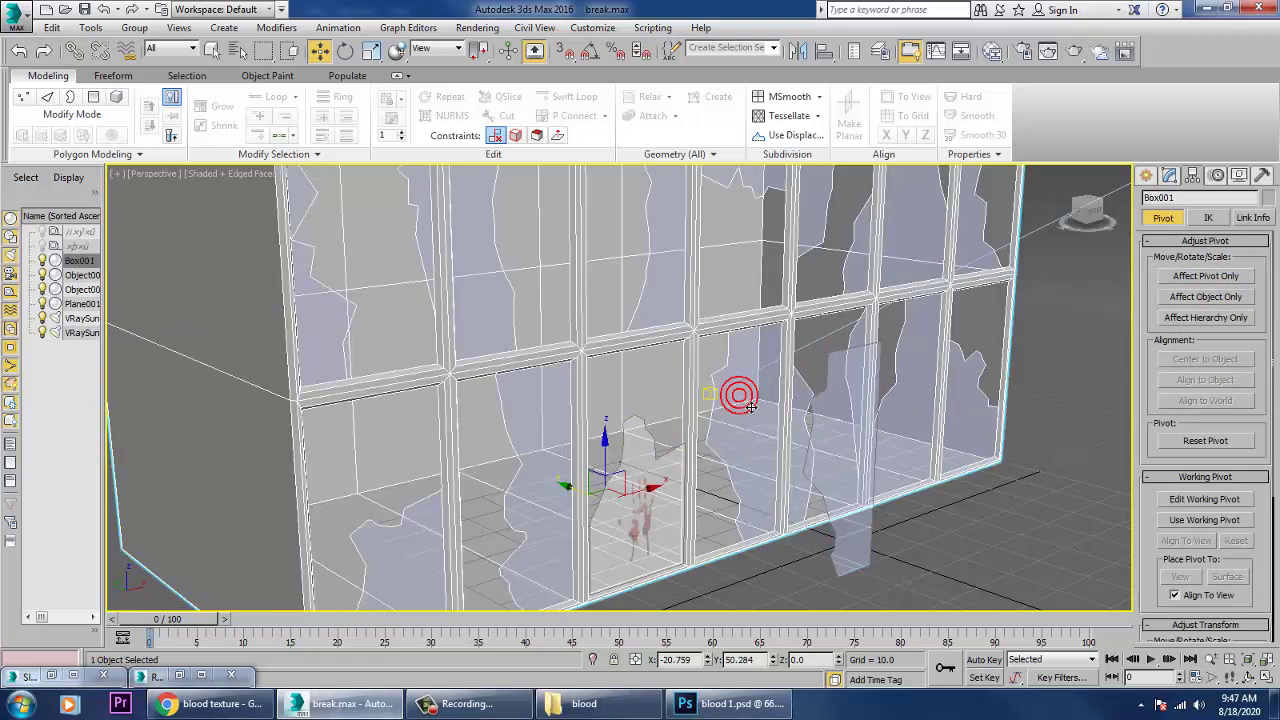
key(4)
click(760, 440)
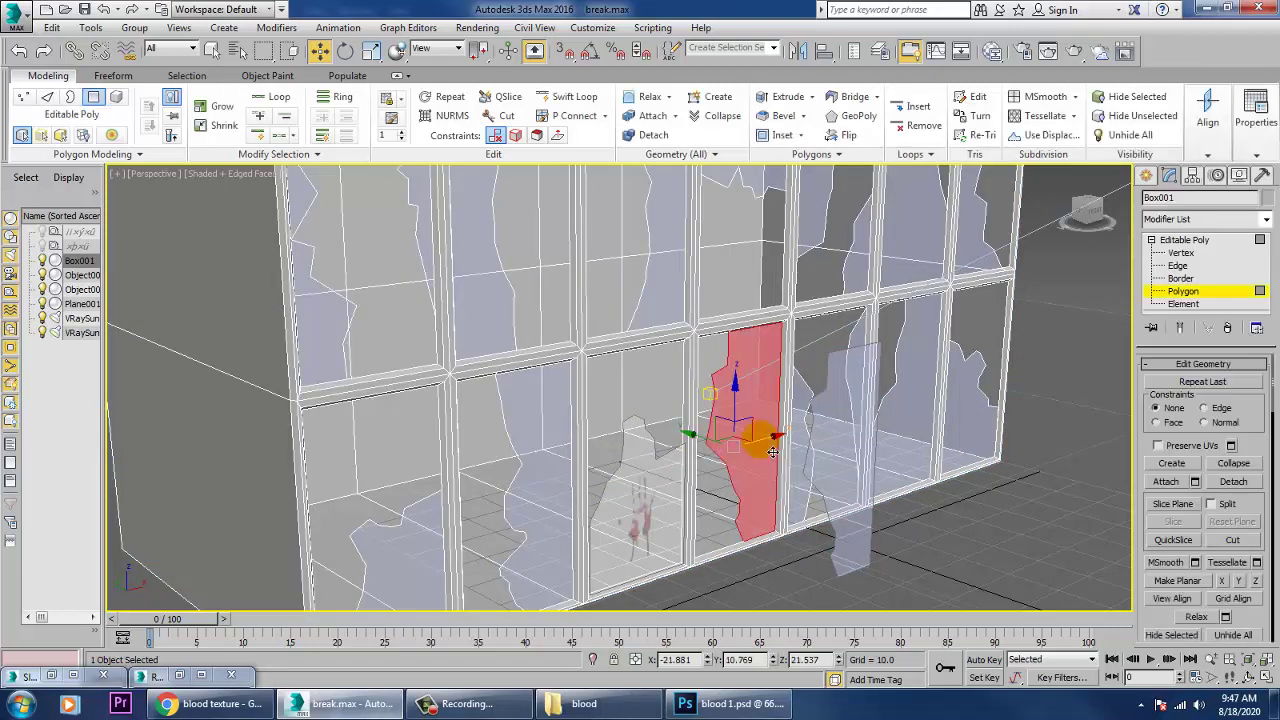
key(Delete)
click(1184, 240)
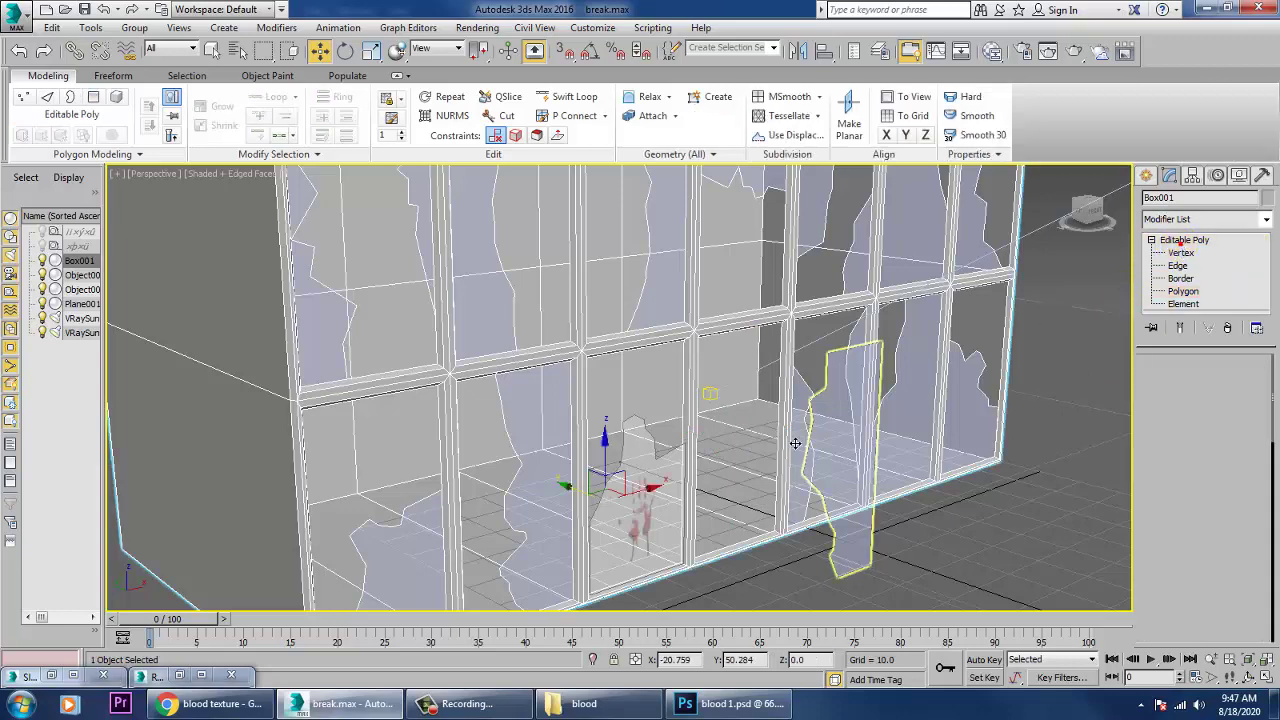
- Move the detached glass piece back into the empty window opening and adjust its depth within the frame
click(855, 444)
drag(800, 457, 694, 425)
scroll(694, 431, up, 4)
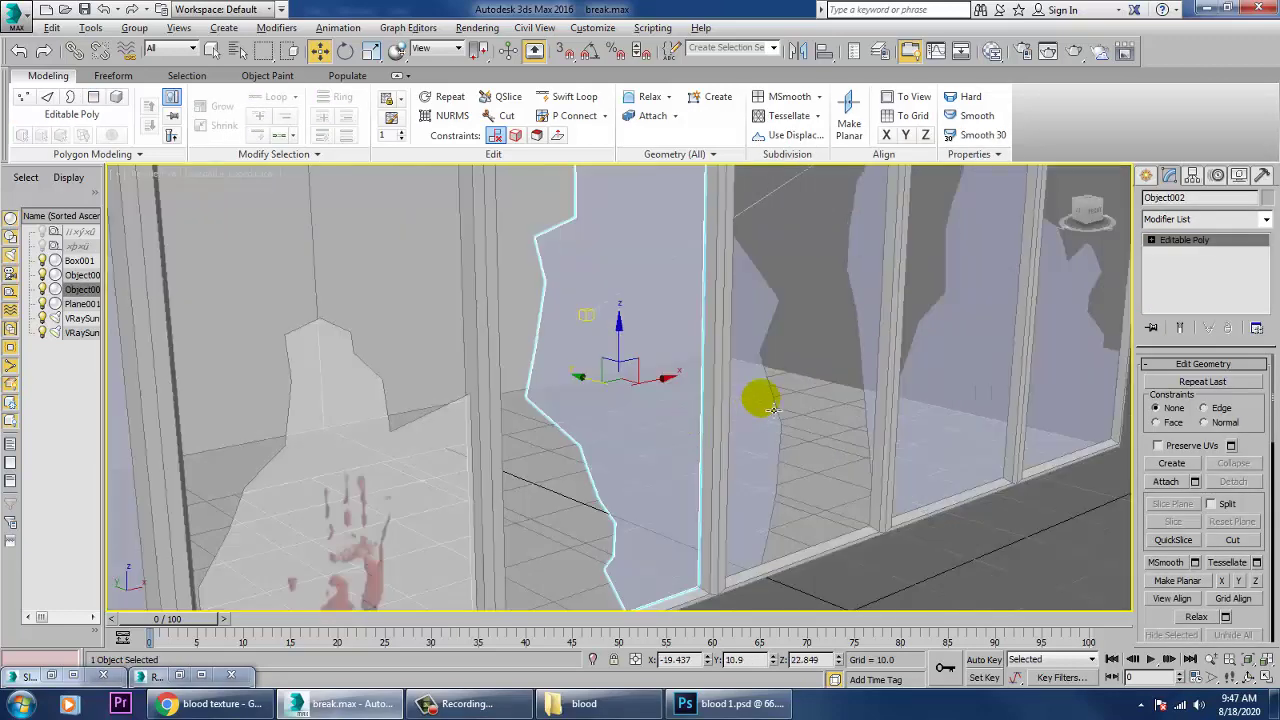
mouse_move(770, 405)
alt+middle_down()
mouse_move(806, 406)
mouse_move(780, 404)
alt+middle_up()
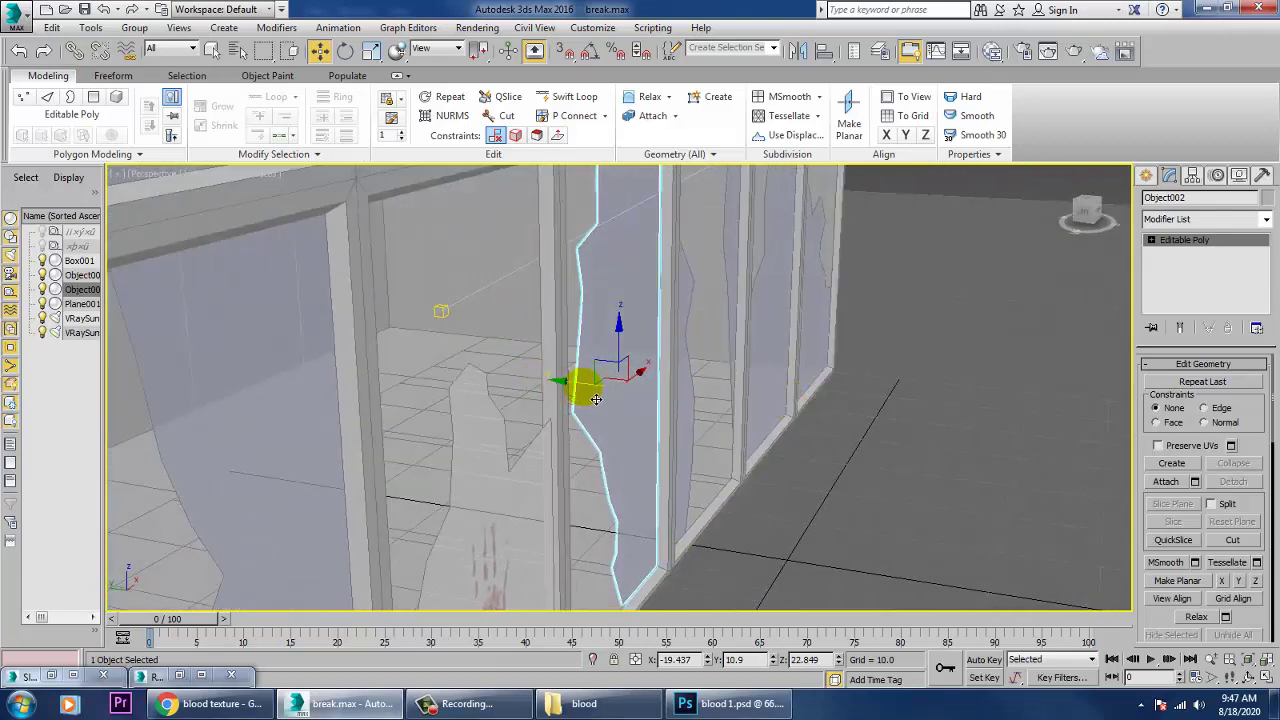
drag(596, 399, 600, 398)
alt+middle_drag(820, 394, 751, 389)
scroll(751, 389, down, 5)
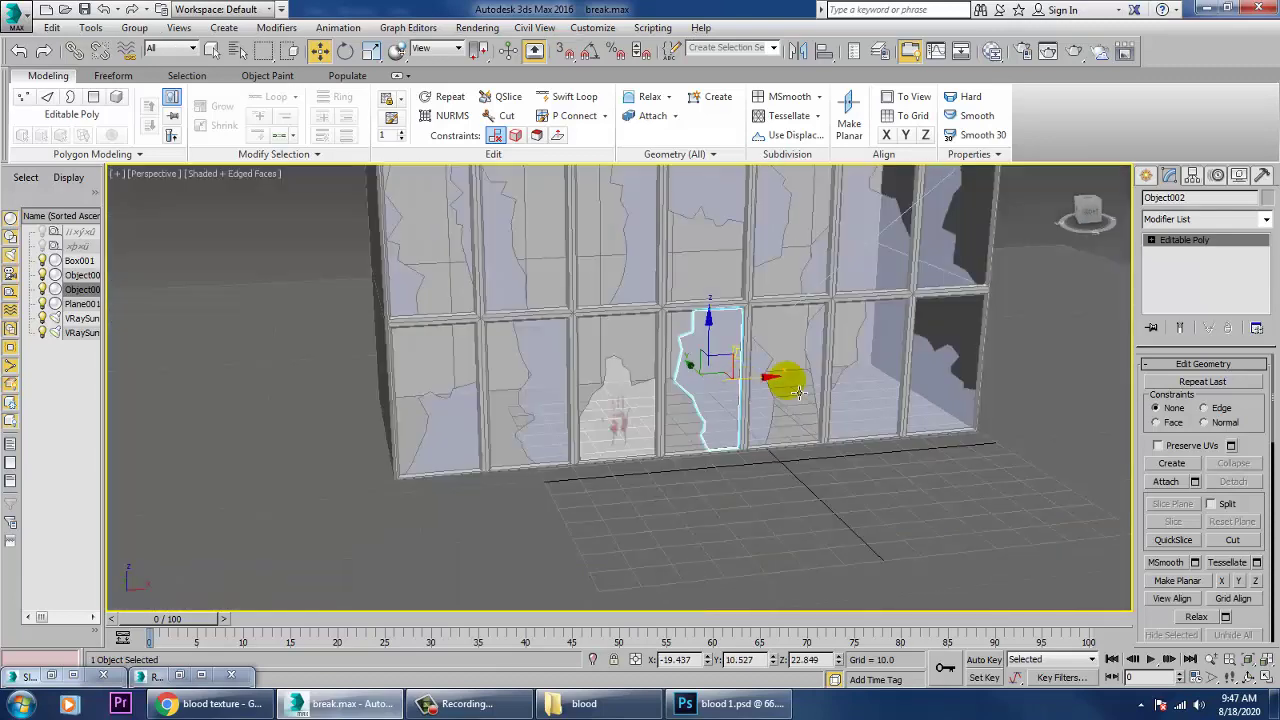
click(1266, 219)
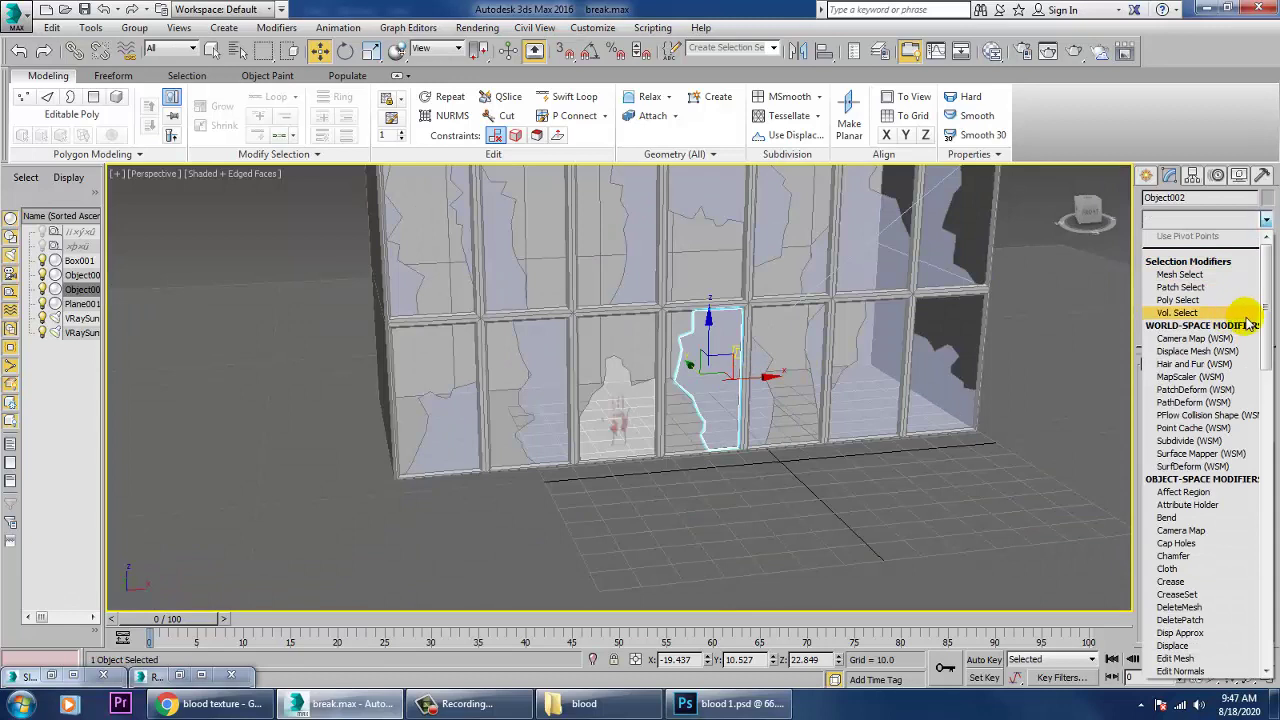
scroll(1248, 322, down, 10)
click(1230, 517)
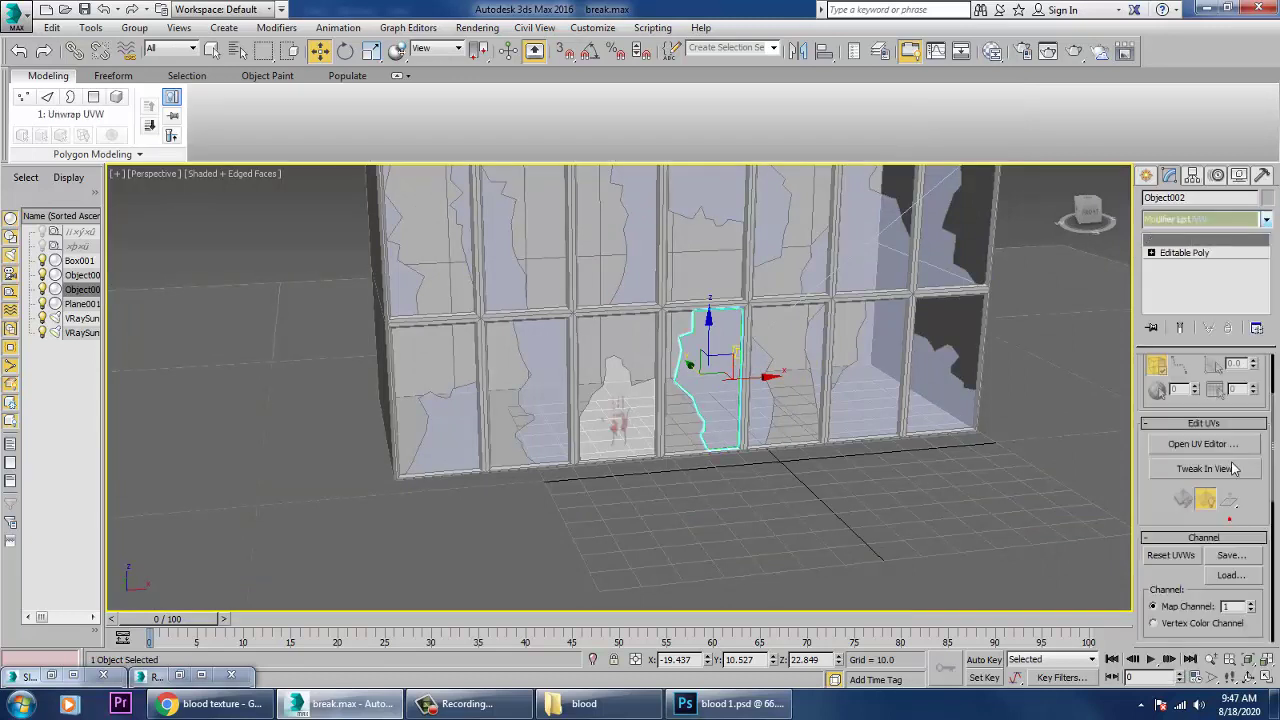
drag(1169, 421, 1160, 574)
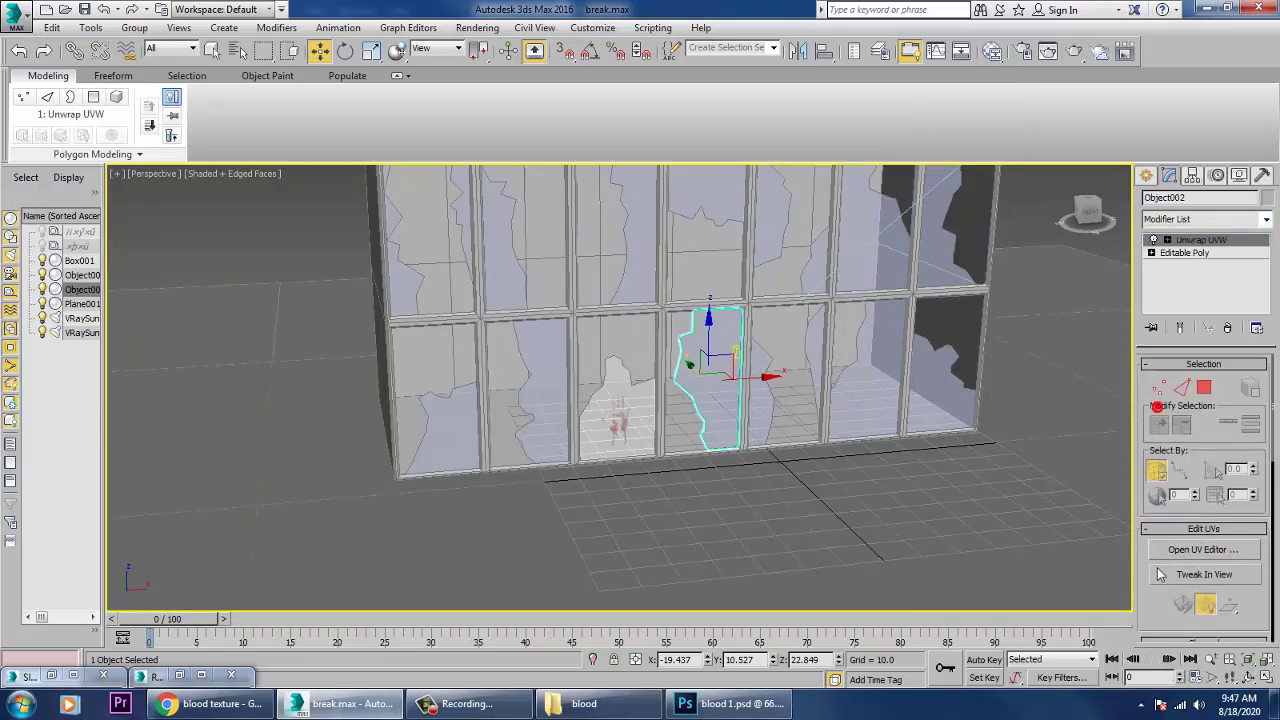
scroll(750, 386, up, 8)
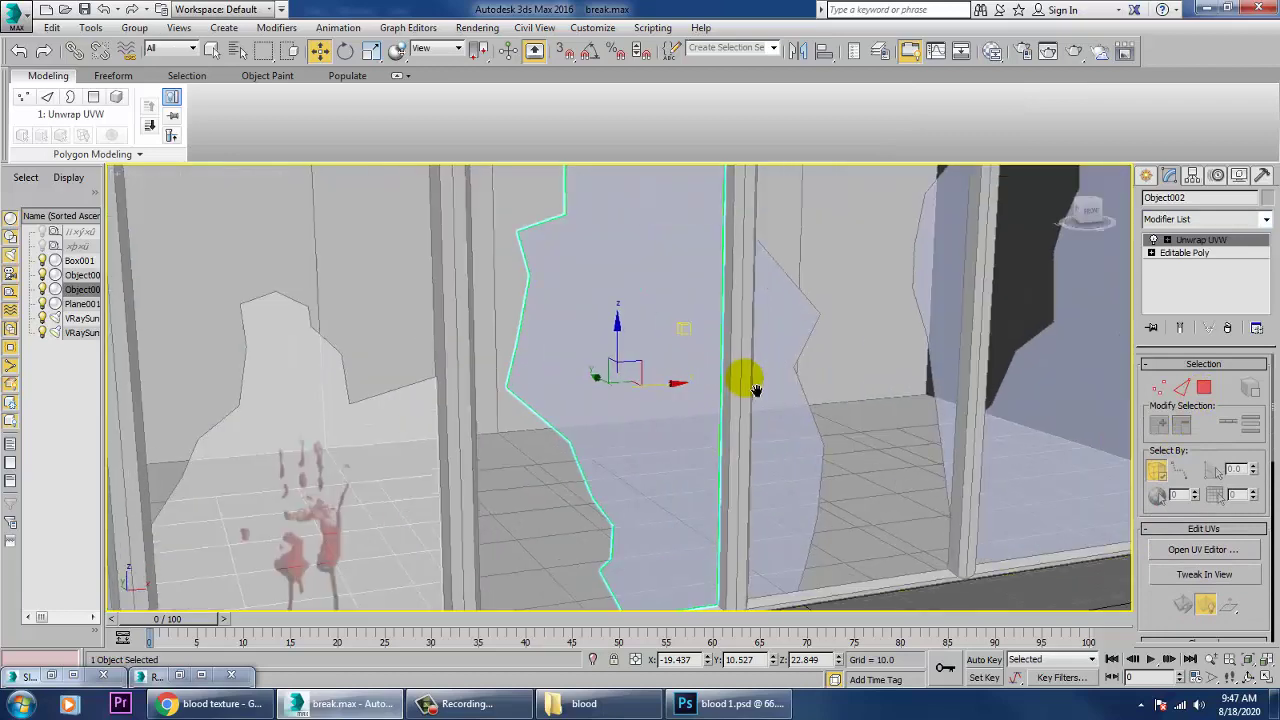
right_click(537, 330)
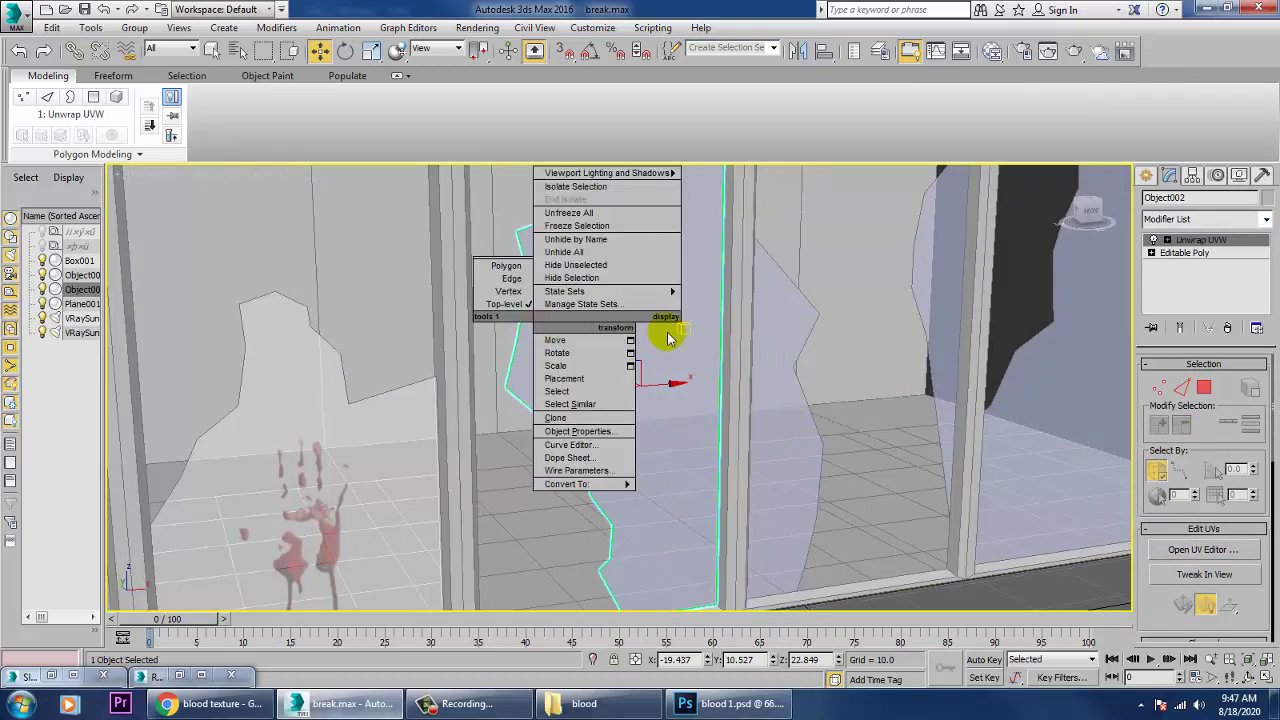
click(1227, 327)
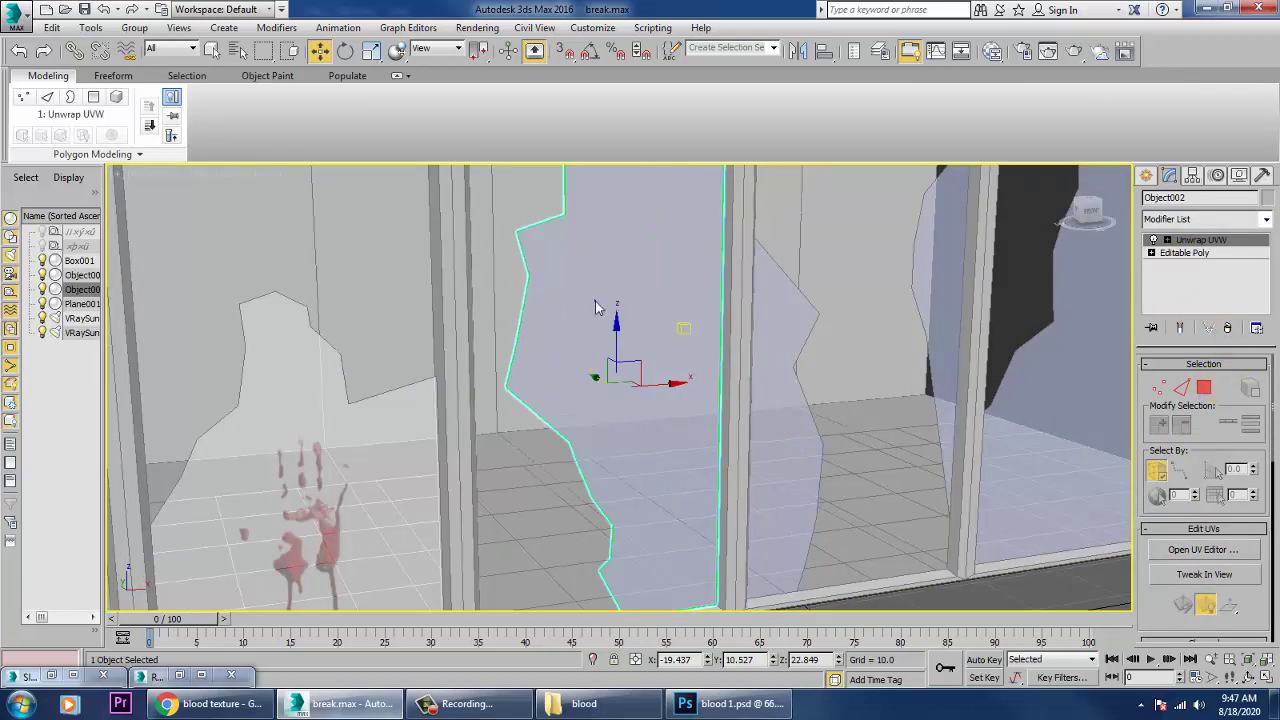
right_click(595, 307)
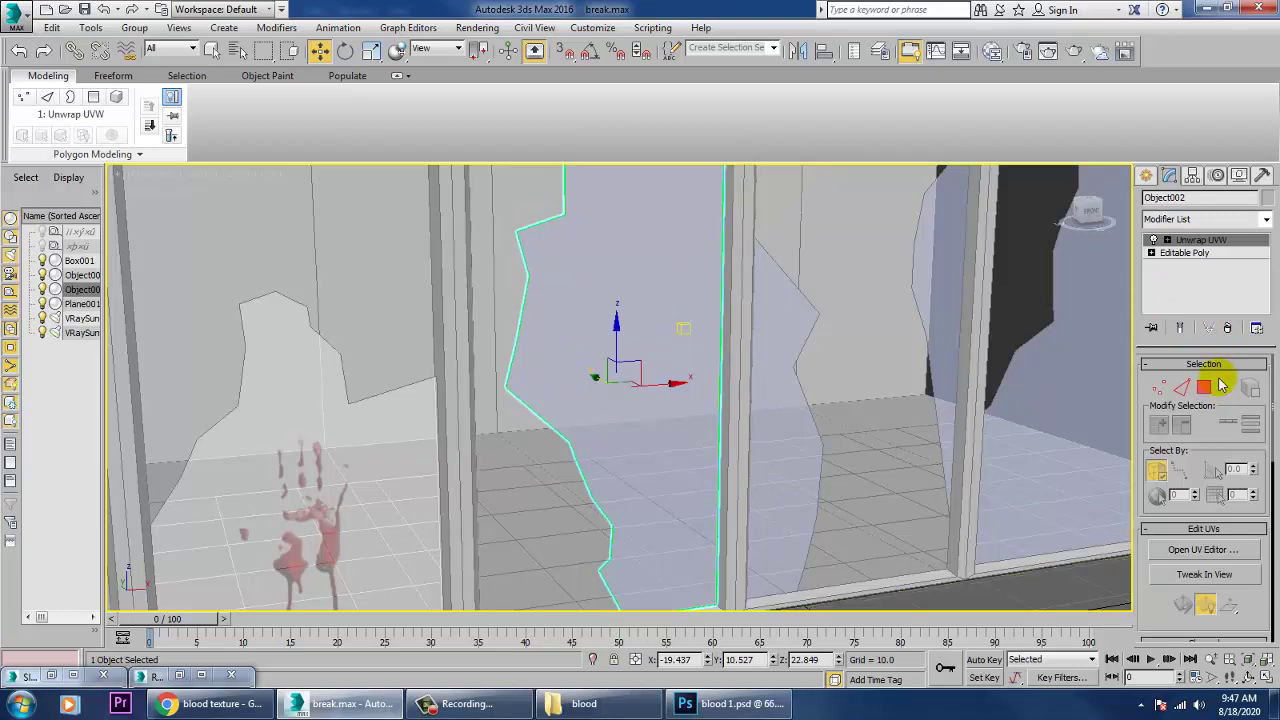
click(1227, 328)
- Cut a bent edge across the middle of the tall glass piece, from its jagged corner to the opposite straight side
right_click(654, 292)
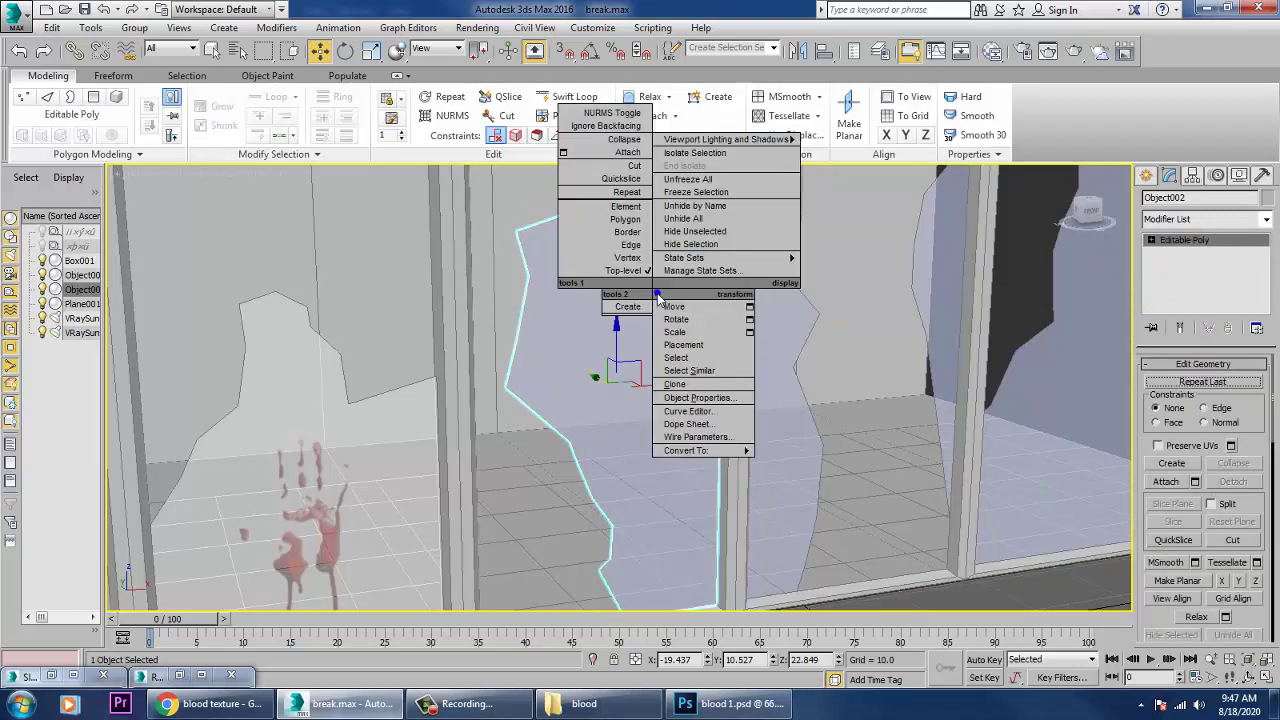
click(633, 165)
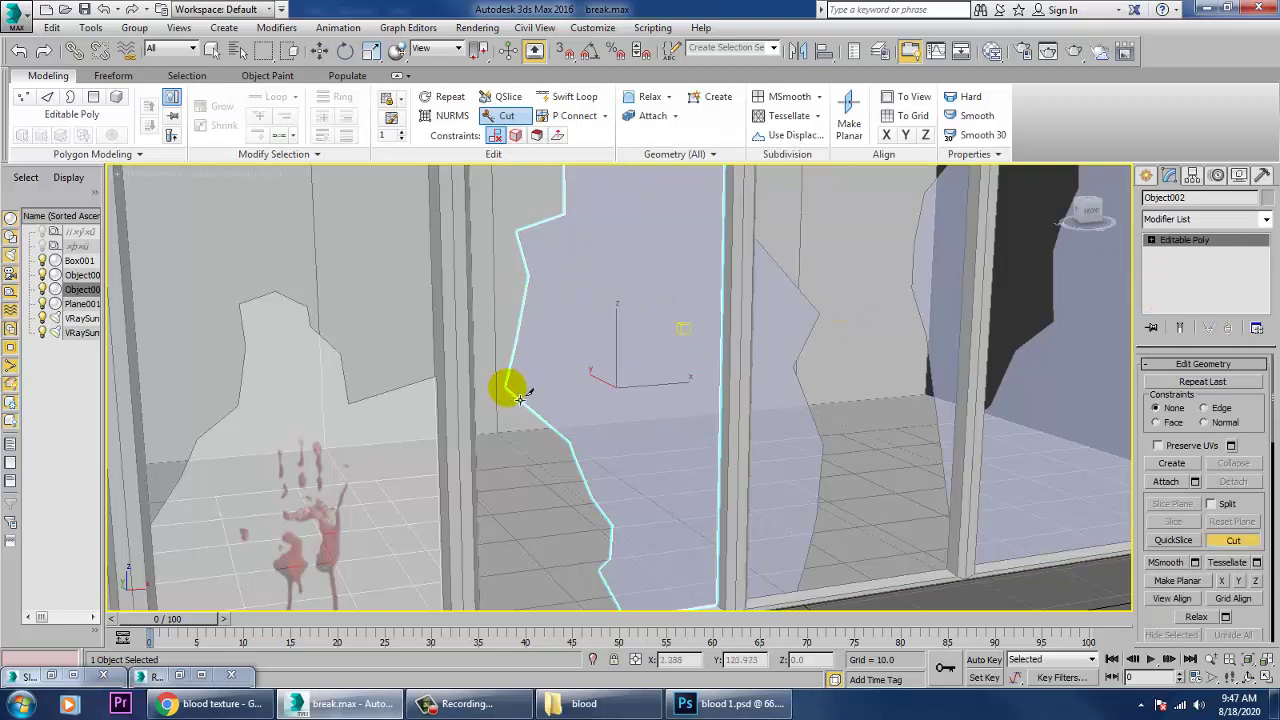
click(562, 355)
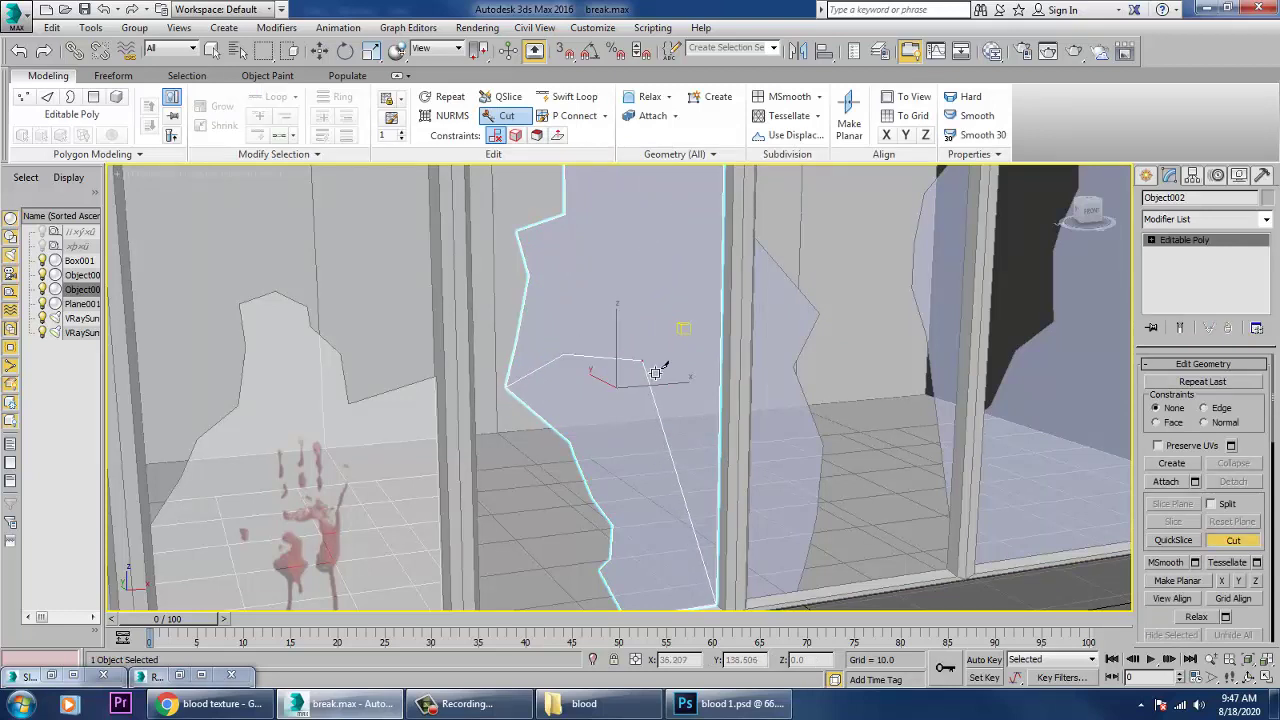
right_click(960, 466)
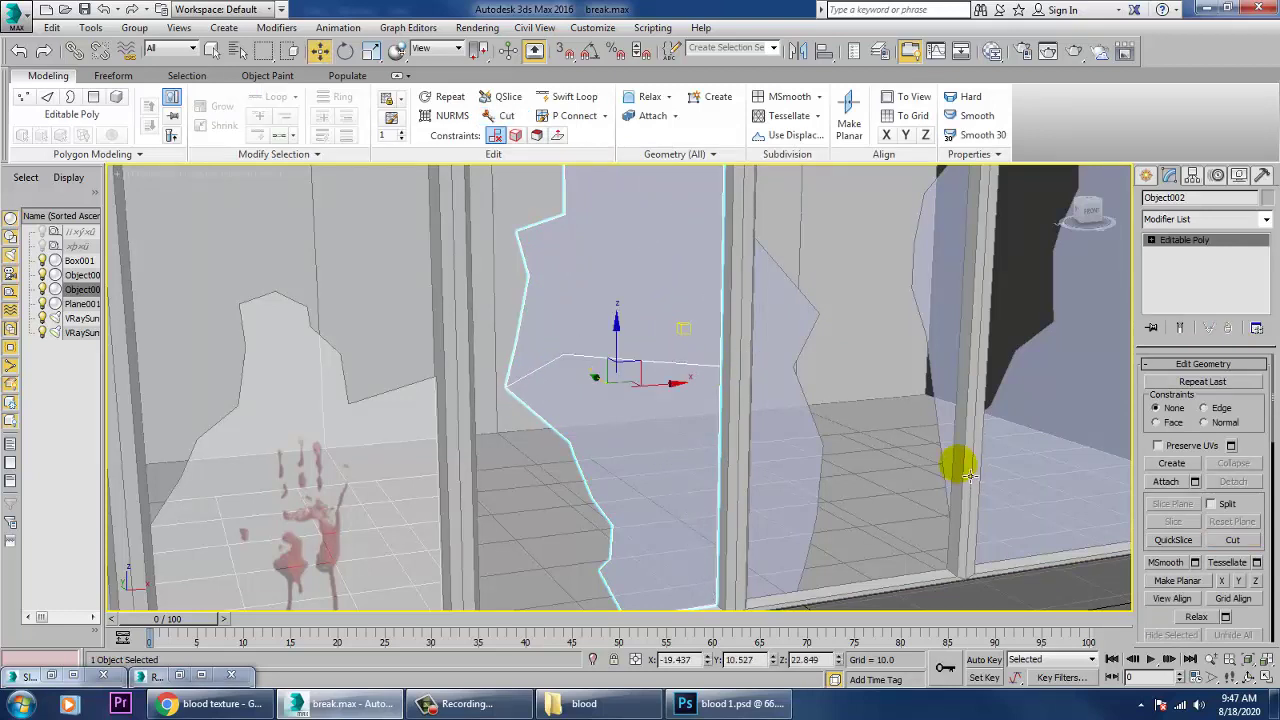
alt+middle_drag(895, 428, 866, 423)
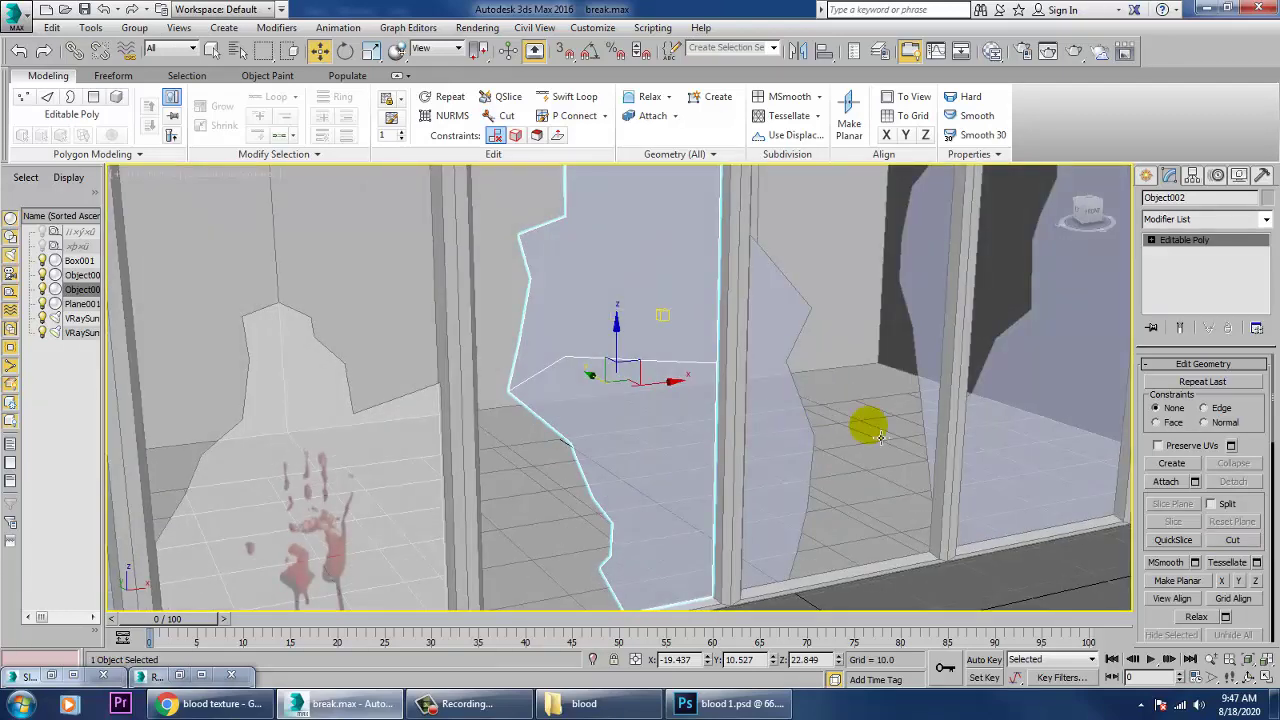
- Add an Unwrap UVW modifier to the cut glass piece and select its polygons
click(1266, 220)
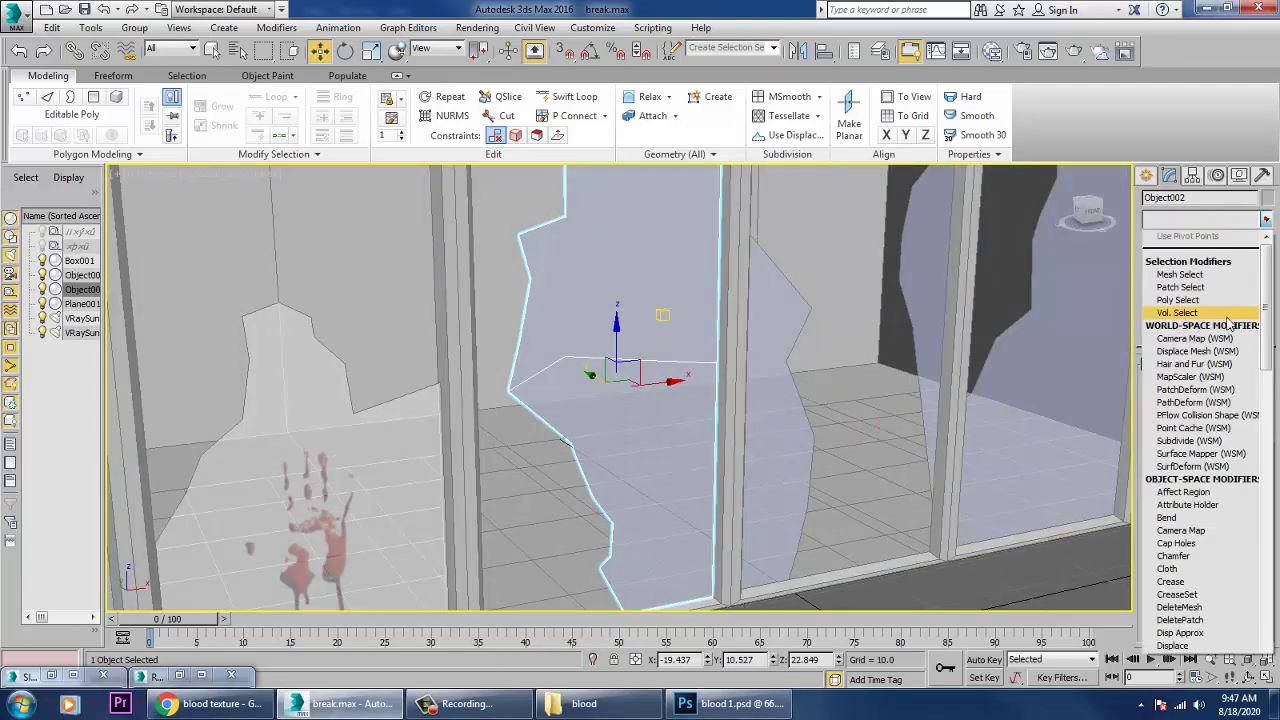
key(u)
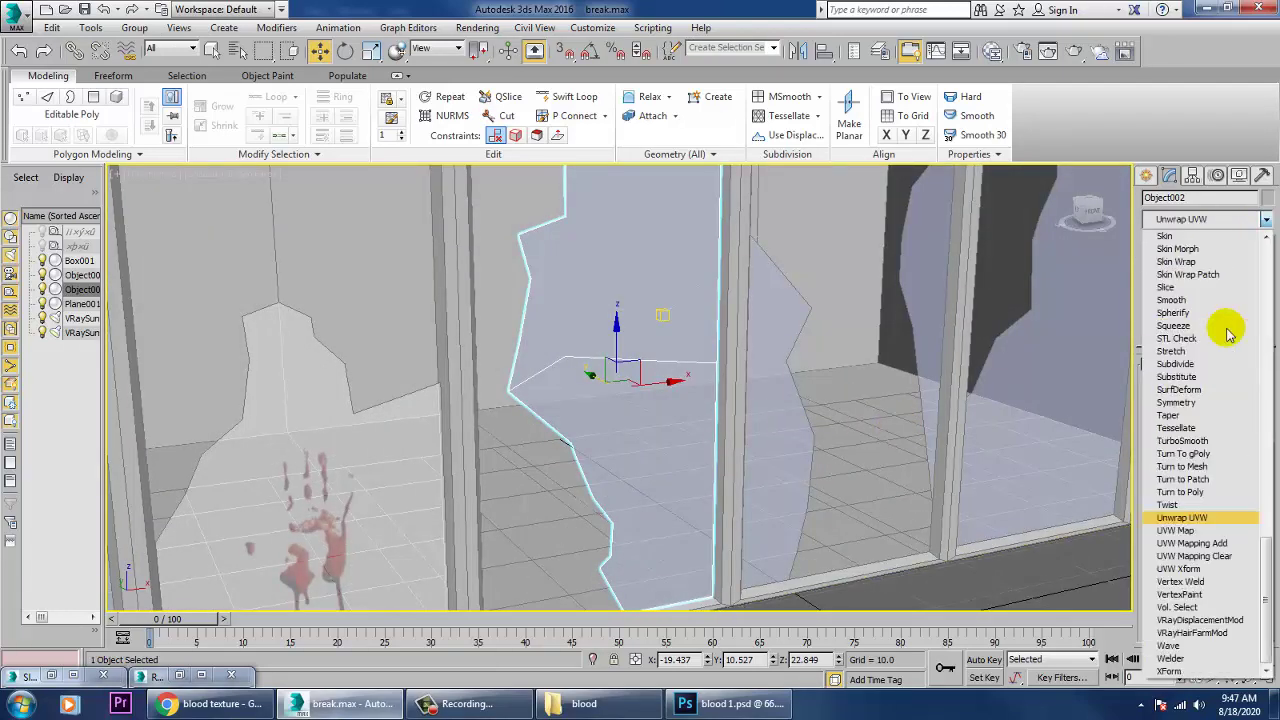
click(1205, 517)
click(1204, 389)
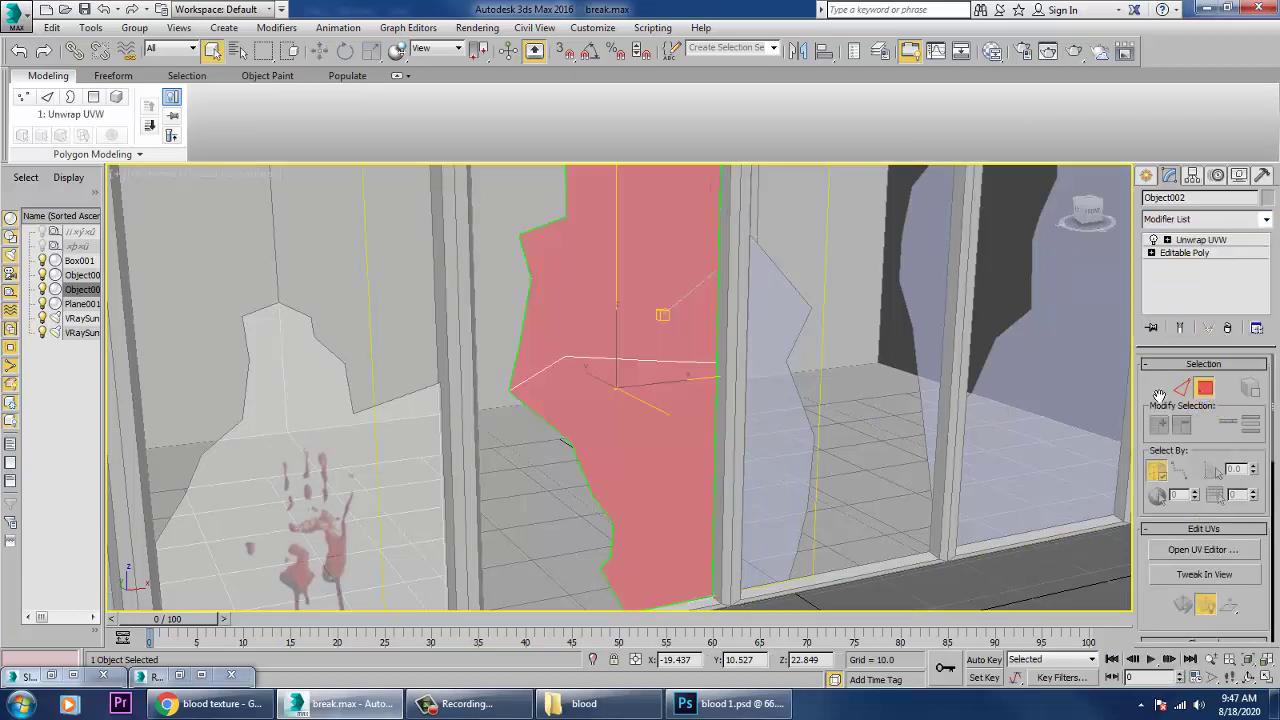
- Apply a planar projection to the selected polygons and align it to the Y axis
scroll(838, 410, down, 15)
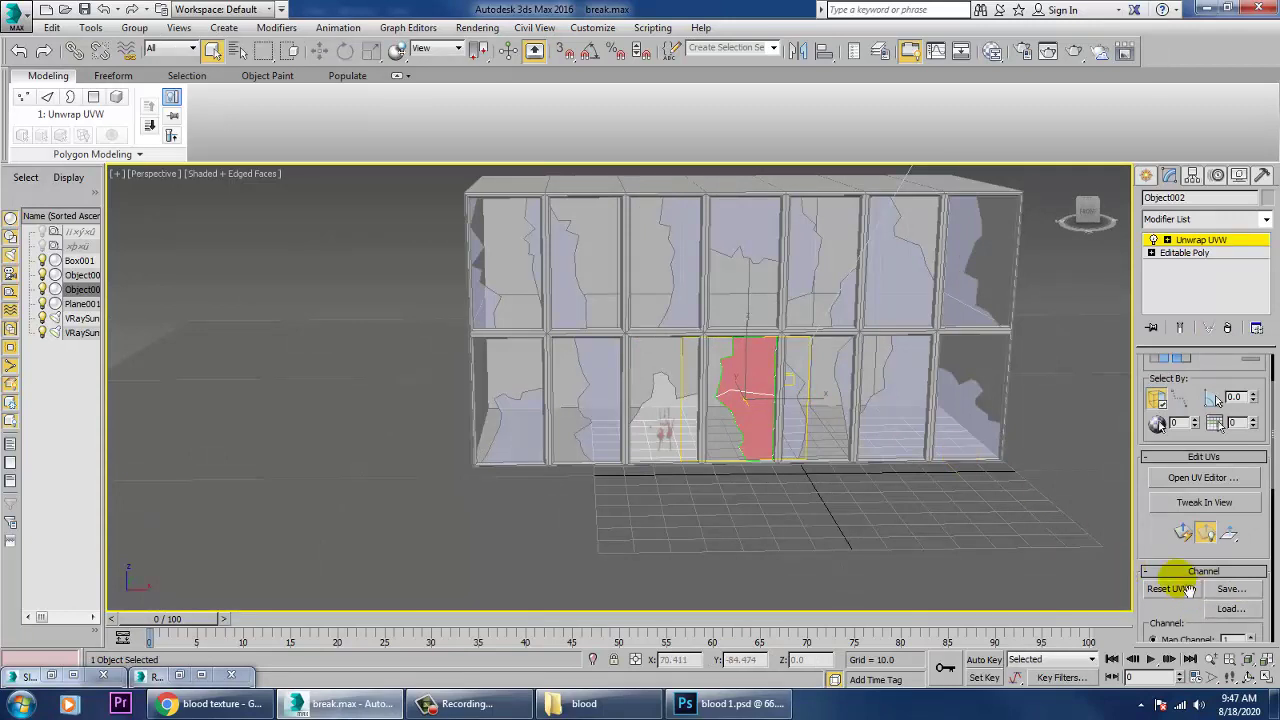
drag(1153, 547, 1104, 164)
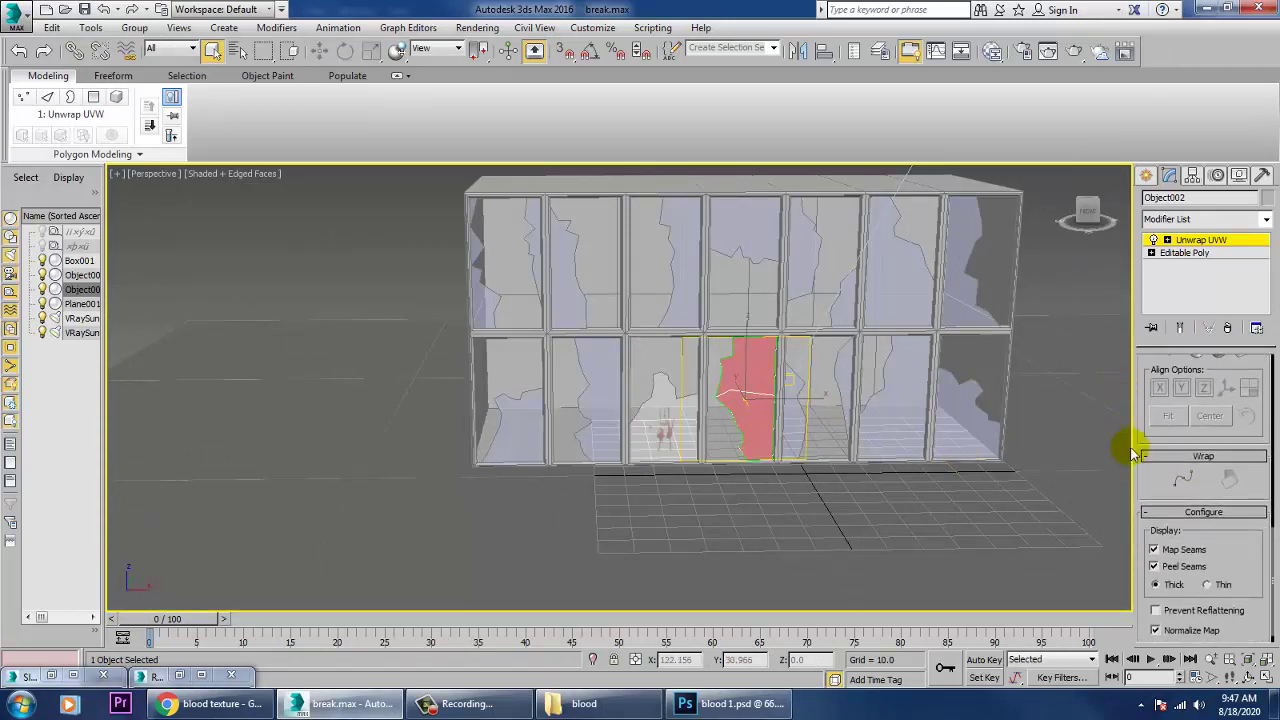
scroll(1152, 480, up, 3)
click(1172, 408)
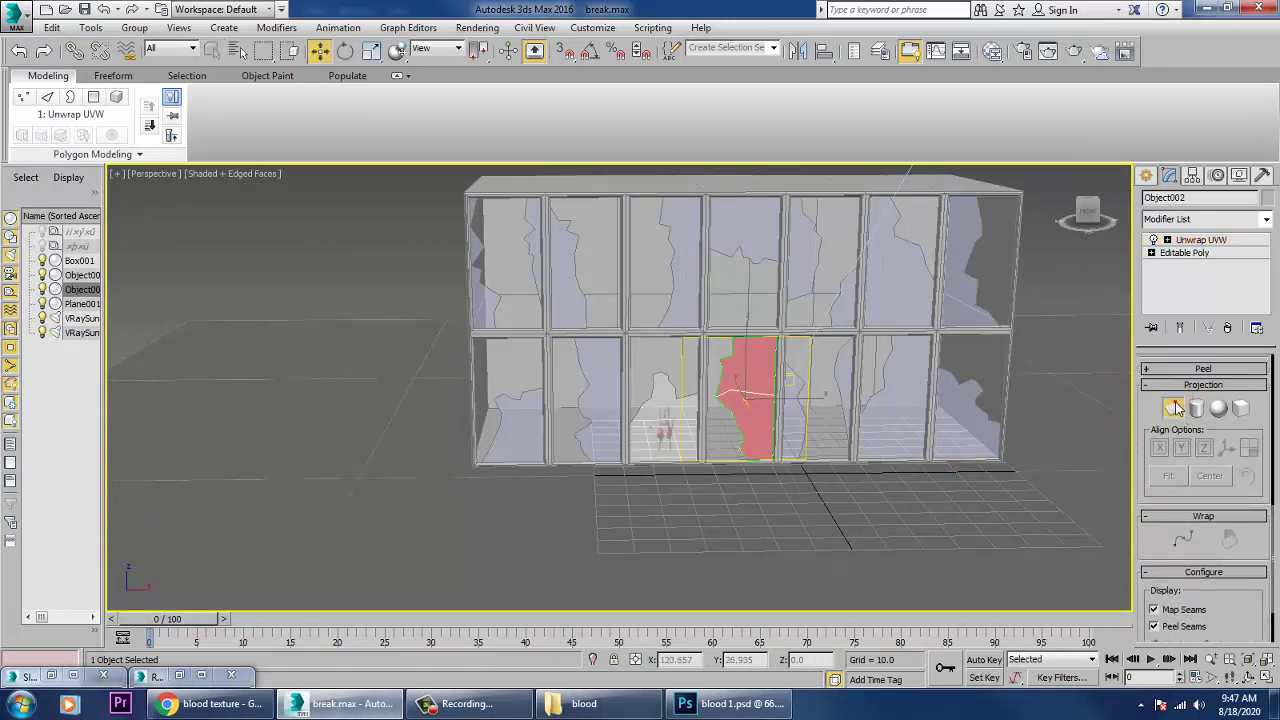
click(1181, 448)
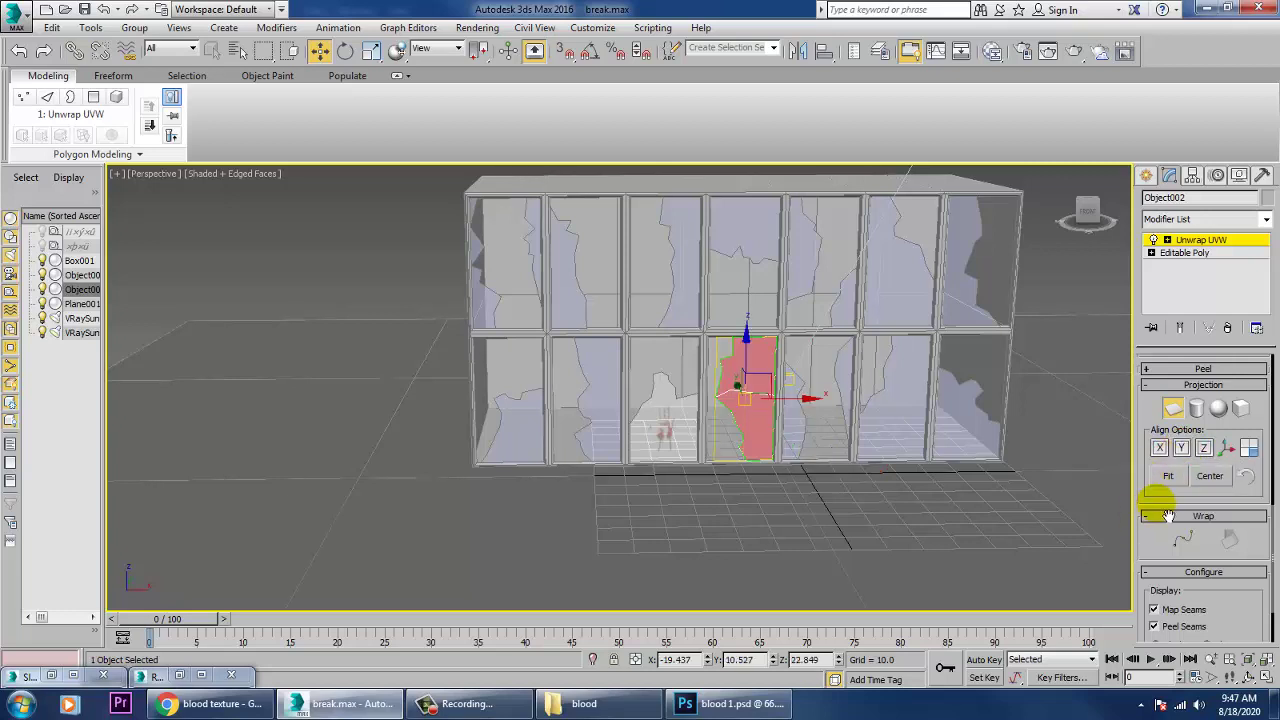
- Open the glass piece's layout in the maximized UV editor and scale the UV shell down inside the tile
scroll(1167, 512, up, 5)
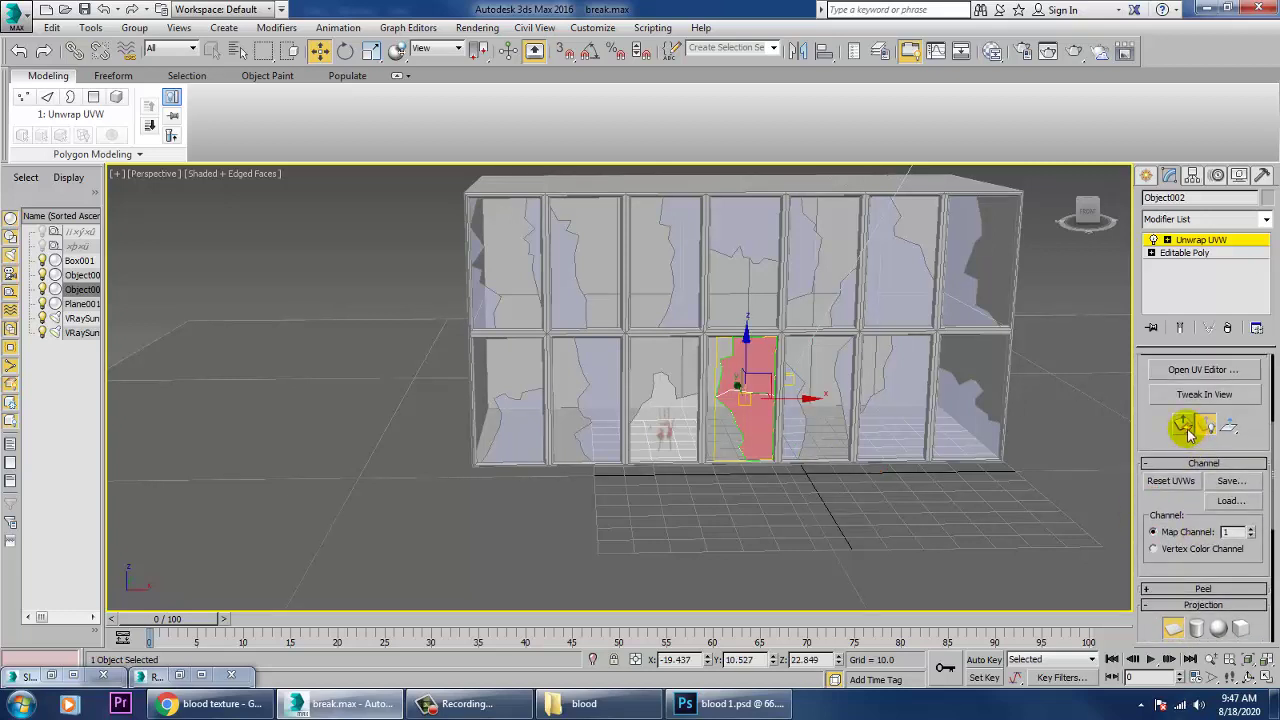
click(1201, 370)
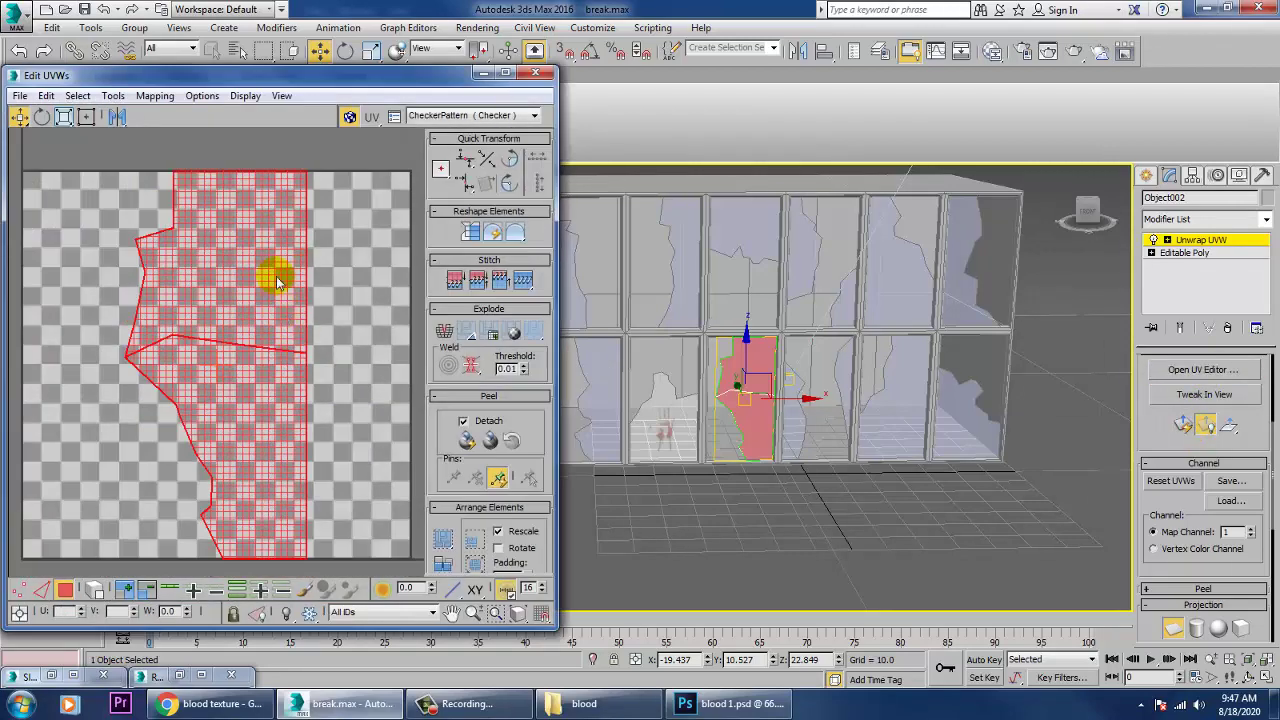
click(505, 74)
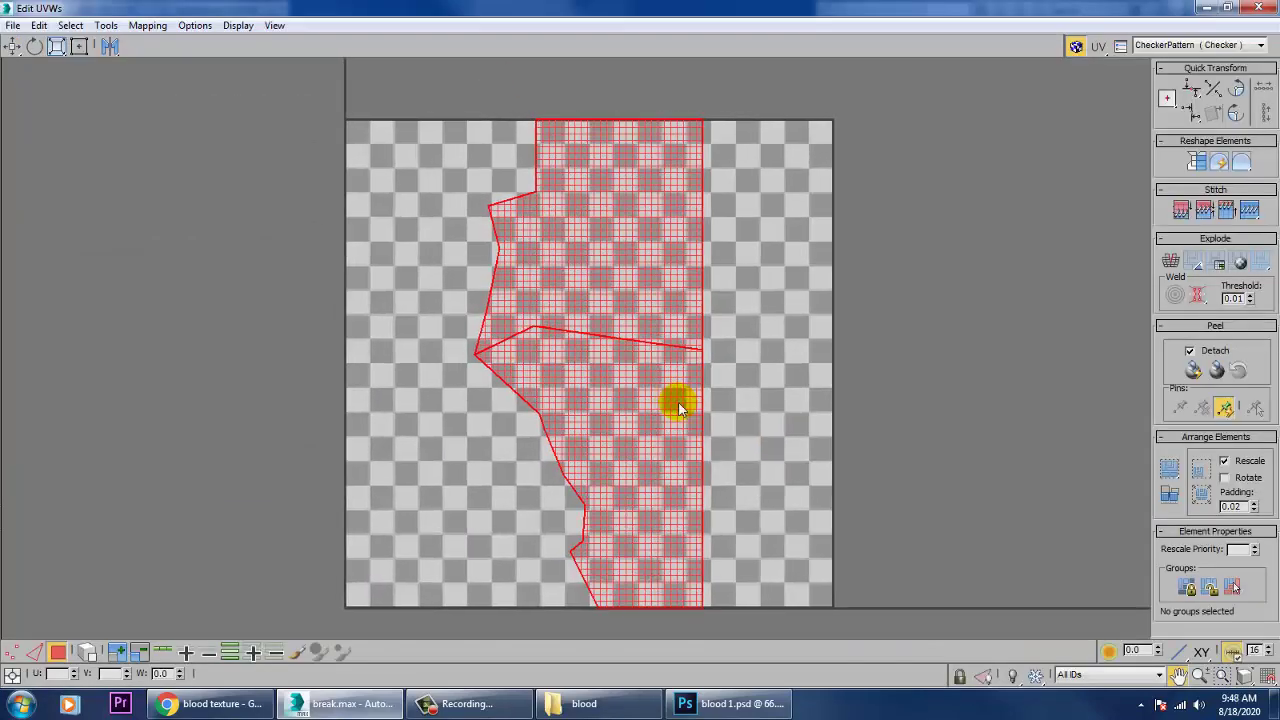
scroll(675, 413, down, 2)
key(r)
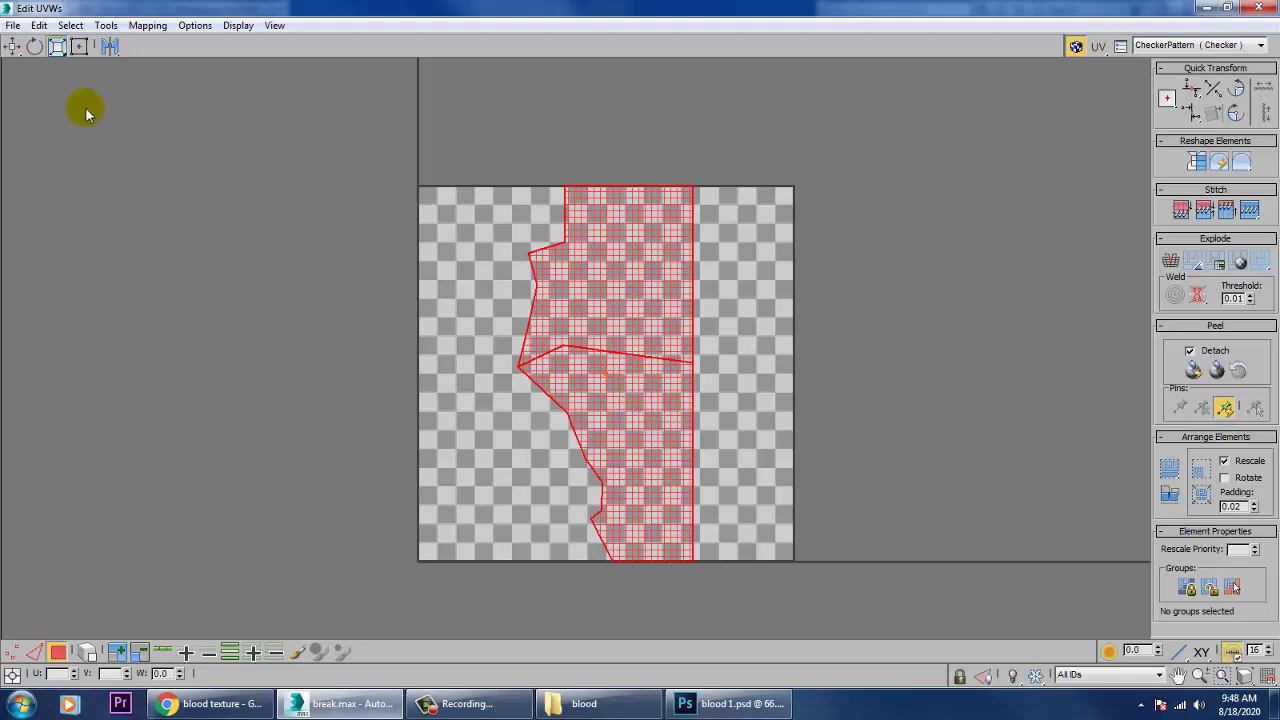
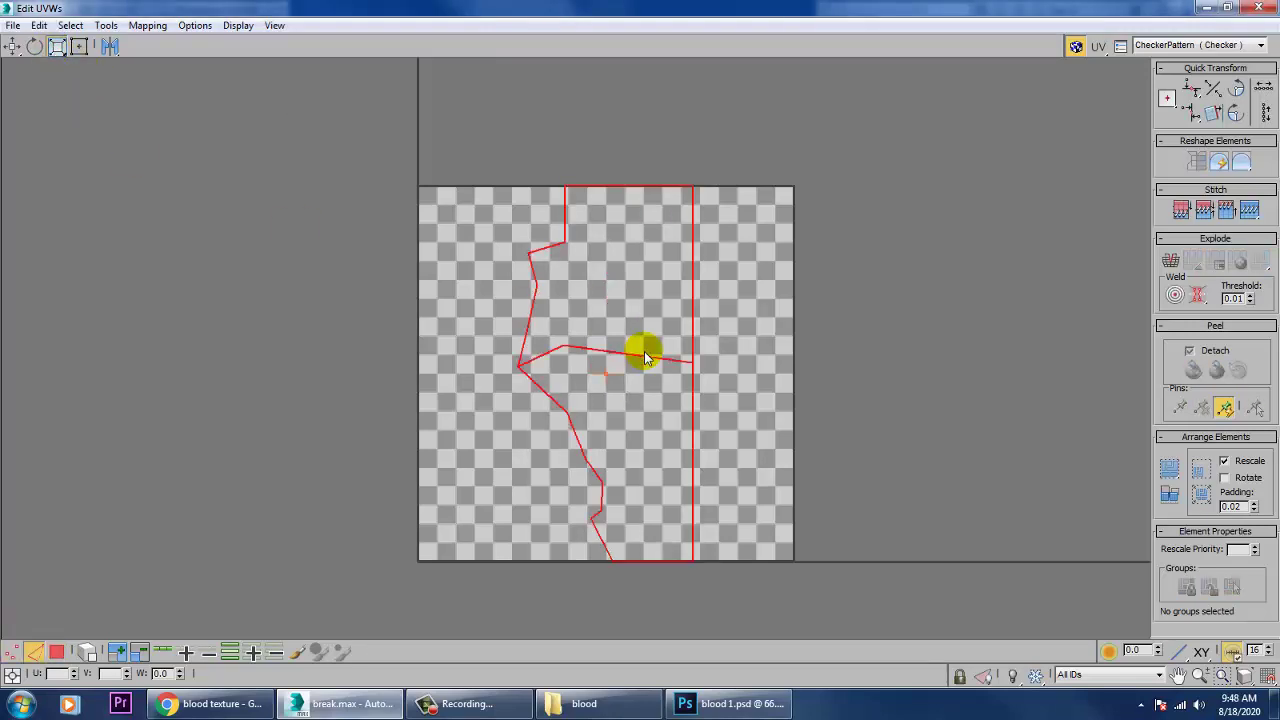
drag(646, 383, 672, 426)
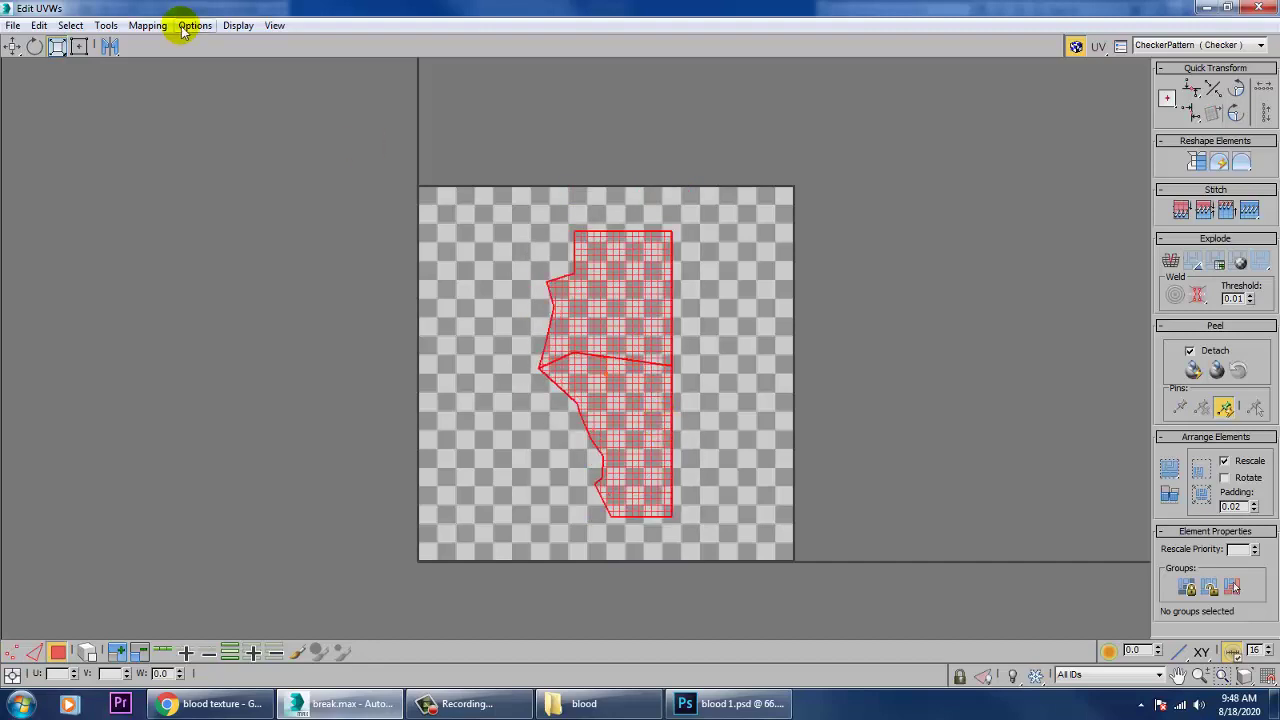
- Render the glass piece's UVW template at 1024 by 1024
click(107, 27)
click(200, 323)
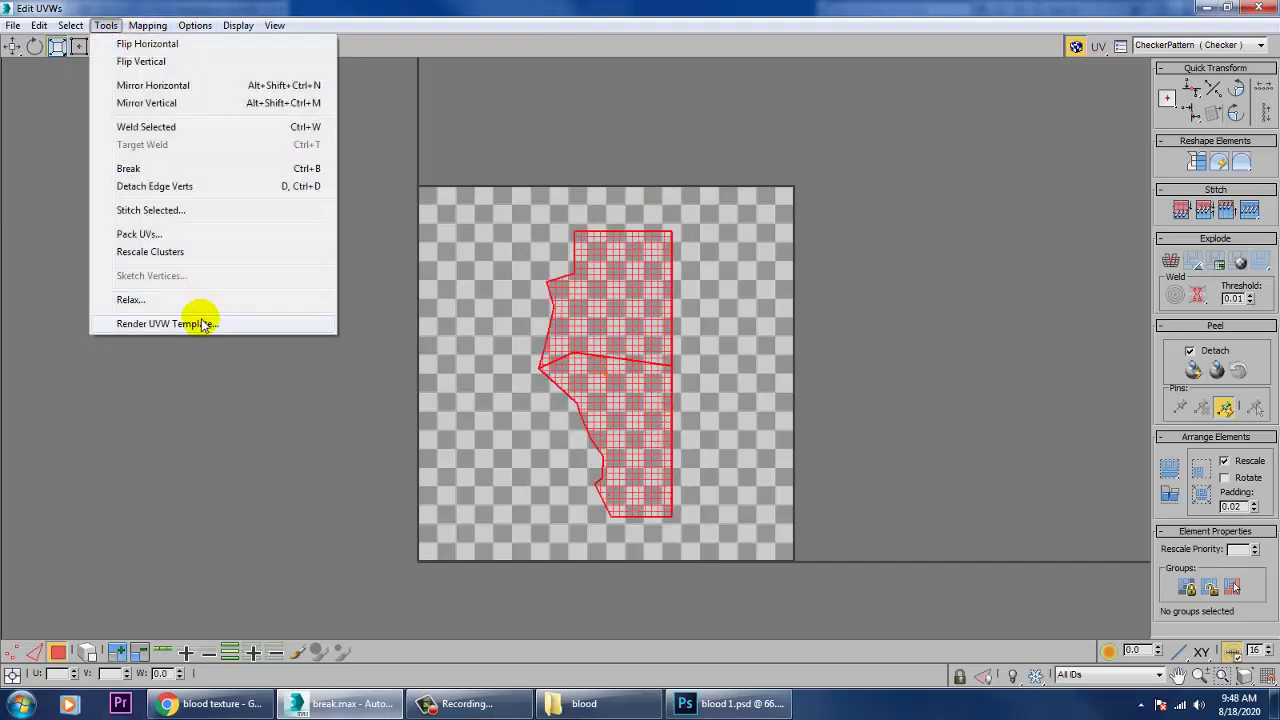
click(52, 329)
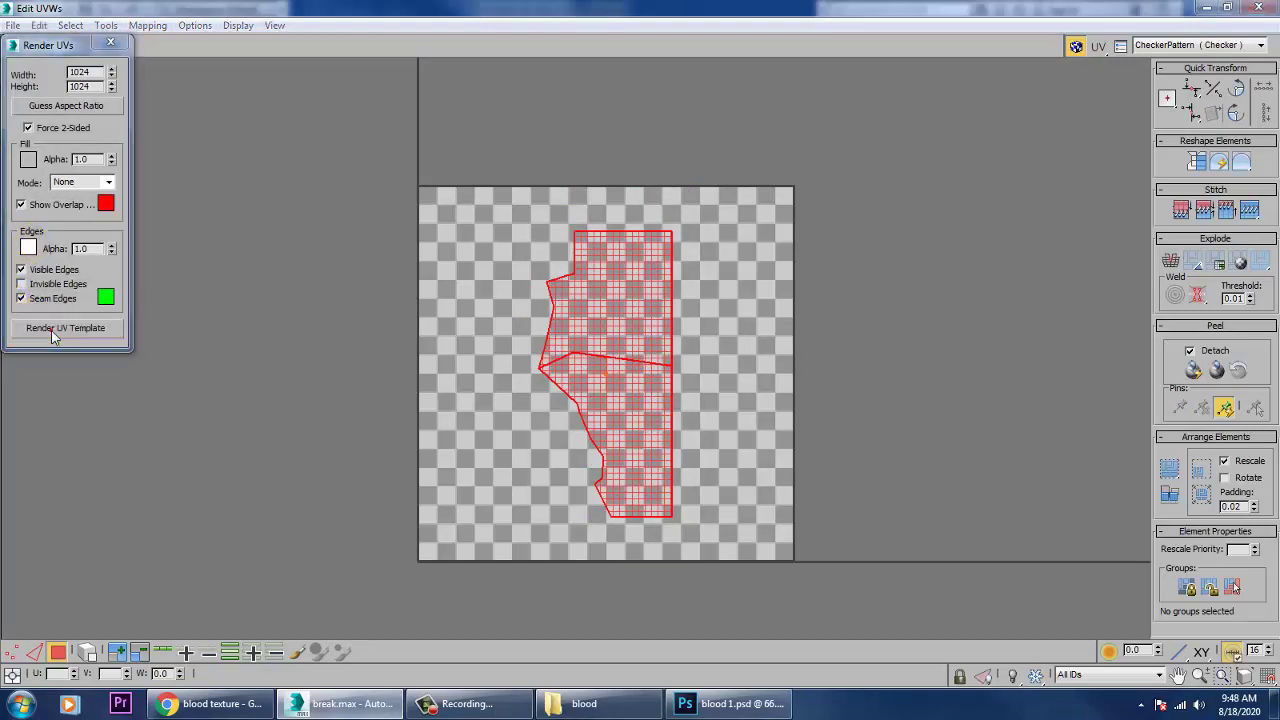
- Save the rendered UVW template as a JPEG file named uv1` in the blood folder
drag(1012, 6, 588, 88)
click(985, 147)
drag(985, 147, 490, 108)
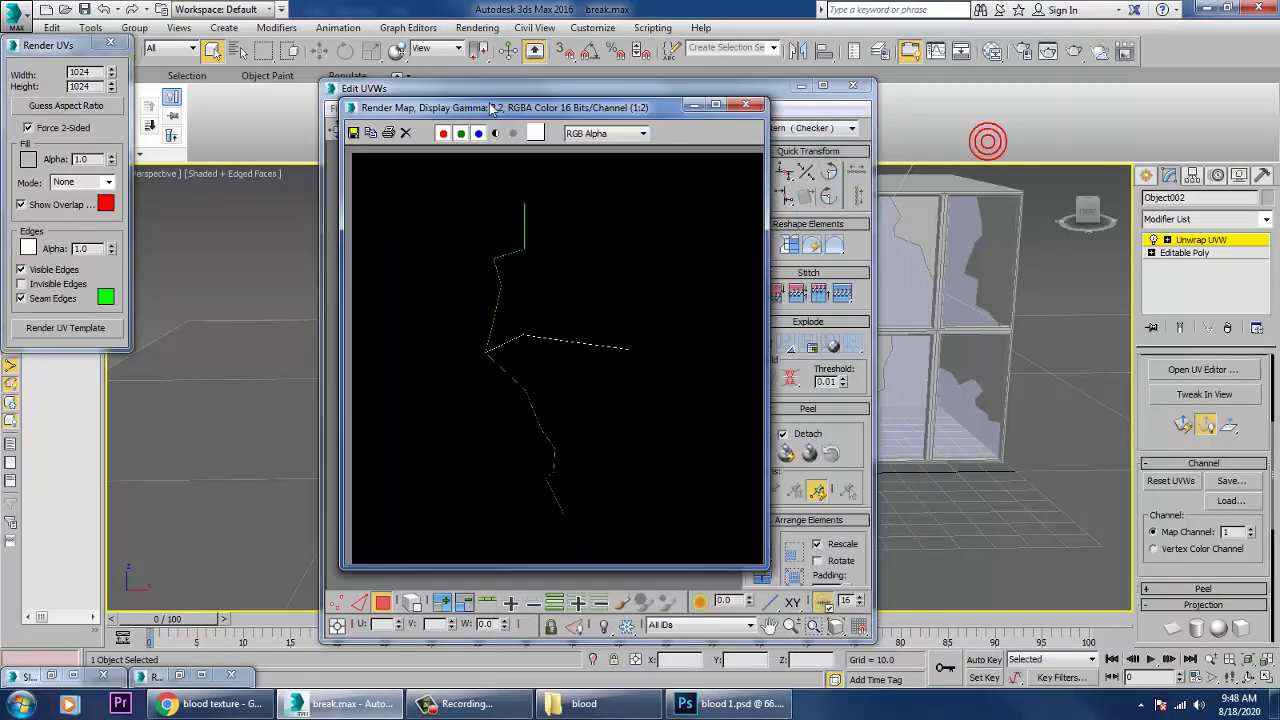
click(354, 133)
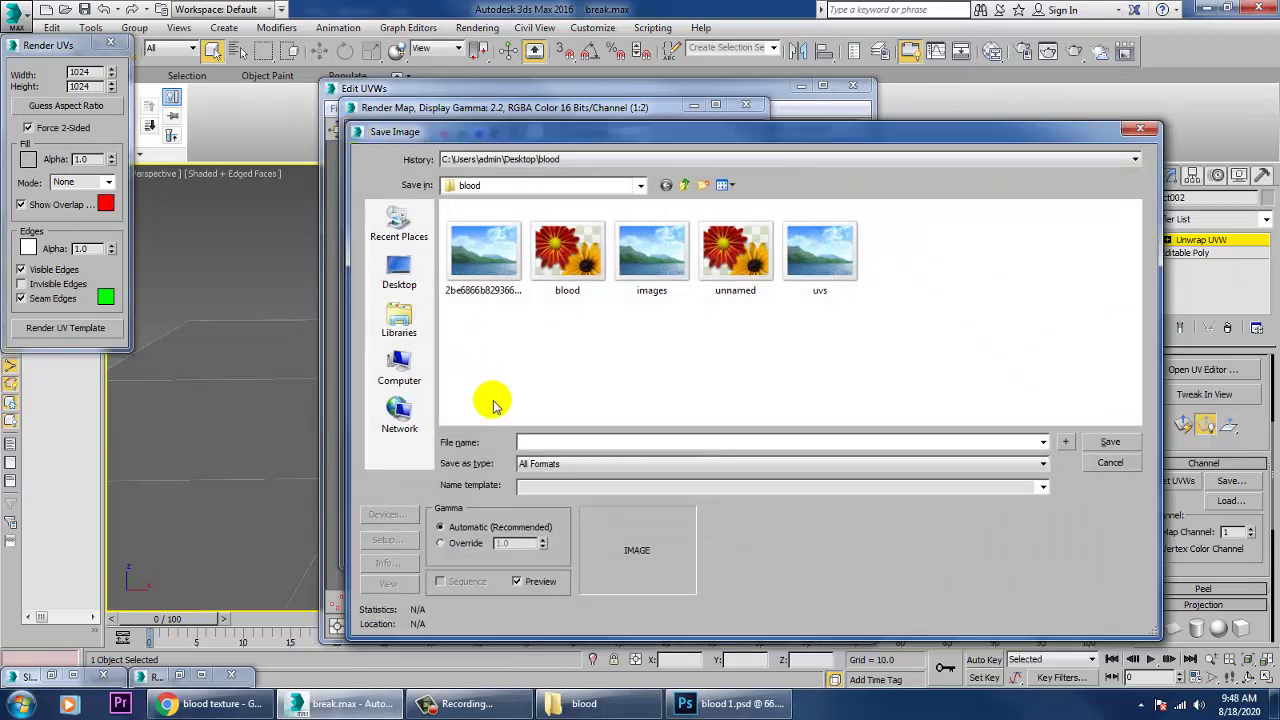
text(uv1)
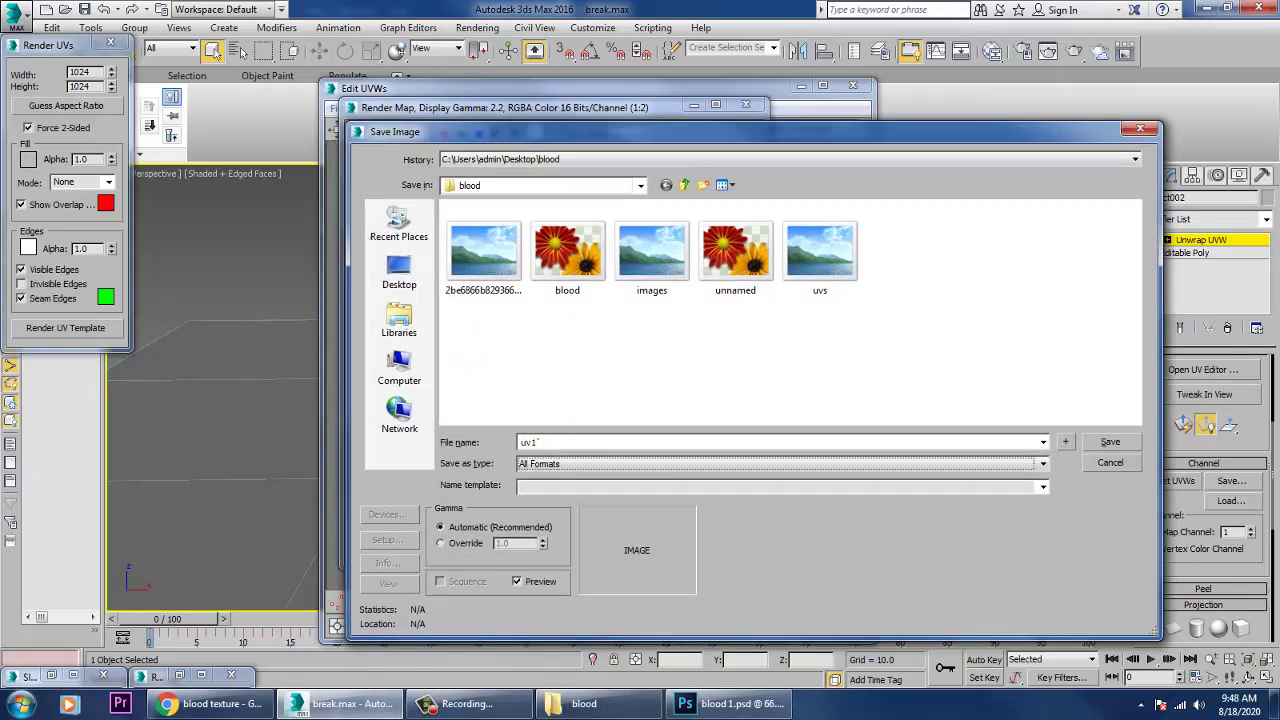
text(j)
key(Return)
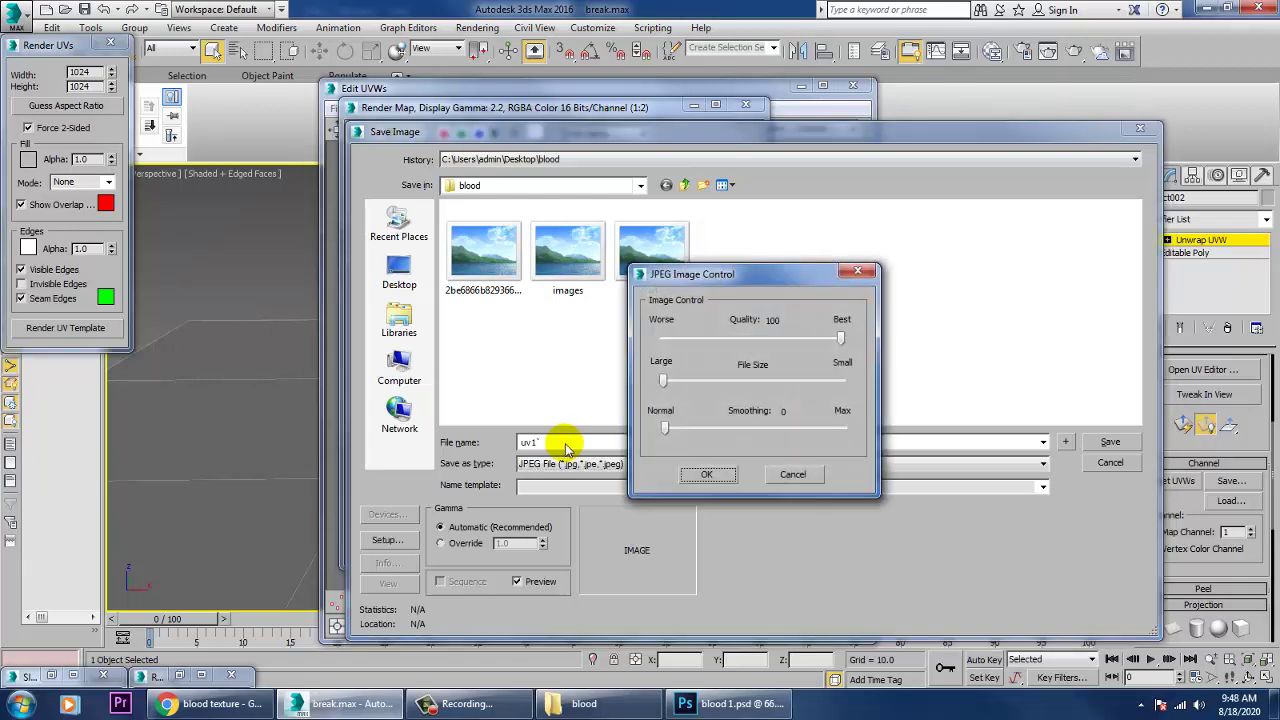
key(Return)
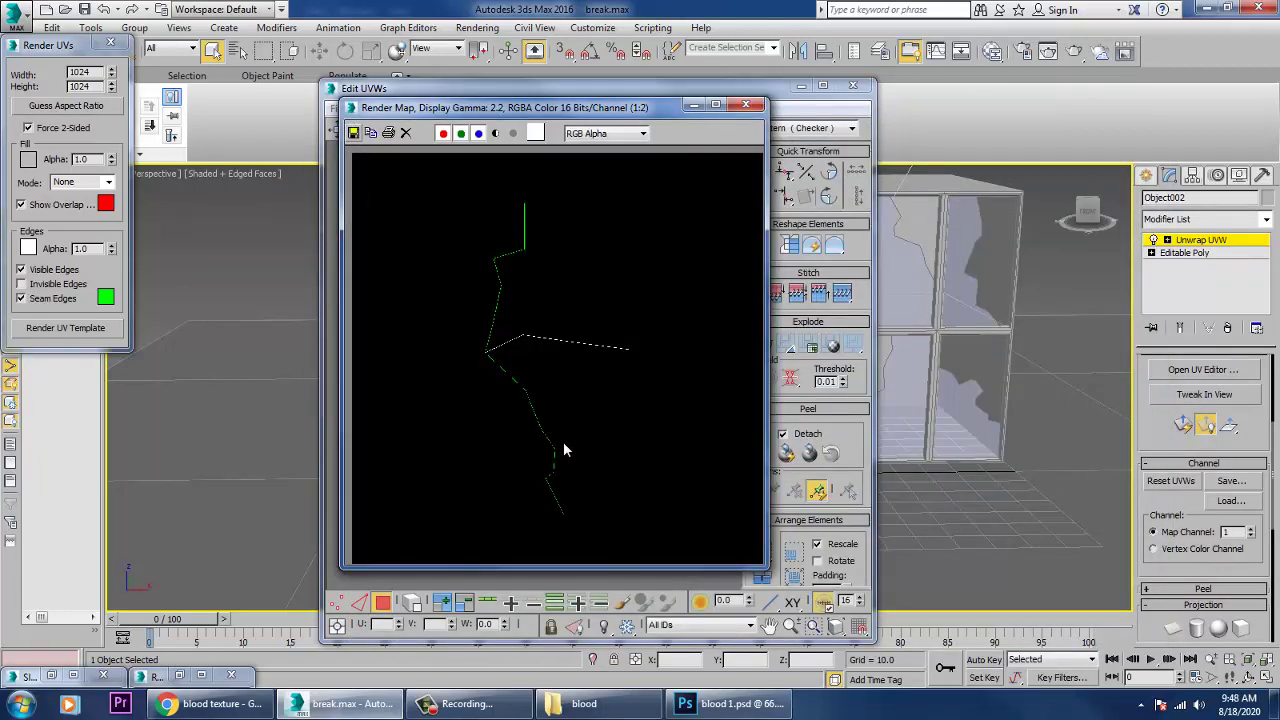
- Open the uv1` image from the desktop's blood folder in Photoshop and convert its background into Layer 0
key(super+d)
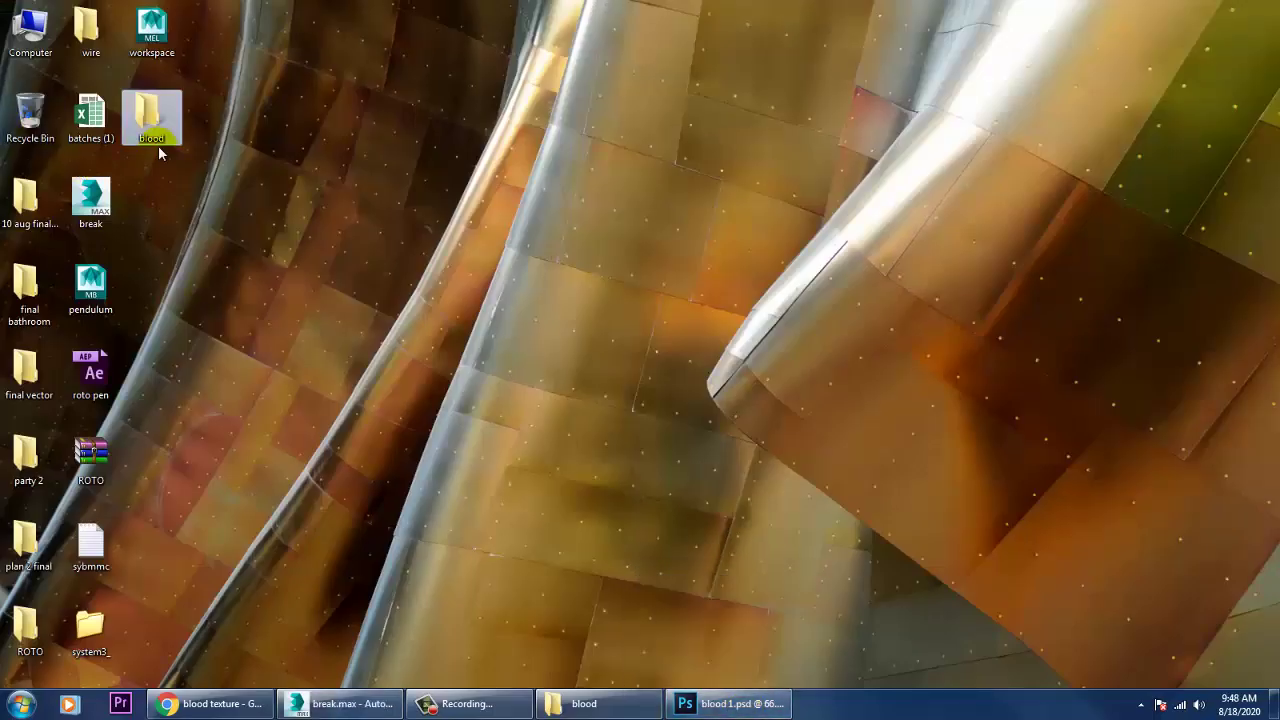
double_click(155, 140)
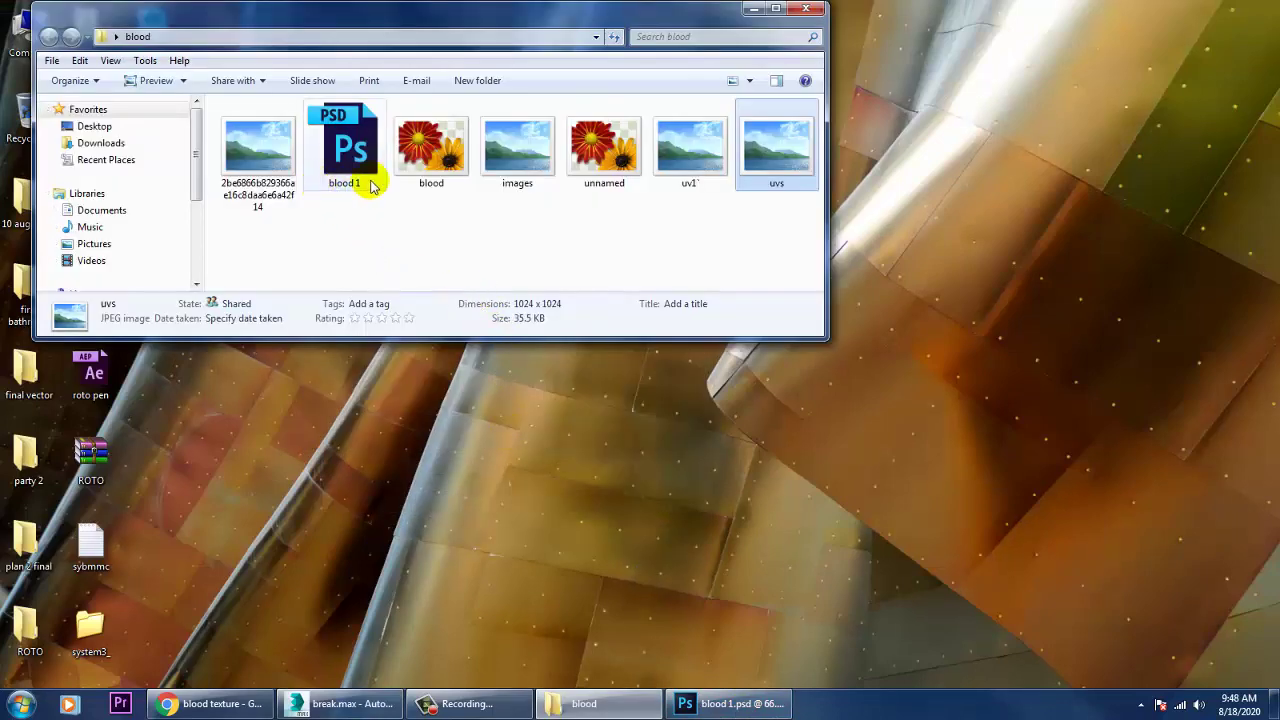
right_click(709, 154)
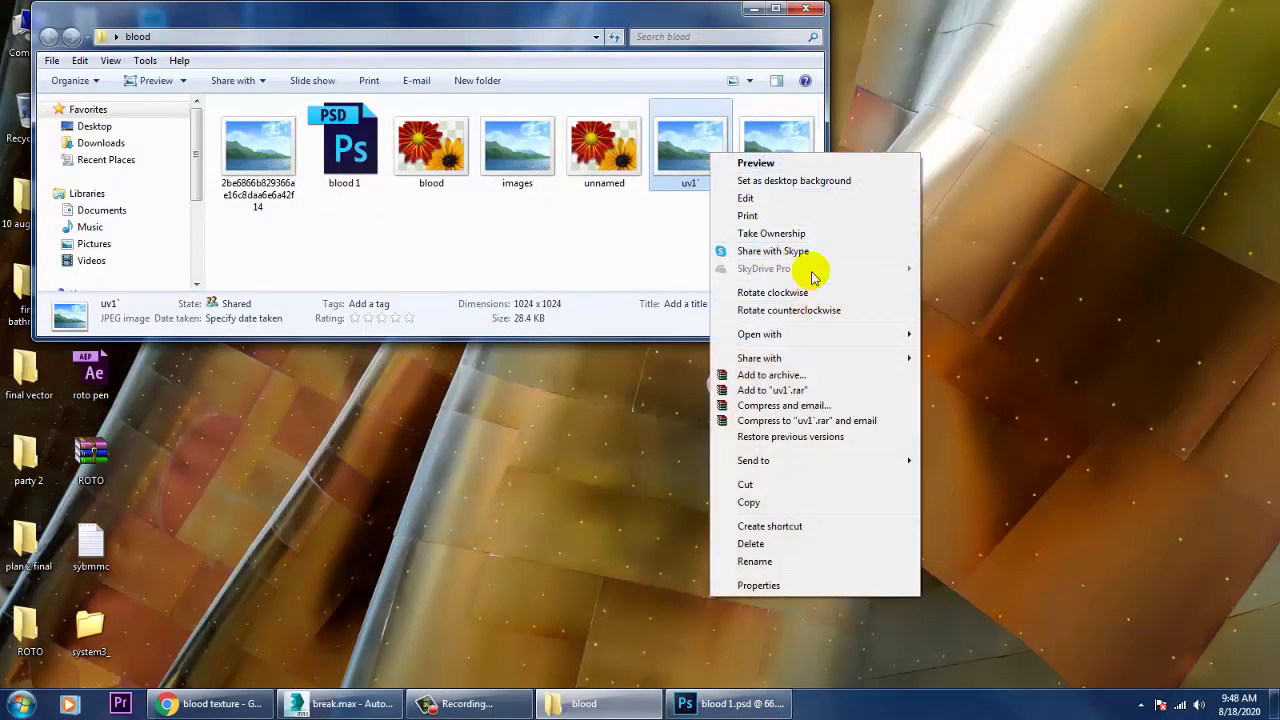
mouse_move(830, 338)
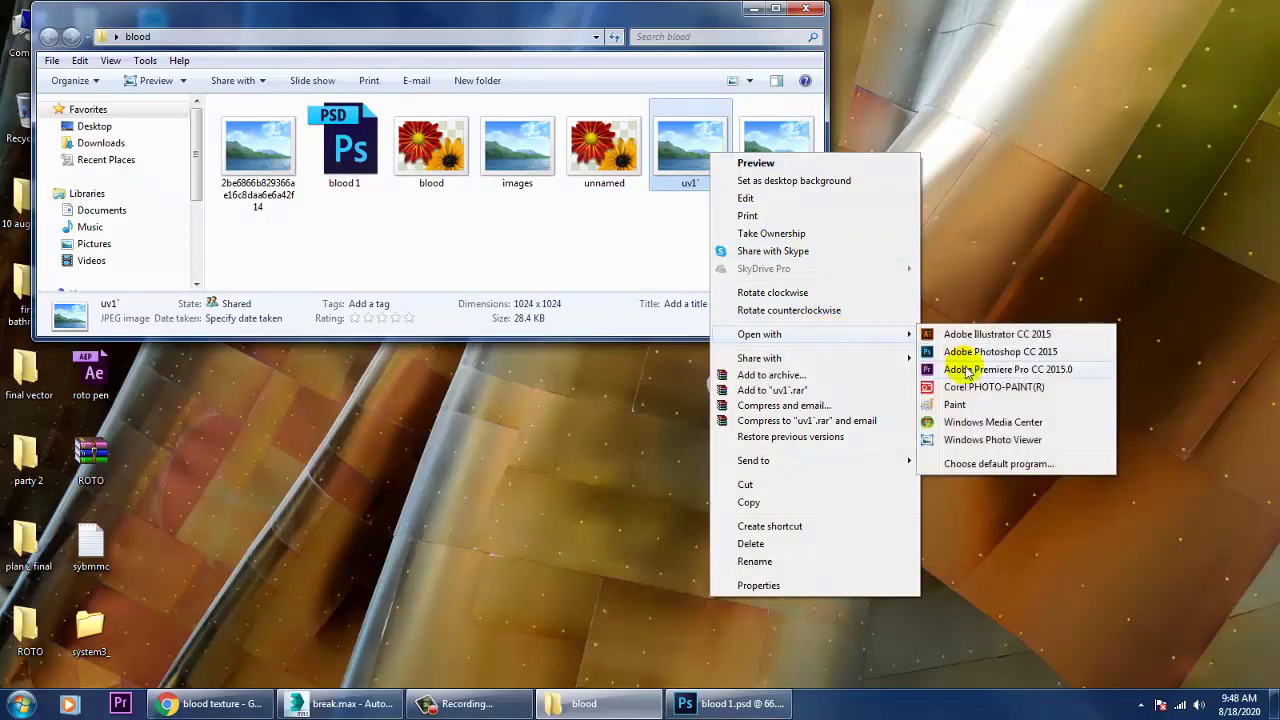
click(967, 356)
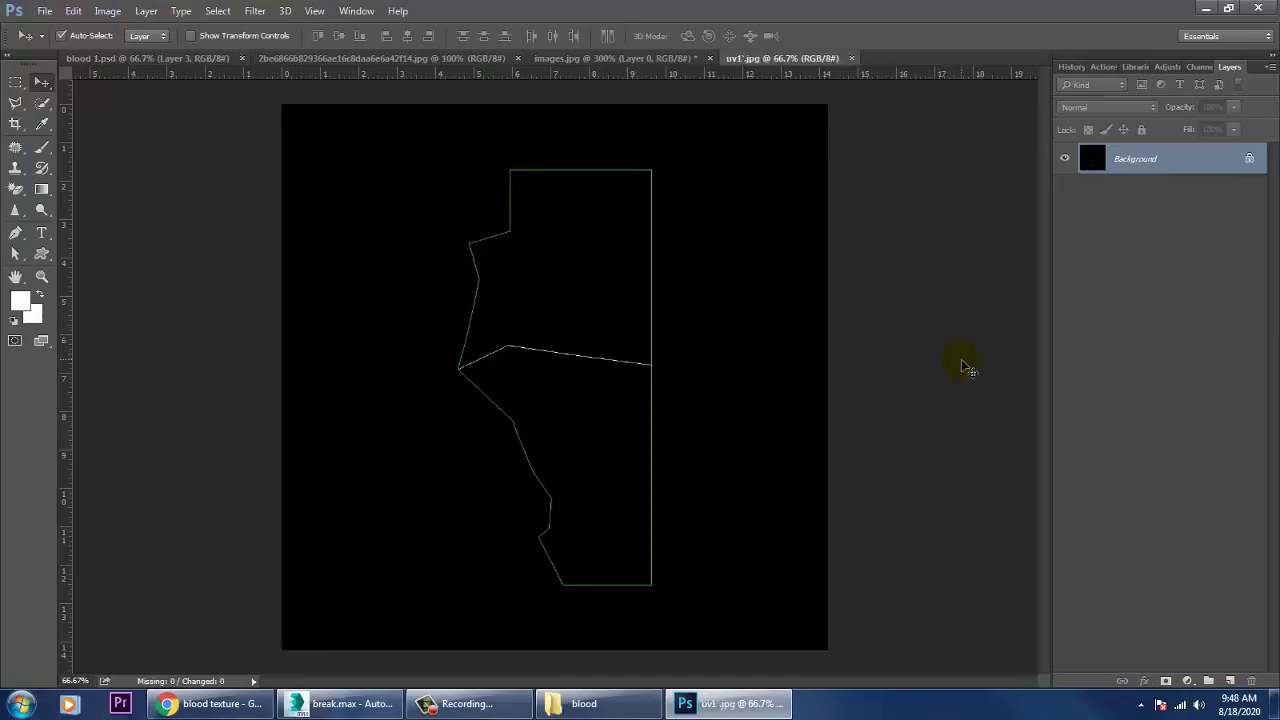
double_click(1147, 162)
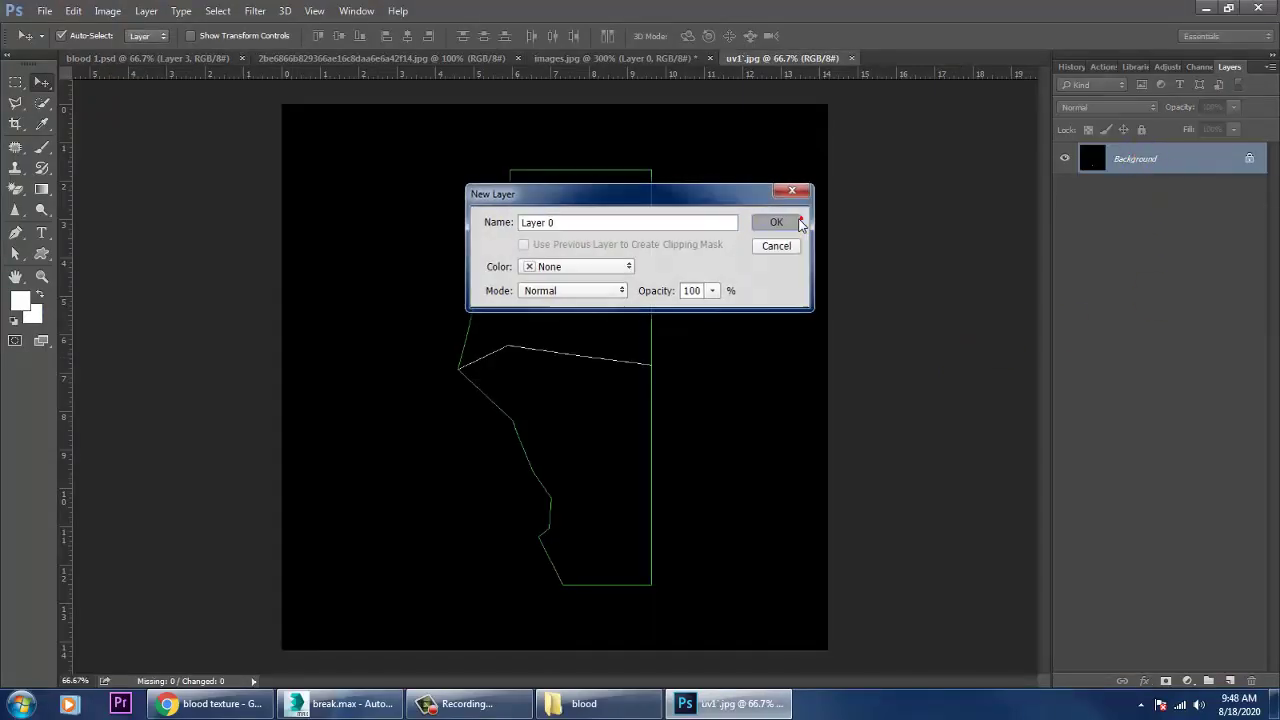
click(775, 218)
- Convert the blood splatter image's background into Layer 0 and erase two white areas near its left edge with the Magic Eraser
click(449, 58)
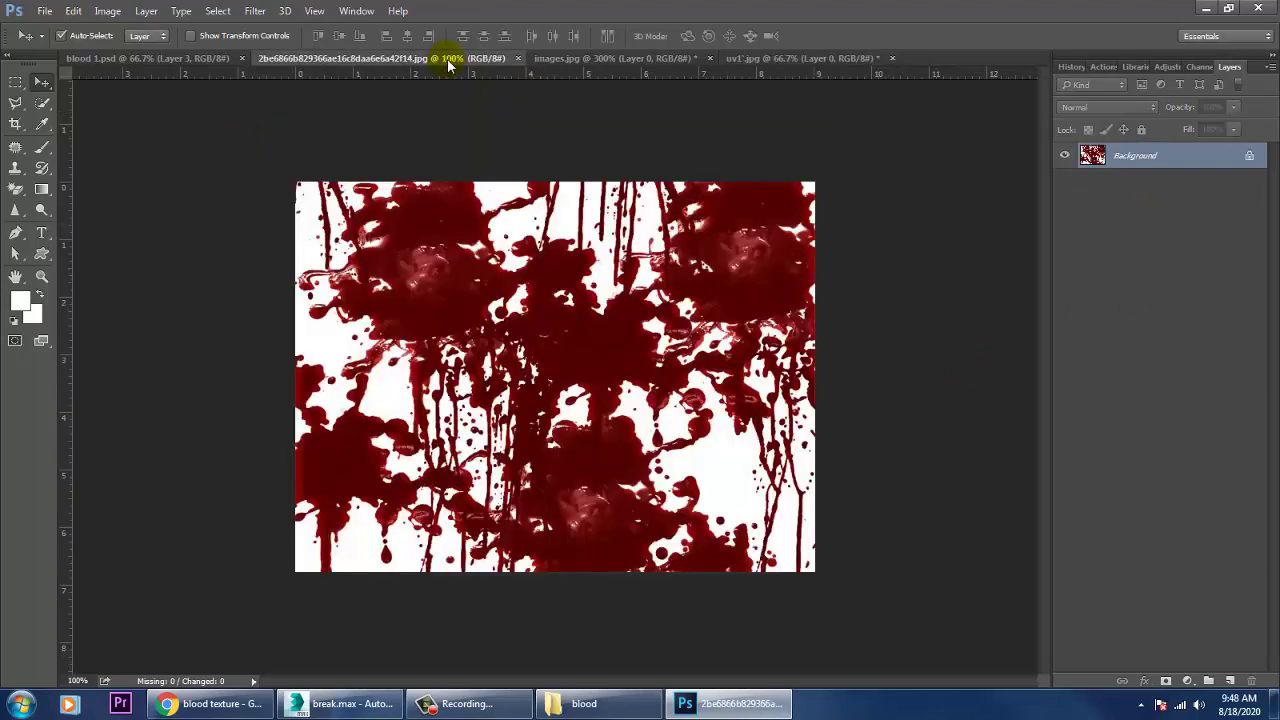
double_click(1147, 162)
click(779, 222)
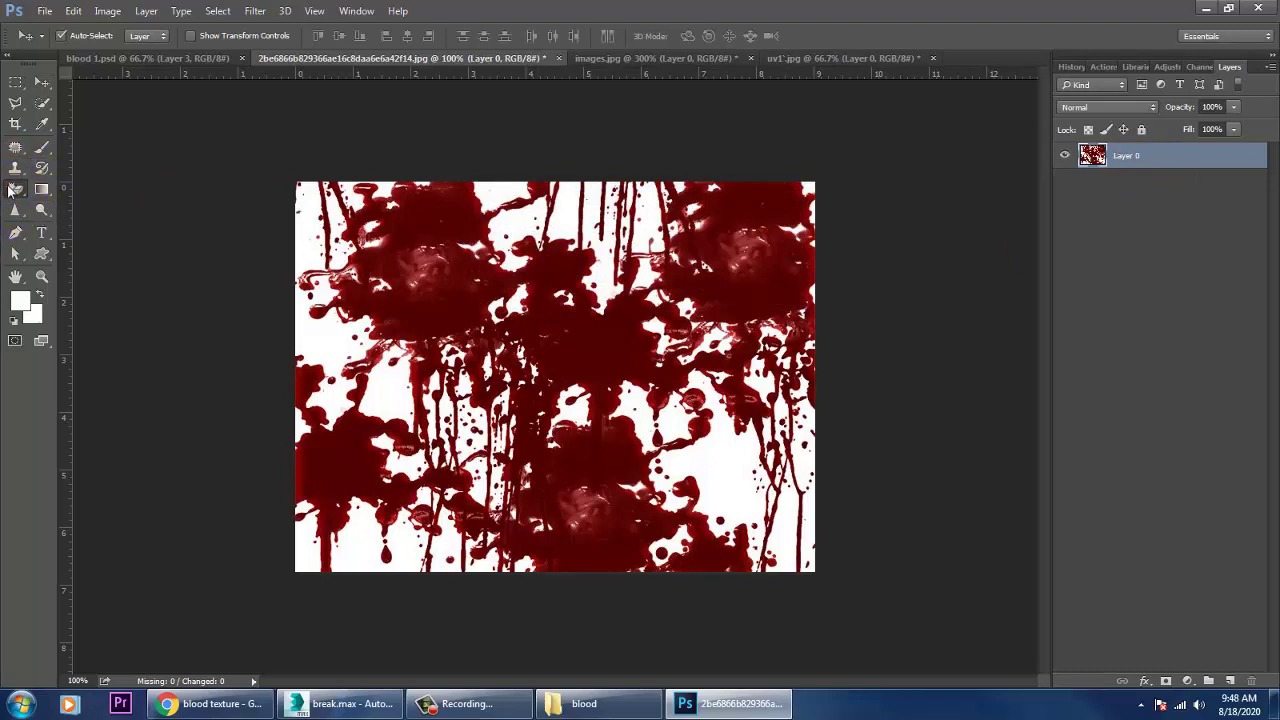
right_click(14, 190)
click(135, 222)
click(343, 352)
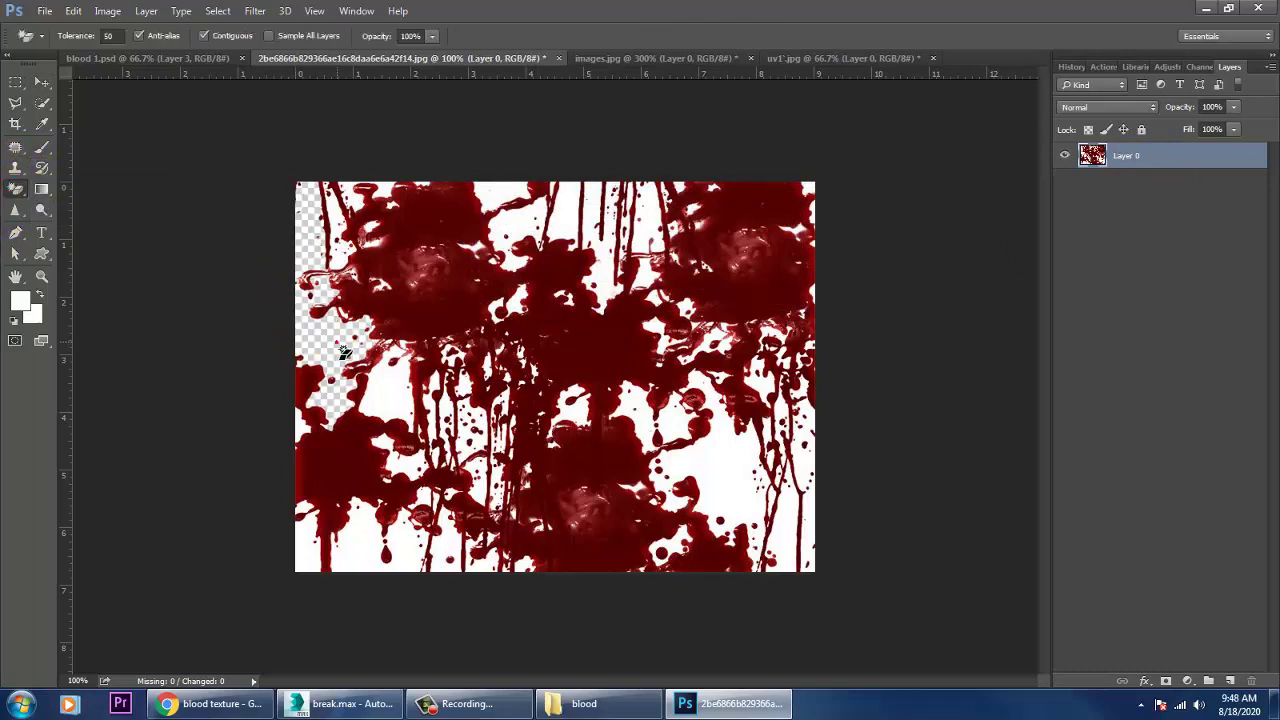
click(385, 418)
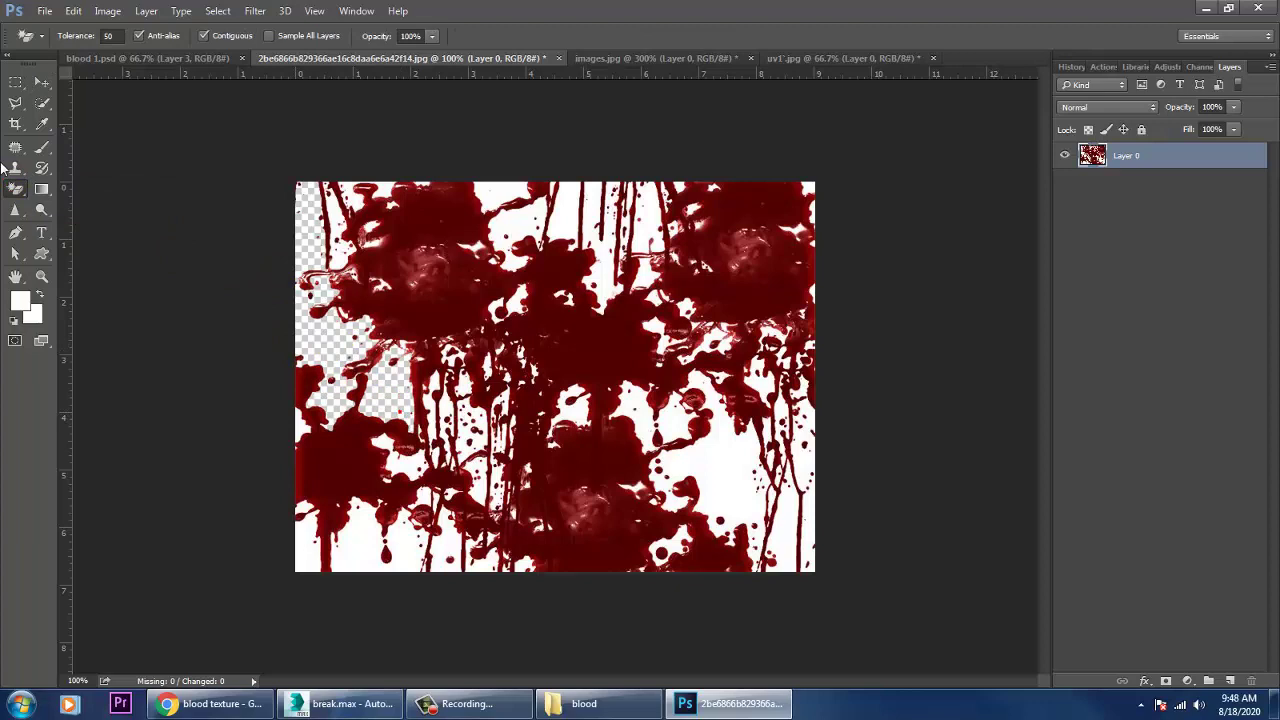
- Select all remaining white areas of the blood image with the Magic Wand and Similar, delete them and deselect
click(45, 105)
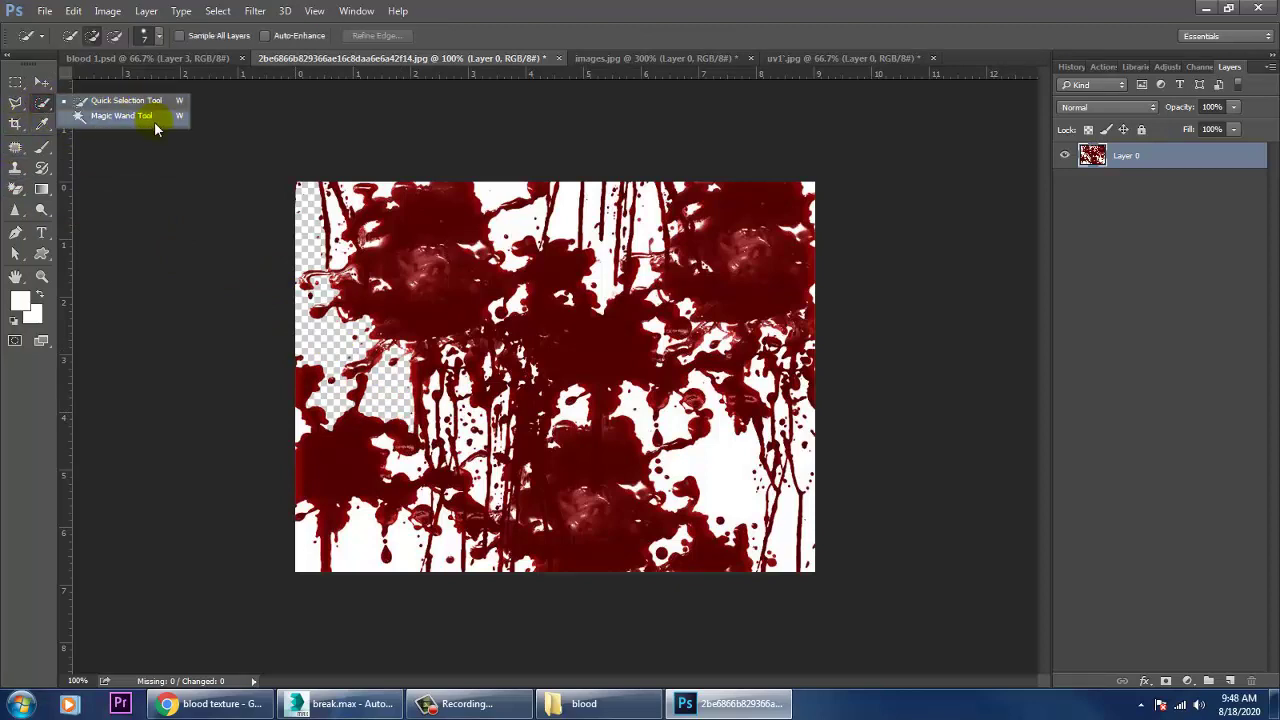
click(120, 116)
click(740, 462)
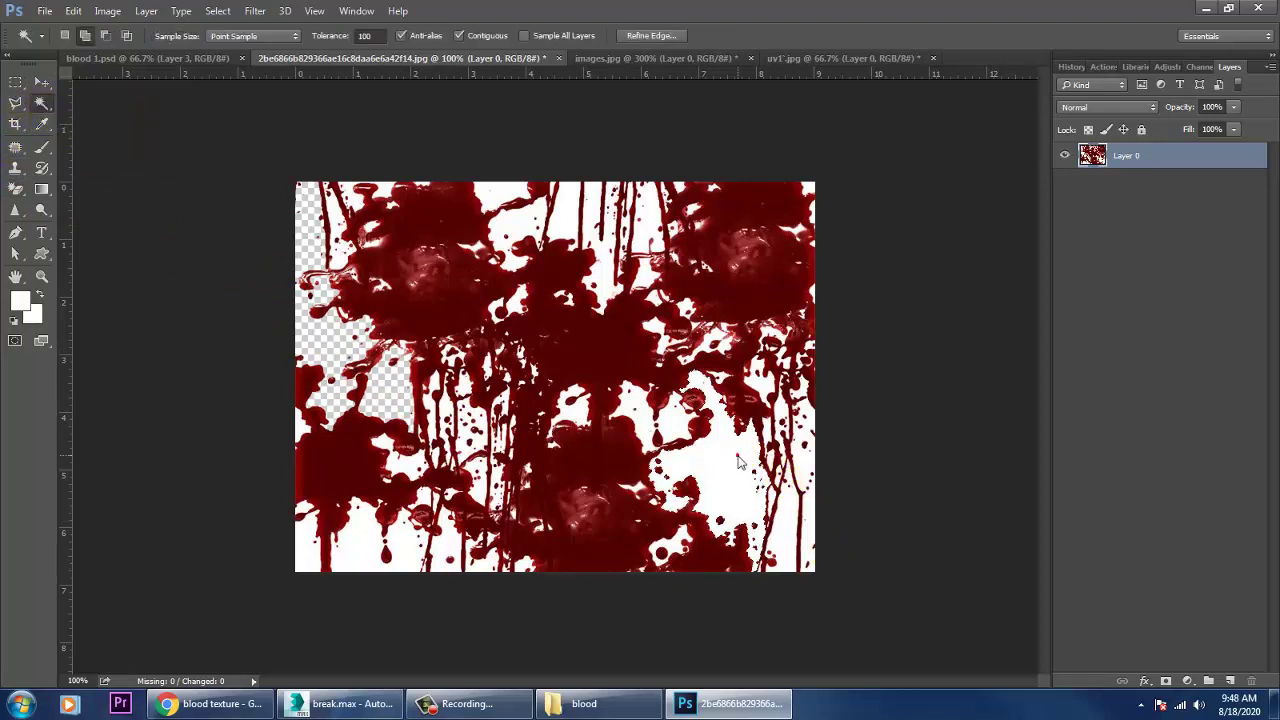
click(245, 40)
click(220, 12)
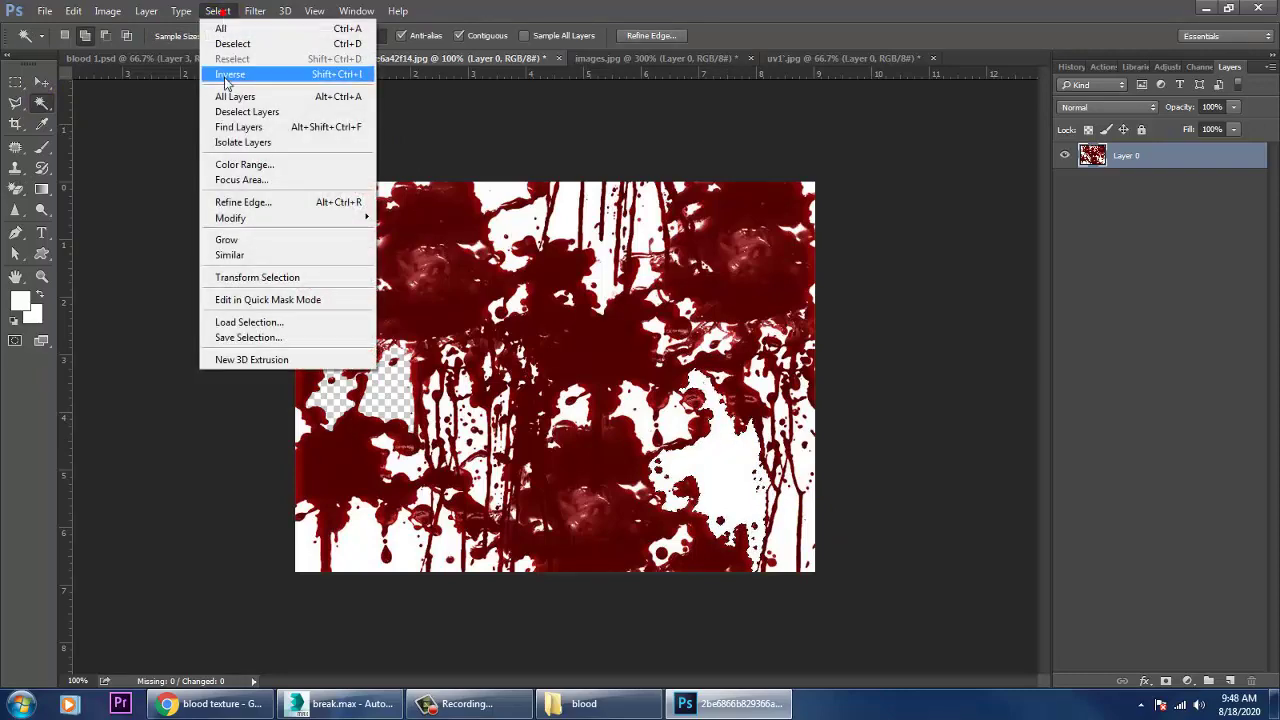
click(284, 254)
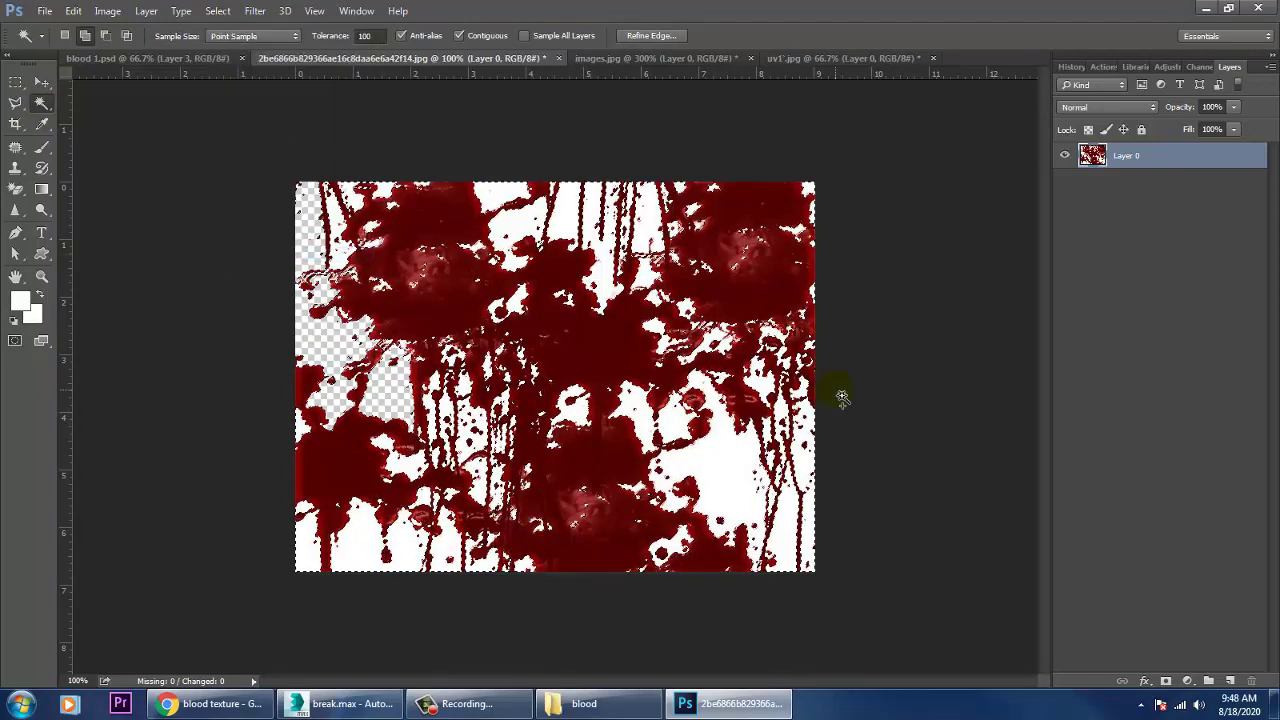
key(Delete)
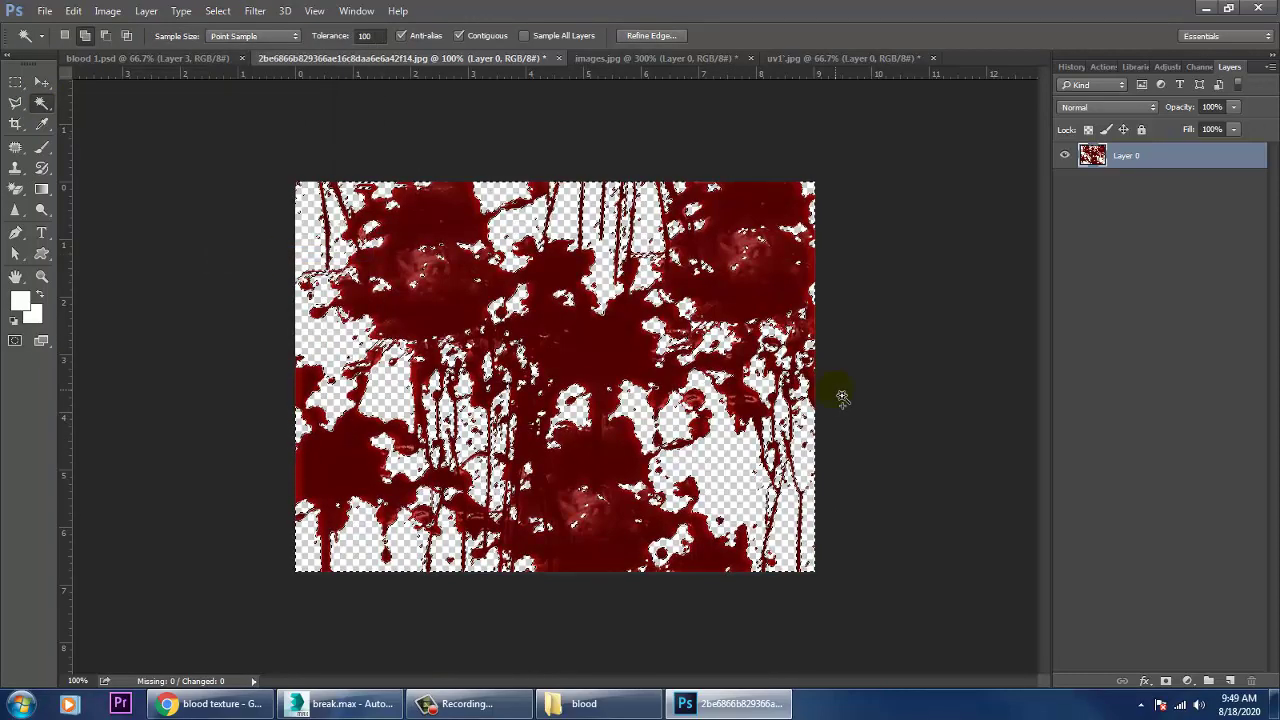
key(ctrl+d)
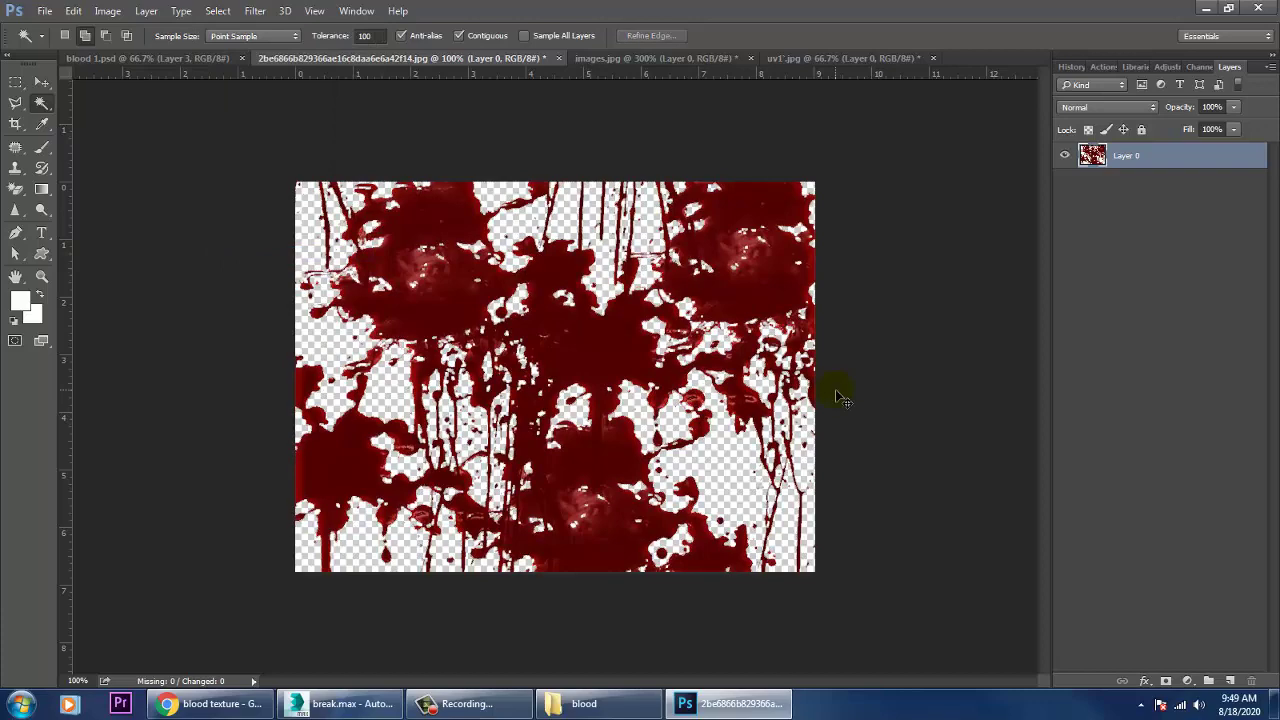
- Move the cut-out blood splatter into the uv1` document as a new layer over the upper part of the glass outline
click(40, 84)
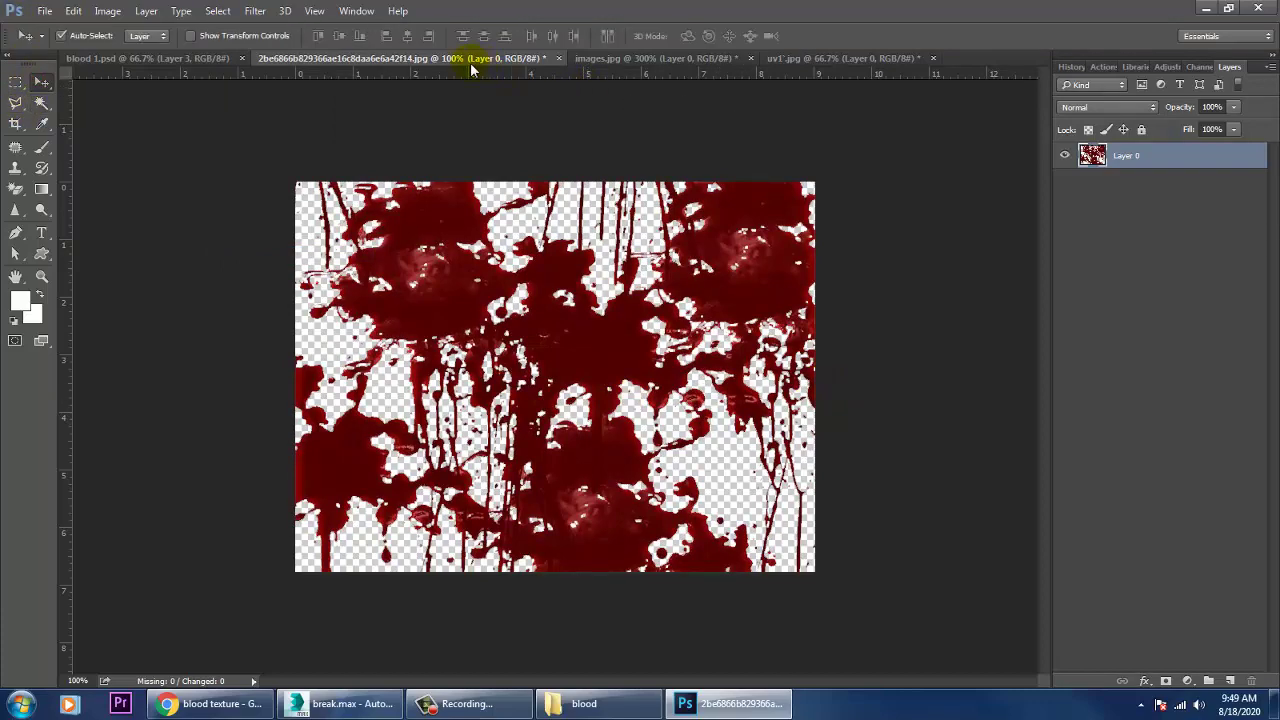
drag(470, 62, 838, 208)
drag(824, 367, 595, 259)
click(1059, 195)
- Scale the blood layer to about 87% and shift it slightly up over the upper glass outline
key(ctrl+t)
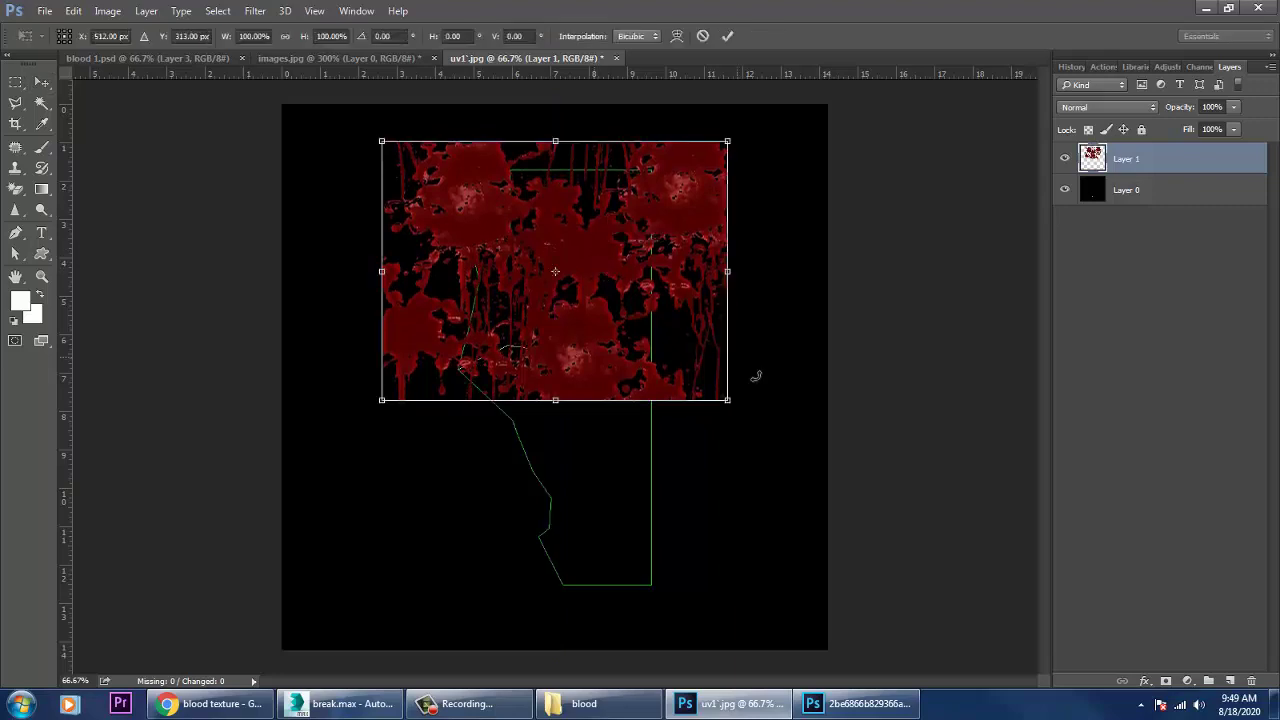
alt+shift+drag(741, 410, 719, 393)
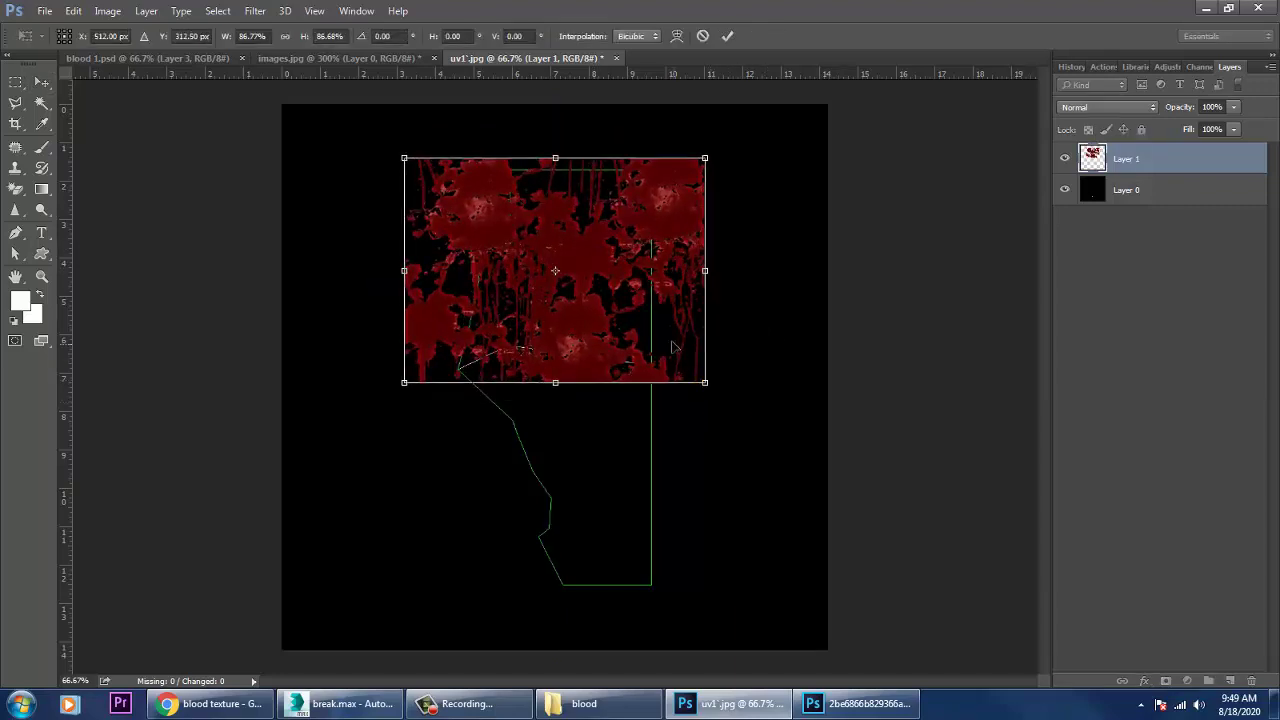
mouse_move(580, 318)
mouse_down()
mouse_move(560, 302)
mouse_move(590, 305)
mouse_move(585, 294)
mouse_move(579, 308)
mouse_up()
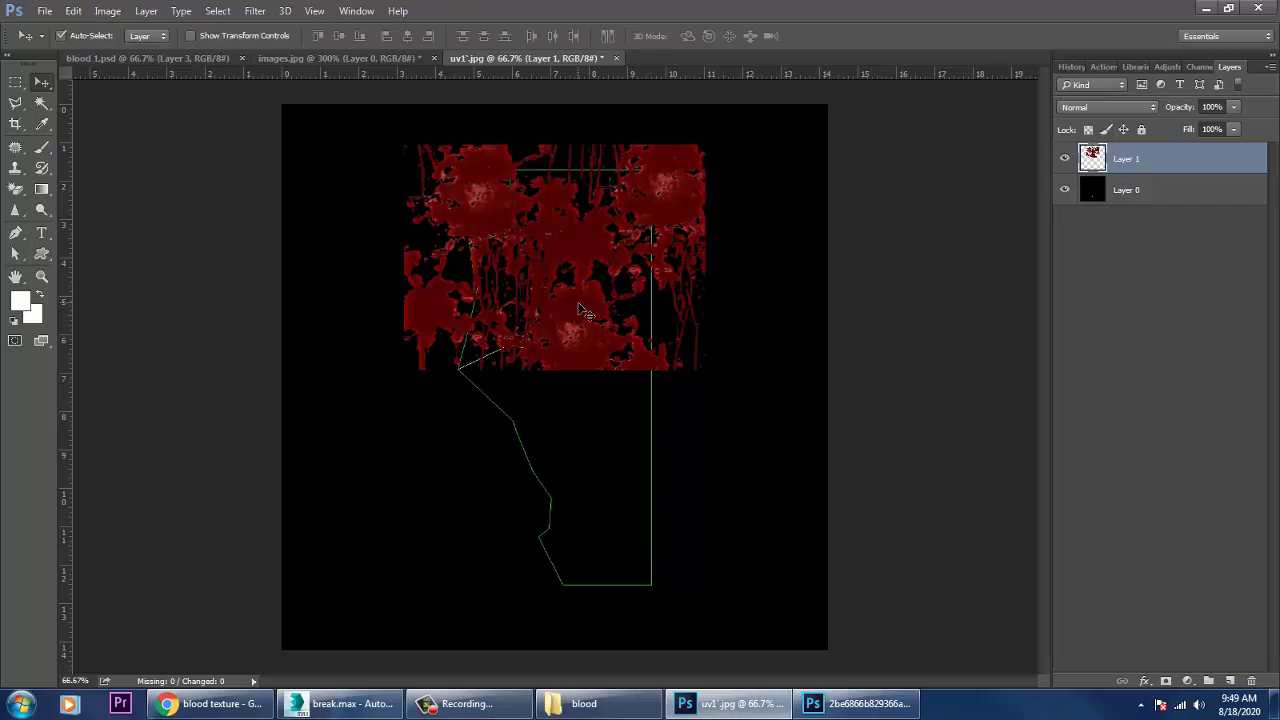
- Hide the UV template layer and save the transparent blood texture as a PNG named blood 2 with no compression and interlacing
click(1065, 190)
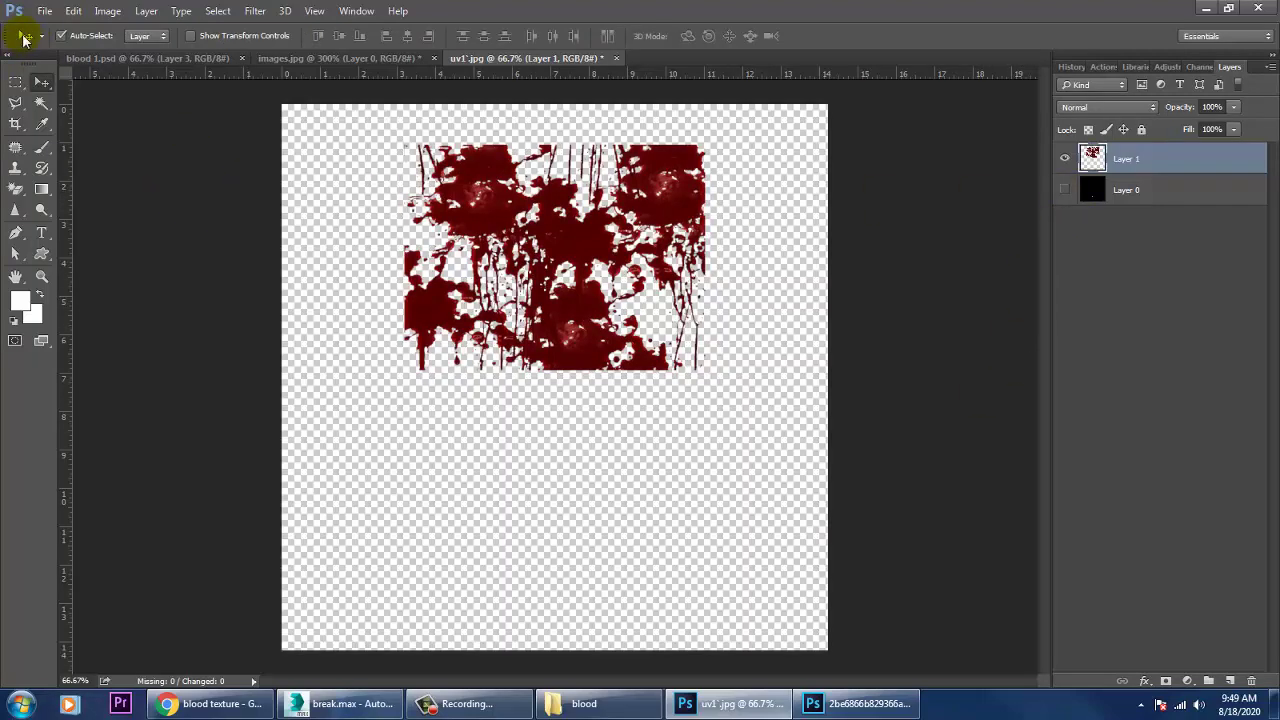
click(45, 11)
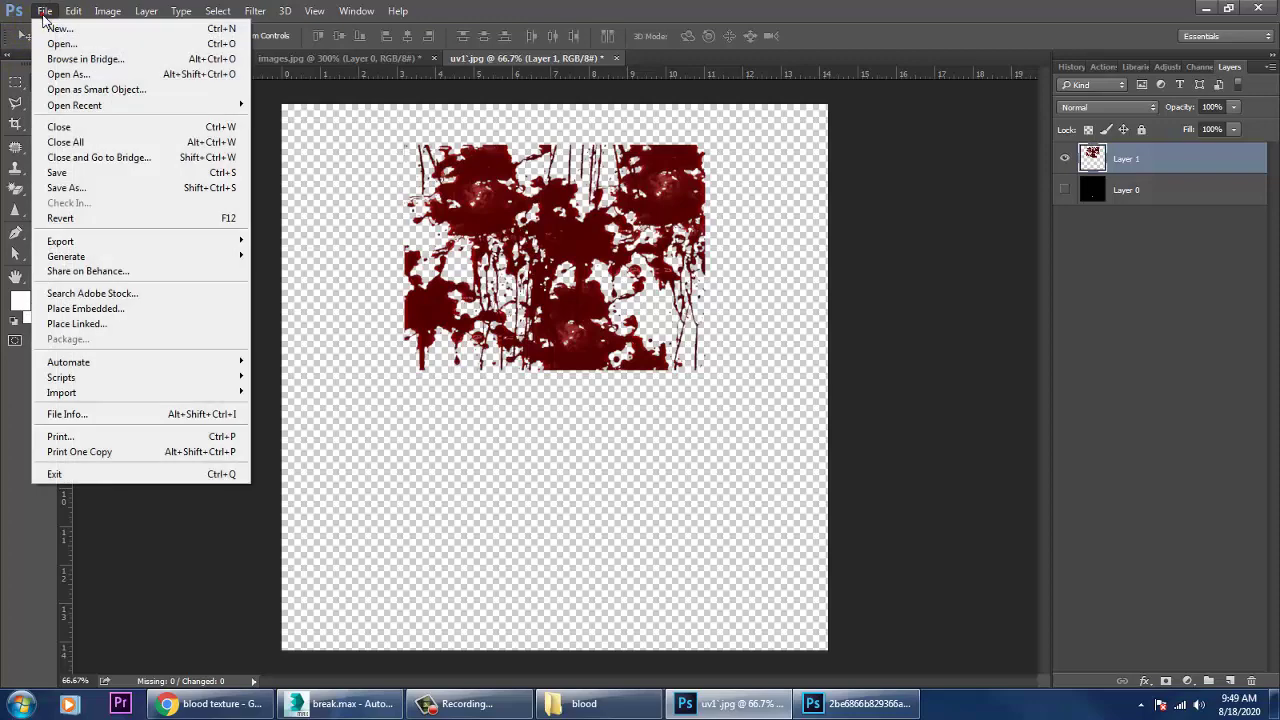
click(88, 187)
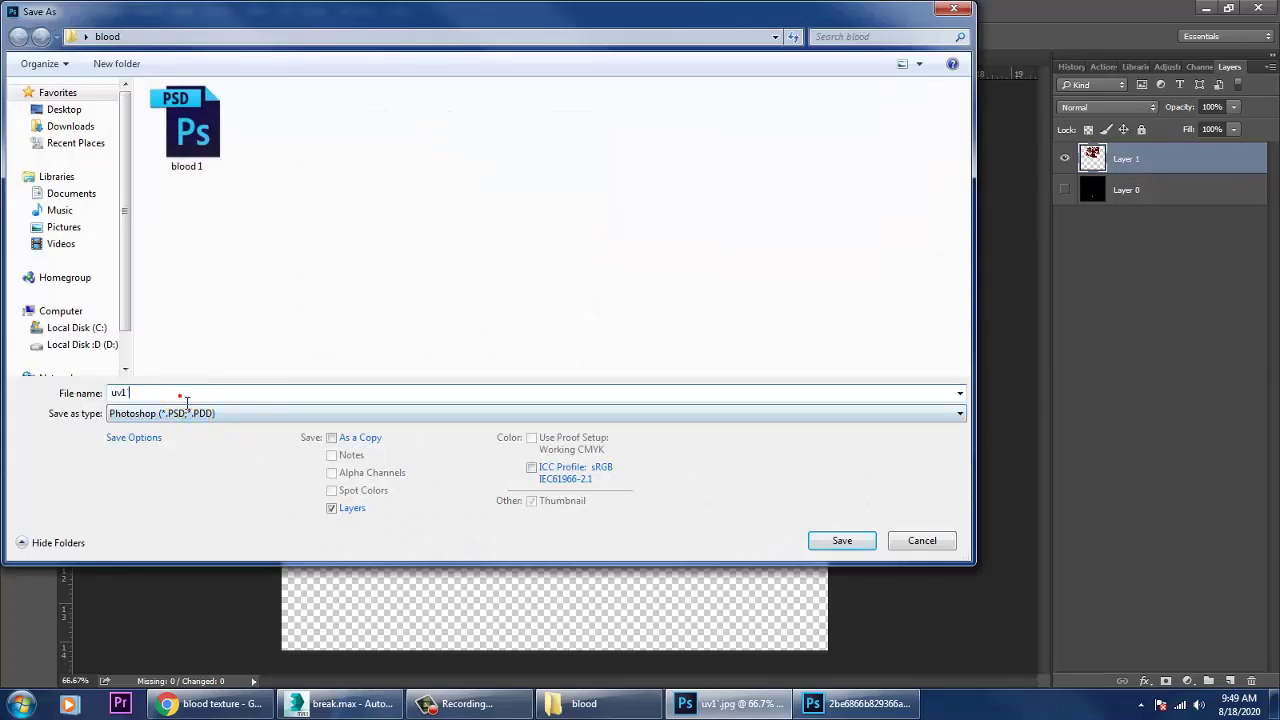
text(b)
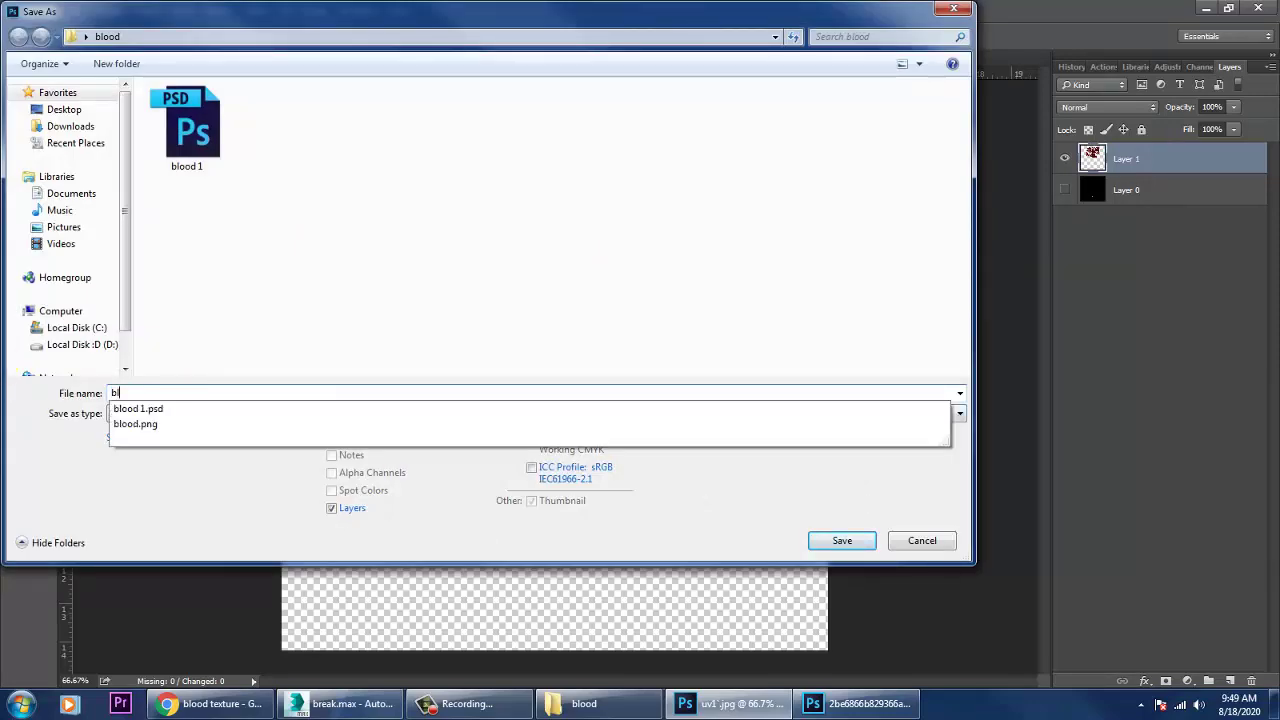
text(lood 2)
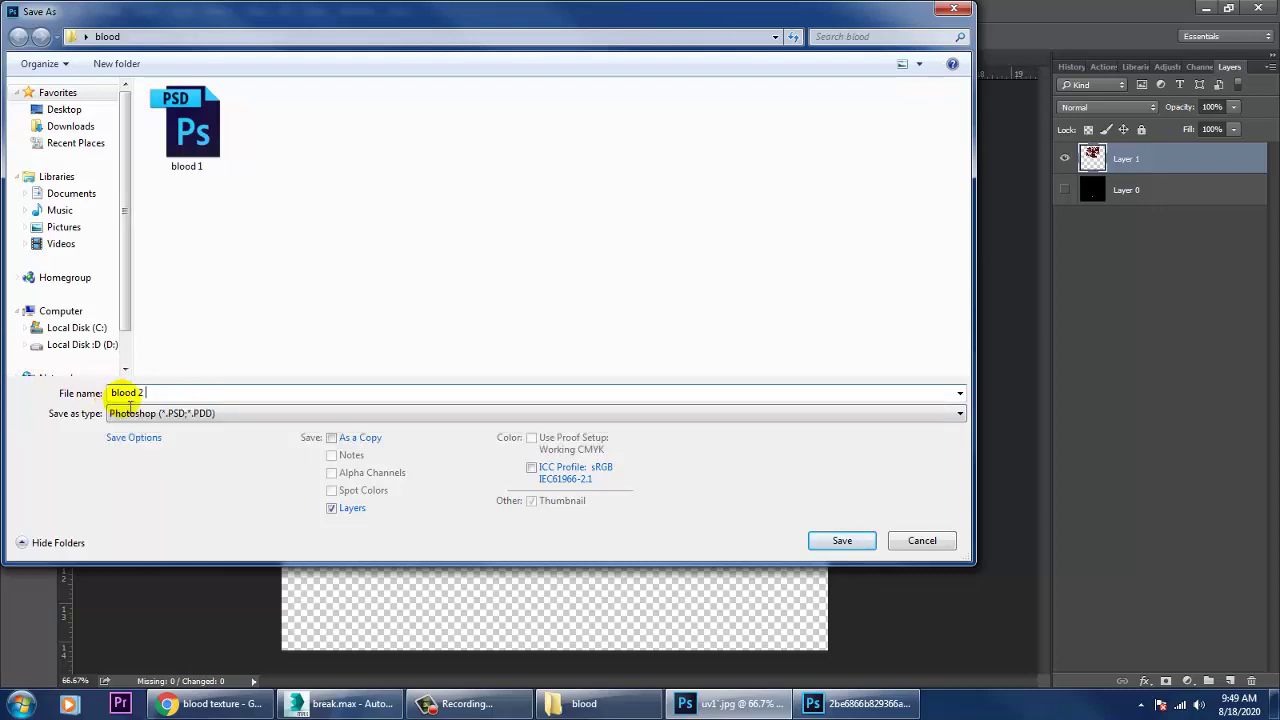
key(Tab)
key(p)
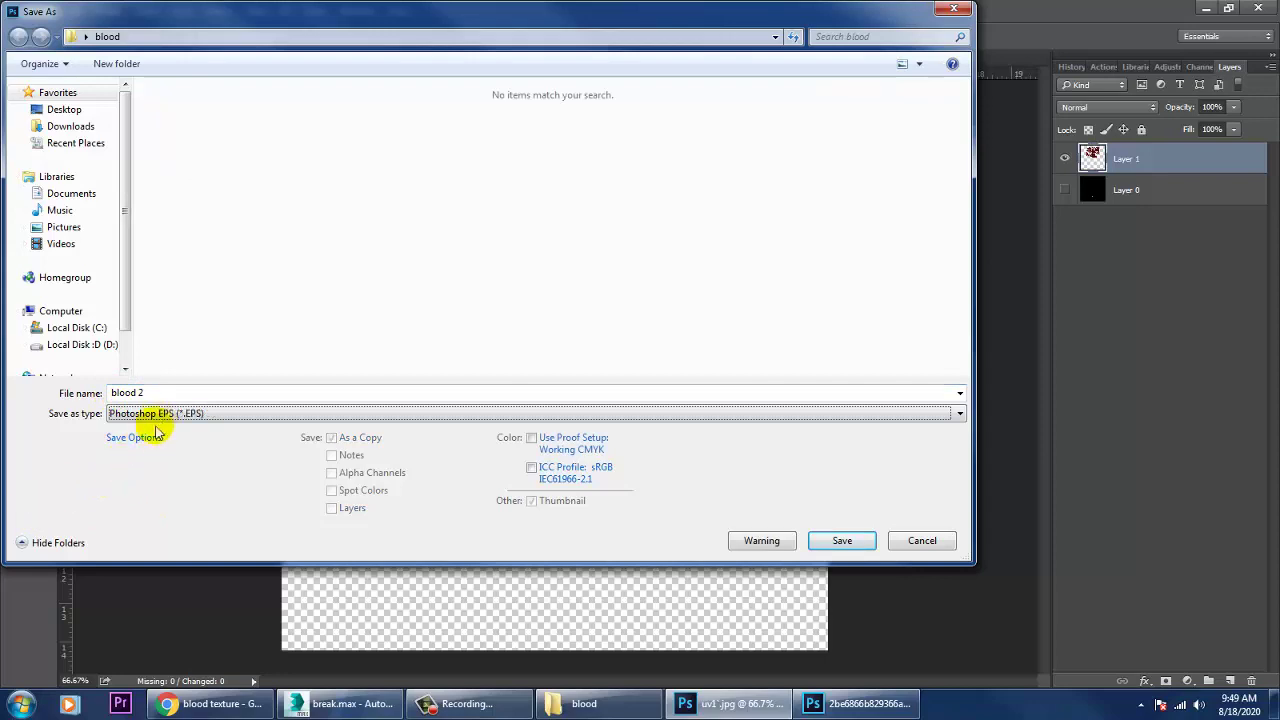
click(158, 419)
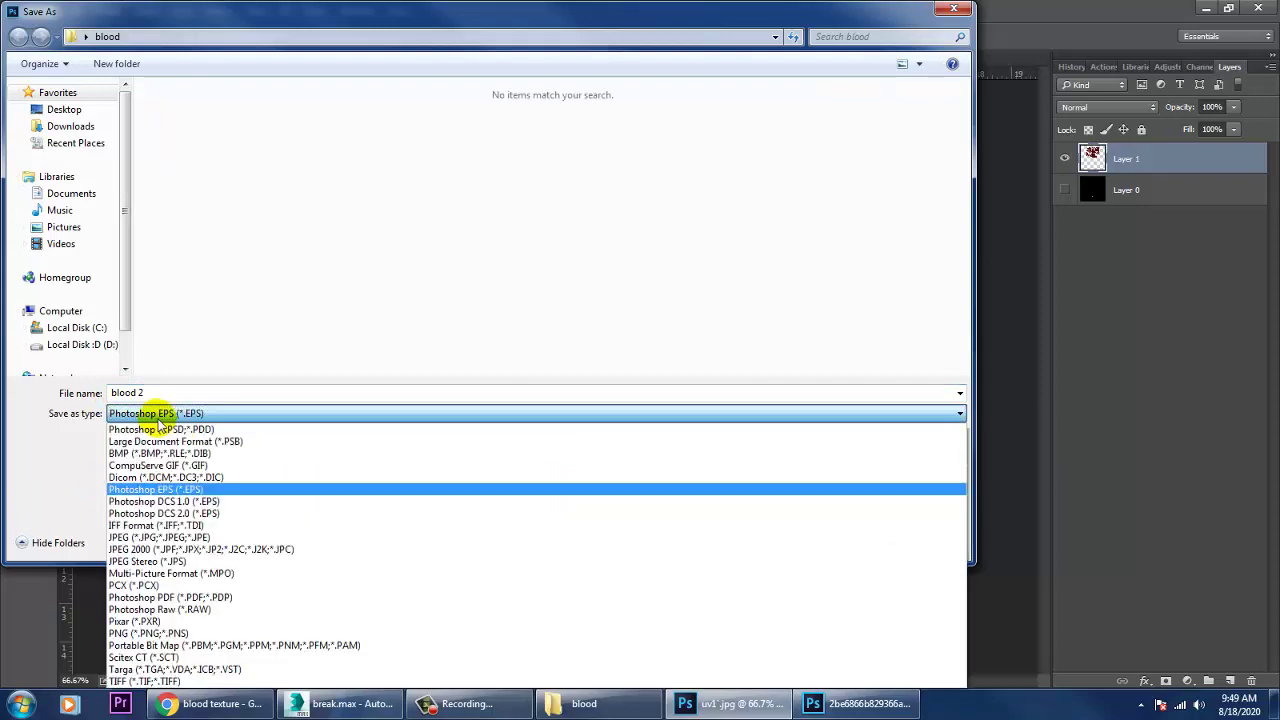
click(199, 633)
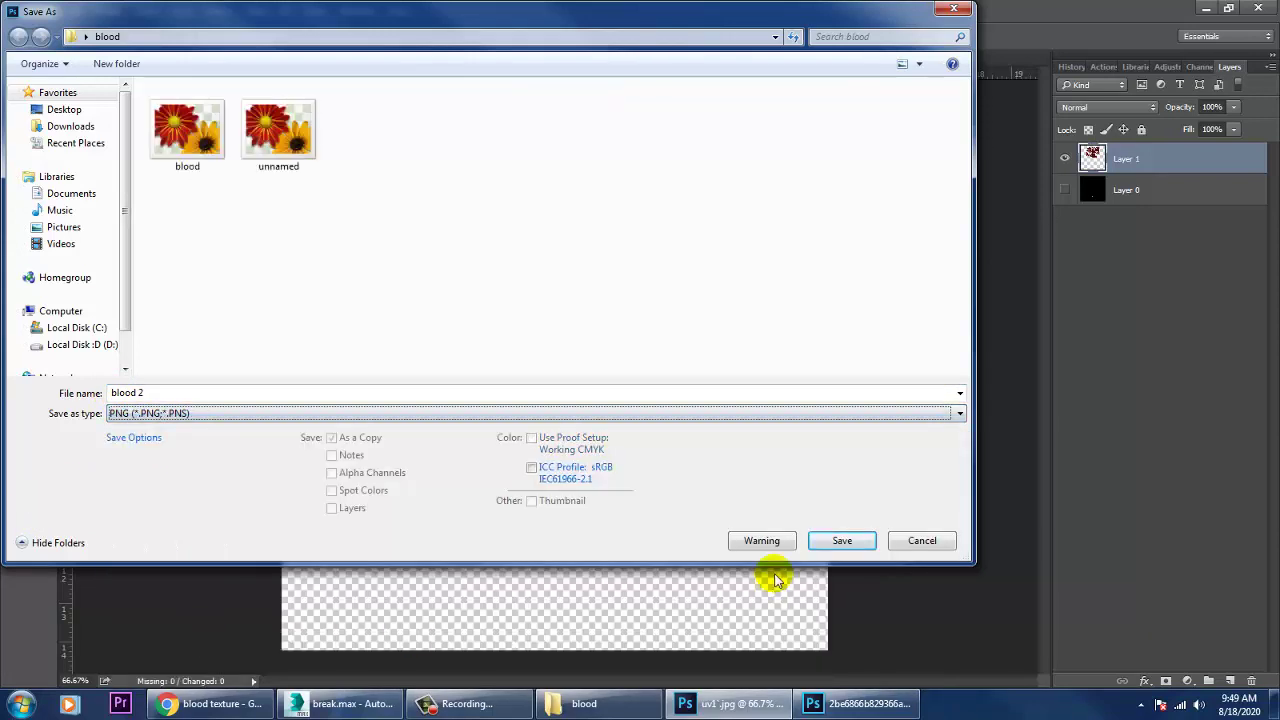
click(842, 540)
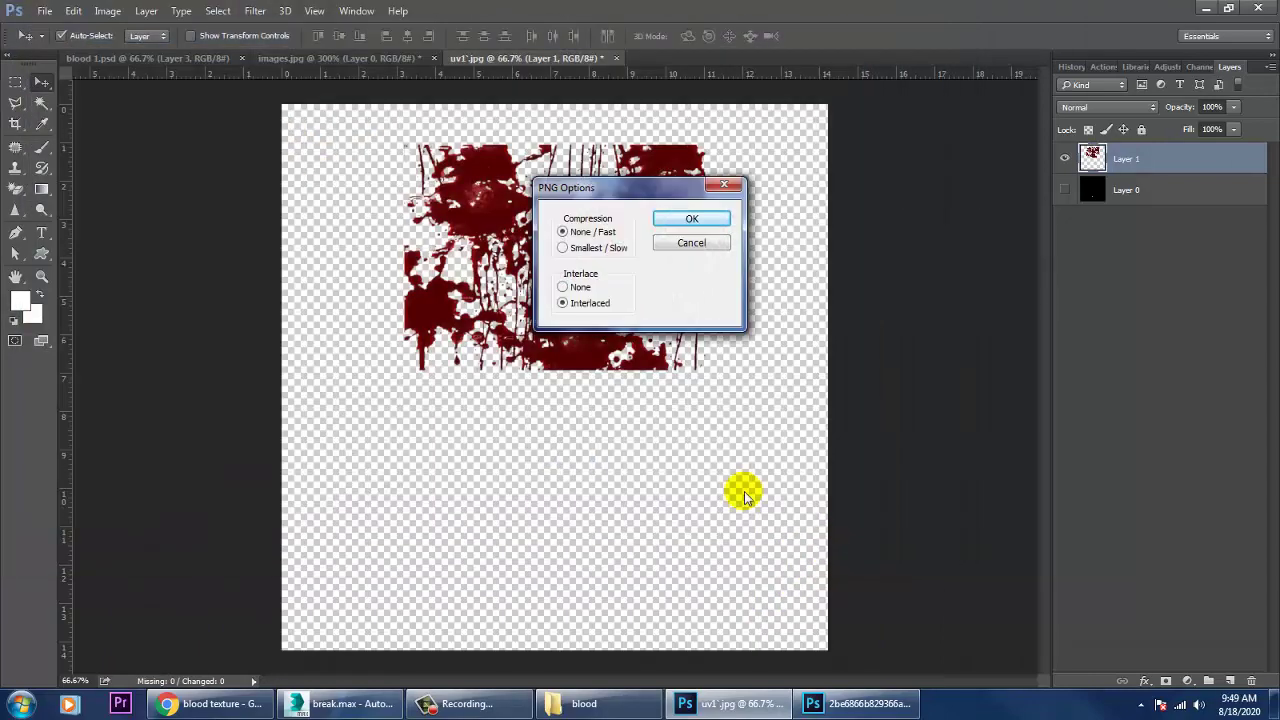
click(692, 220)
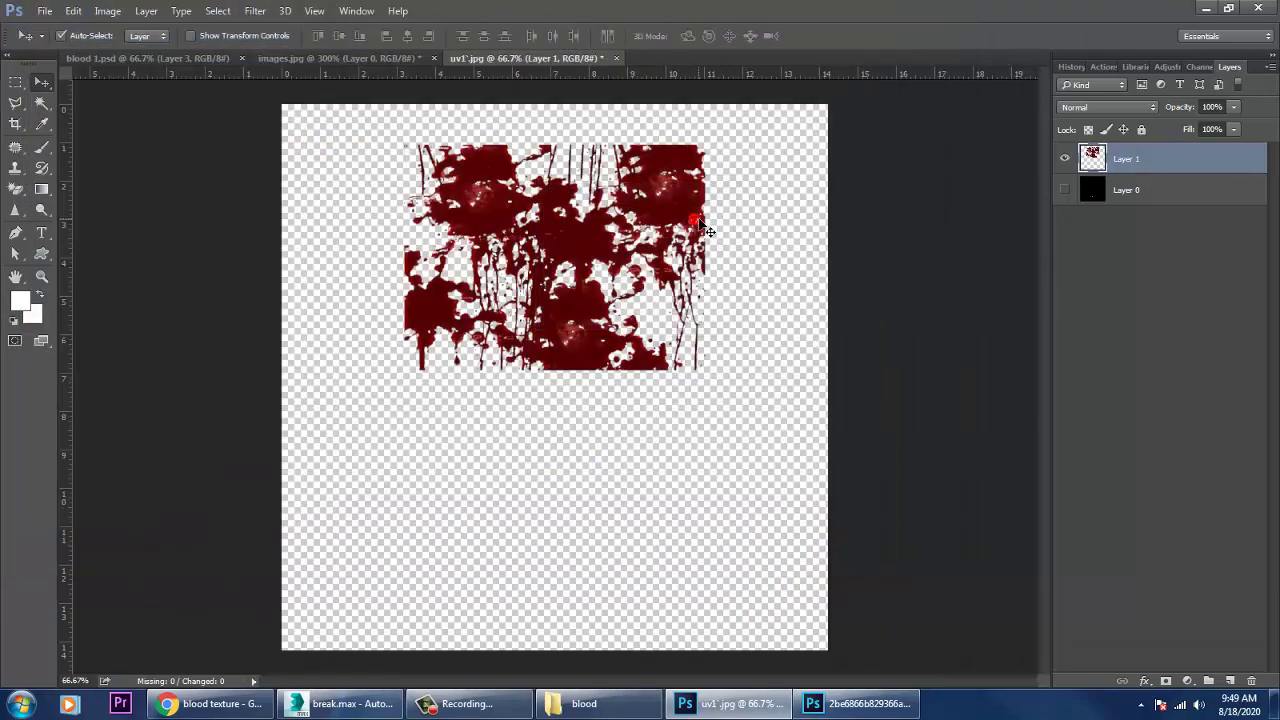
- Switch to 3ds Max and minimize the render map and Edit UVWs windows covering the viewport
click(380, 703)
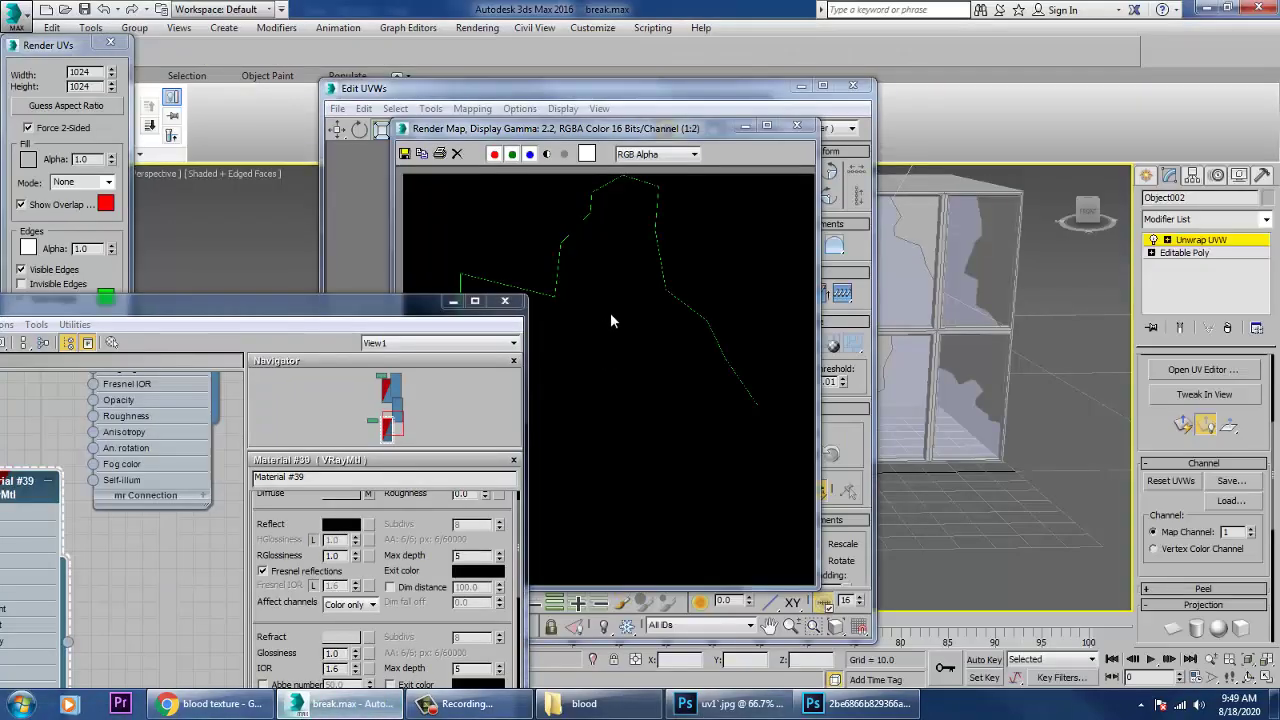
click(745, 125)
click(801, 86)
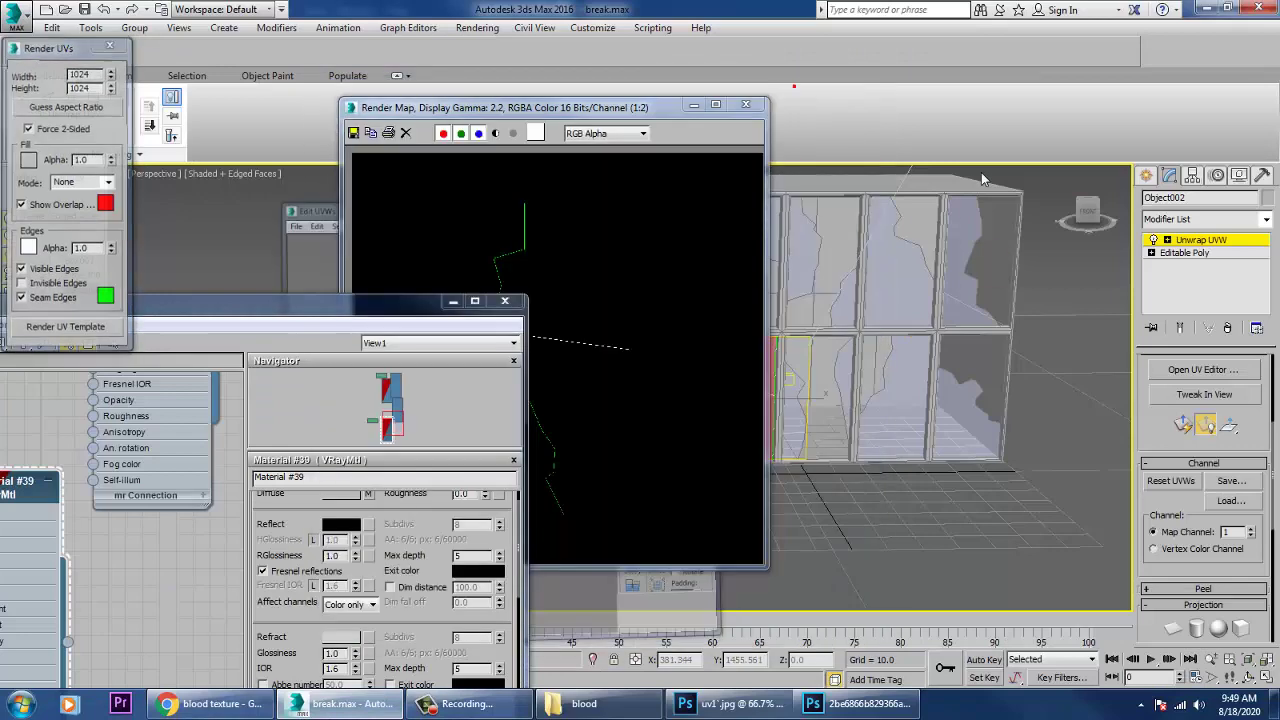
click(884, 238)
click(695, 108)
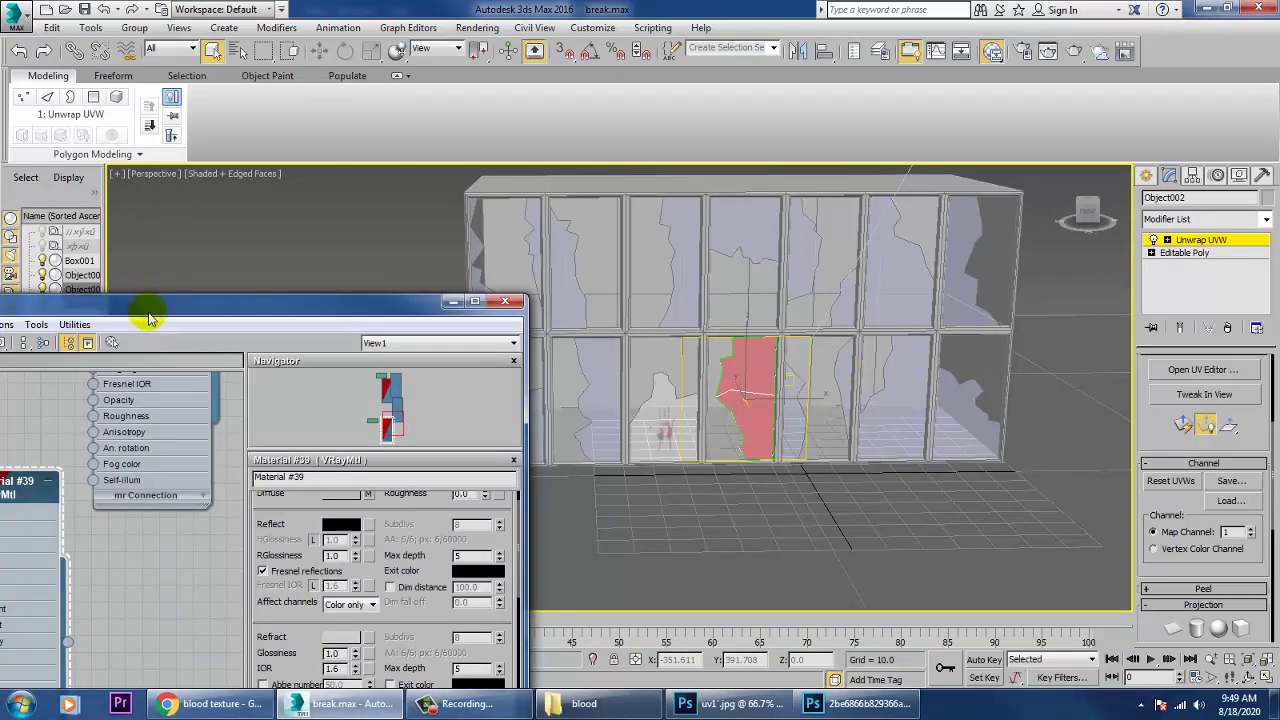
- Apply a new VRayMtl with the blood 2 bitmap as diffuse map to the selected glass piece and show it in the viewport
drag(149, 313, 725, 56)
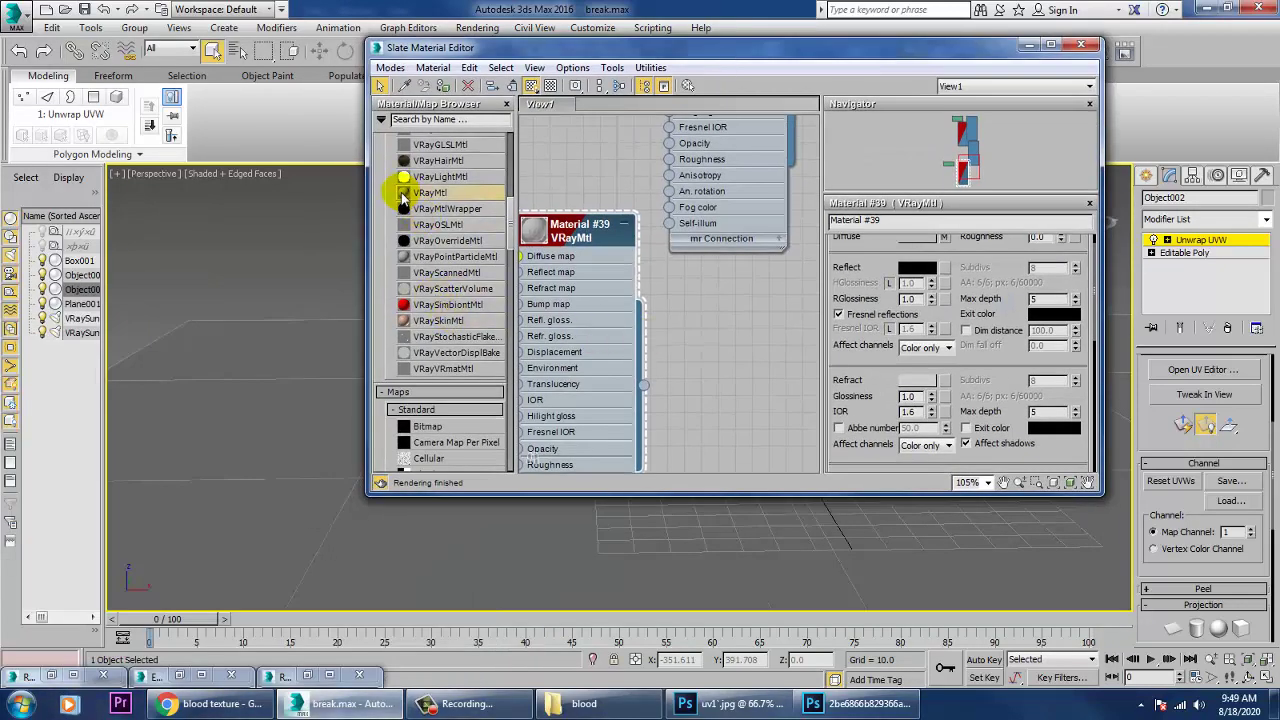
drag(765, 326, 765, 326)
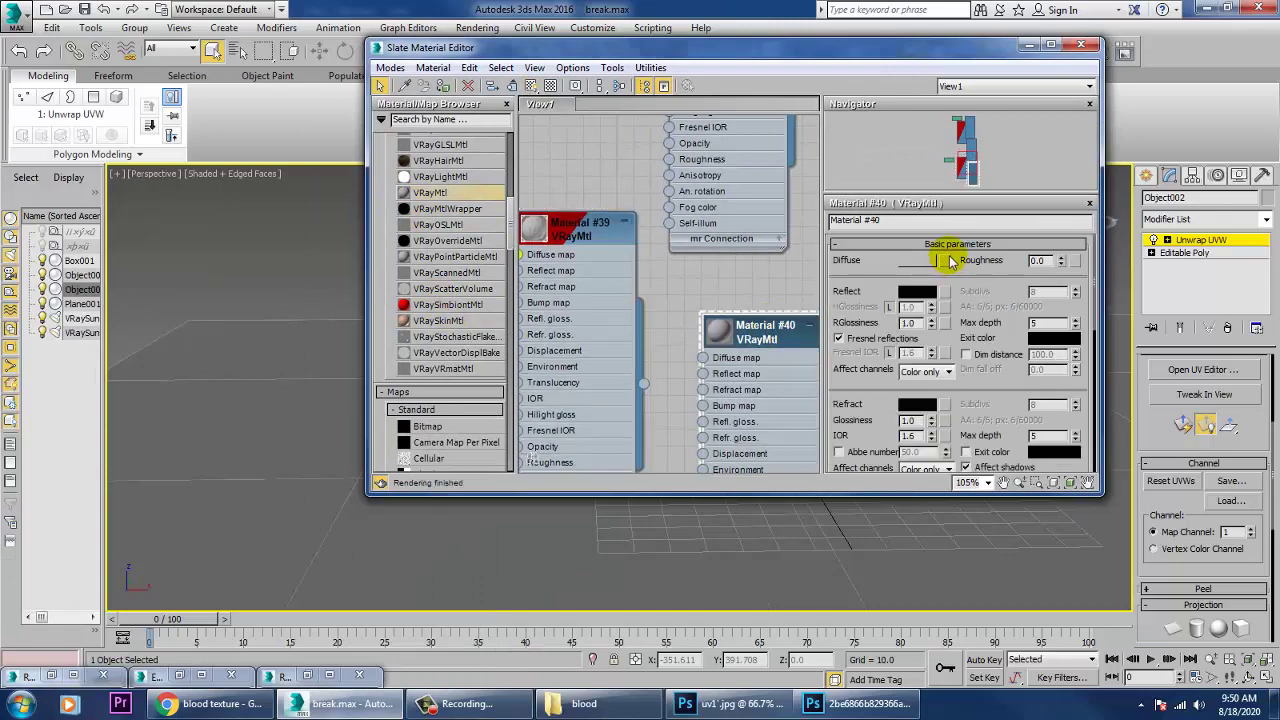
click(950, 261)
double_click(524, 162)
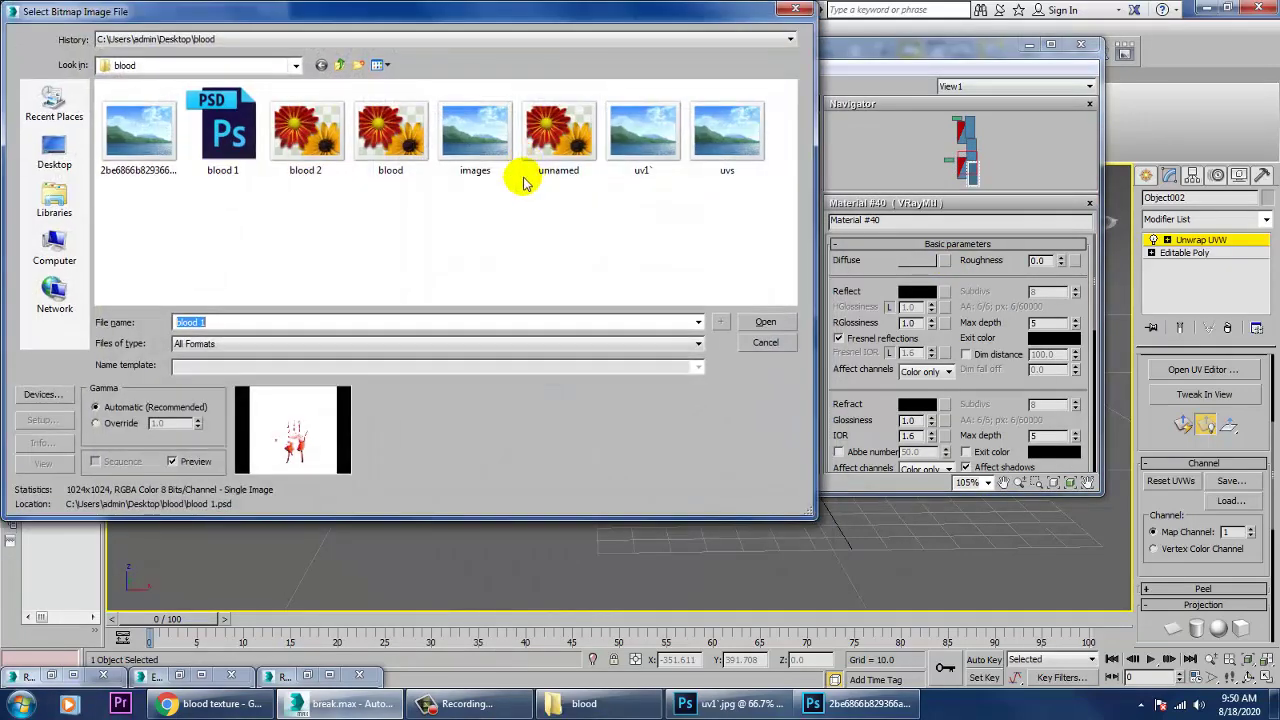
double_click(305, 130)
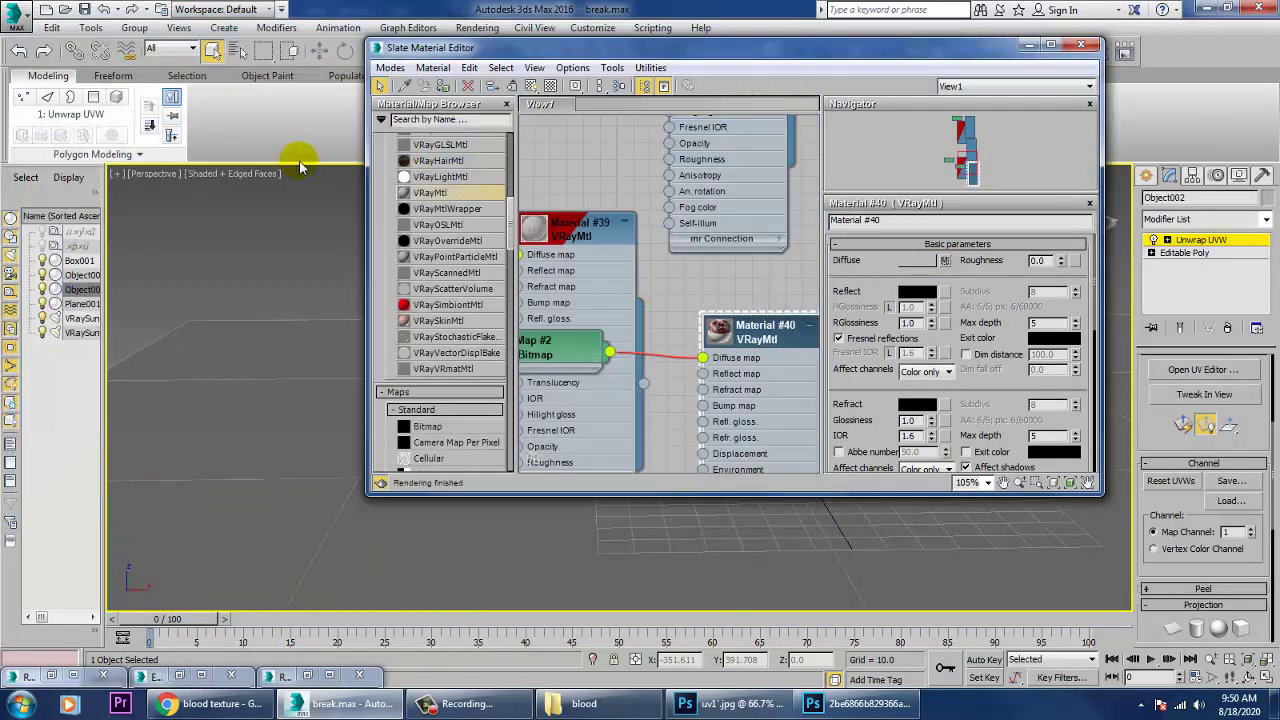
click(531, 86)
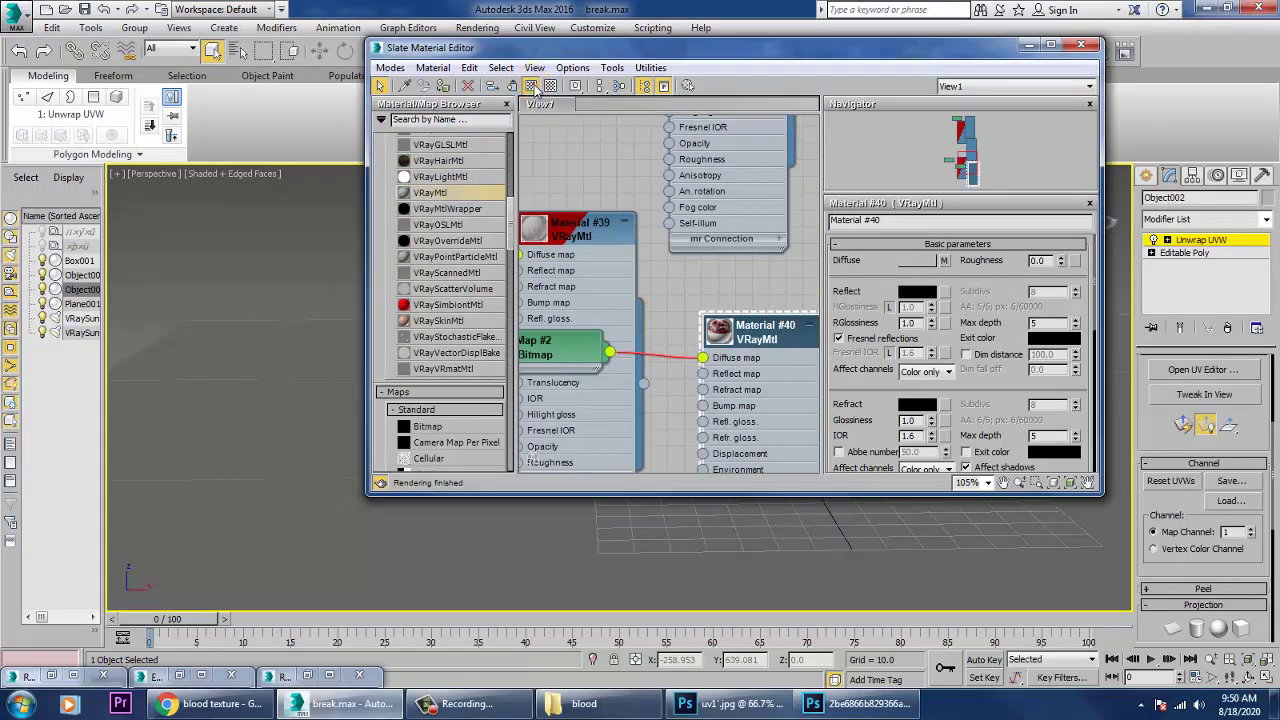
drag(765, 50, 89, 77)
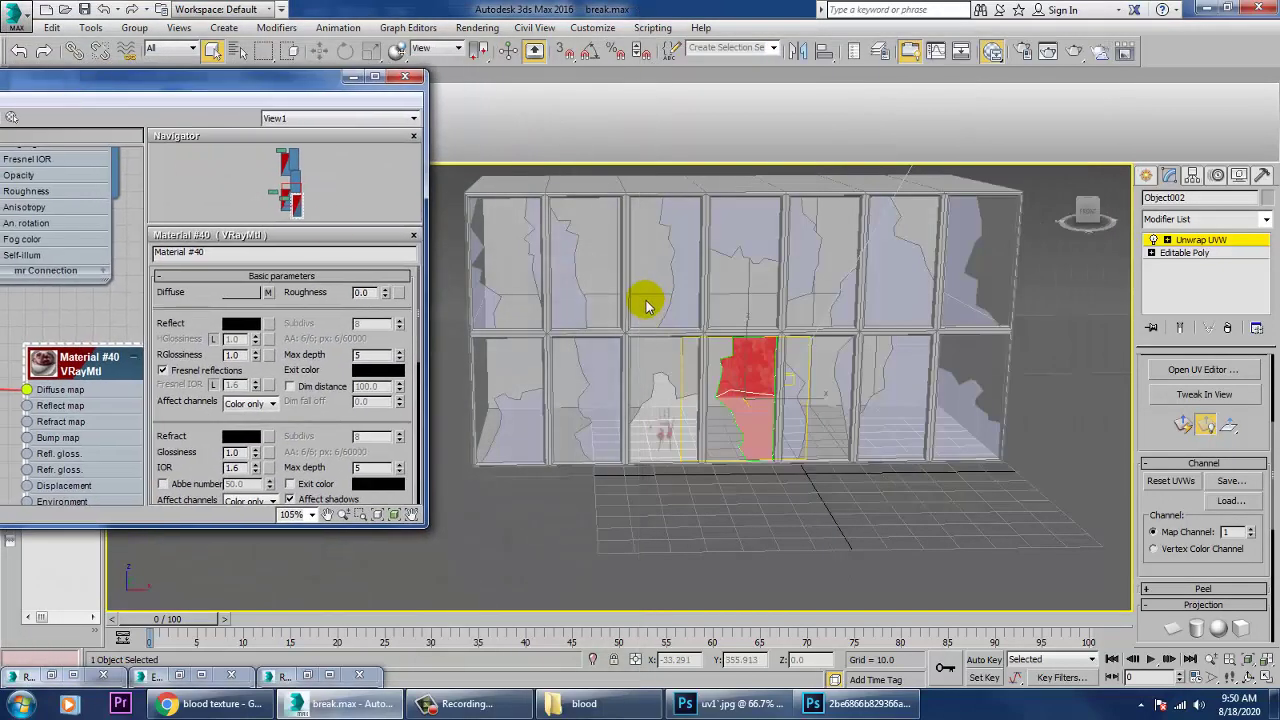
- Select the lower polygon of the glass piece, below the blood-textured part
scroll(845, 365, up, 3)
mouse_move(782, 386)
alt+middle_down()
mouse_move(823, 397)
mouse_move(806, 389)
alt+middle_up()
click(783, 376)
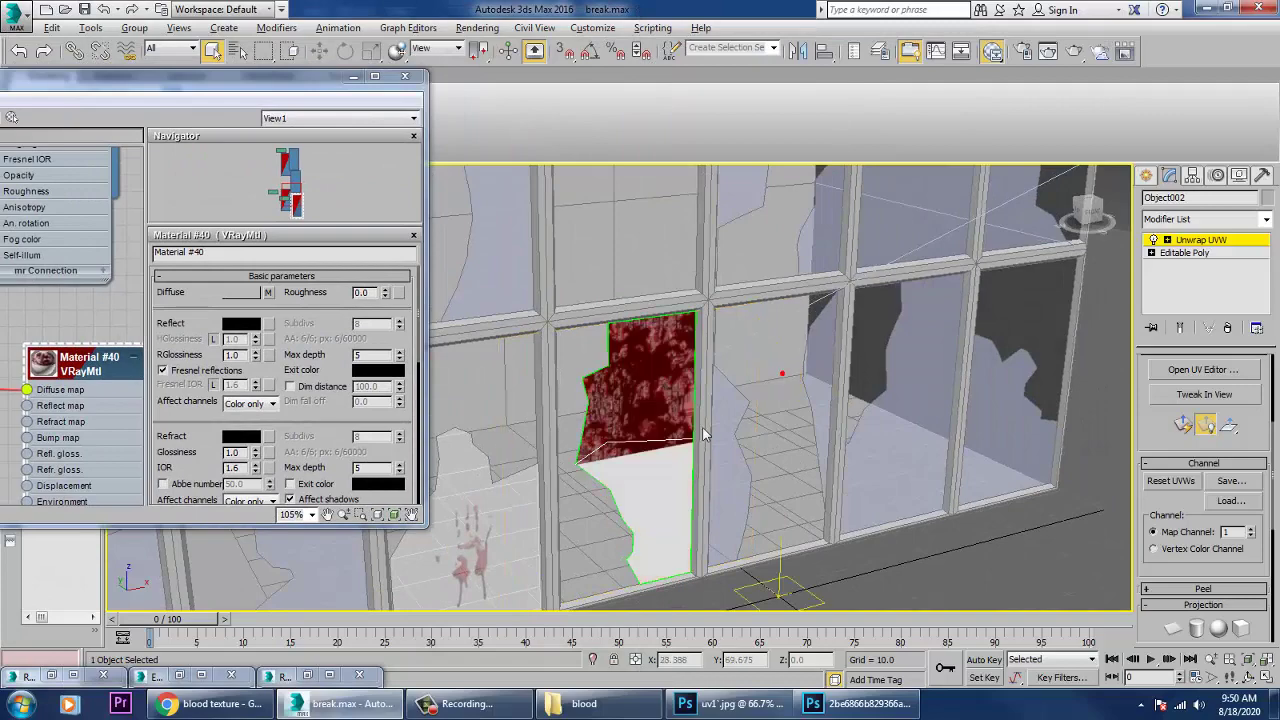
alt+middle_drag(706, 434, 676, 455)
scroll(690, 430, up, 4)
click(676, 455)
alt+middle_drag(760, 409, 778, 442)
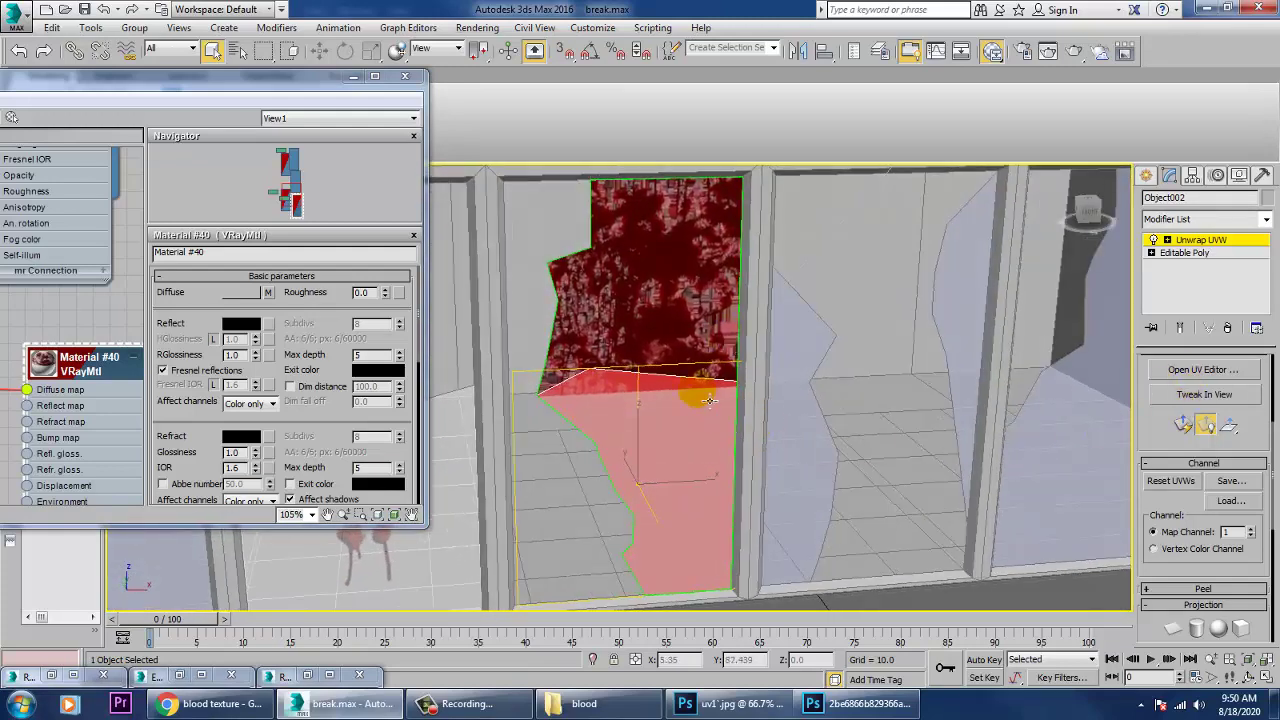
- Add another VRayMtl below the blood material and set its refraction color to a light grey of 228
drag(209, 77, 566, 51)
middle_drag(323, 283, 303, 171)
middle_drag(338, 316, 284, 110)
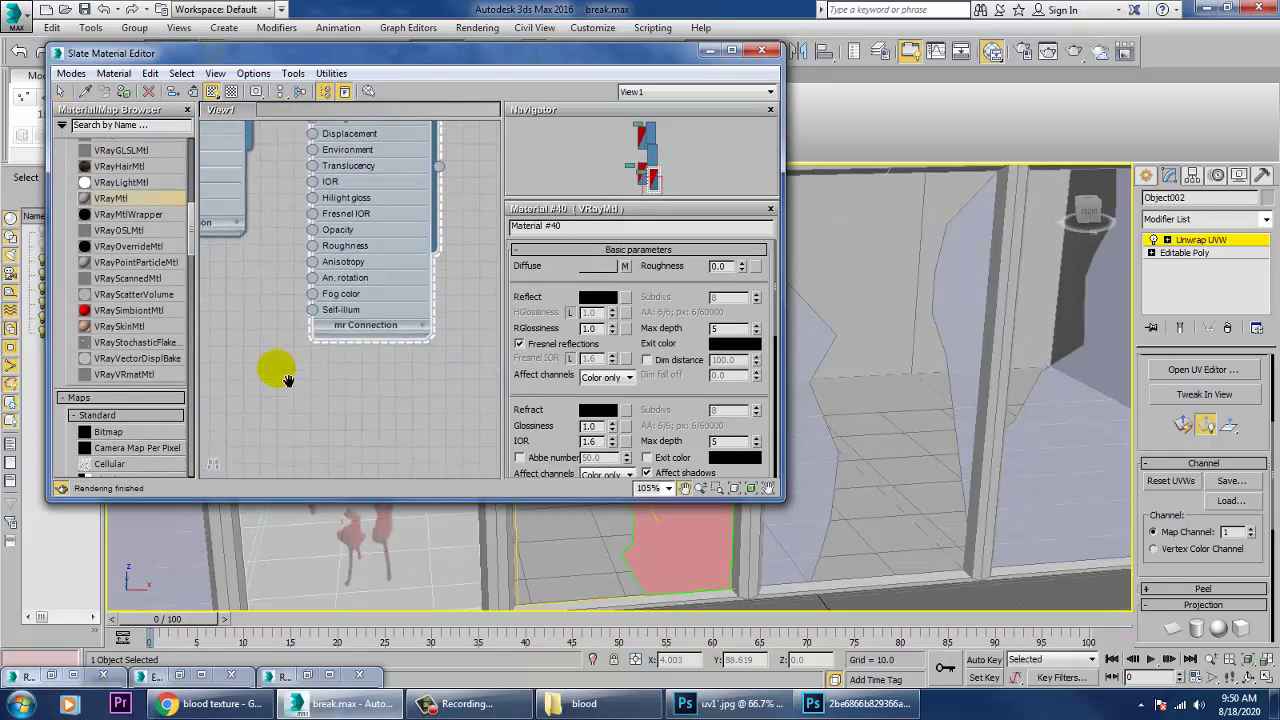
middle_drag(286, 377, 291, 267)
drag(343, 268, 341, 262)
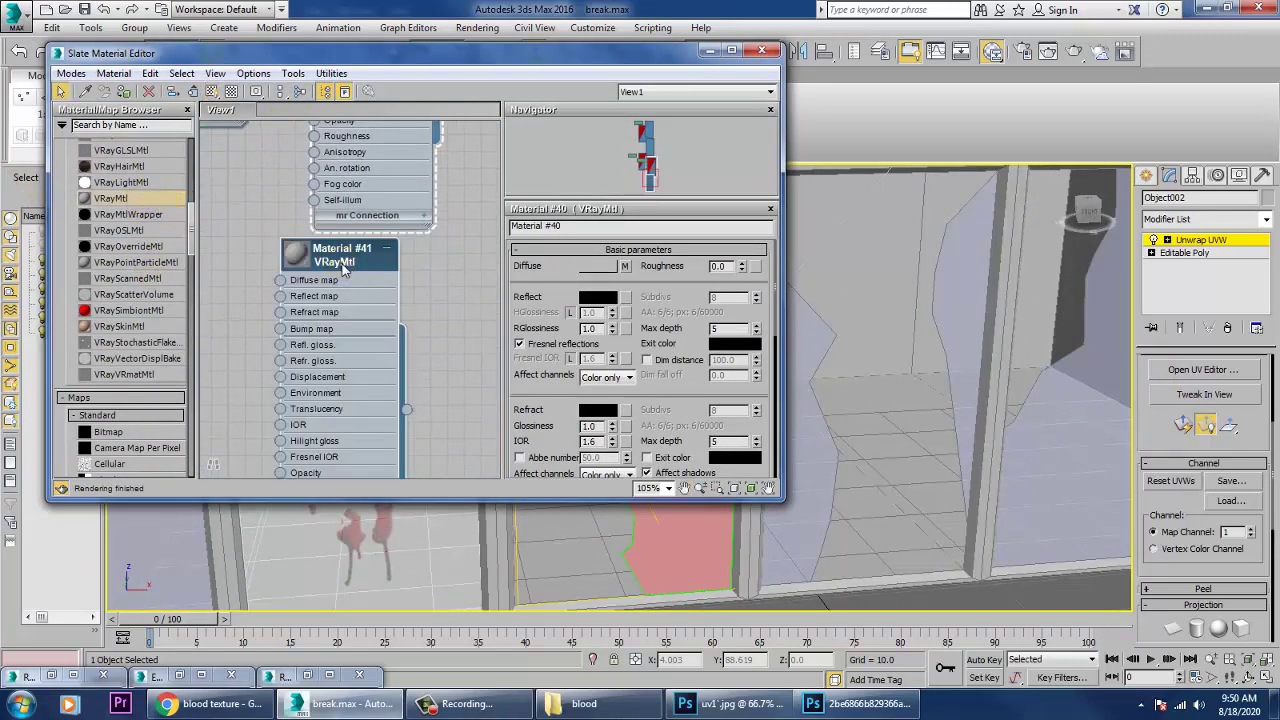
click(598, 411)
drag(236, 151, 236, 216)
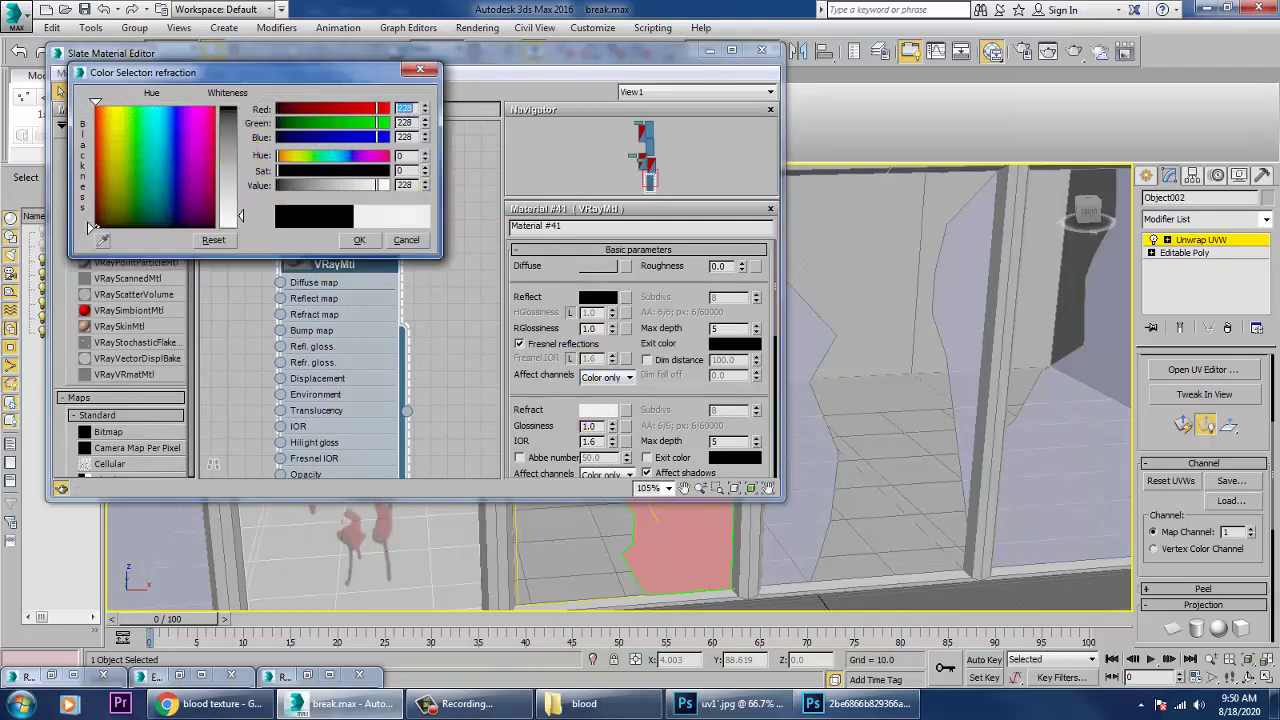
click(359, 240)
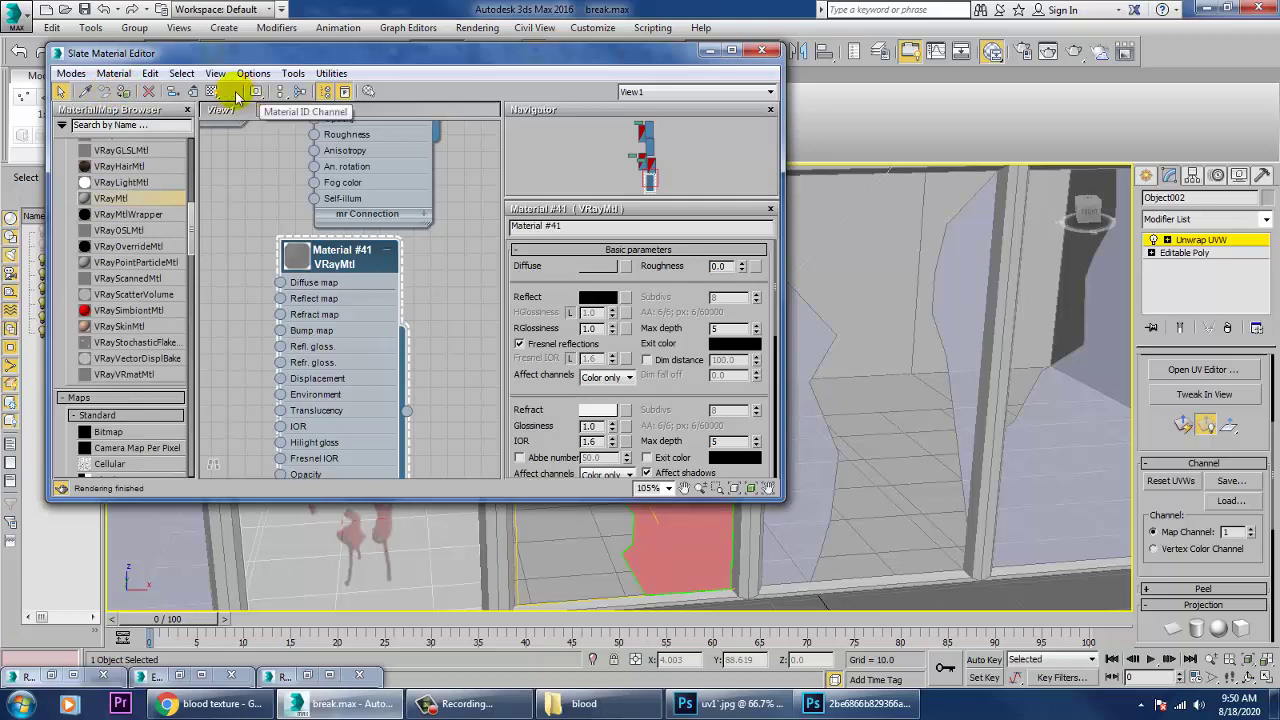
click(706, 51)
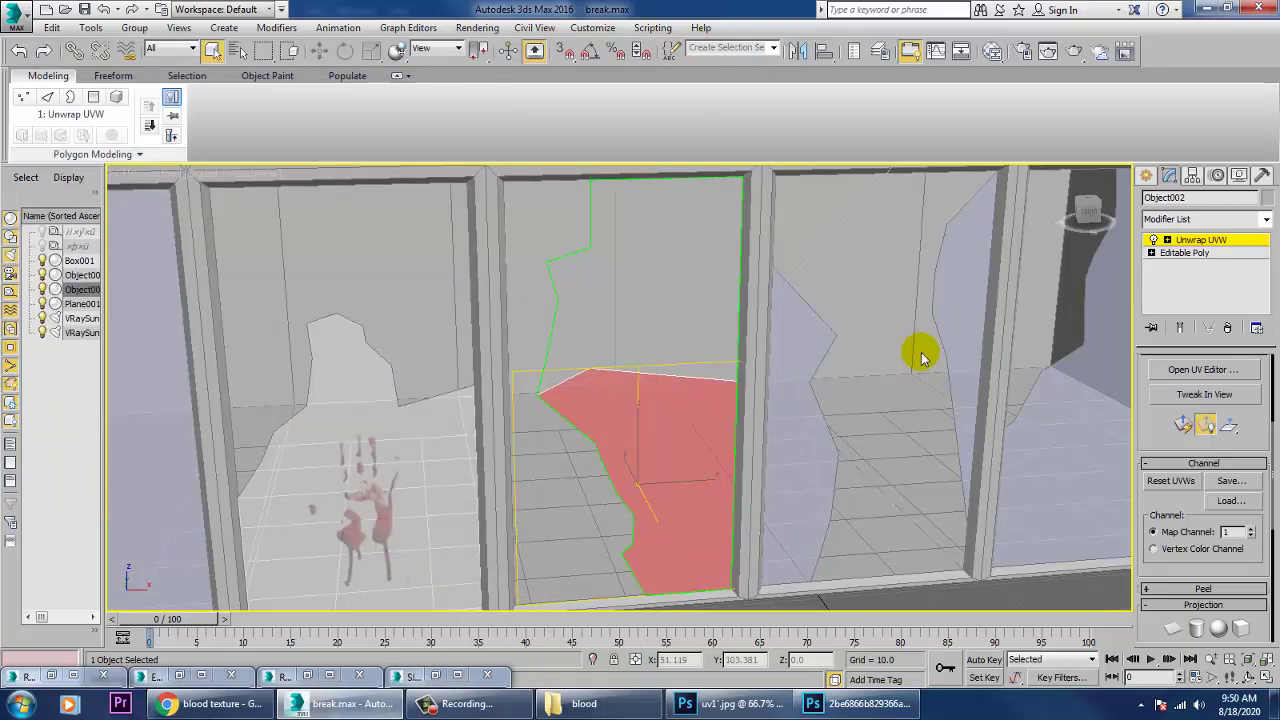
- Convert the bloodied glass piece to Editable Poly and select its lower polygon
right_click(643, 287)
mouse_move(690, 430)
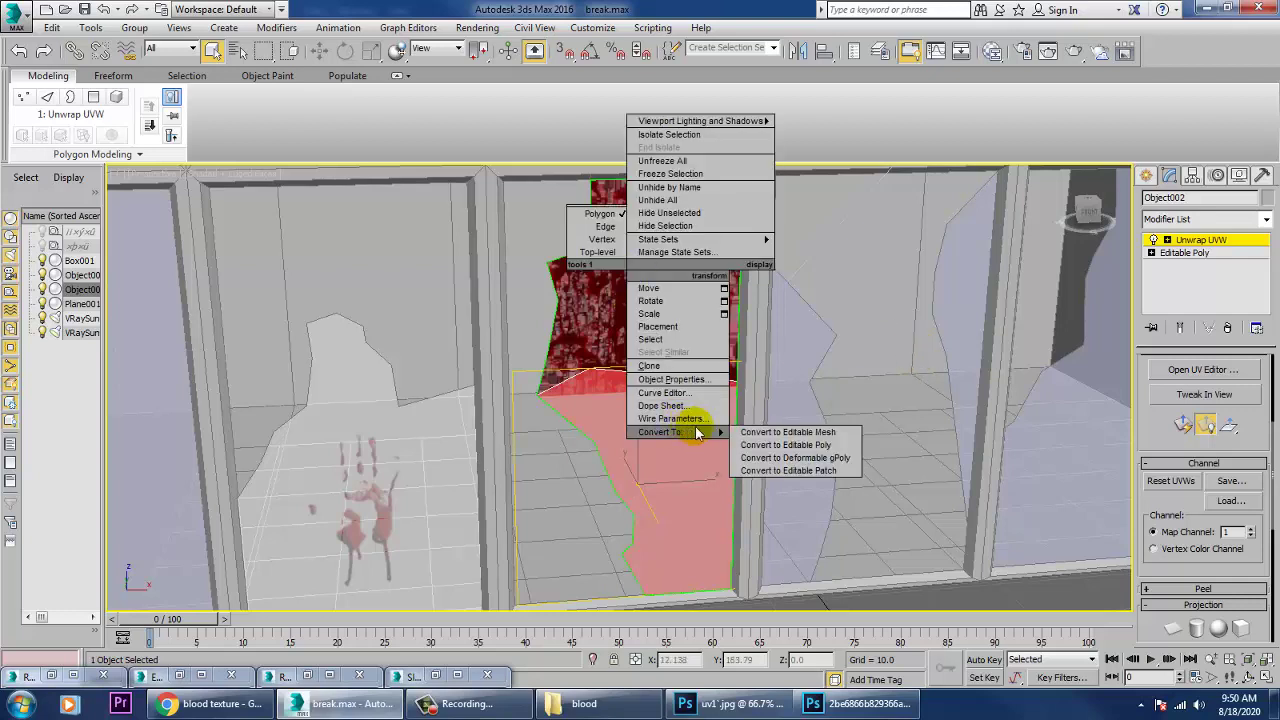
click(770, 449)
click(886, 344)
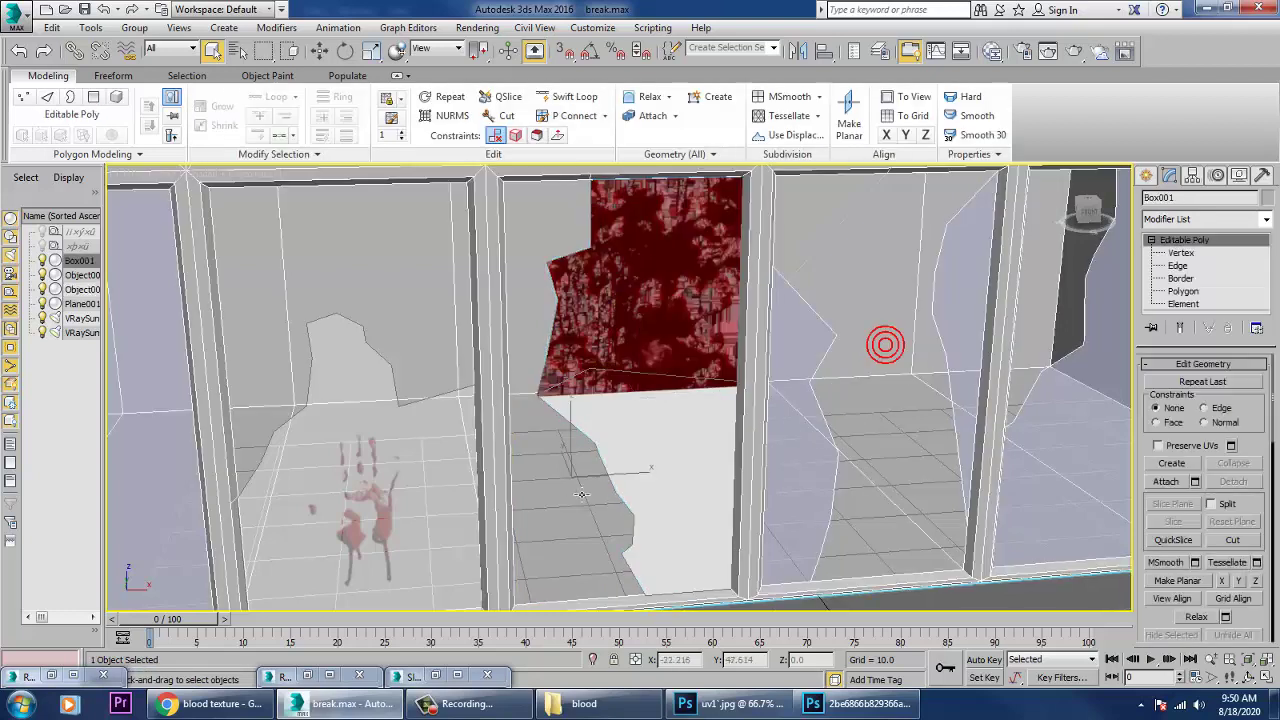
click(638, 461)
key(4)
click(668, 465)
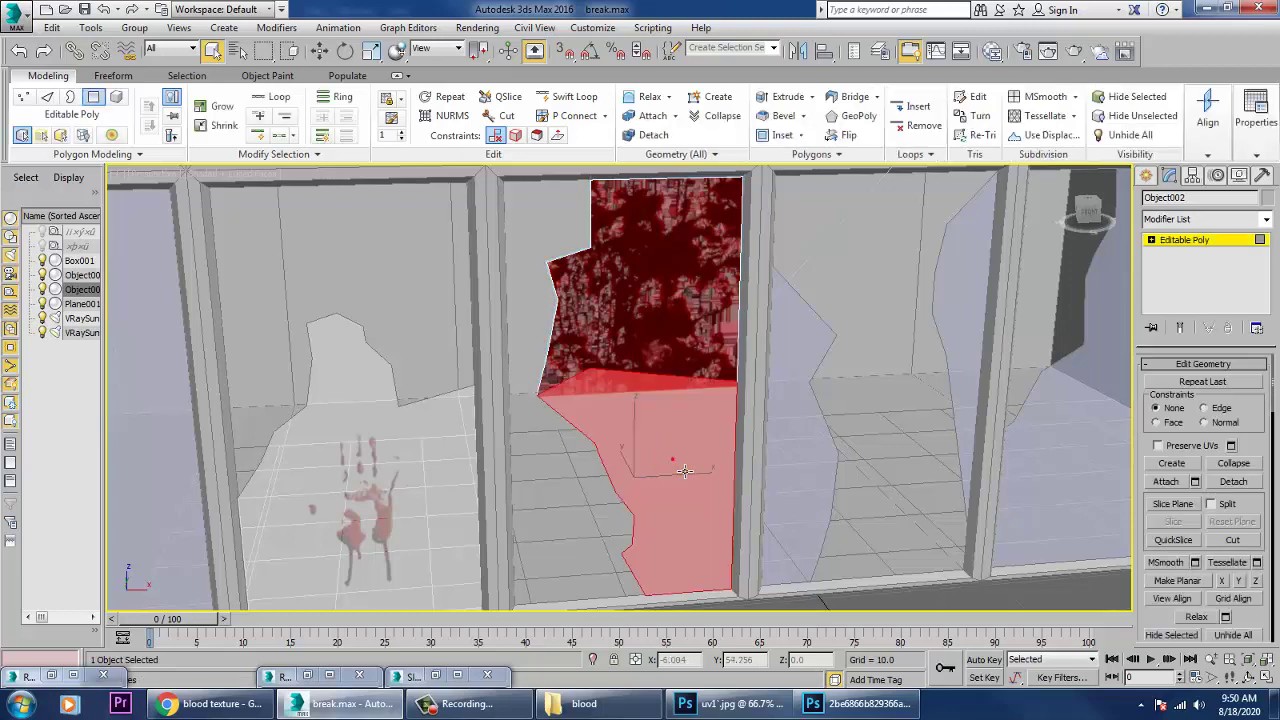
- Assign the new refractive VRayMtl to the selected lower polygon and deselect it
key(m)
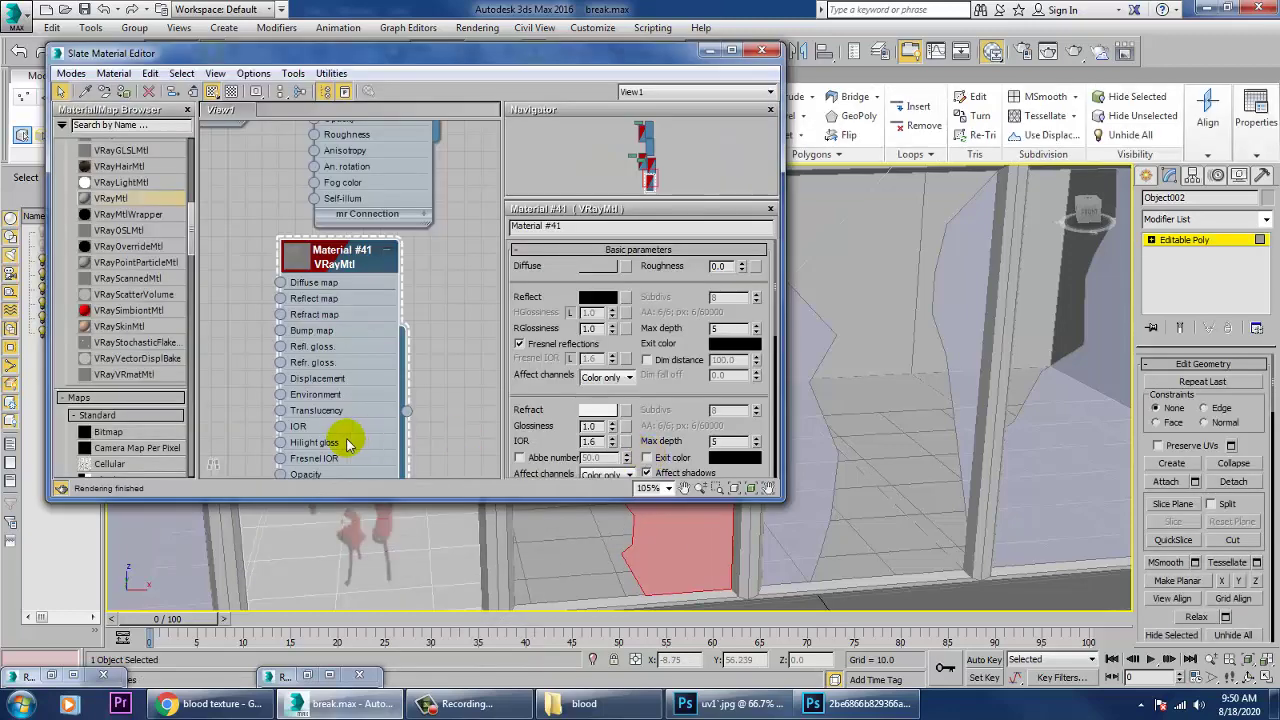
click(123, 92)
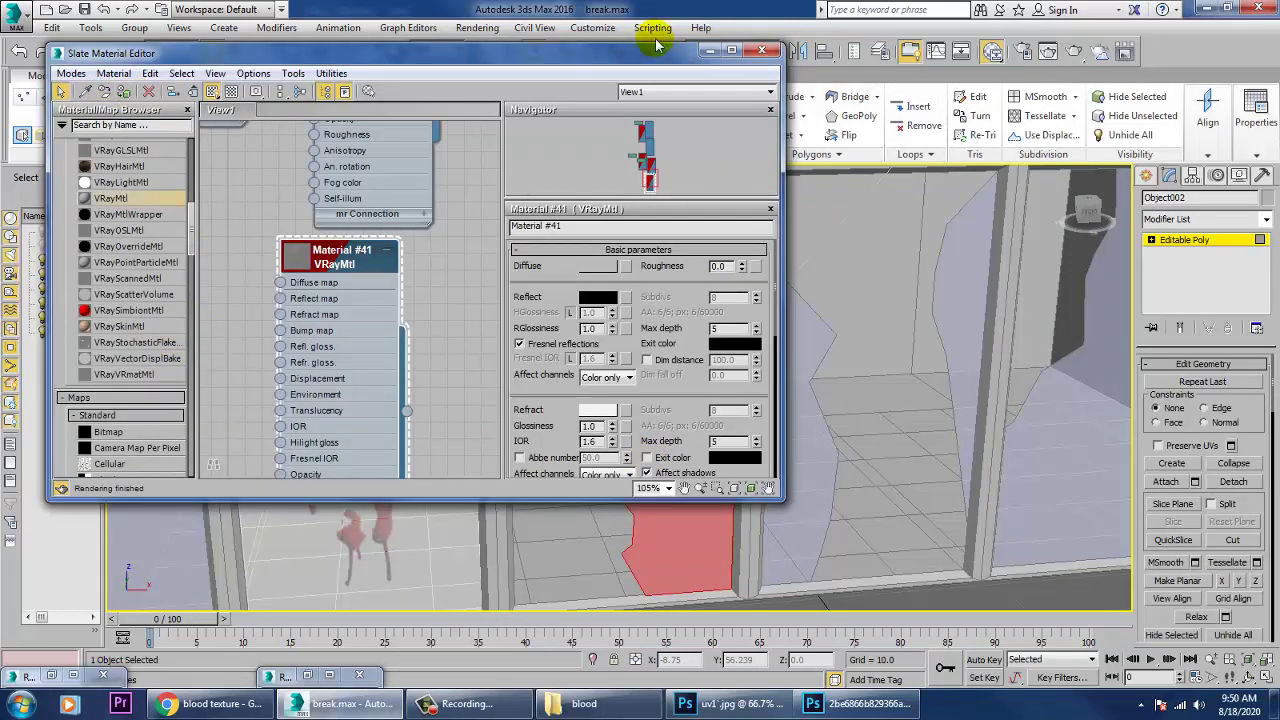
click(708, 49)
click(921, 275)
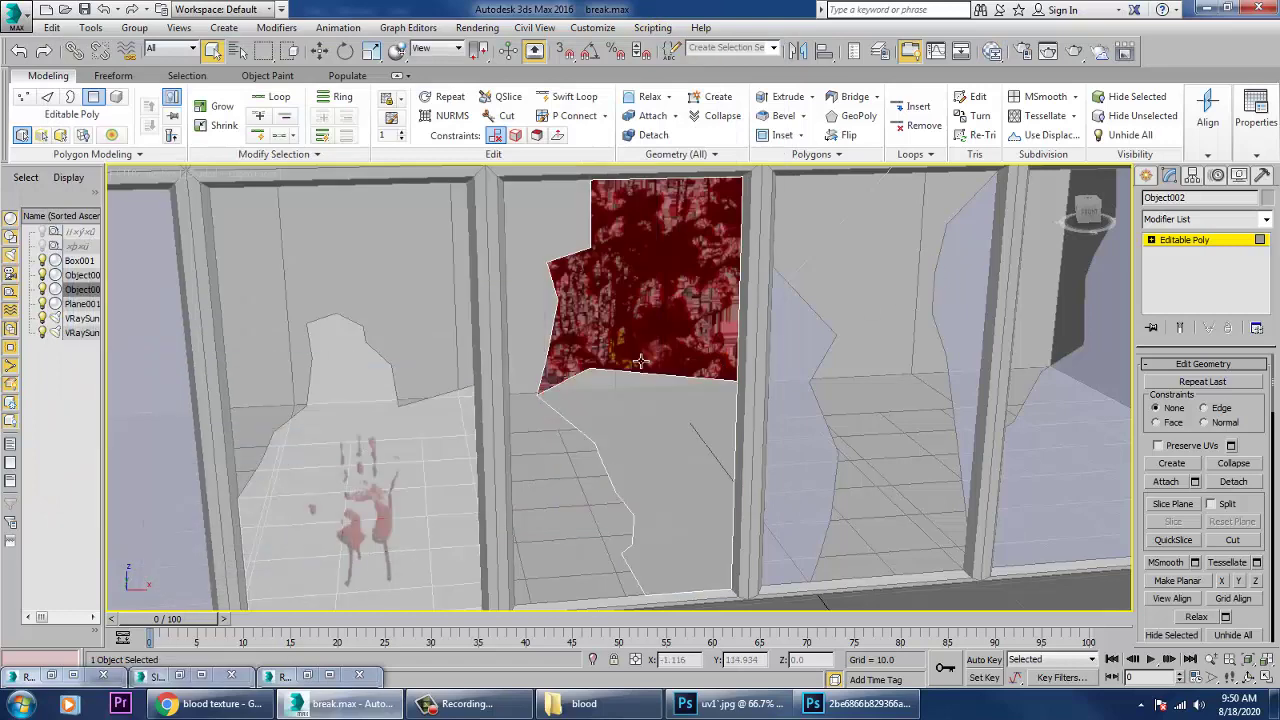
- Examine the blood and handprint glass panes from near and far, with the edged faces display toggled off and on
key(F4)
key(F4)
scroll(686, 384, down, 5)
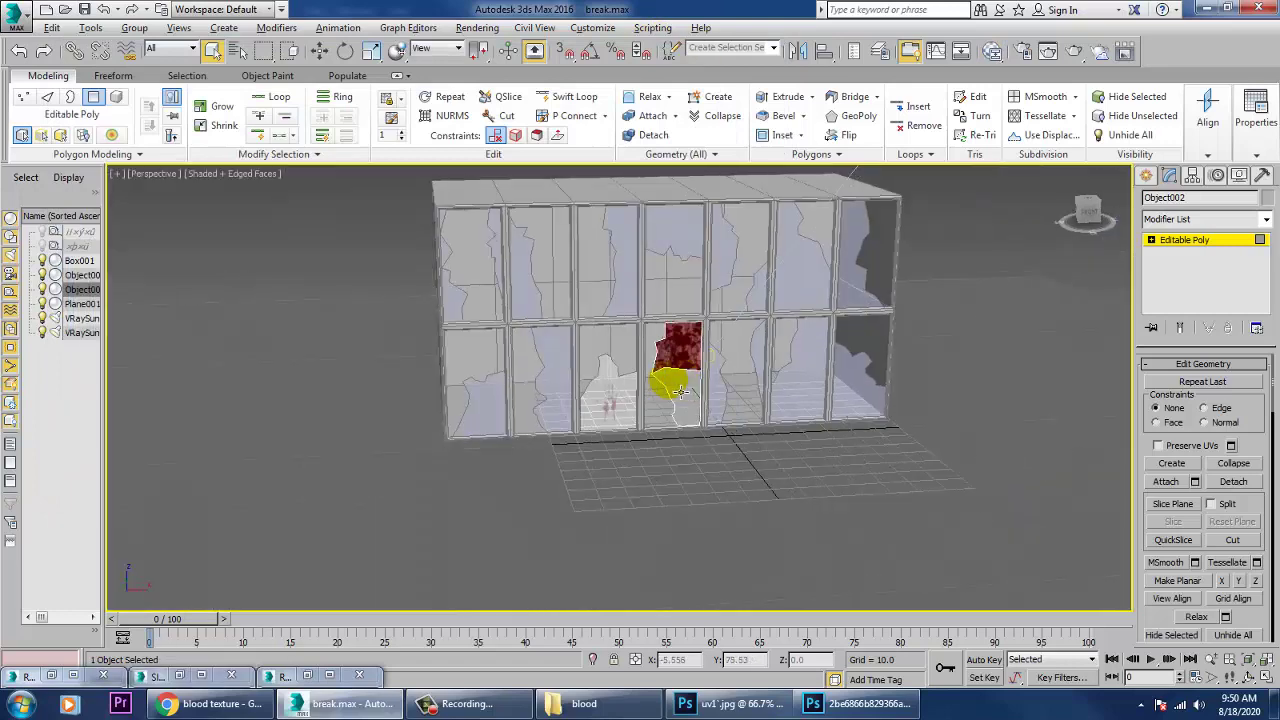
scroll(688, 389, up, 3)
mouse_move(686, 384)
alt+middle_down()
mouse_move(749, 376)
mouse_move(706, 392)
alt+middle_up()
scroll(666, 414, up, 5)
scroll(655, 406, down, 5)
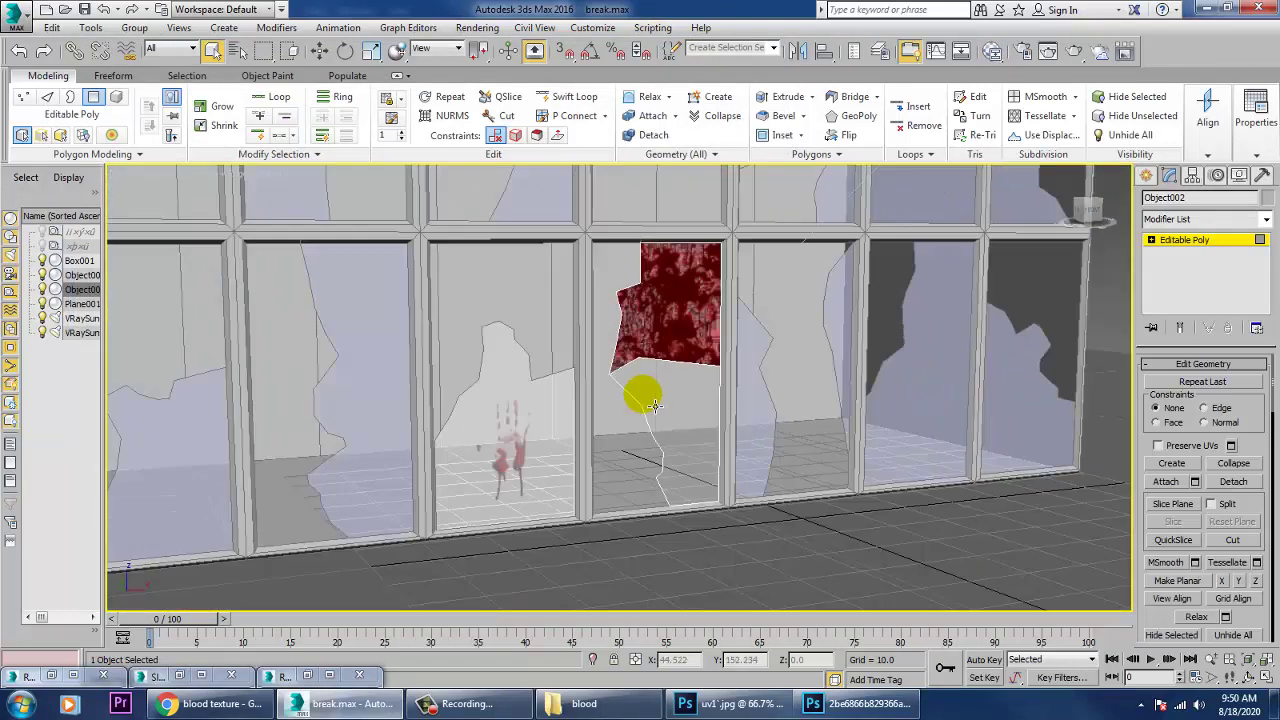
middle_drag(618, 434, 742, 429)
scroll(694, 437, up, 4)
scroll(686, 414, down, 4)
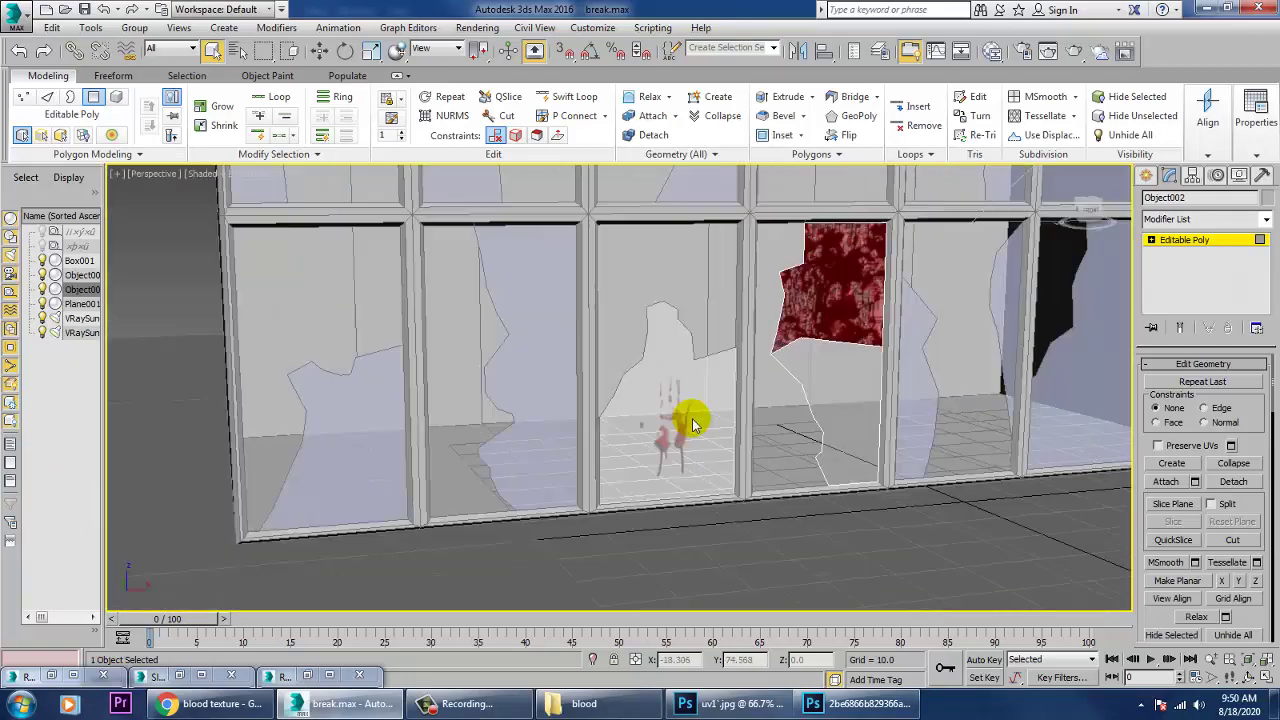
scroll(652, 489, up, 2)
alt+middle_drag(652, 489, 716, 497)
scroll(737, 491, down, 3)
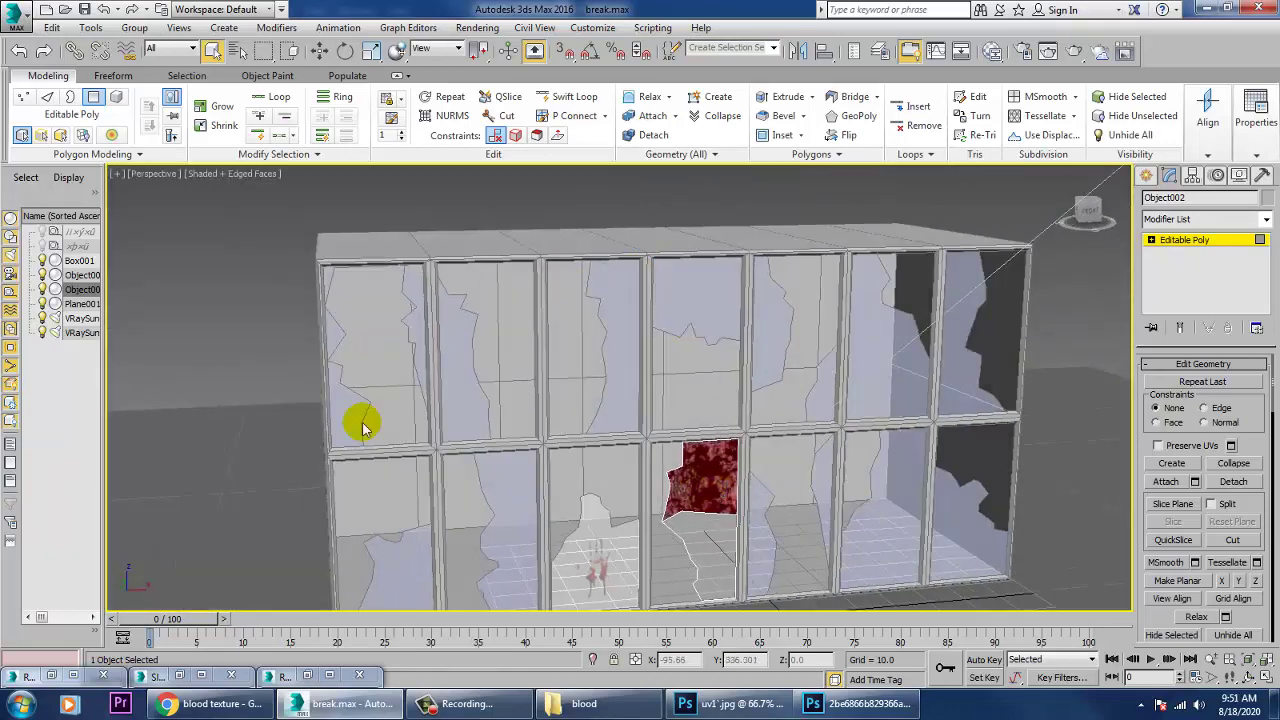
alt+middle_drag(666, 371, 716, 342)
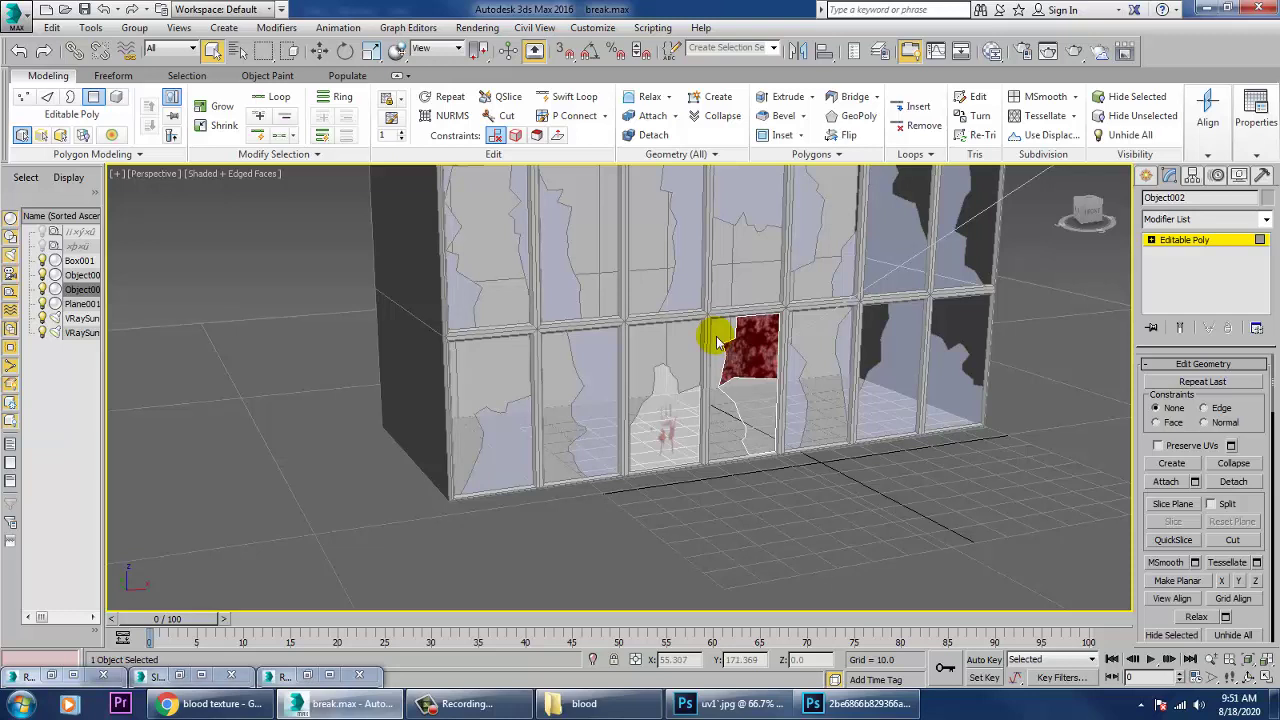
scroll(750, 383, down, 4)
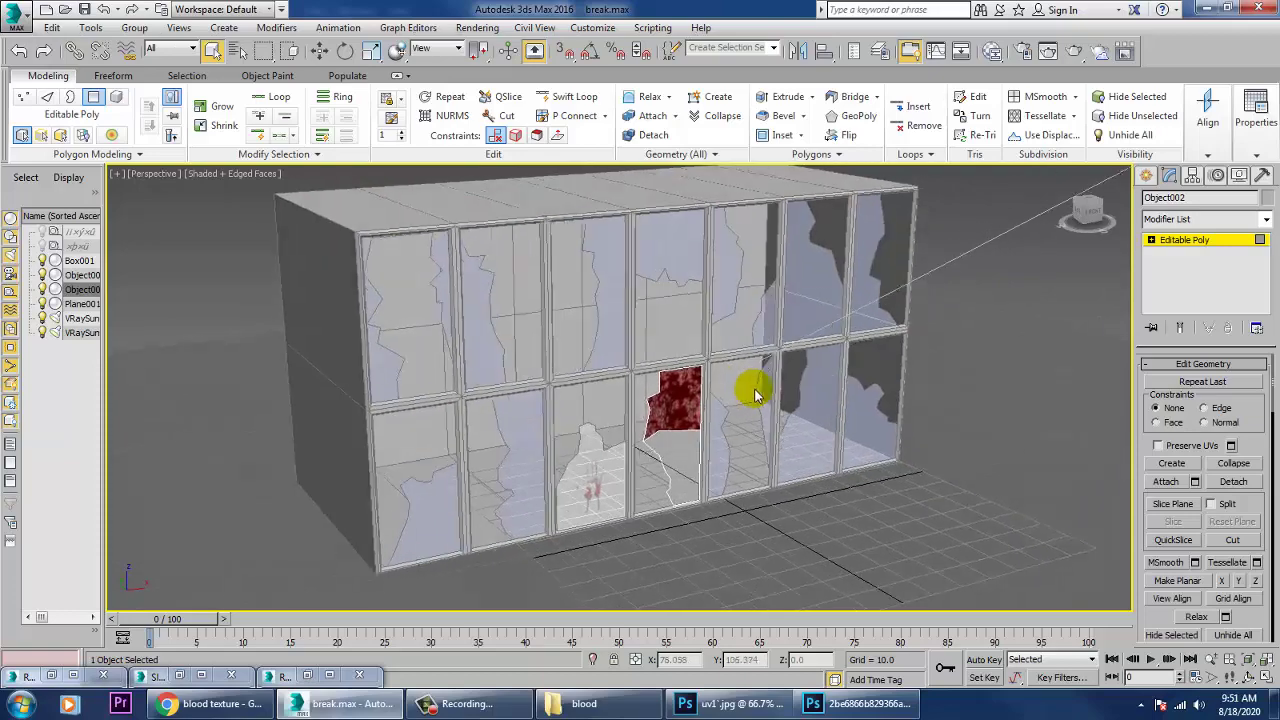
- Set the perspective viewport to Realistic shading and inspect the textured glass with and without edged faces
click(240, 174)
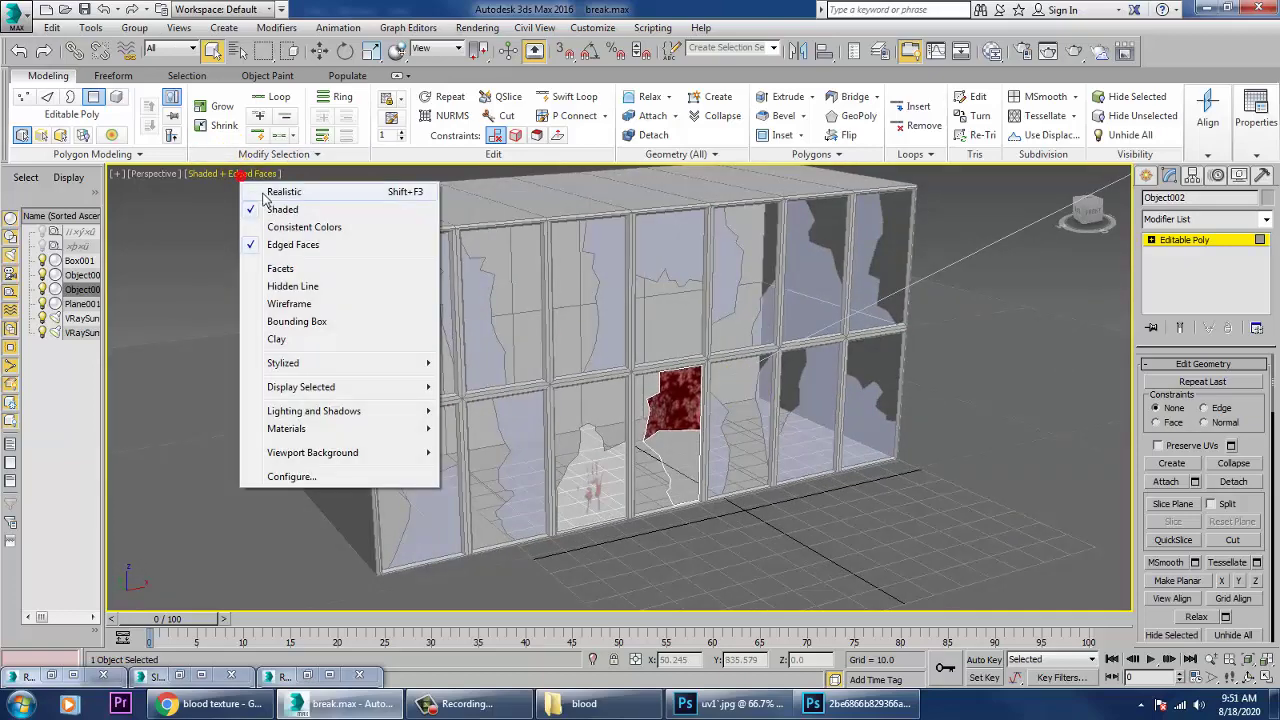
click(265, 190)
scroll(896, 456, up, 5)
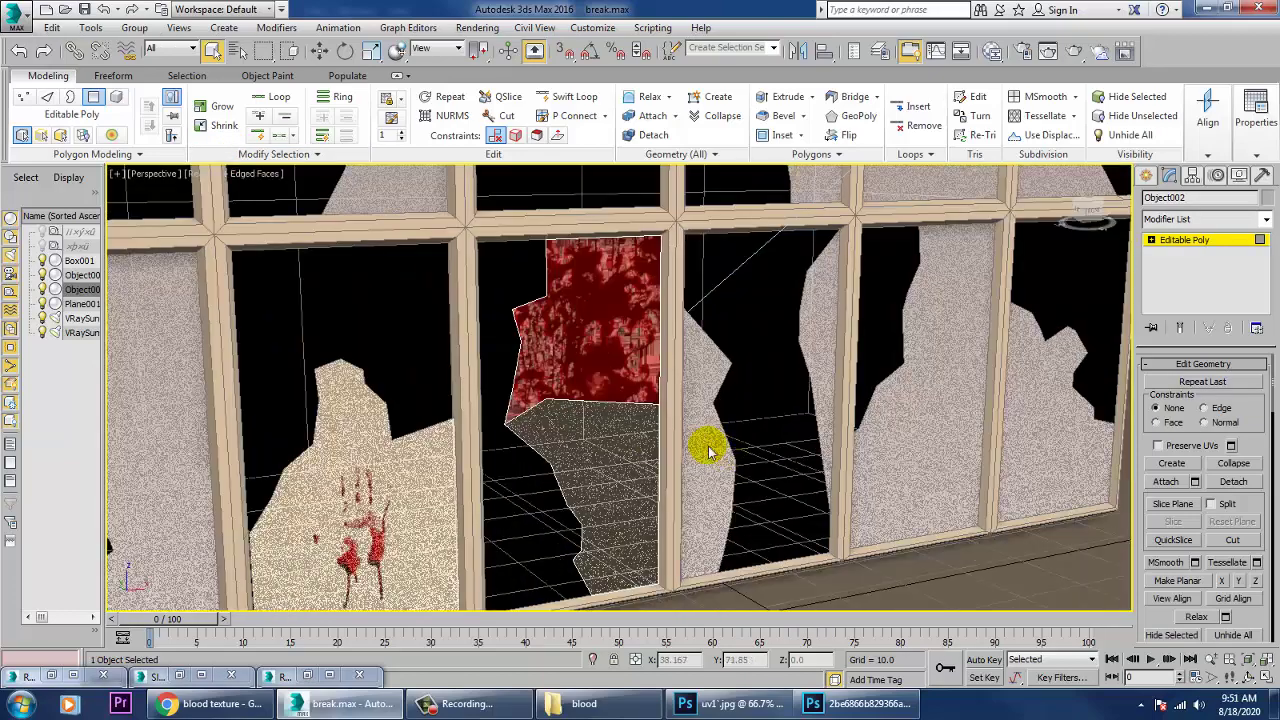
scroll(670, 443, down, 4)
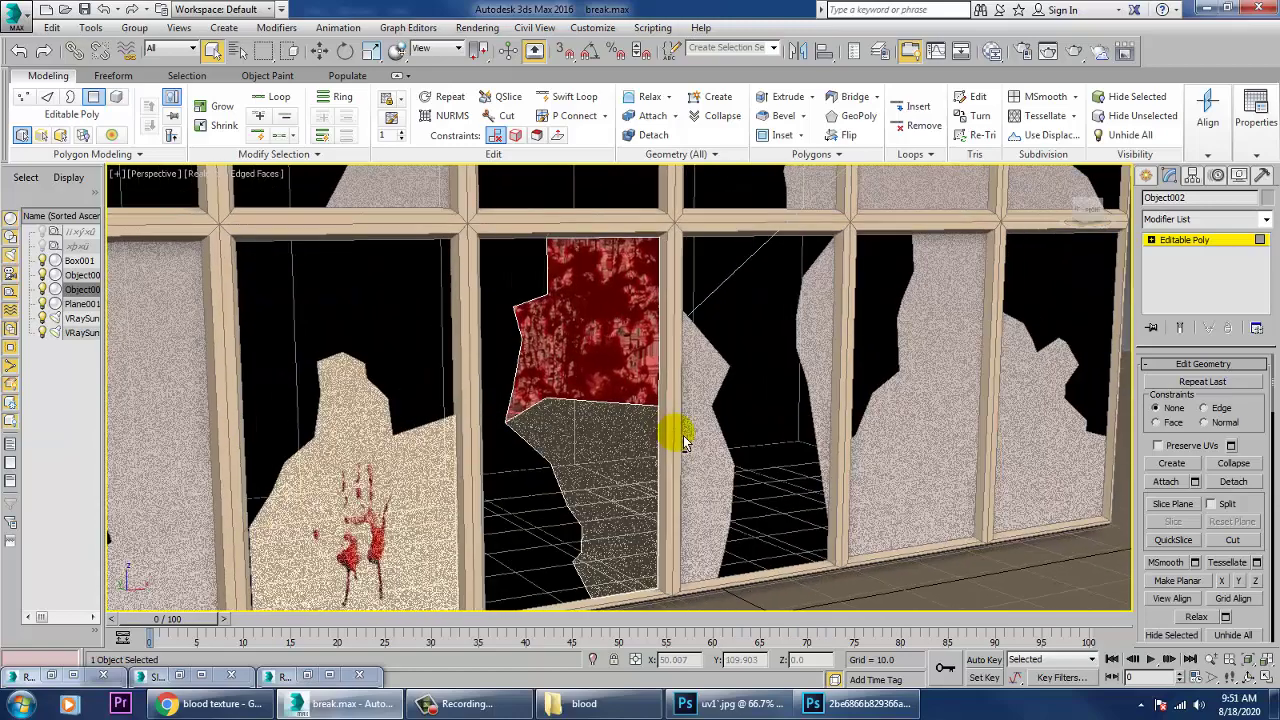
key(F4)
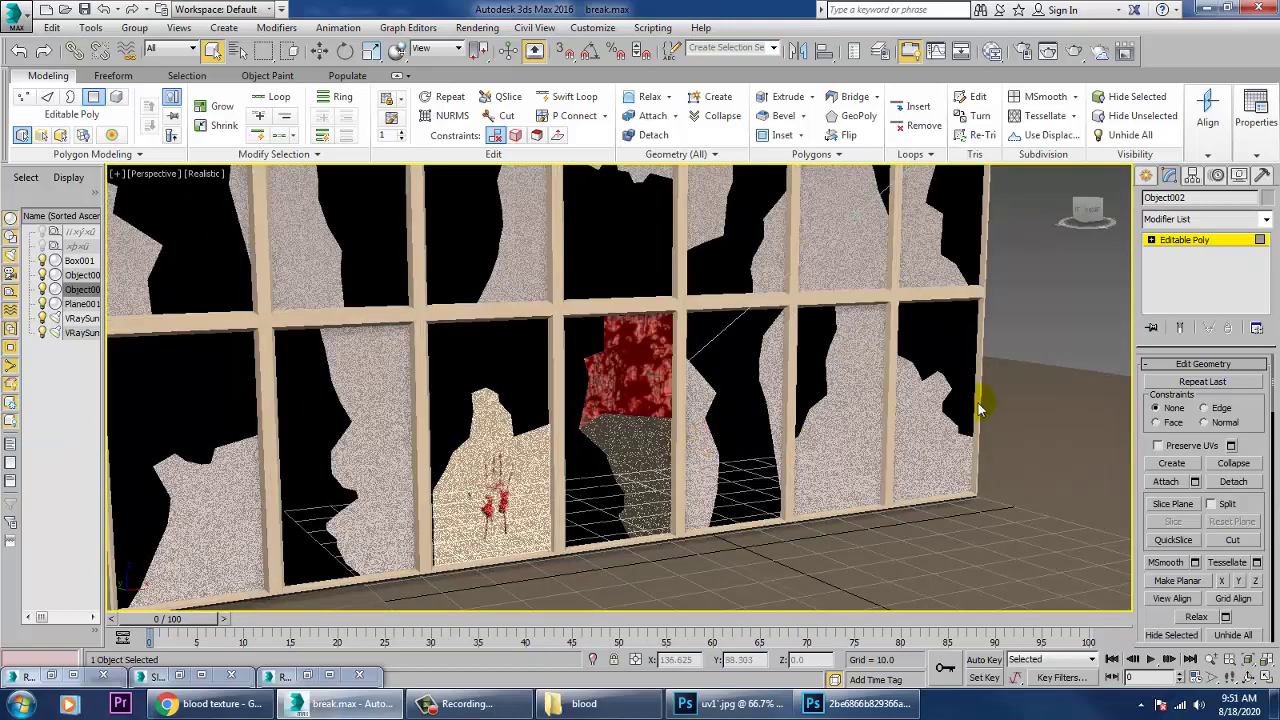
scroll(814, 466, down, 6)
key(F4)
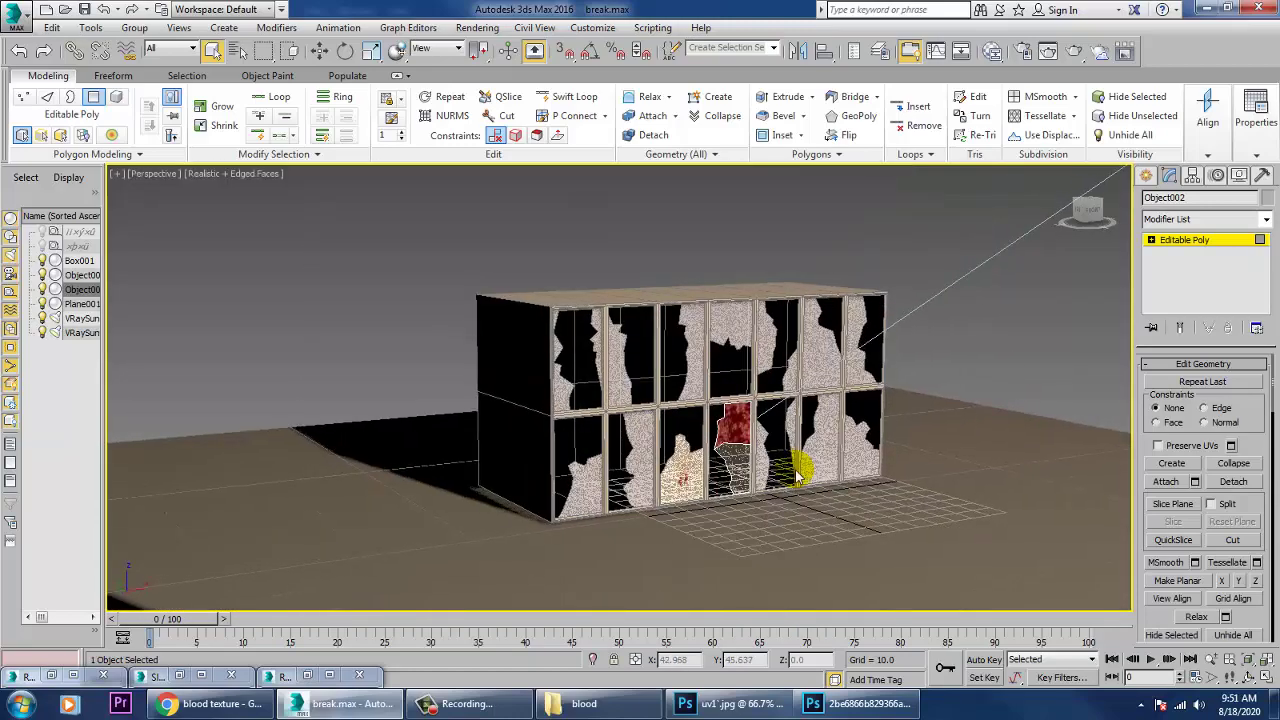